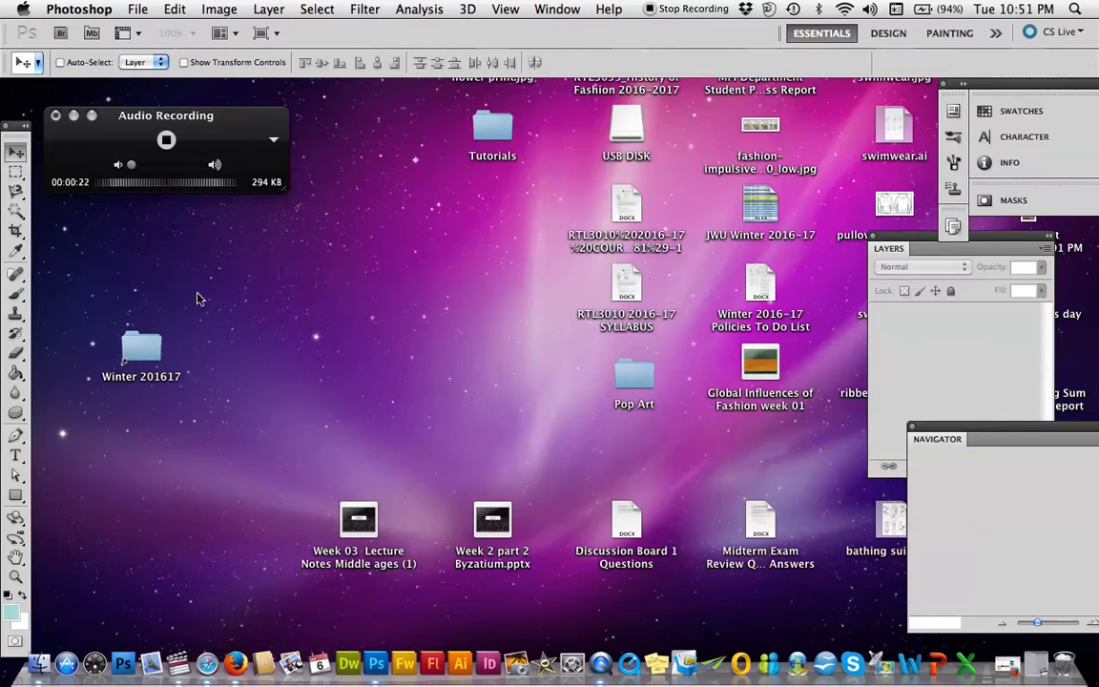
Open Quirky Figure.tif from the USB disk's MDC File > FASH Ilustration projects folder, then shift its window clear of the tools and widen it.
{"action": "left_click", "coordinate": [73, 117]}
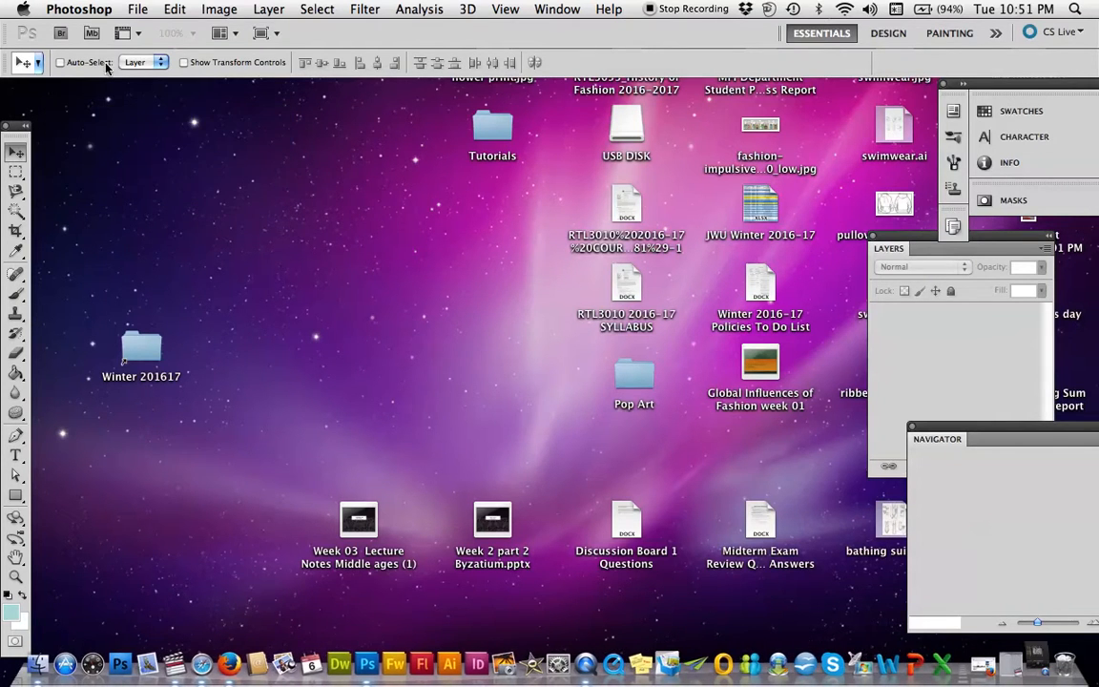
{"action": "left_click", "coordinate": [138, 10]}
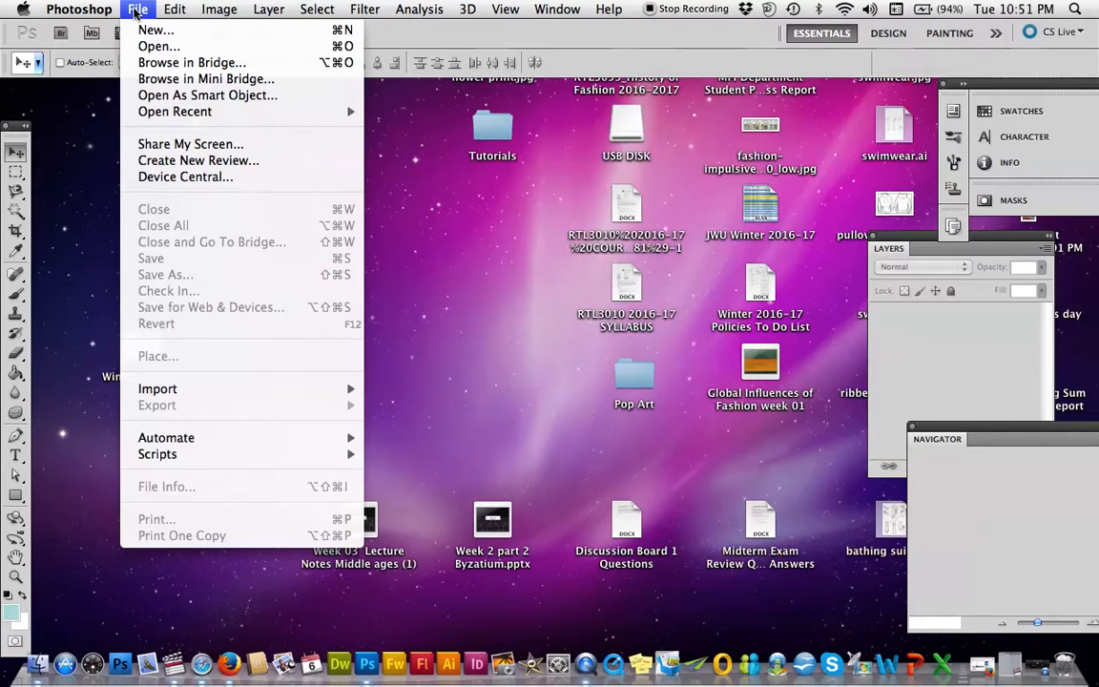
{"action": "left_click", "coordinate": [146, 47]}
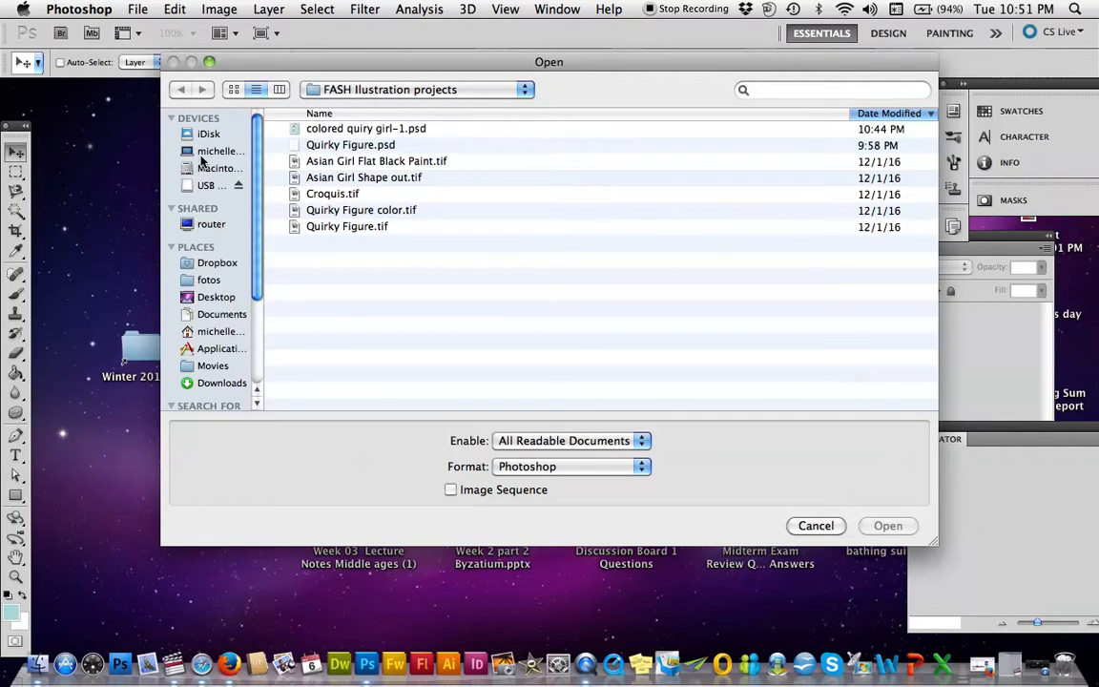
{"action": "left_click", "coordinate": [208, 186]}
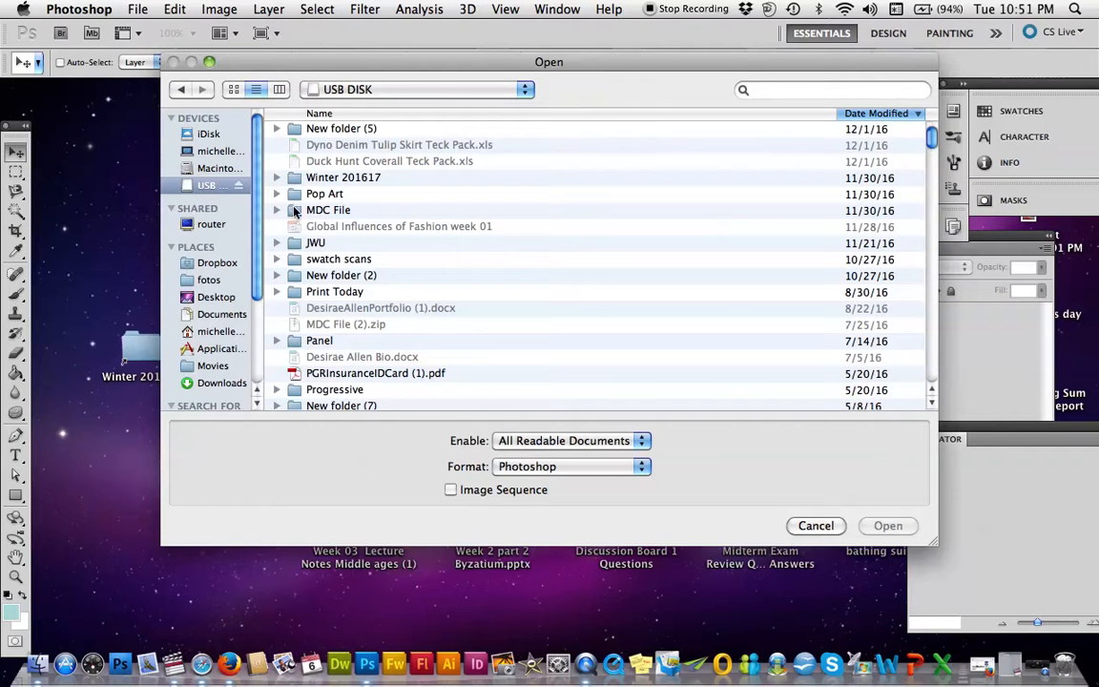
{"action": "left_click", "coordinate": [318, 214]}
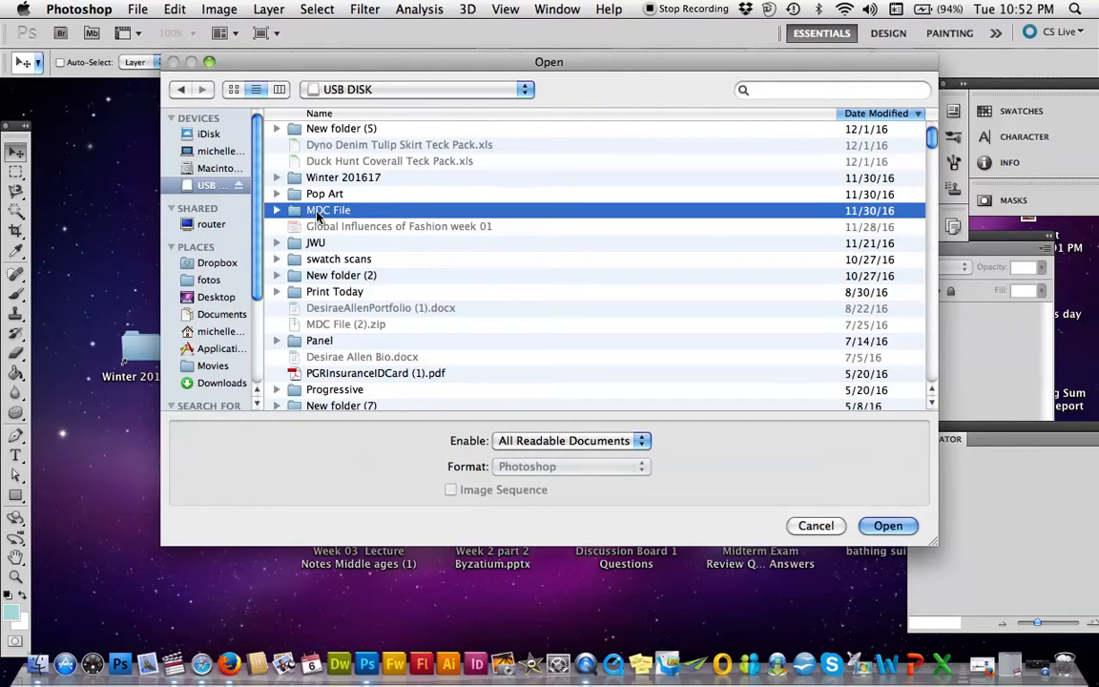
{"action": "double_click", "coordinate": [318, 214]}
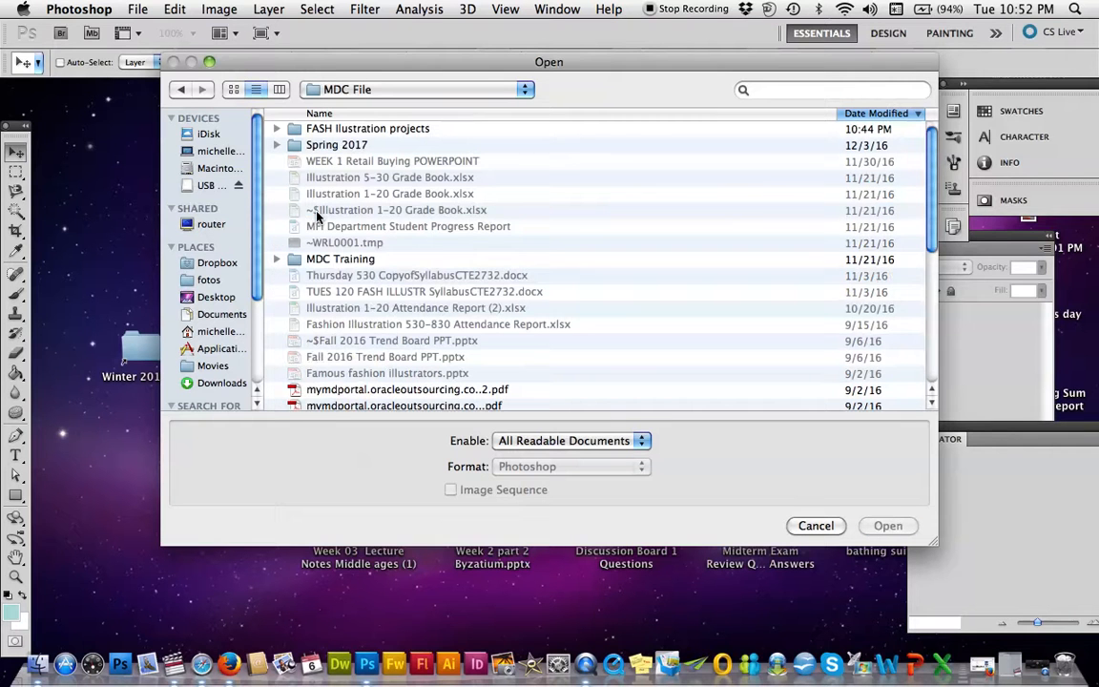
{"action": "double_click", "coordinate": [339, 130]}
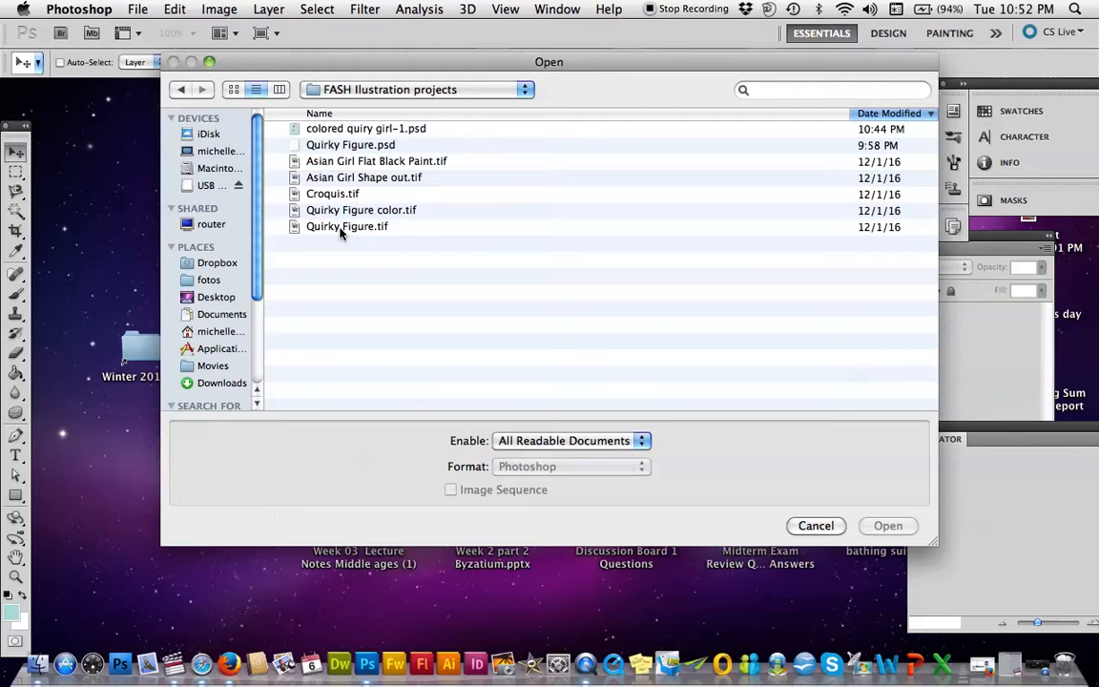
{"action": "double_click", "coordinate": [341, 227]}
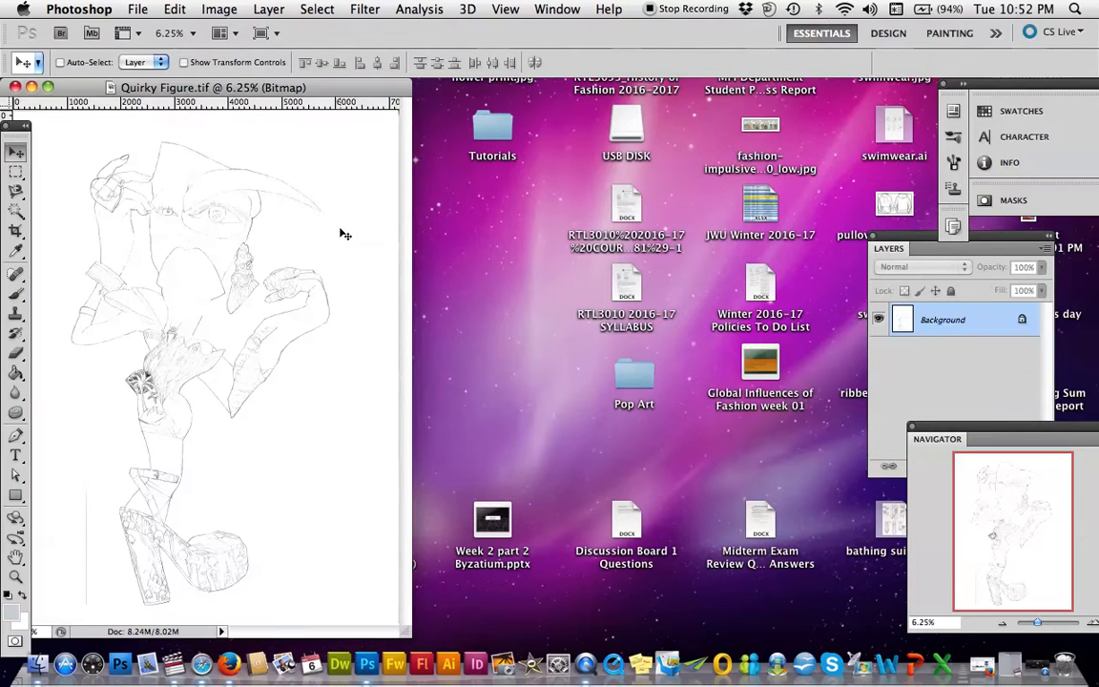
{"action": "left_click_drag", "start_coordinate": [296, 92], "coordinate": [377, 100]}
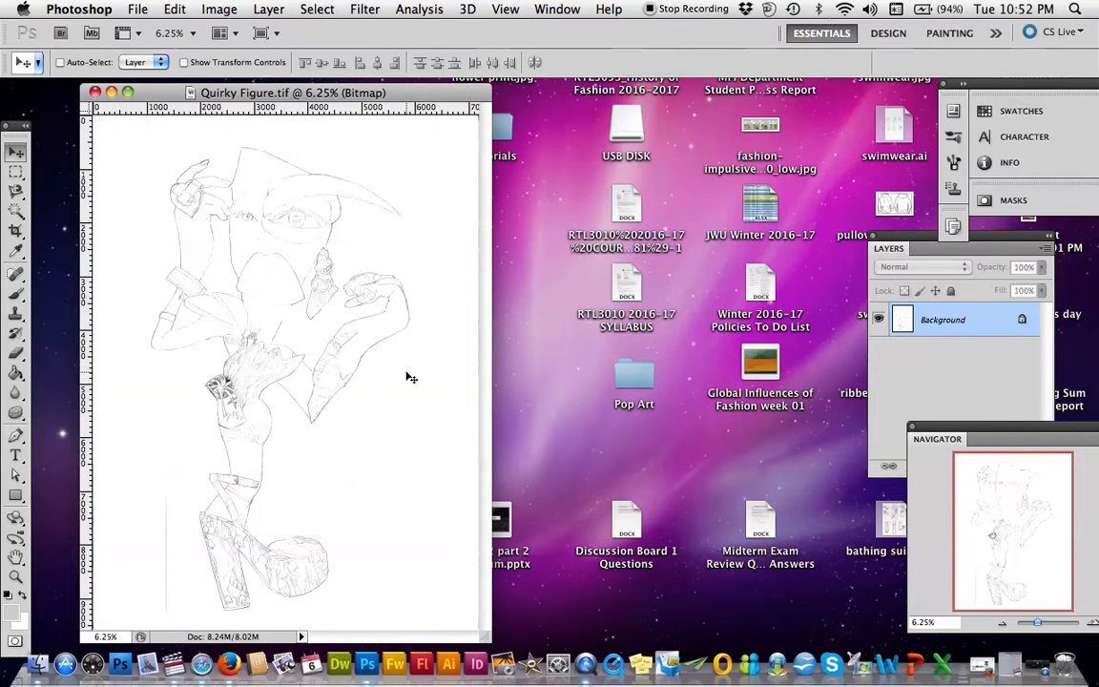
{"action": "left_click_drag", "start_coordinate": [485, 637], "coordinate": [579, 641]}
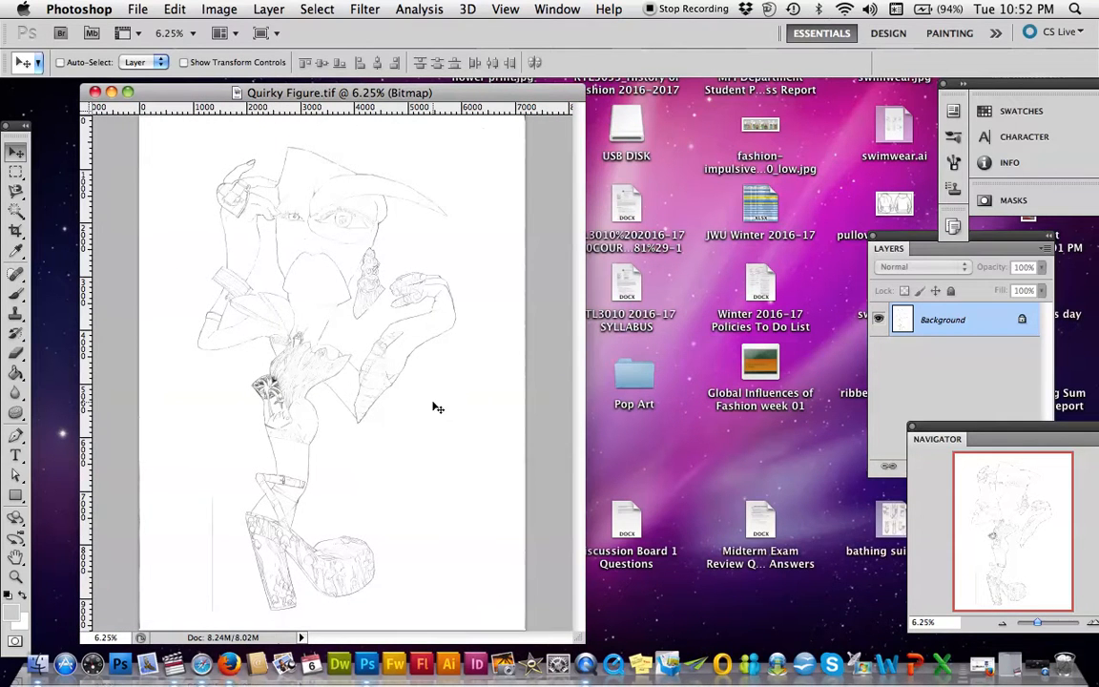
Save the drawing in Photoshop format as Quirky Figure.psd, replacing the existing file of that name.
{"action": "left_click", "coordinate": [139, 11]}
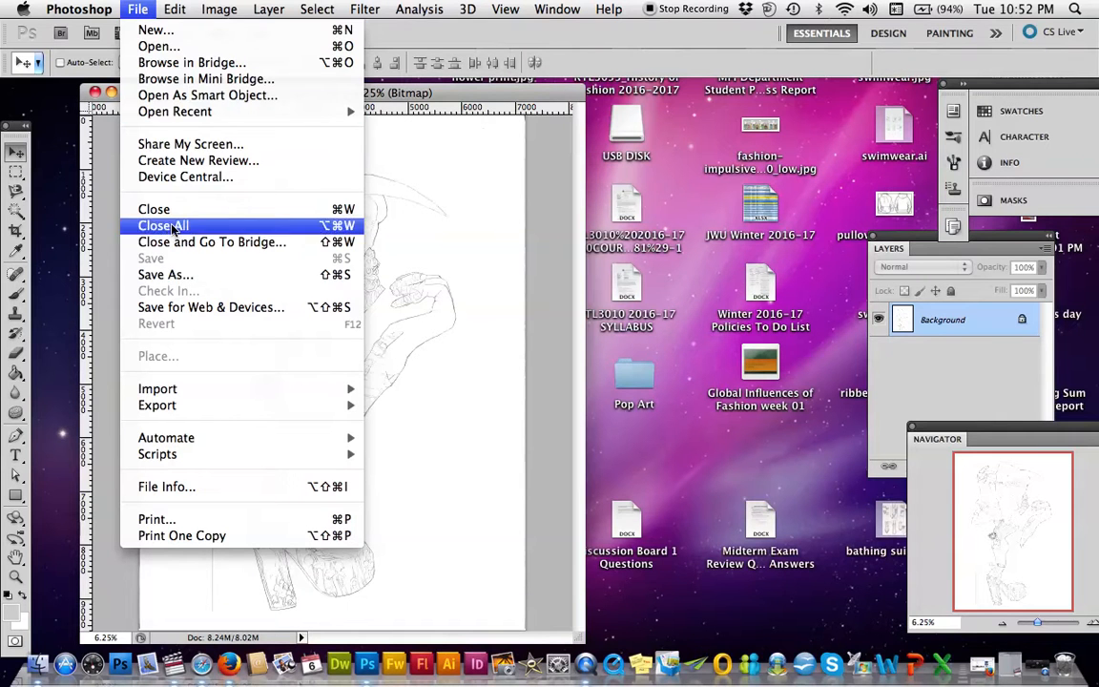
{"action": "left_click", "coordinate": [168, 275]}
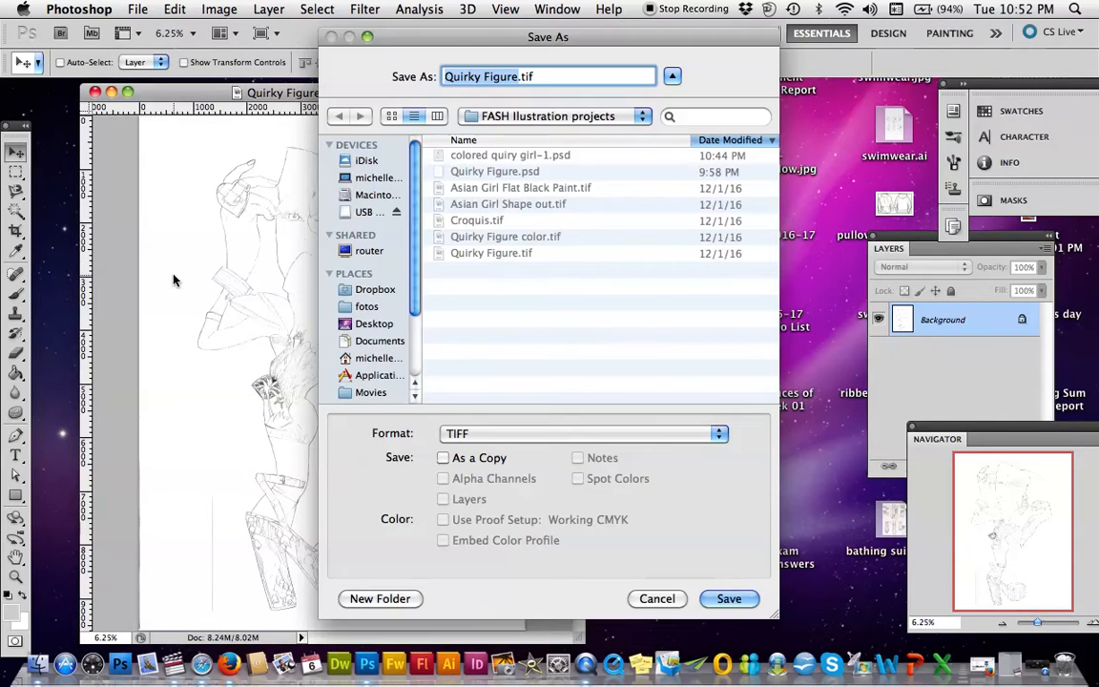
{"action": "left_click", "coordinate": [492, 435]}
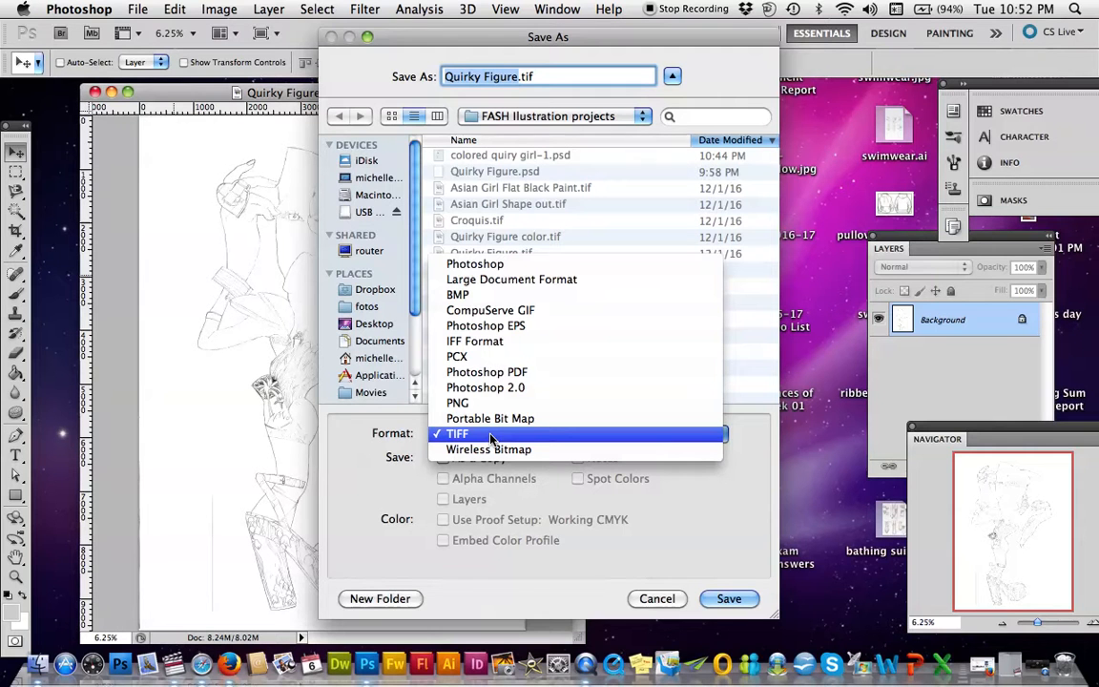
{"action": "left_click", "coordinate": [485, 267]}
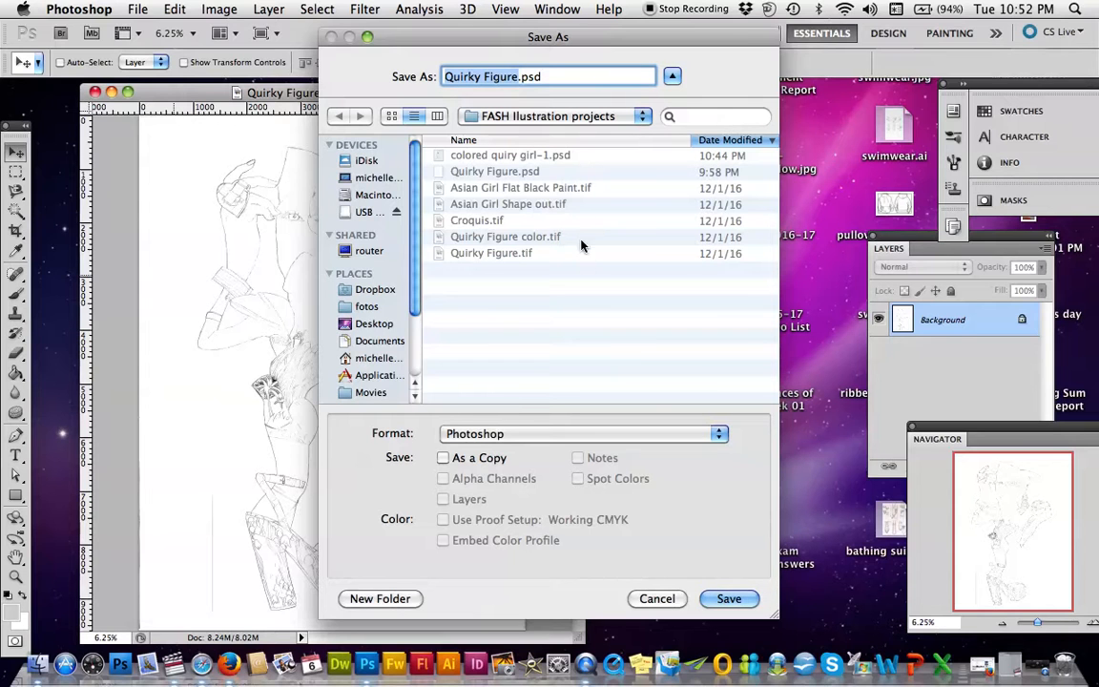
{"action": "left_click", "coordinate": [727, 601]}
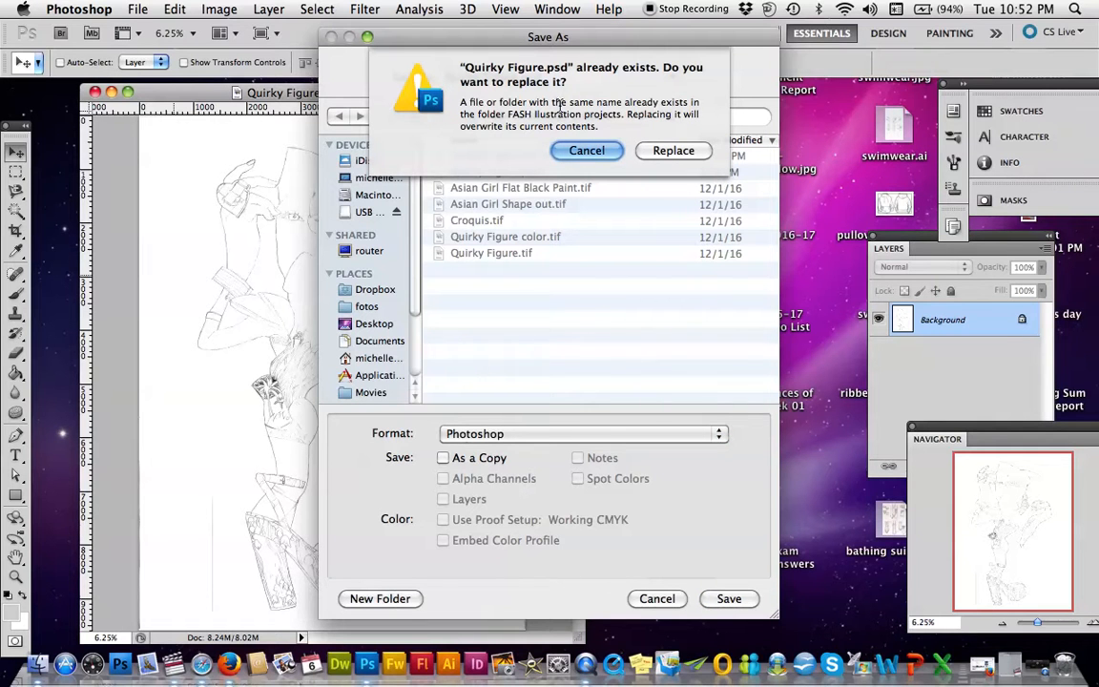
{"action": "left_click", "coordinate": [665, 153]}
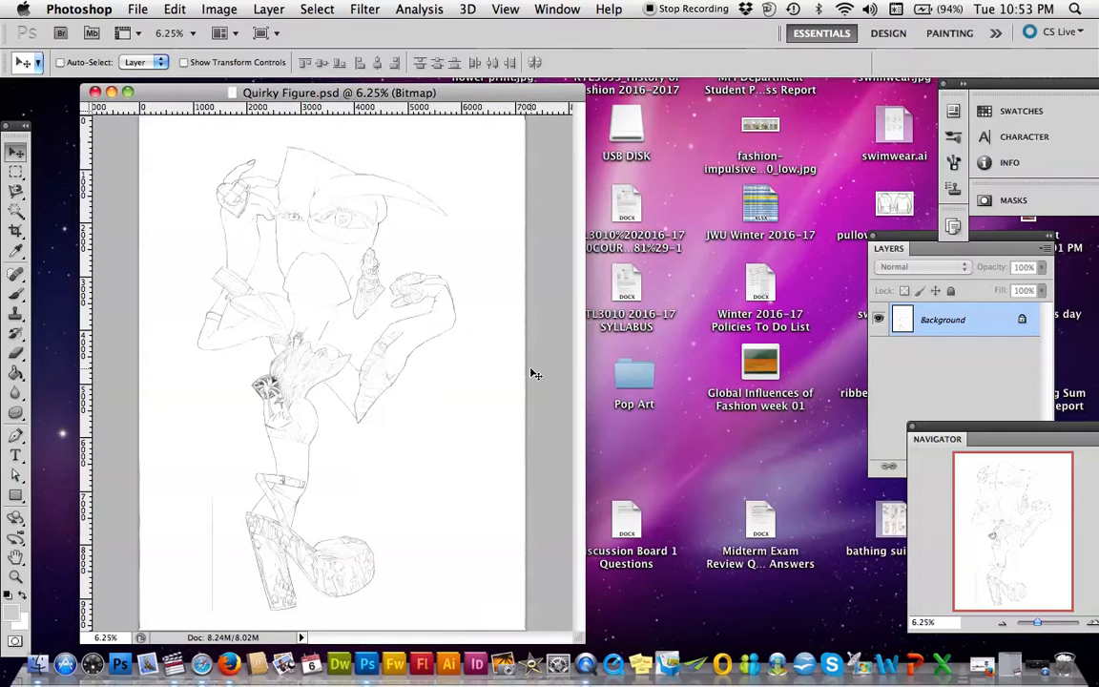
Widen the document window further, and hide and redisplay the Navigator.
{"action": "left_click_drag", "start_coordinate": [580, 636], "coordinate": [667, 654]}
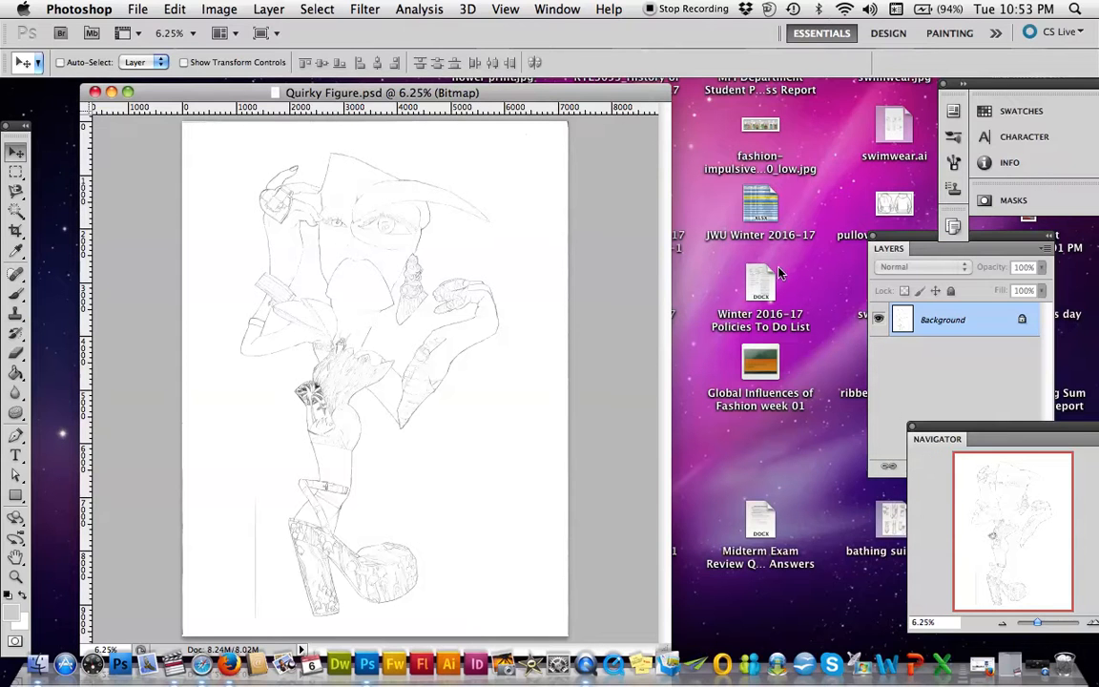
{"action": "left_click", "coordinate": [557, 9]}
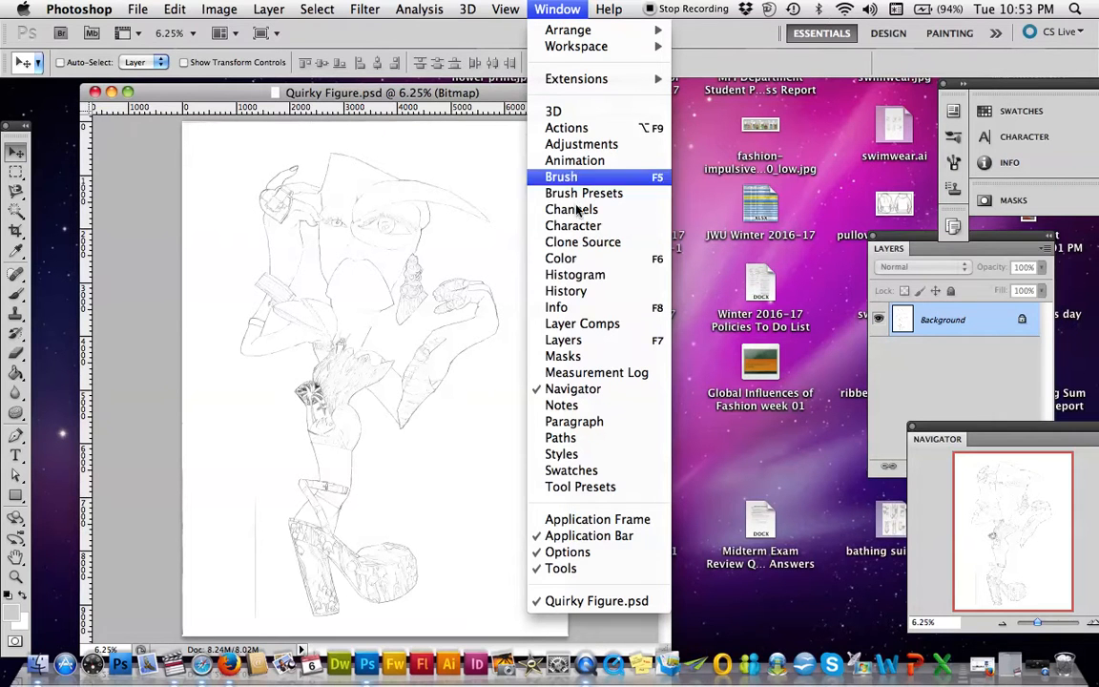
{"action": "left_click", "coordinate": [577, 391]}
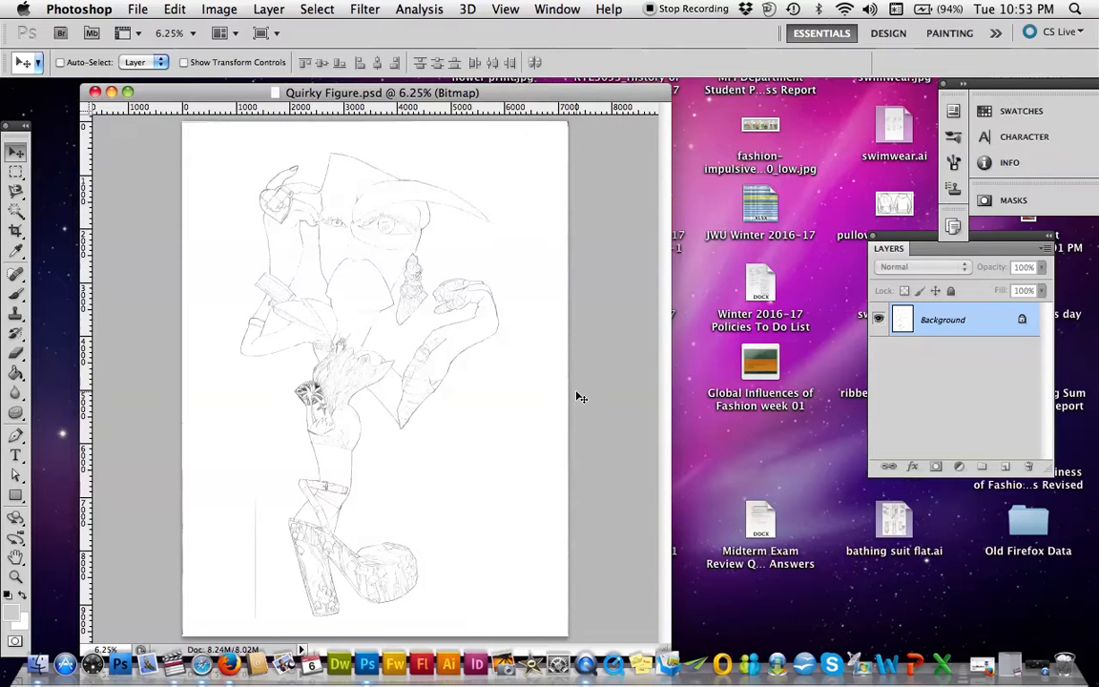
{"action": "left_click", "coordinate": [557, 10]}
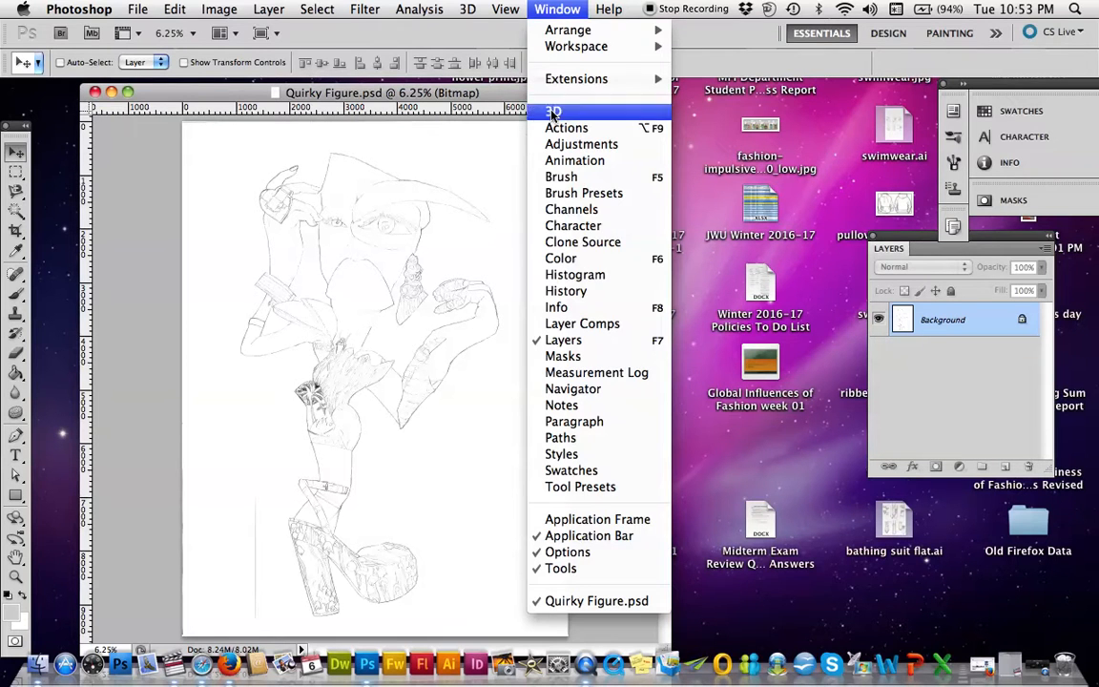
{"action": "left_click", "coordinate": [565, 390]}
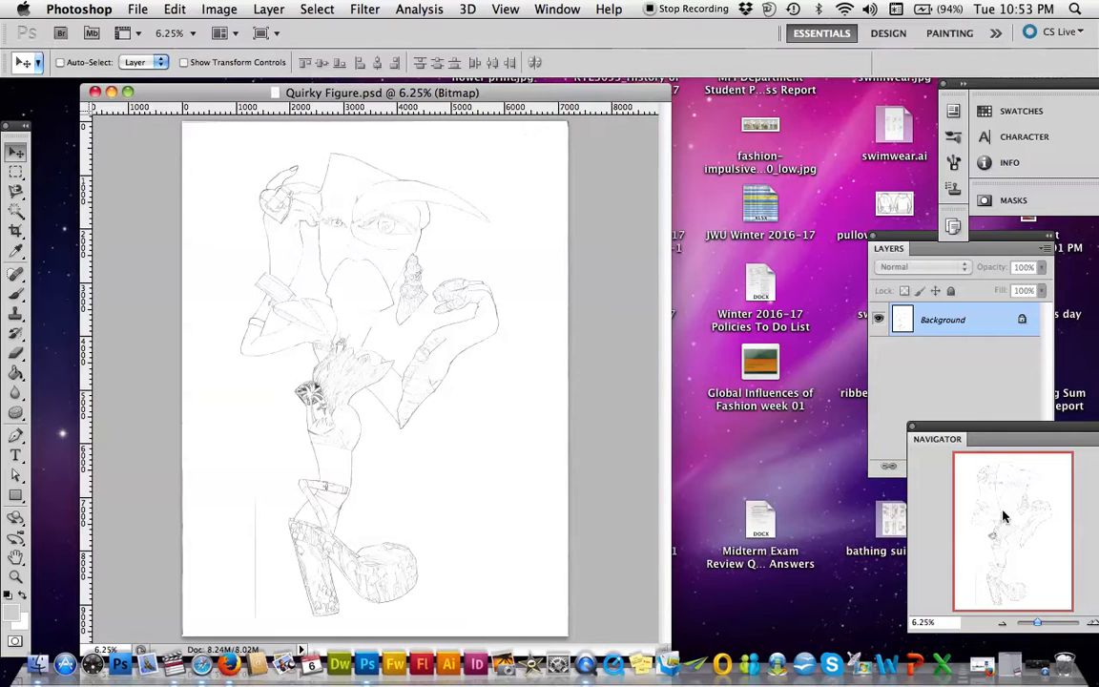
Zoom the drawing to 6.72% and dock the floating Layers panel below Masks, expanded to show its contents.
{"action": "left_click_drag", "start_coordinate": [1037, 624], "coordinate": [1039, 624]}
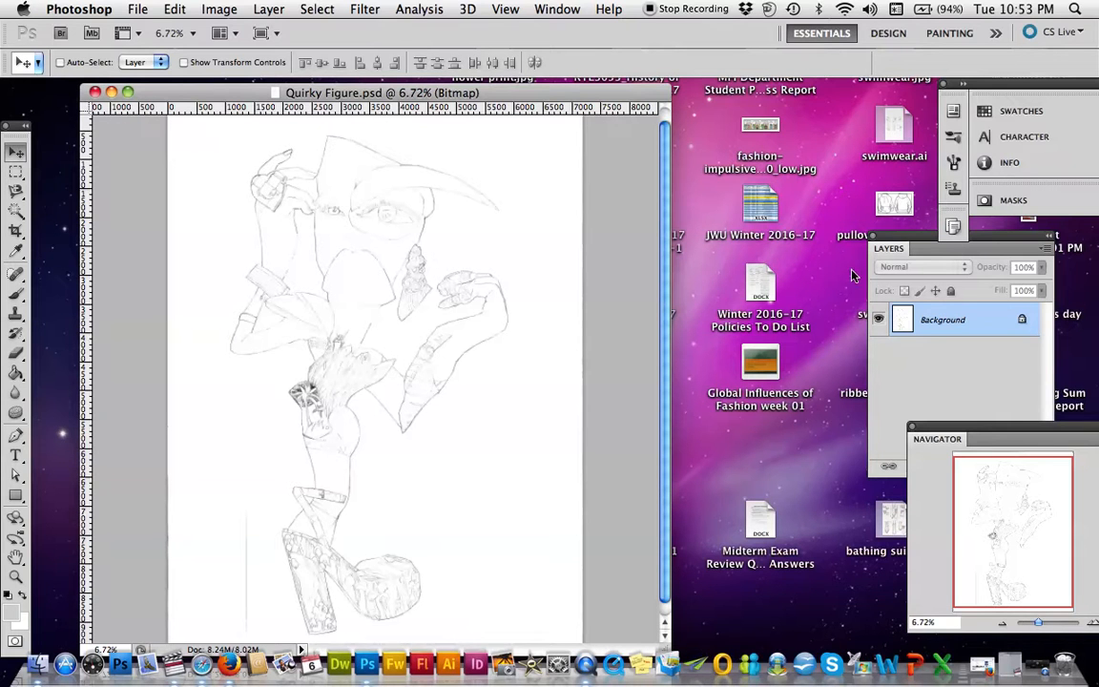
{"action": "left_click_drag", "start_coordinate": [897, 254], "coordinate": [978, 237]}
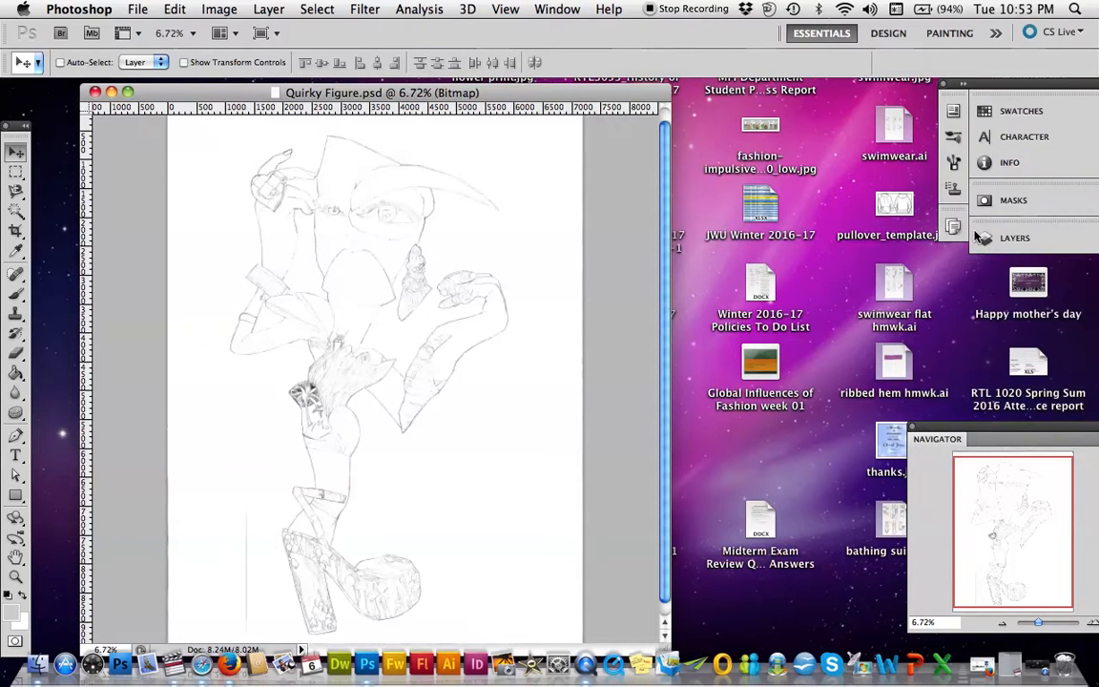
{"action": "left_click", "coordinate": [992, 238]}
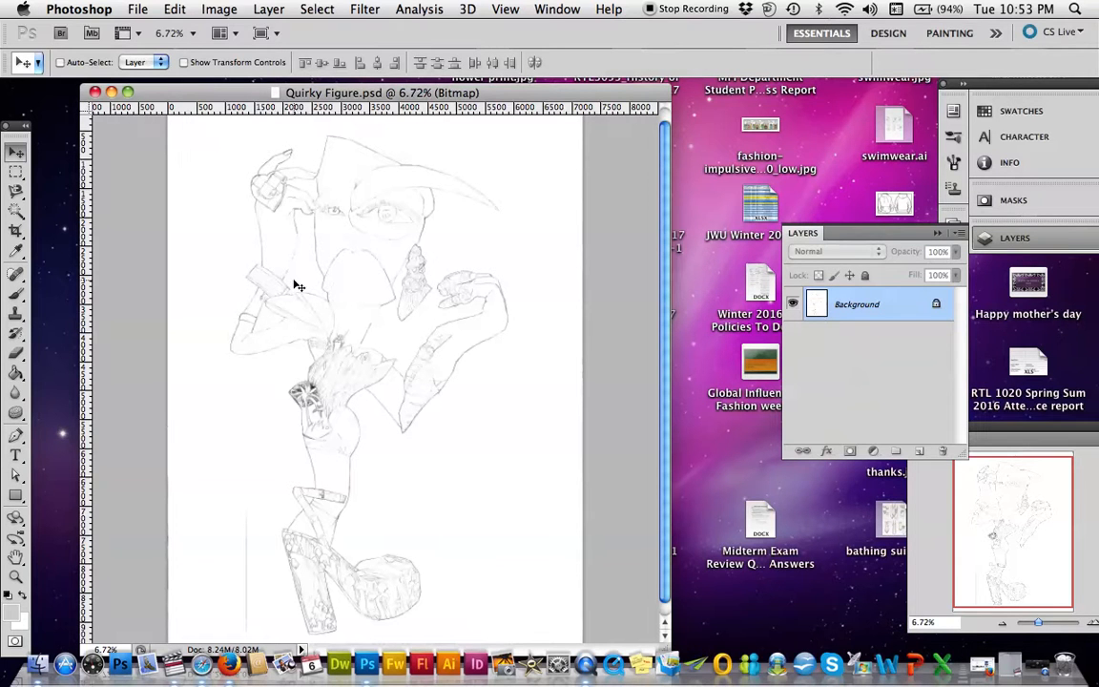
Reposition the whole figure on the page with the Move tool, shifting it slightly to the right.
{"action": "mouse_move", "coordinate": [368, 300]}
{"action": "left_mouse_down"}
{"action": "mouse_move", "coordinate": [368, 258]}
{"action": "mouse_move", "coordinate": [383, 332]}
{"action": "mouse_move", "coordinate": [356, 322]}
{"action": "mouse_move", "coordinate": [417, 340]}
{"action": "mouse_move", "coordinate": [392, 343]}
{"action": "mouse_move", "coordinate": [370, 319]}
{"action": "mouse_move", "coordinate": [380, 330]}
{"action": "left_mouse_up"}
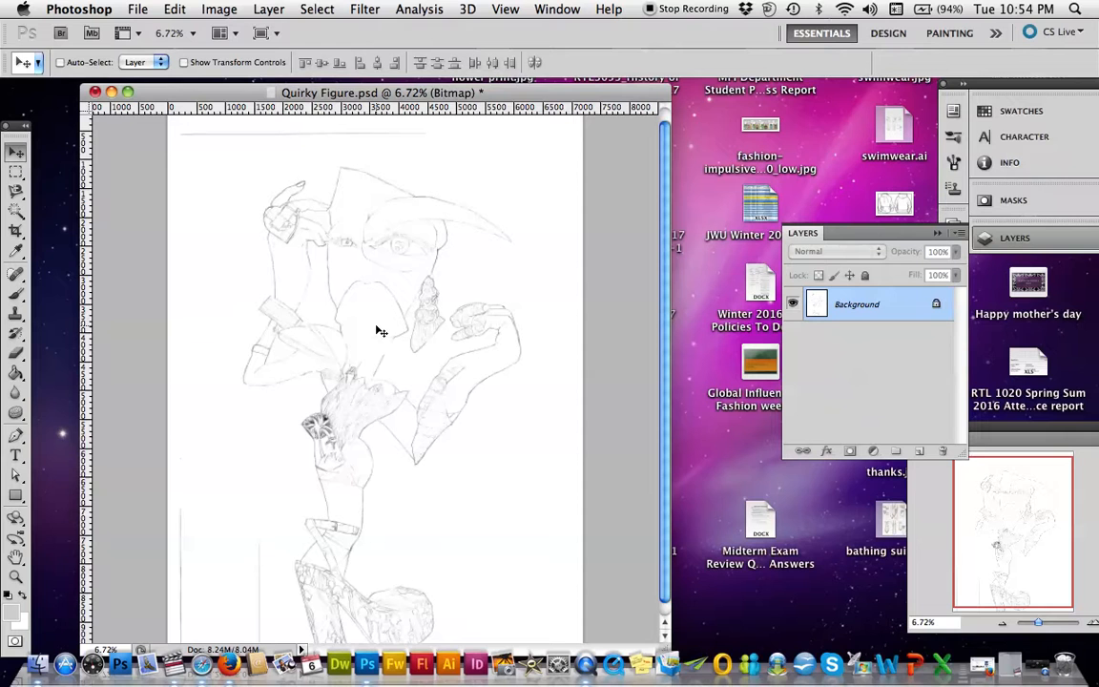
{"action": "mouse_move", "coordinate": [380, 331]}
{"action": "left_mouse_down"}
{"action": "mouse_move", "coordinate": [572, 337]}
{"action": "mouse_move", "coordinate": [412, 304]}
{"action": "mouse_move", "coordinate": [417, 326]}
{"action": "mouse_move", "coordinate": [446, 326]}
{"action": "mouse_move", "coordinate": [397, 314]}
{"action": "left_mouse_up"}
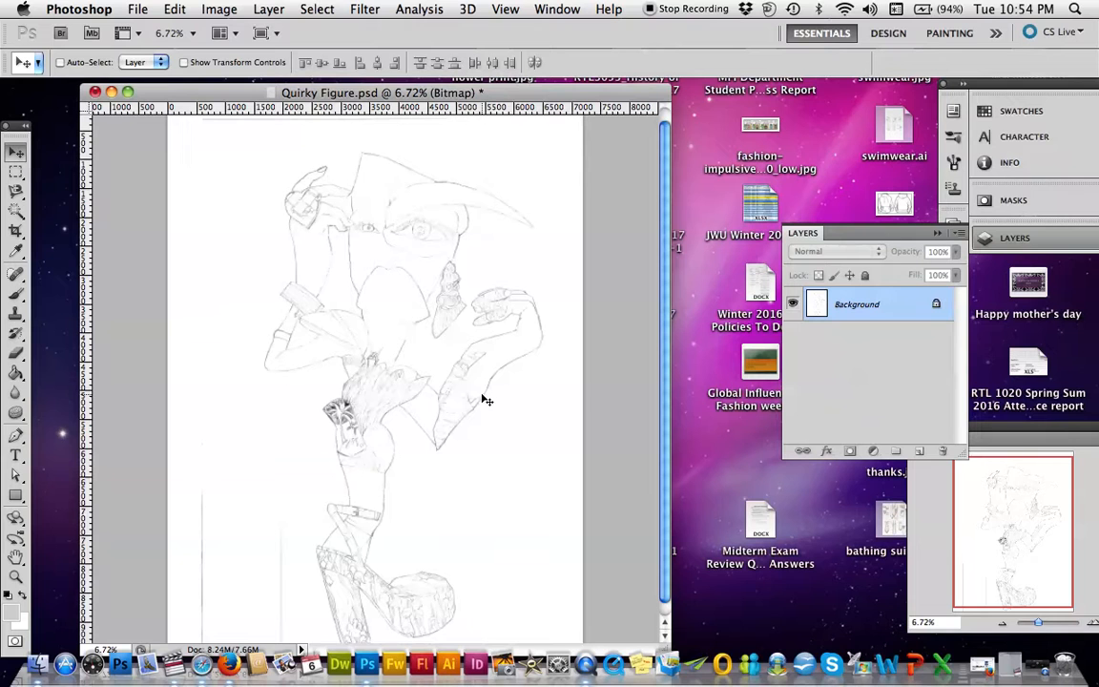
{"action": "mouse_move", "coordinate": [486, 400]}
{"action": "left_mouse_down"}
{"action": "mouse_move", "coordinate": [473, 356]}
{"action": "mouse_move", "coordinate": [475, 389]}
{"action": "left_mouse_up"}
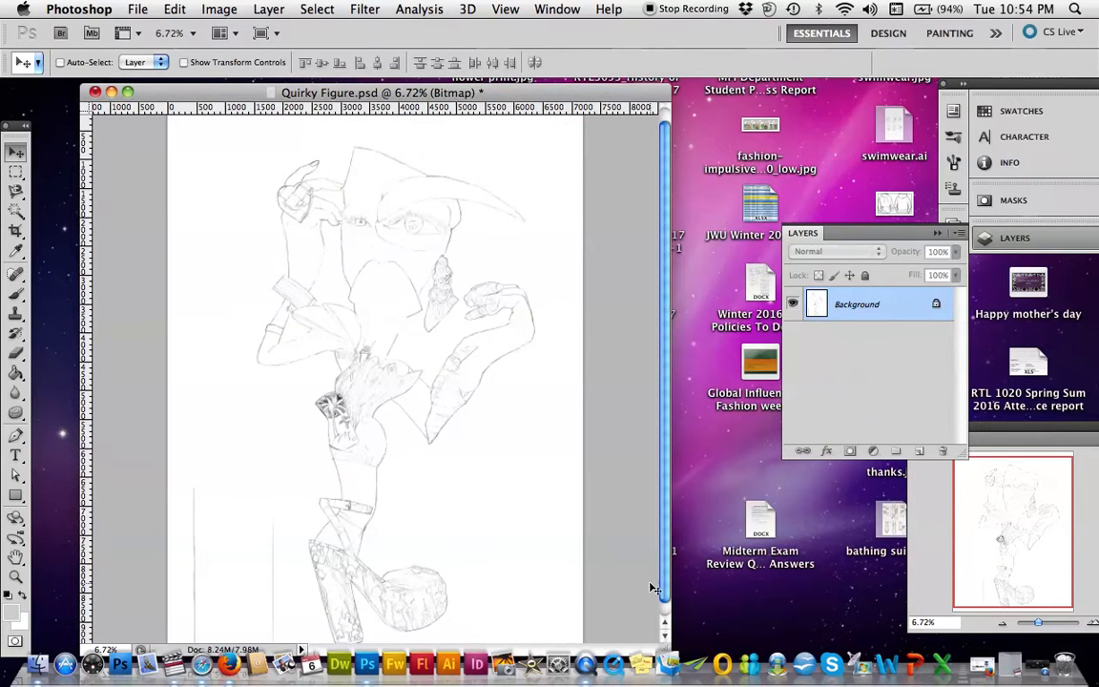
{"action": "left_click_drag", "start_coordinate": [455, 454], "coordinate": [449, 443]}
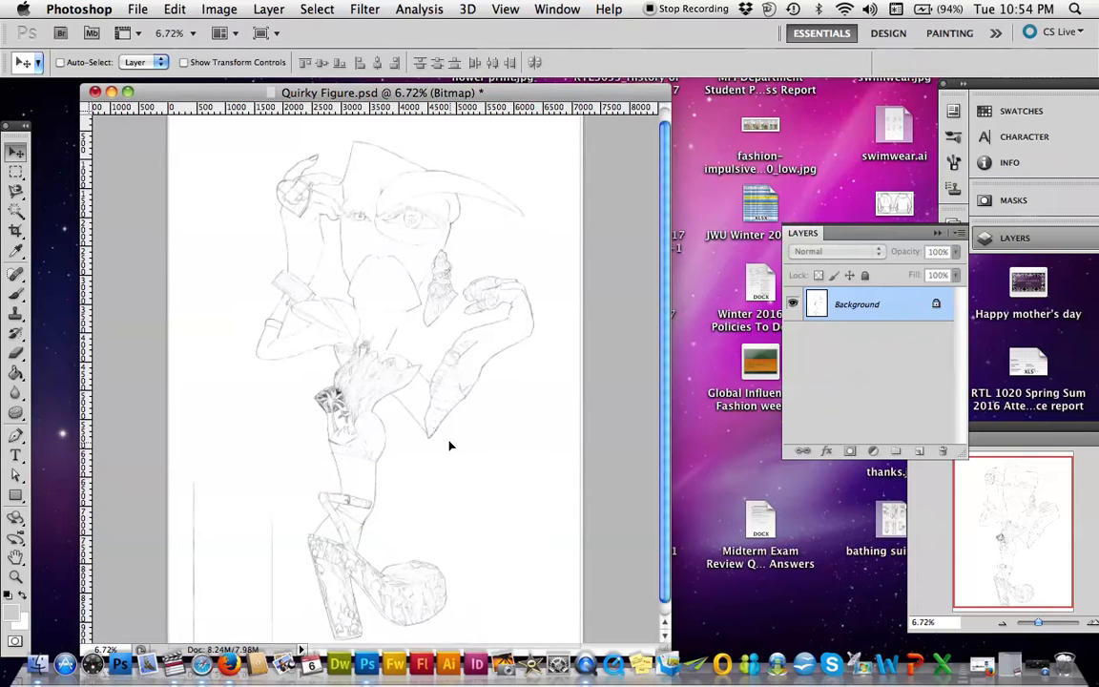
{"action": "left_click", "coordinate": [16, 193]}
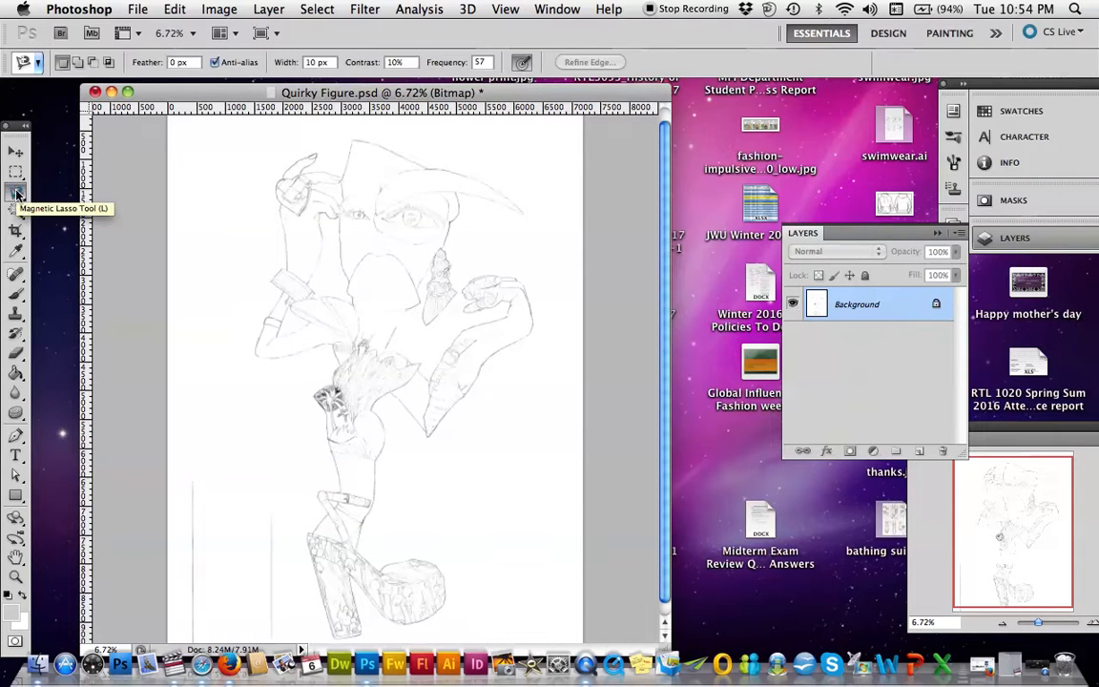
{"action": "left_click", "coordinate": [101, 221]}
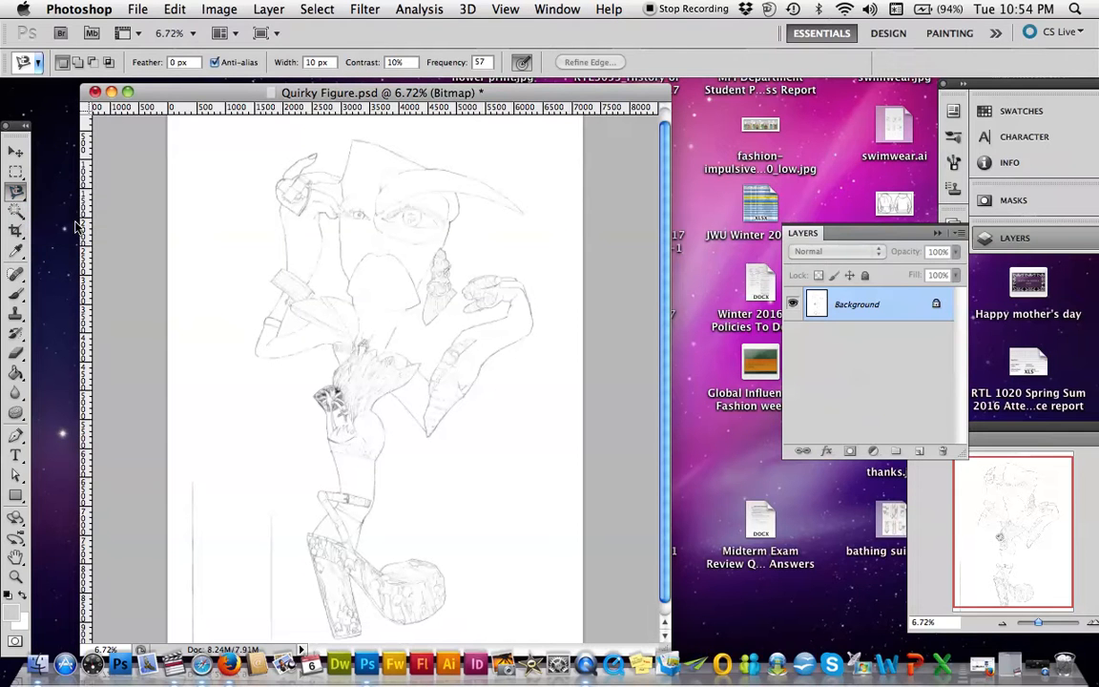
{"action": "left_click", "coordinate": [15, 154]}
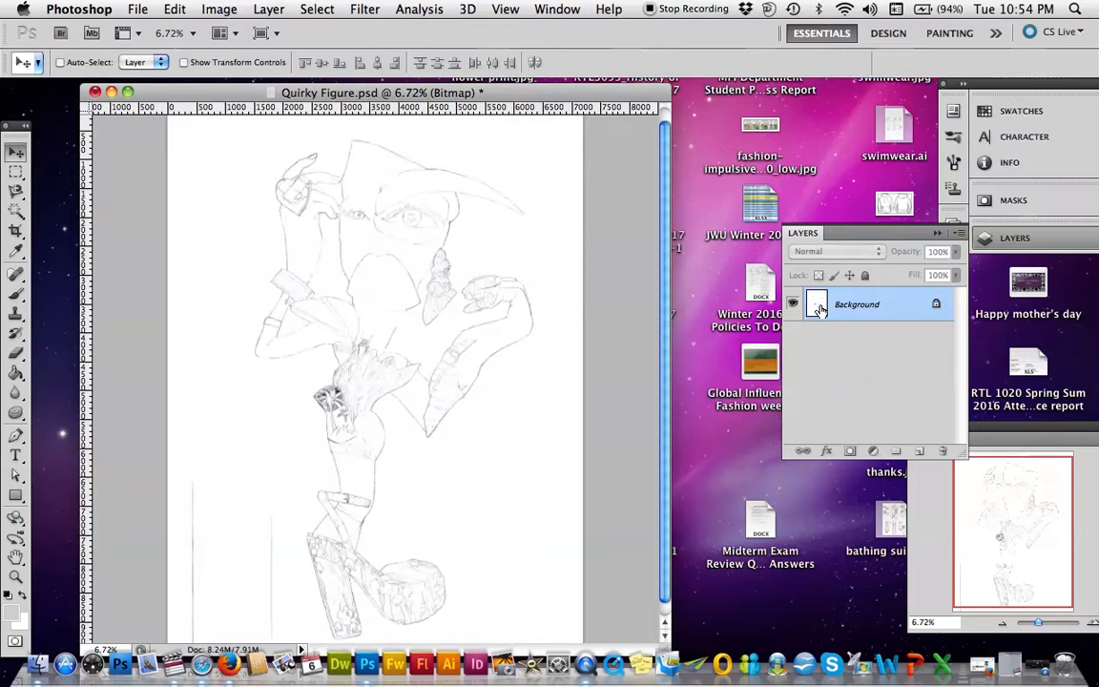
{"action": "left_click", "coordinate": [16, 191]}
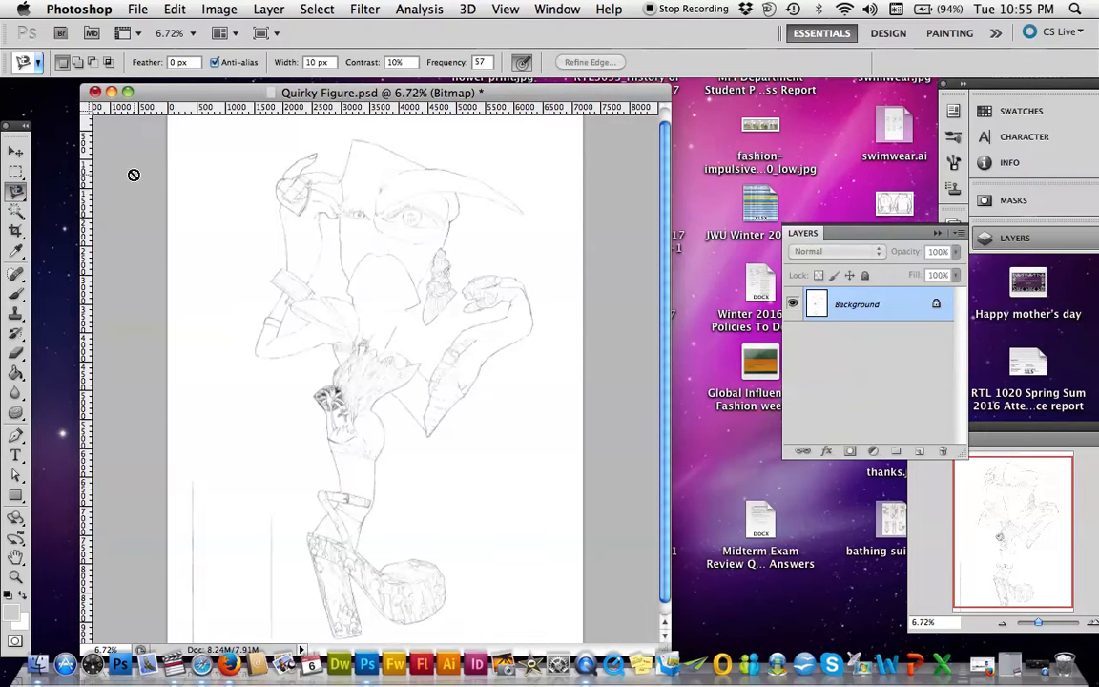
Nudge the figure slightly down and to the right with the Move tool, and switch to the Magnetic Lasso tool.
{"action": "left_click", "coordinate": [16, 152]}
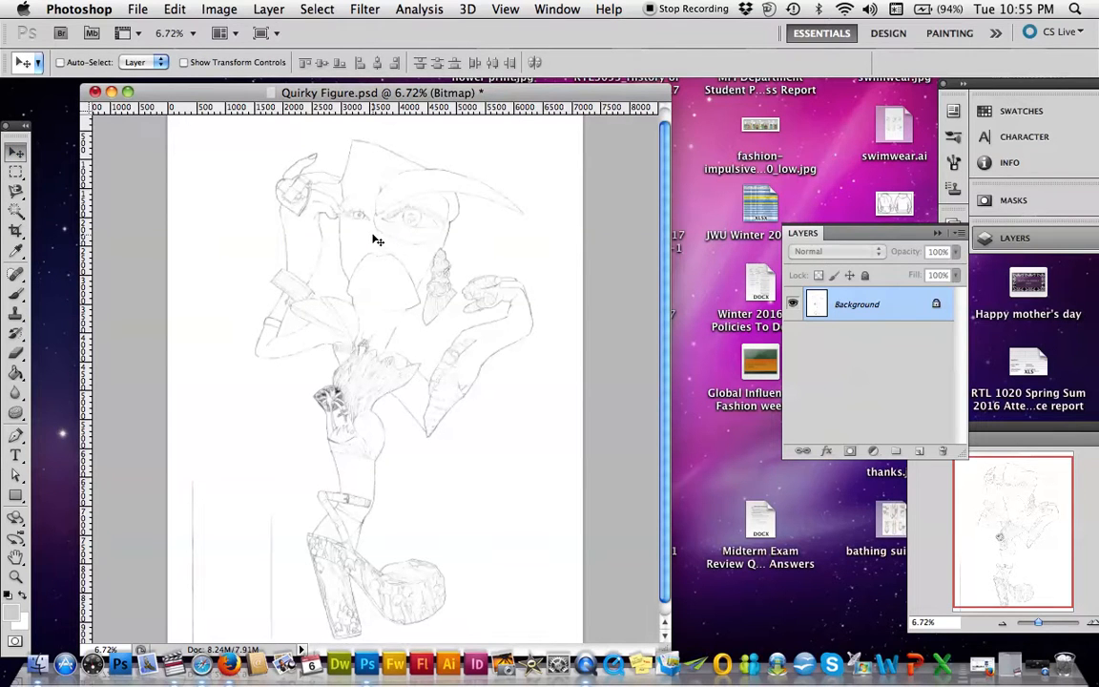
{"action": "mouse_move", "coordinate": [375, 240]}
{"action": "left_mouse_down"}
{"action": "mouse_move", "coordinate": [382, 256]}
{"action": "mouse_move", "coordinate": [353, 246]}
{"action": "mouse_move", "coordinate": [417, 290]}
{"action": "mouse_move", "coordinate": [373, 250]}
{"action": "mouse_move", "coordinate": [382, 255]}
{"action": "left_mouse_up"}
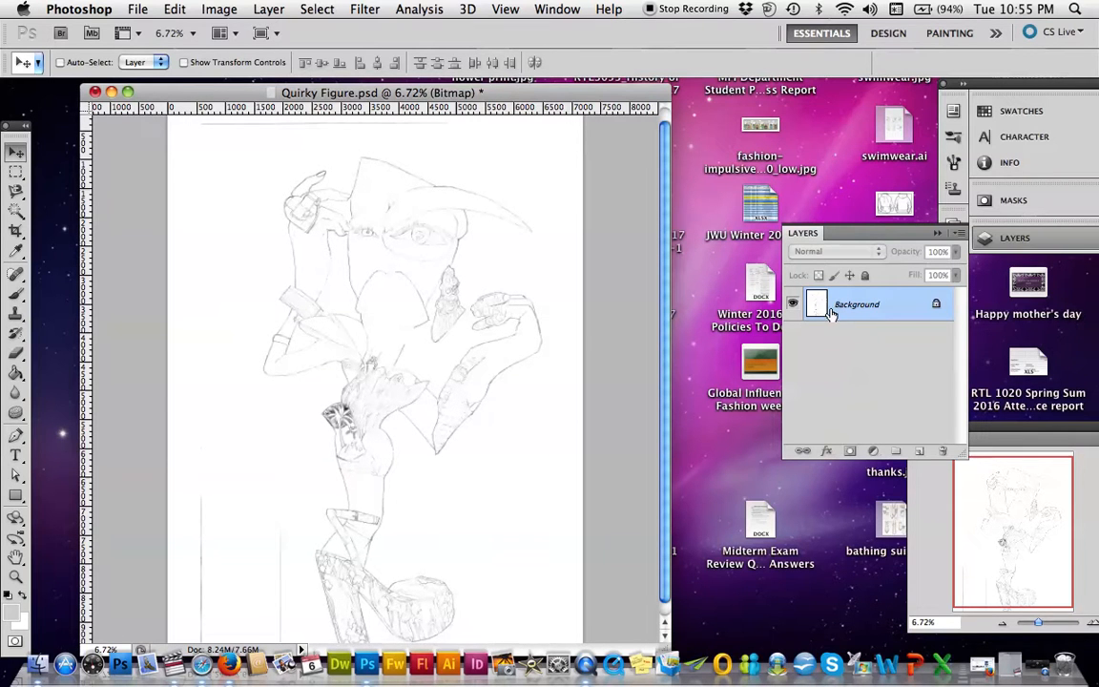
{"action": "left_click", "coordinate": [16, 191]}
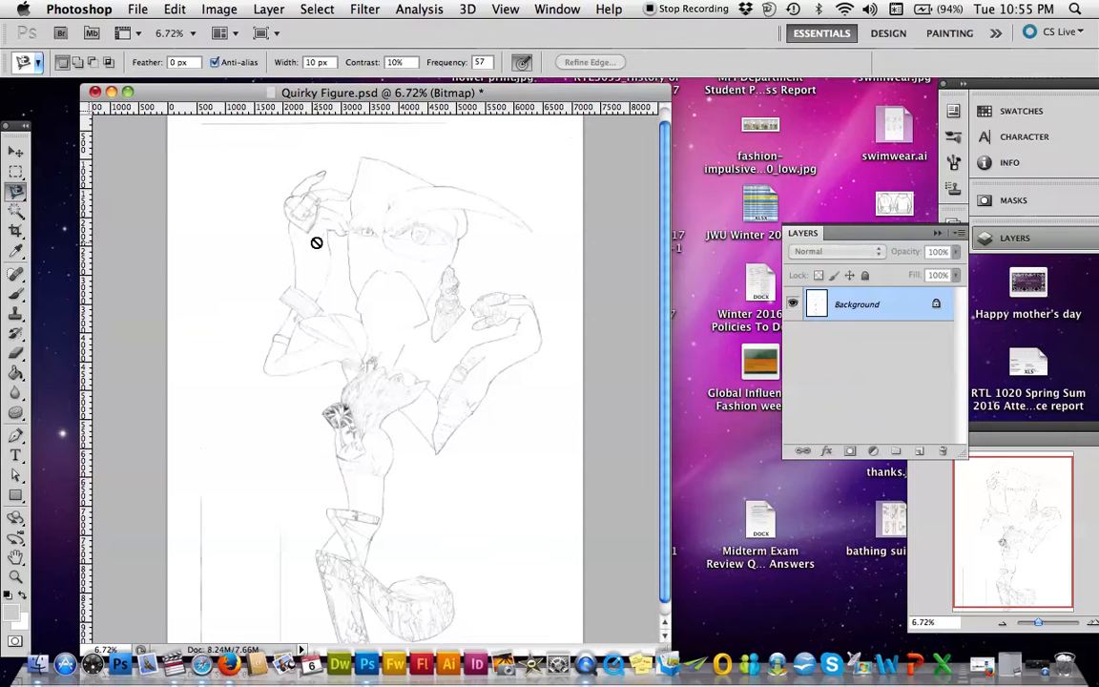
Convert the Bitmap image to Grayscale mode with a size ratio of 1, leaving the Move tool active.
{"action": "left_click", "coordinate": [15, 149]}
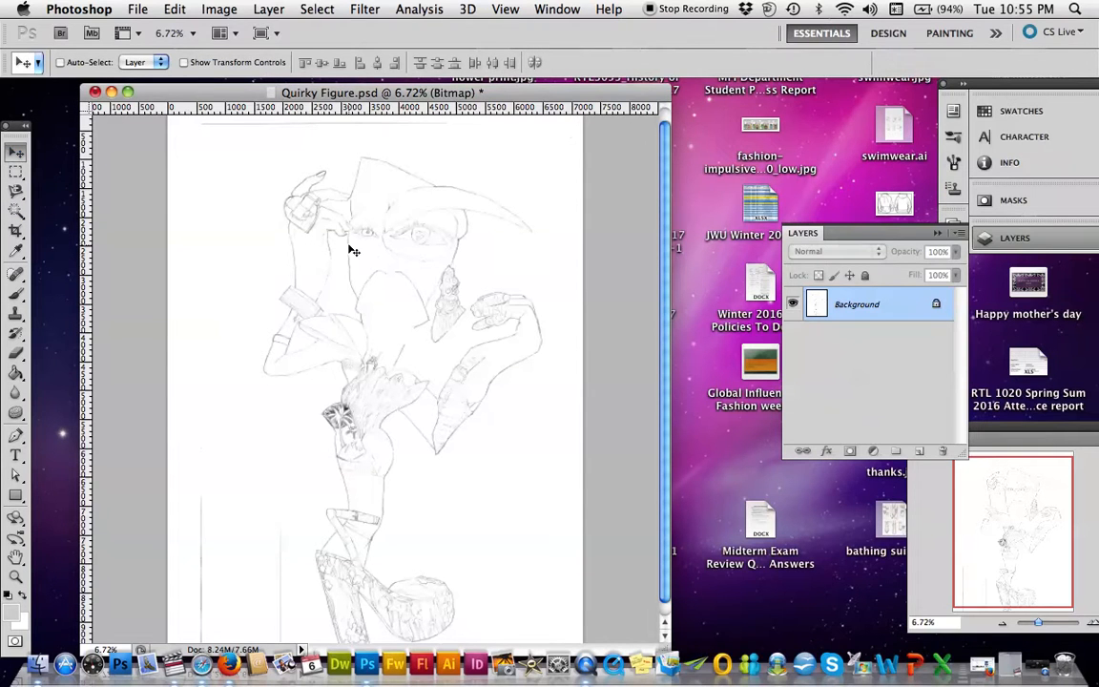
{"action": "left_click", "coordinate": [270, 11]}
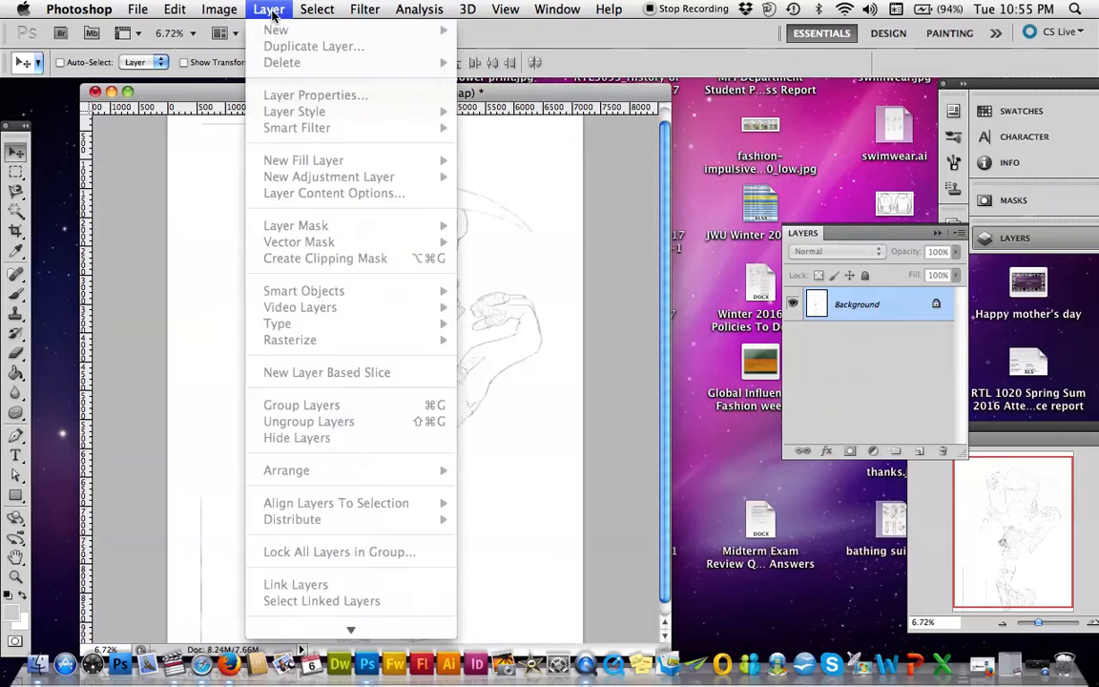
{"action": "mouse_move", "coordinate": [222, 10]}
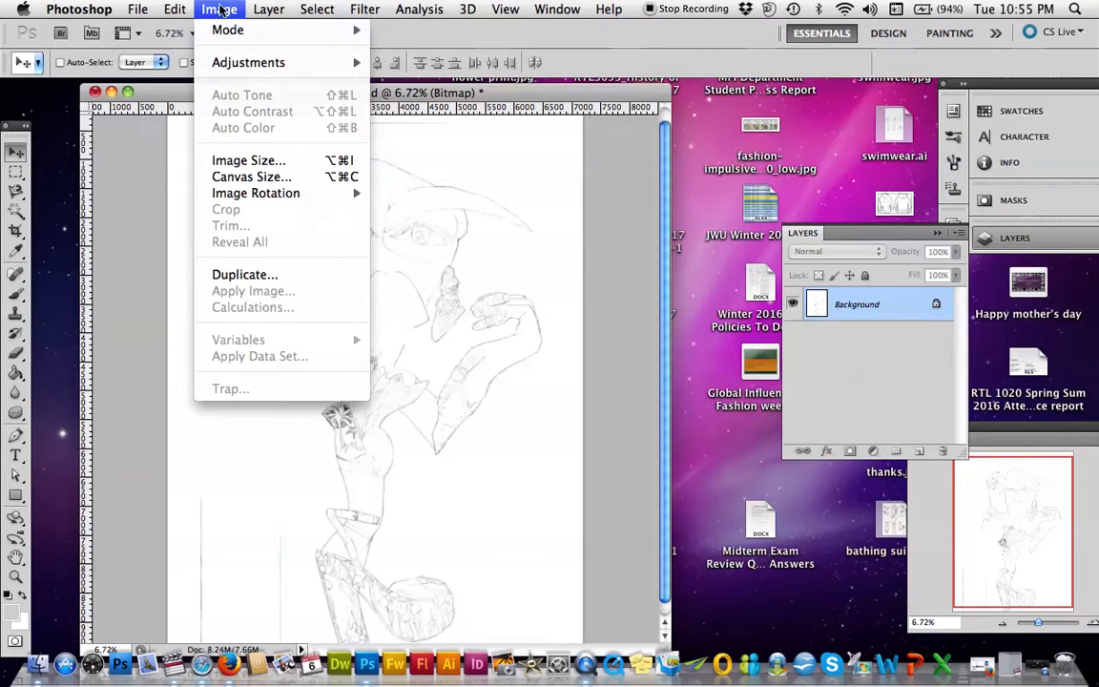
{"action": "mouse_move", "coordinate": [224, 34]}
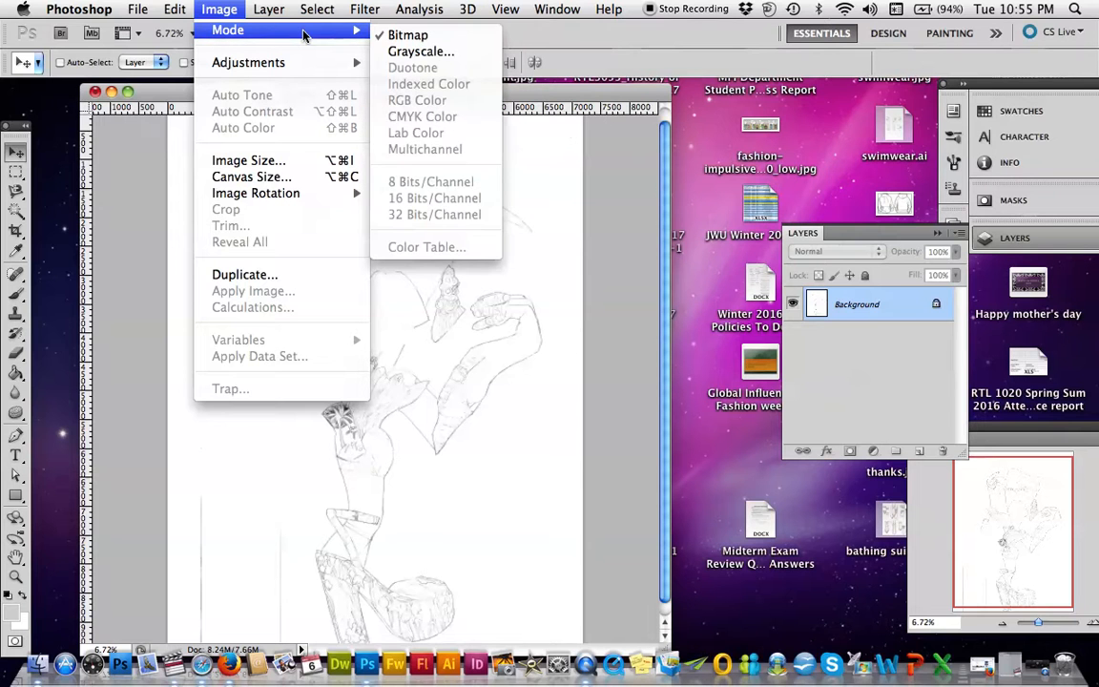
{"action": "left_click", "coordinate": [391, 55]}
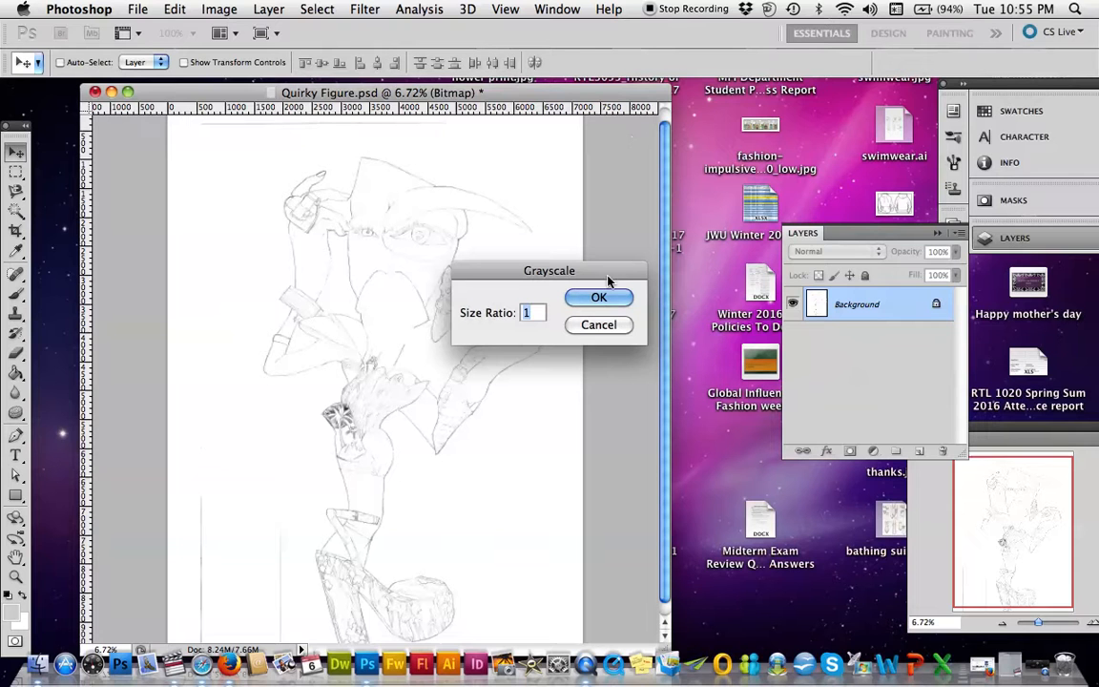
{"action": "left_click", "coordinate": [601, 299]}
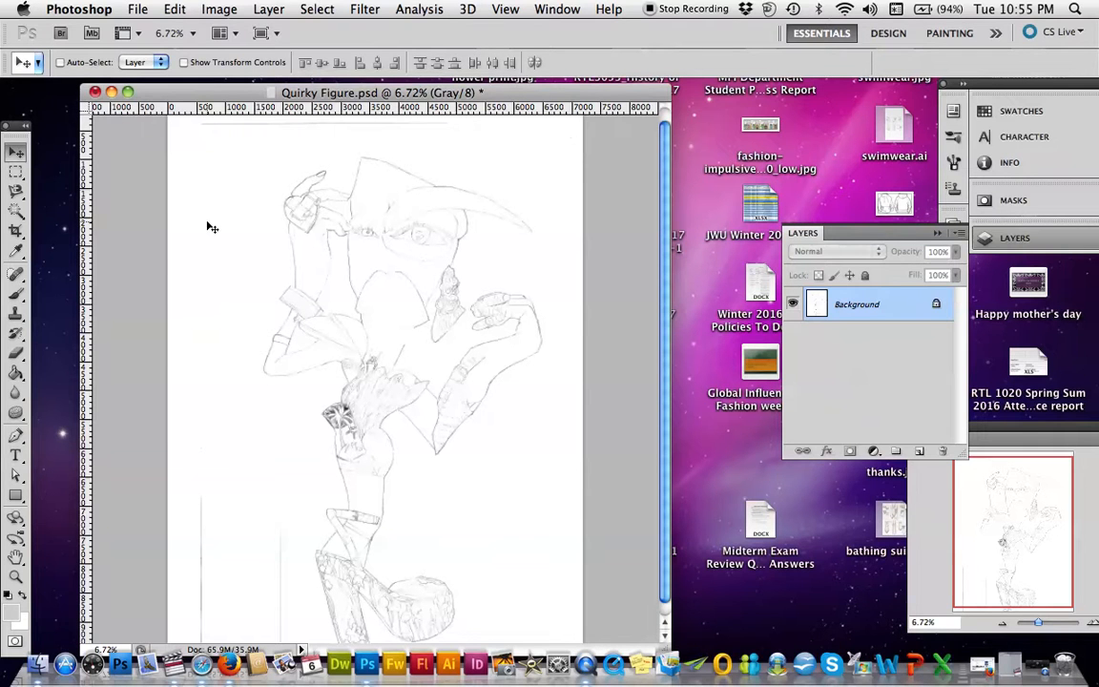
Shift the document window slightly up and enlarge it so the whole figure fits inside.
{"action": "left_click_drag", "start_coordinate": [664, 327], "coordinate": [668, 345]}
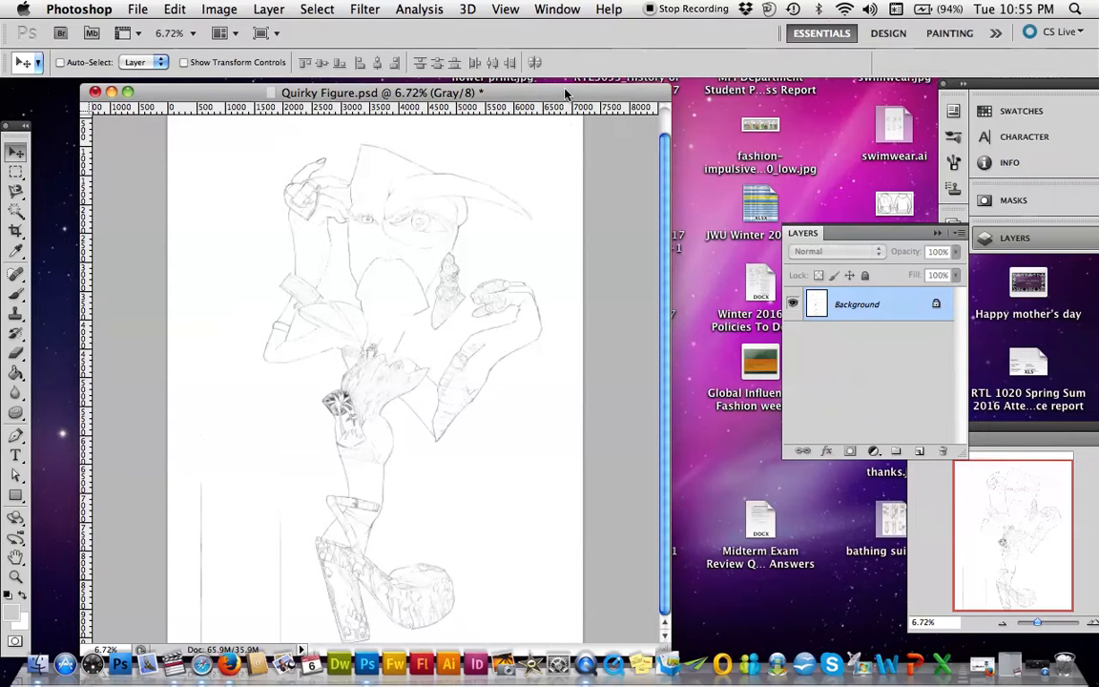
{"action": "left_click_drag", "start_coordinate": [565, 92], "coordinate": [559, 87]}
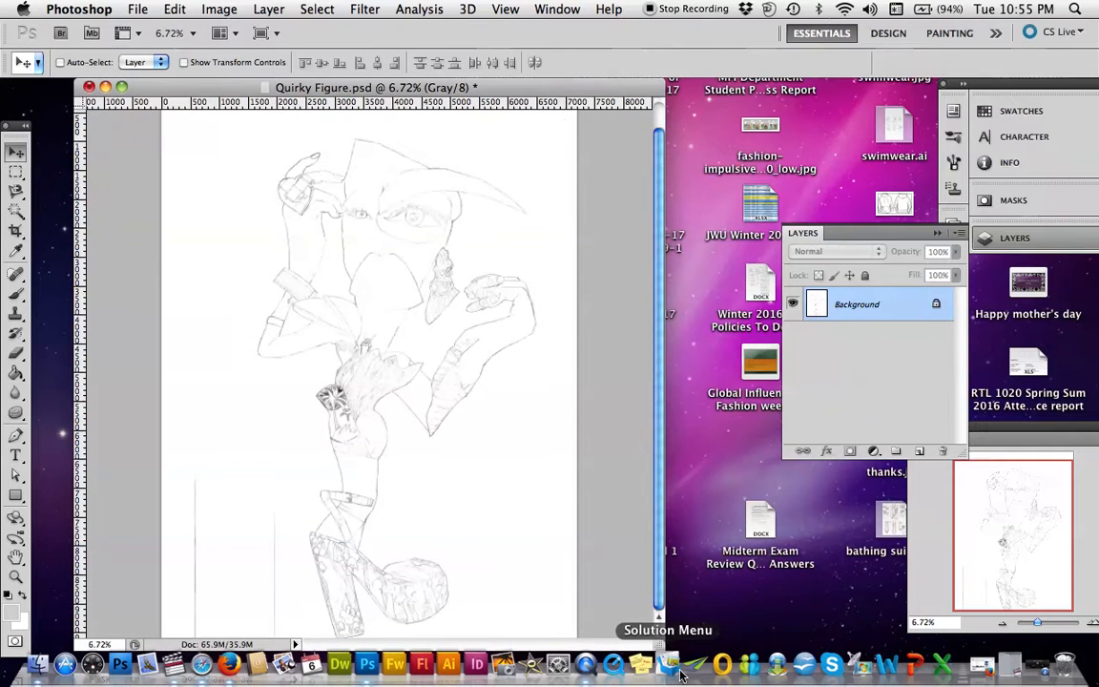
{"action": "left_click_drag", "start_coordinate": [657, 637], "coordinate": [666, 637]}
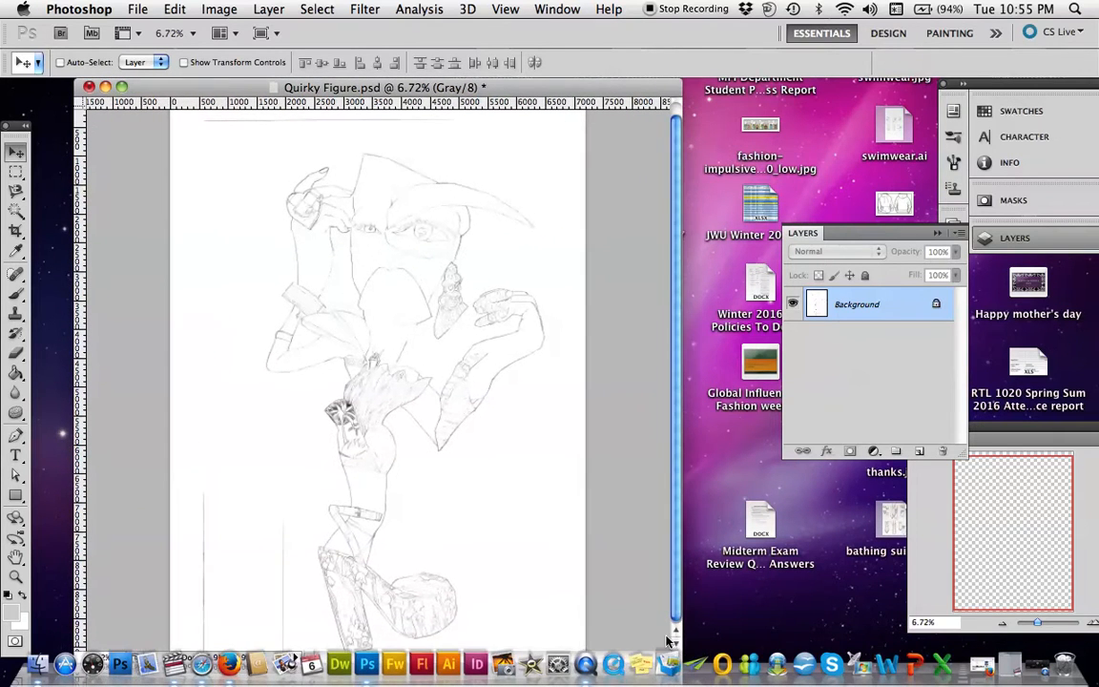
{"action": "left_click_drag", "start_coordinate": [667, 278], "coordinate": [670, 297]}
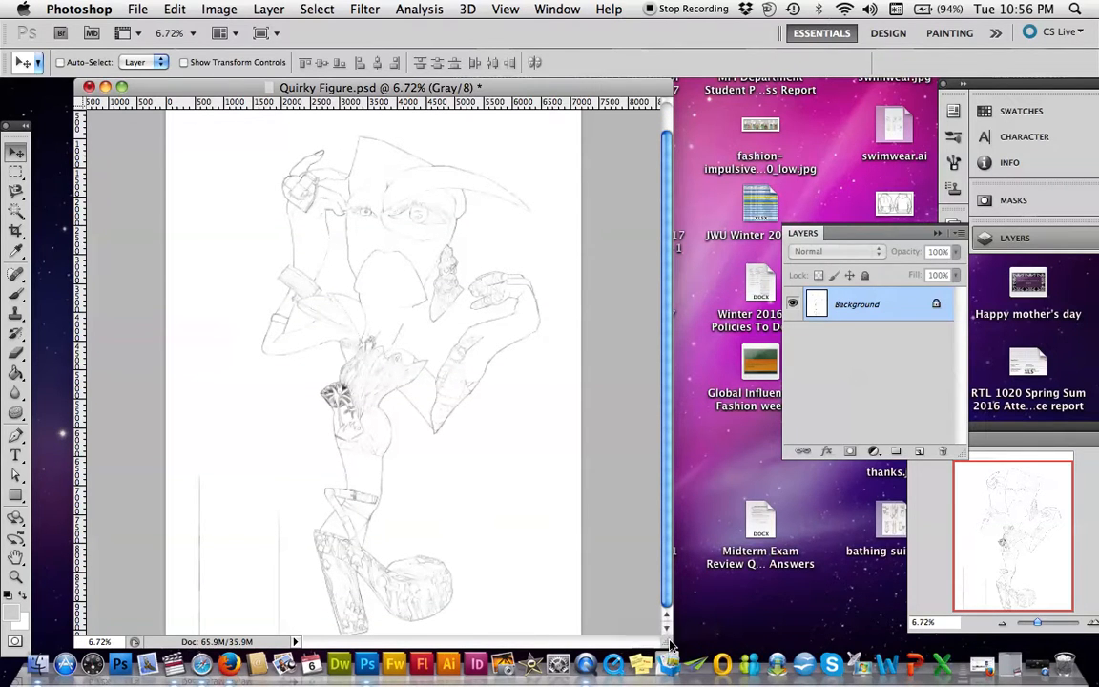
{"action": "left_click_drag", "start_coordinate": [666, 640], "coordinate": [693, 658]}
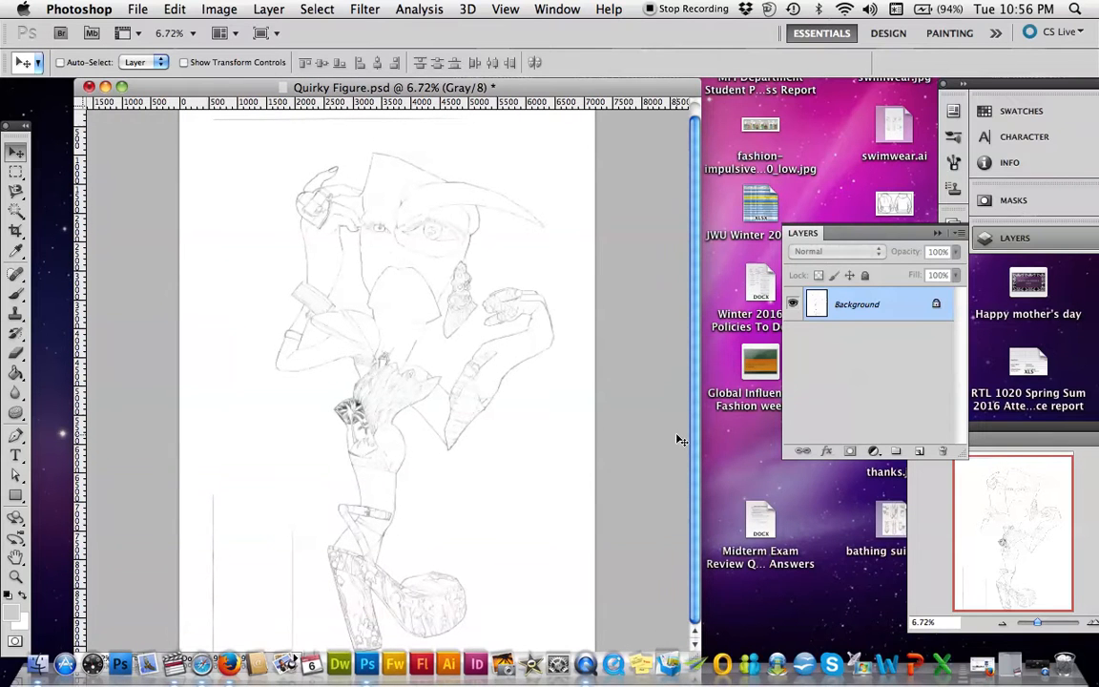
{"action": "left_click", "coordinate": [404, 233]}
{"action": "left_click", "coordinate": [679, 249]}
Trace a closed Magnetic Lasso selection around the figure's outer contour, starting at the hat tip, and copy the selected drawing.
{"action": "left_click", "coordinate": [17, 194]}
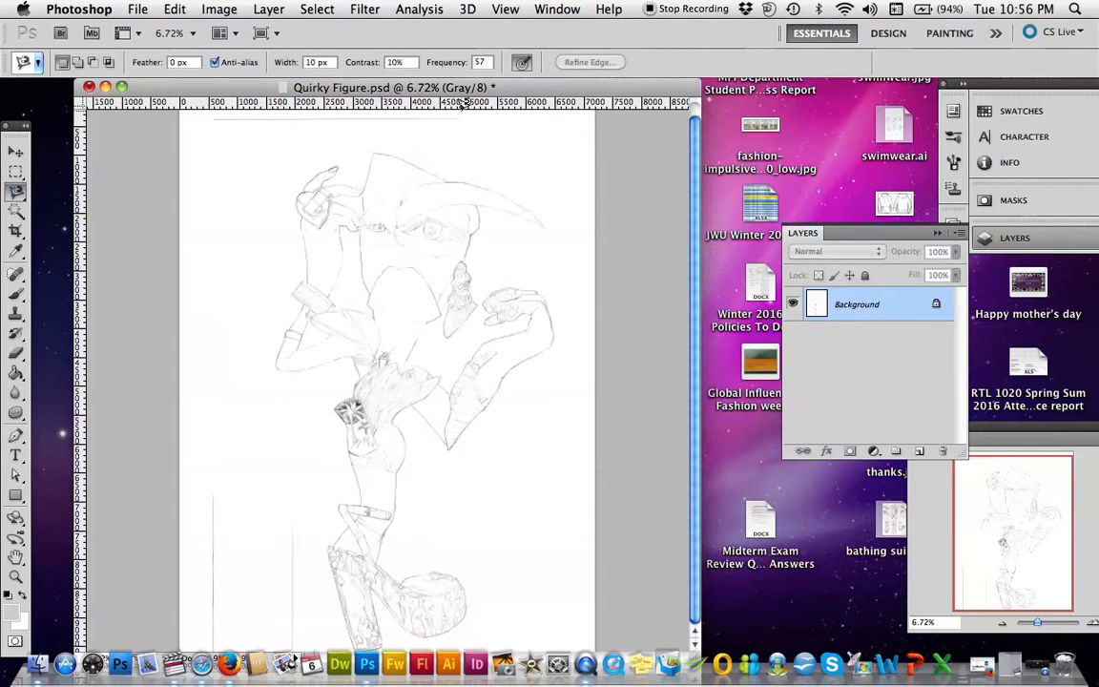
{"action": "left_click", "coordinate": [377, 151]}
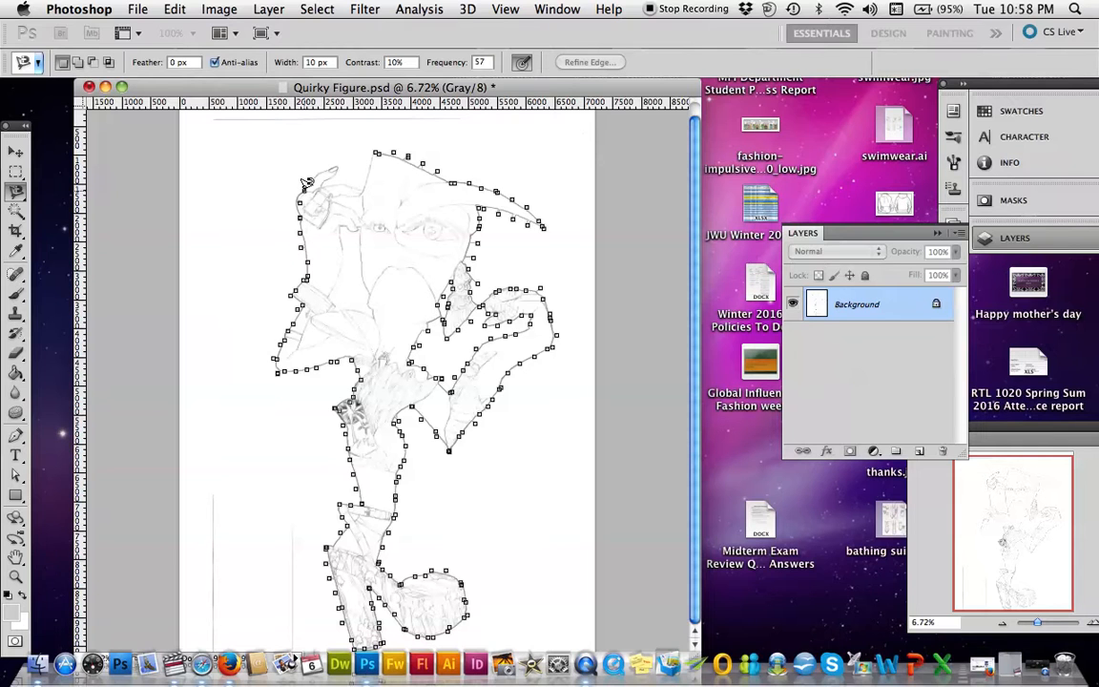
{"action": "left_click", "coordinate": [375, 153]}
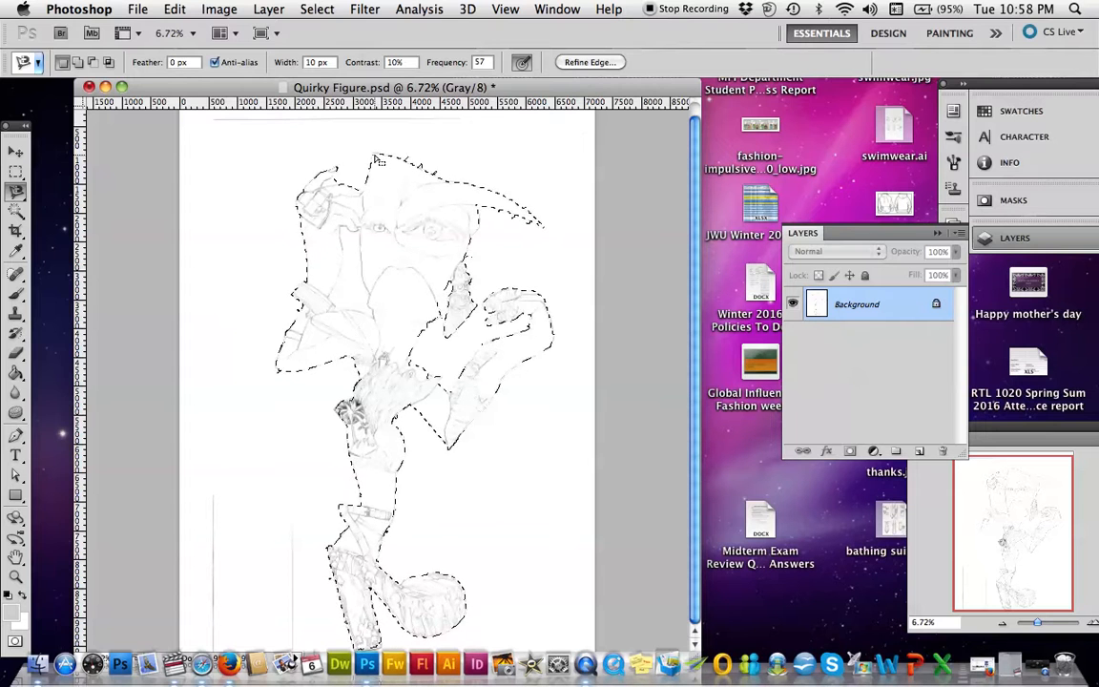
{"action": "left_click", "coordinate": [220, 10]}
{"action": "mouse_move", "coordinate": [187, 11]}
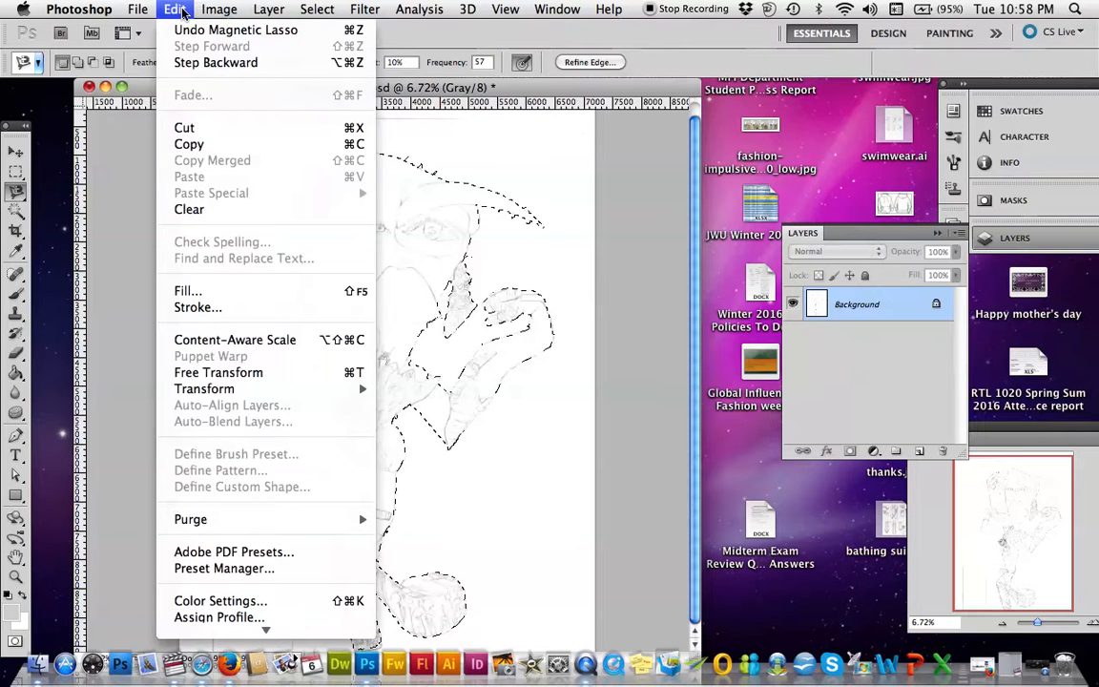
{"action": "left_click", "coordinate": [188, 146]}
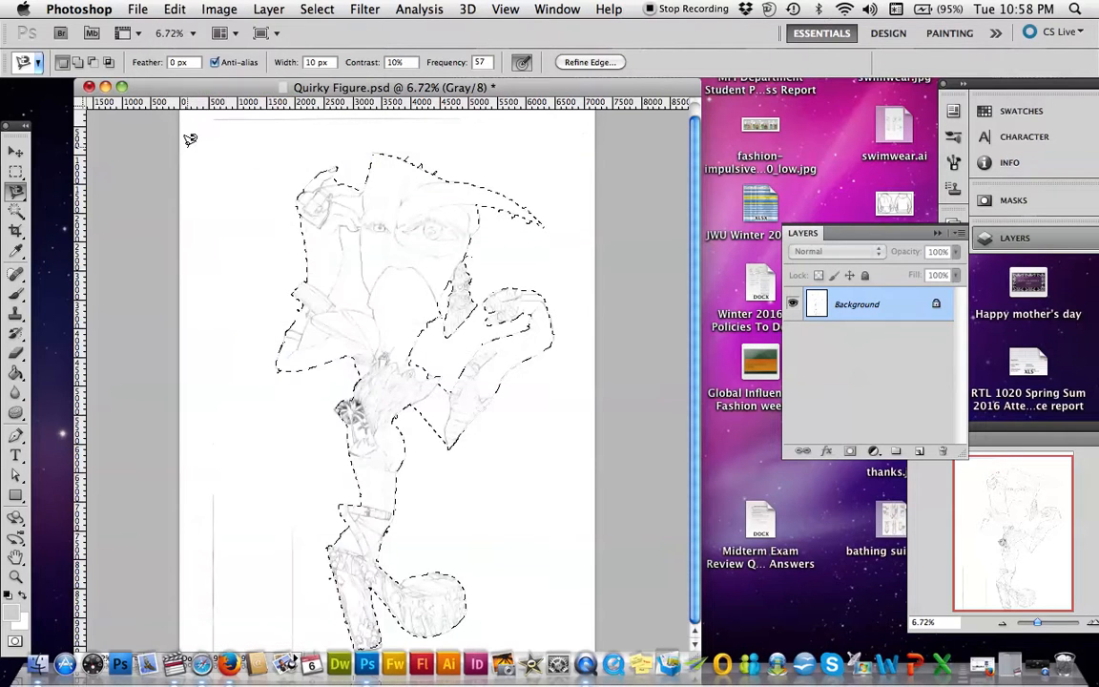
Create a new blank grayscale document 11 inches wide and 14 inches high at 400 pixels/inch with a white background.
{"action": "left_click", "coordinate": [138, 11]}
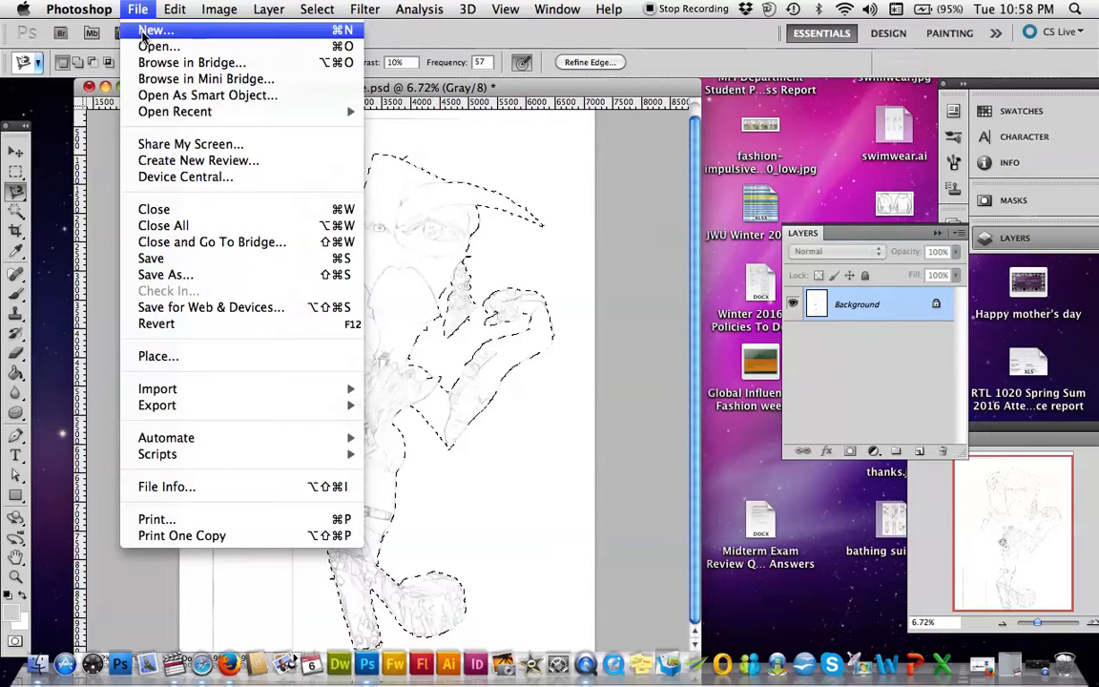
{"action": "left_click", "coordinate": [143, 32]}
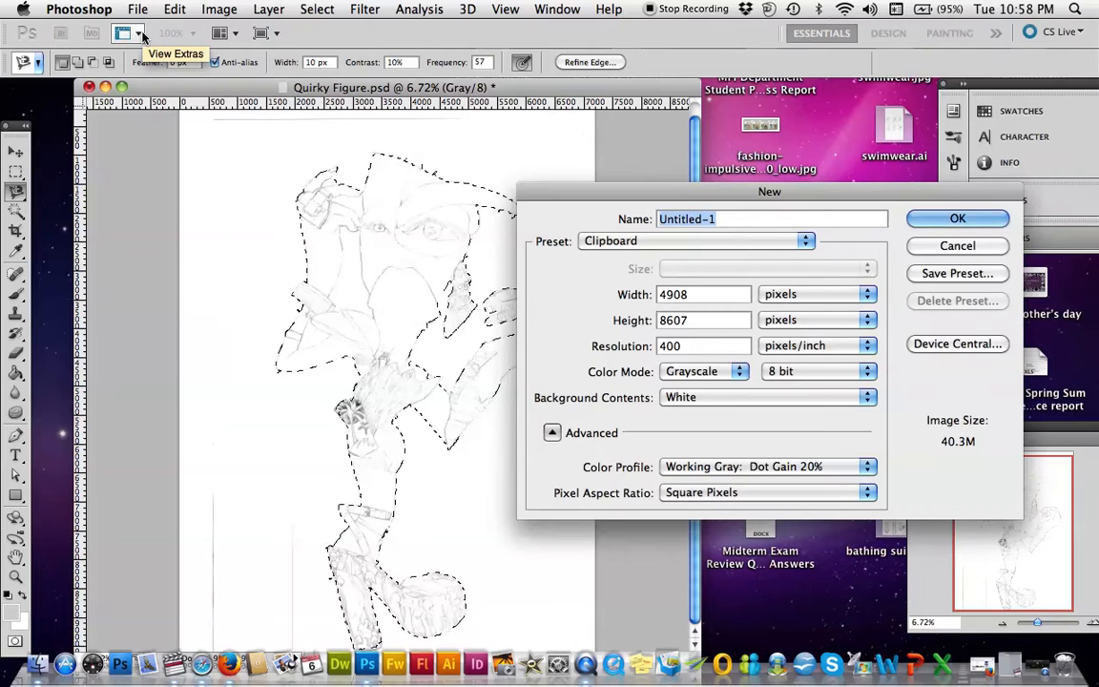
{"action": "left_click", "coordinate": [802, 294]}
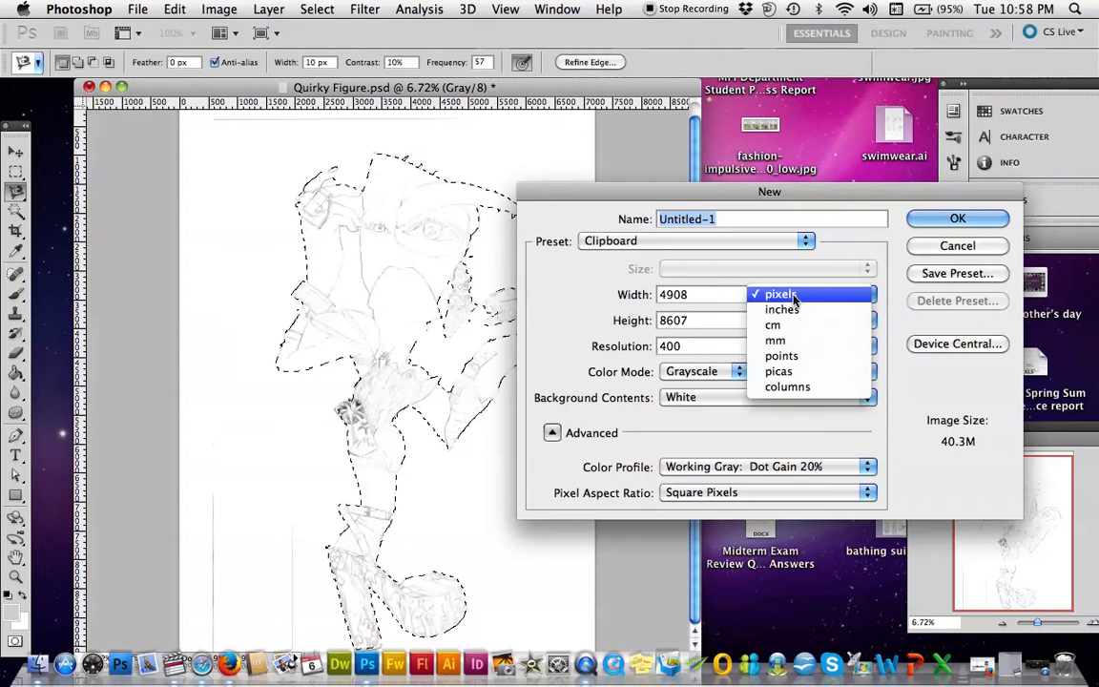
{"action": "left_click", "coordinate": [794, 311]}
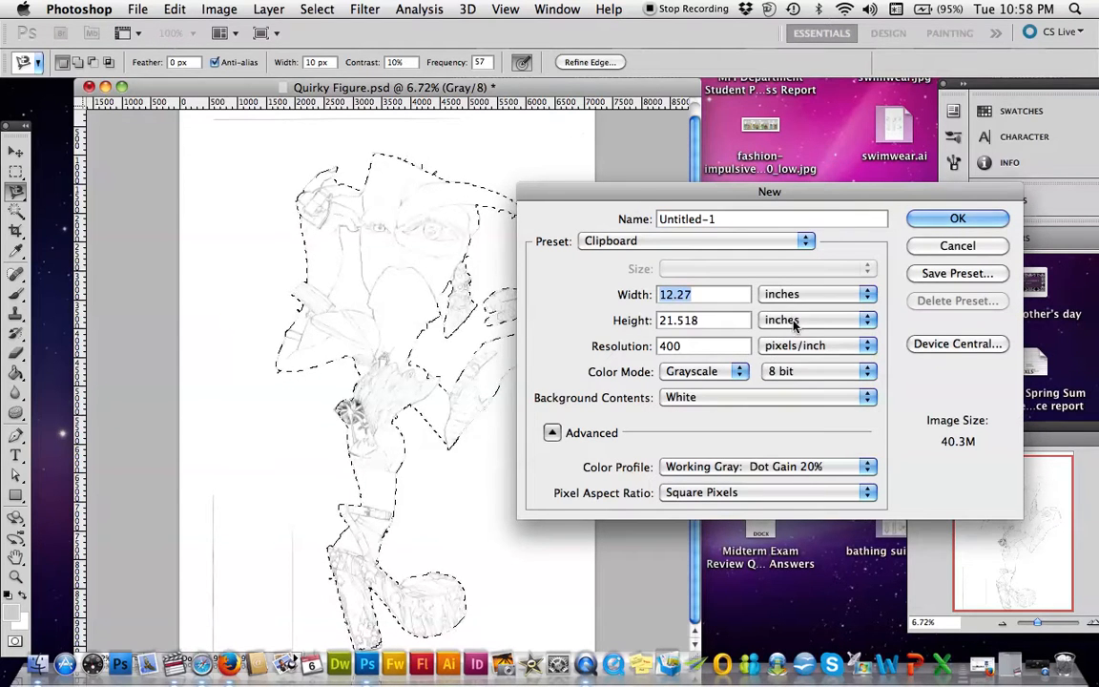
{"action": "left_click", "coordinate": [792, 321]}
{"action": "left_click", "coordinate": [792, 323]}
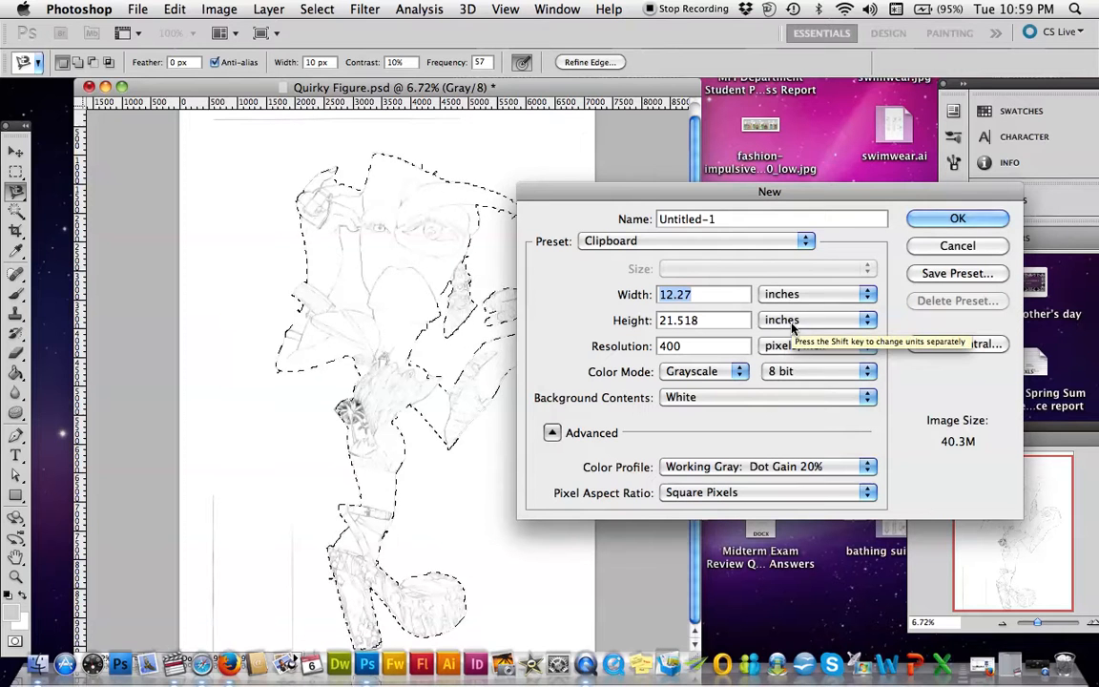
{"action": "left_click_drag", "start_coordinate": [708, 320], "coordinate": [658, 320]}
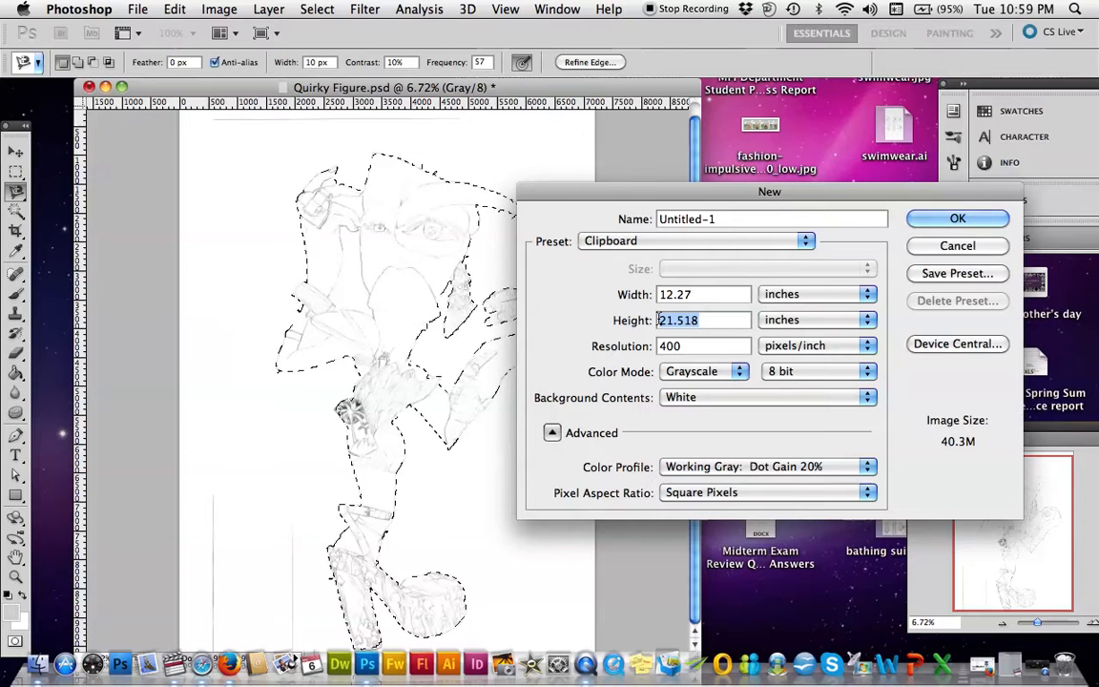
{"action": "type", "text": "14"}
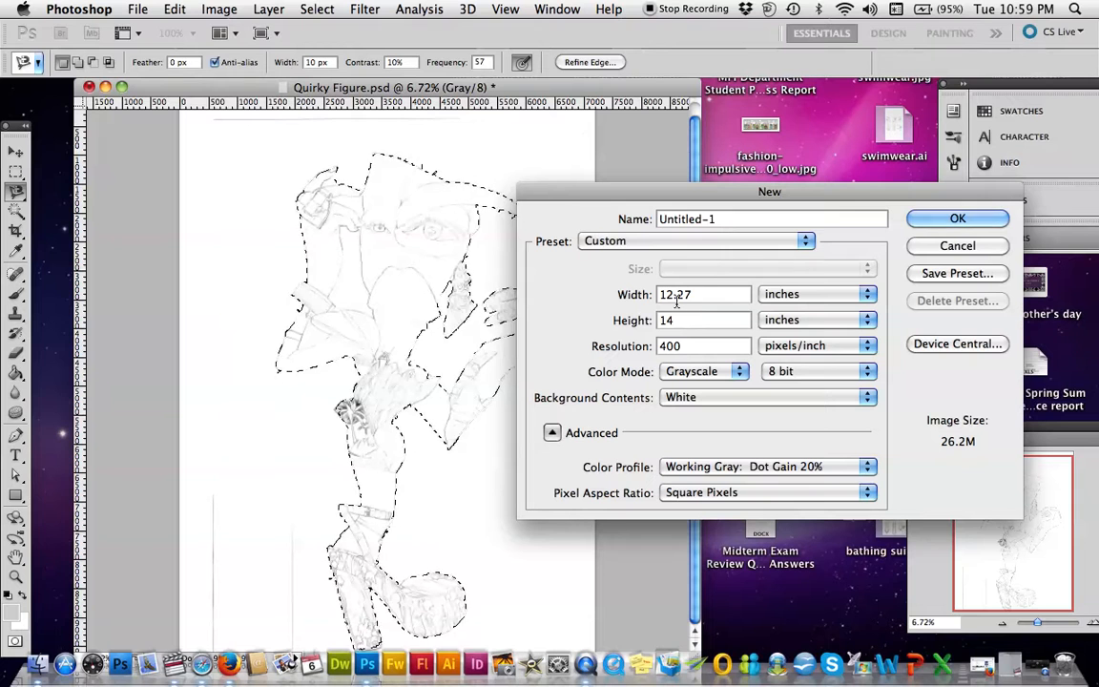
{"action": "left_click_drag", "start_coordinate": [700, 294], "coordinate": [645, 294]}
{"action": "type", "text": "11"}
{"action": "left_click", "coordinate": [947, 221]}
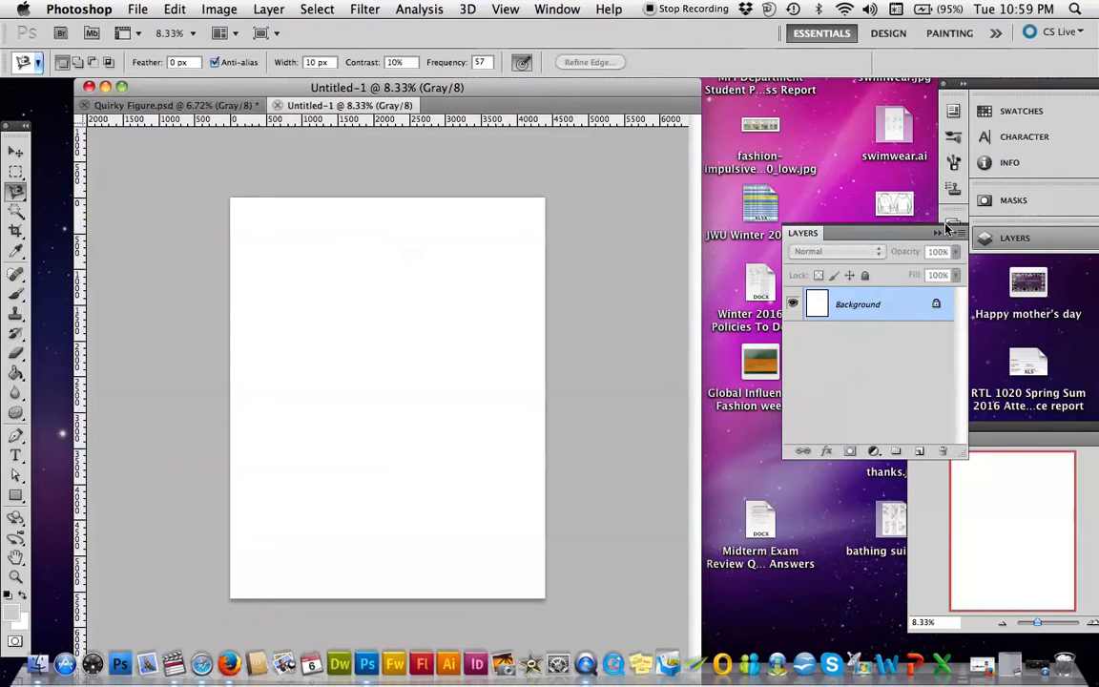
Paste the copied figure into the new document and scale it with Free Transform to about 64%, moving it up onto the page.
{"action": "left_click", "coordinate": [176, 11]}
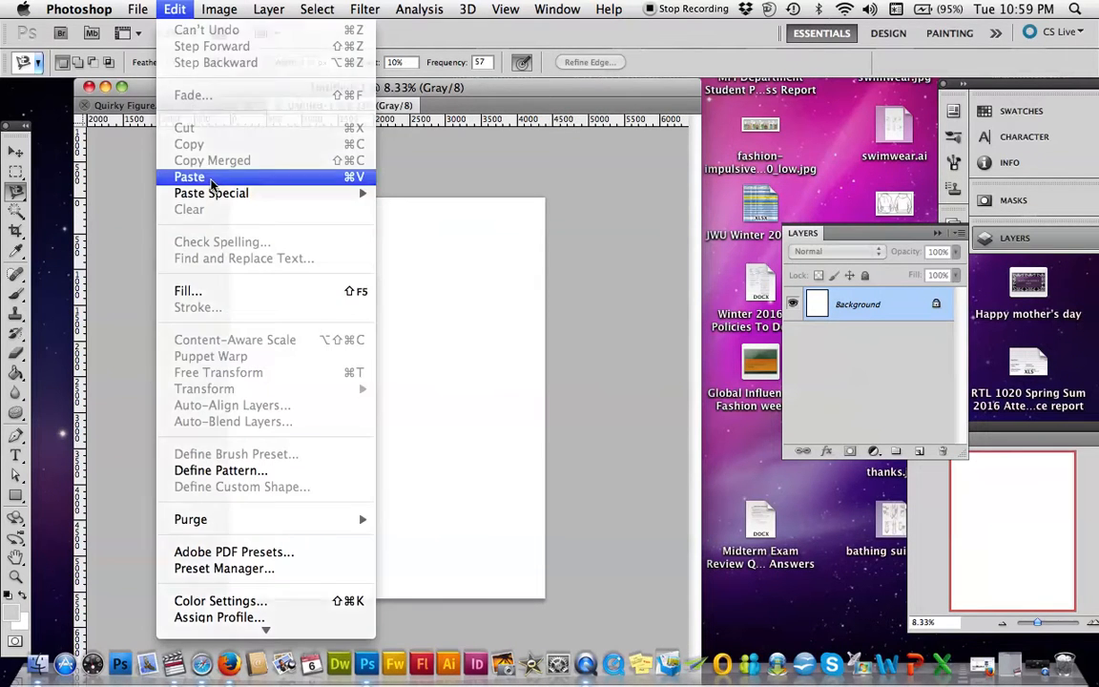
{"action": "left_click", "coordinate": [211, 180]}
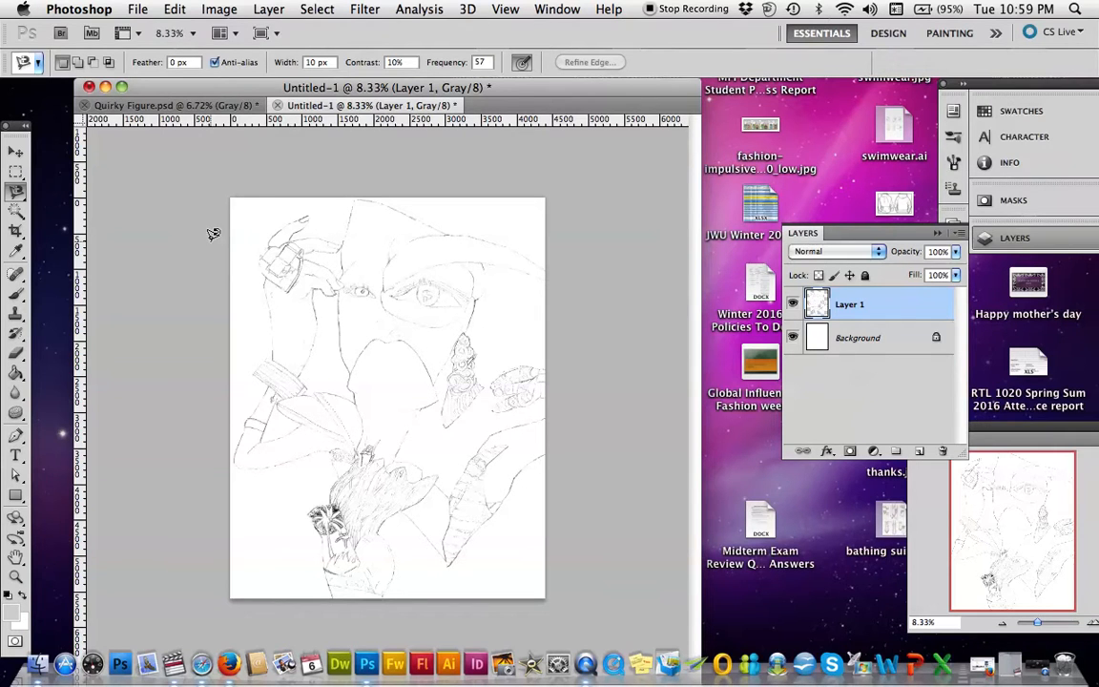
{"action": "left_click", "coordinate": [15, 153]}
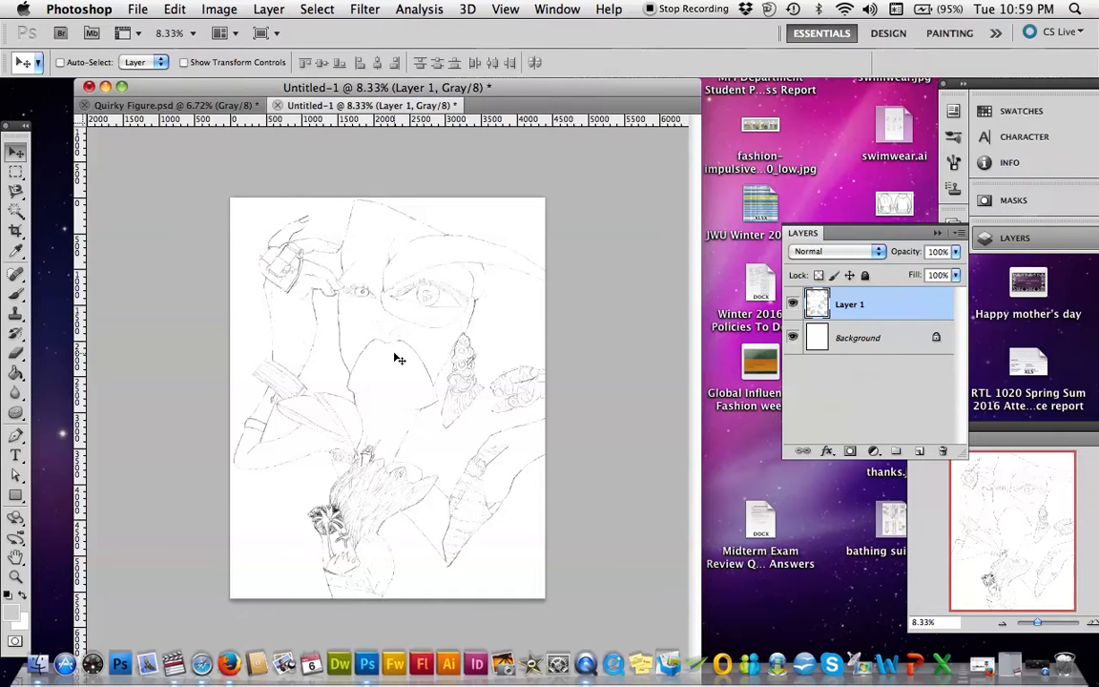
{"action": "key", "text": "super+t"}
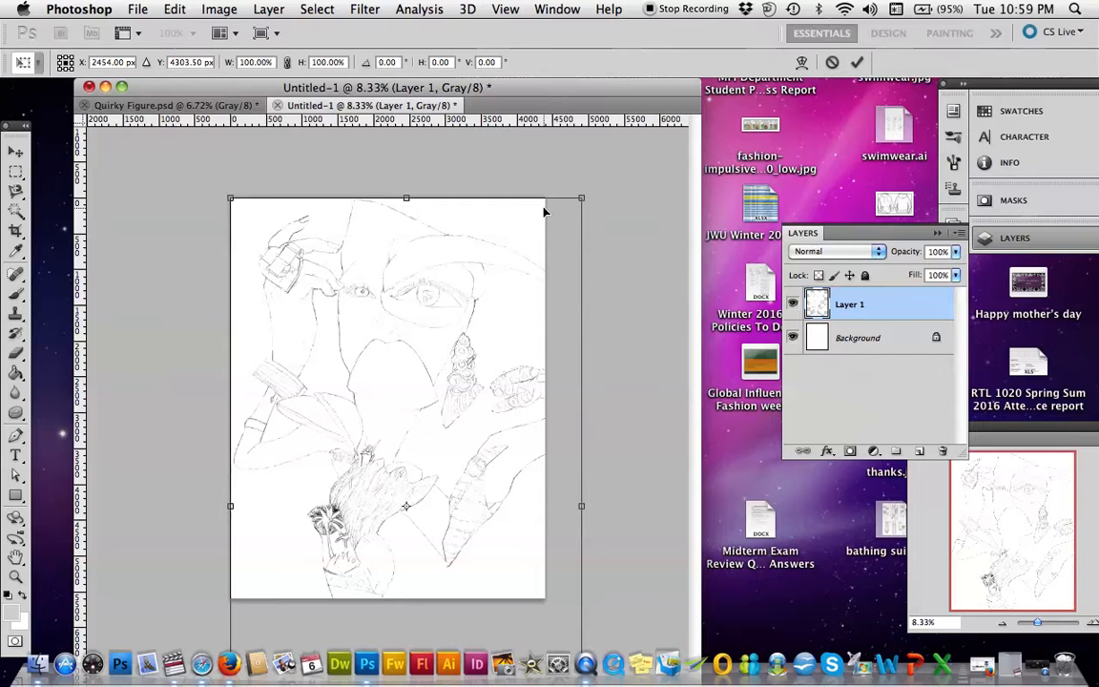
{"action": "left_click_drag", "start_coordinate": [583, 196], "coordinate": [432, 327]}
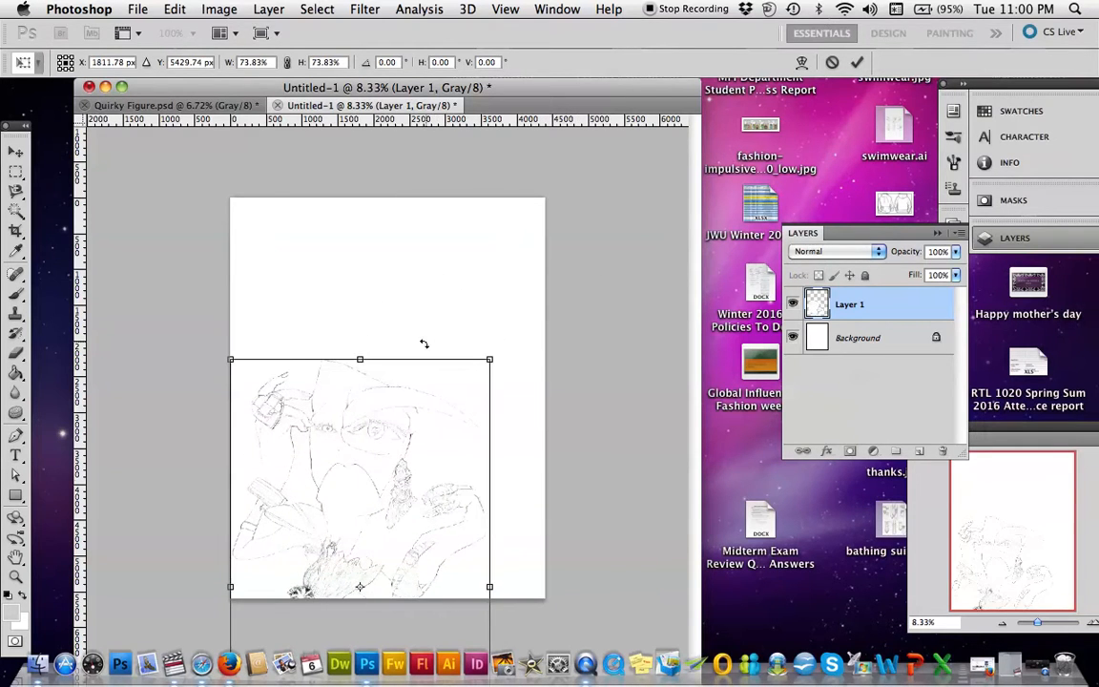
{"action": "mouse_move", "coordinate": [365, 500]}
{"action": "left_mouse_down"}
{"action": "mouse_move", "coordinate": [393, 314]}
{"action": "mouse_move", "coordinate": [416, 286]}
{"action": "mouse_move", "coordinate": [417, 296]}
{"action": "left_mouse_up"}
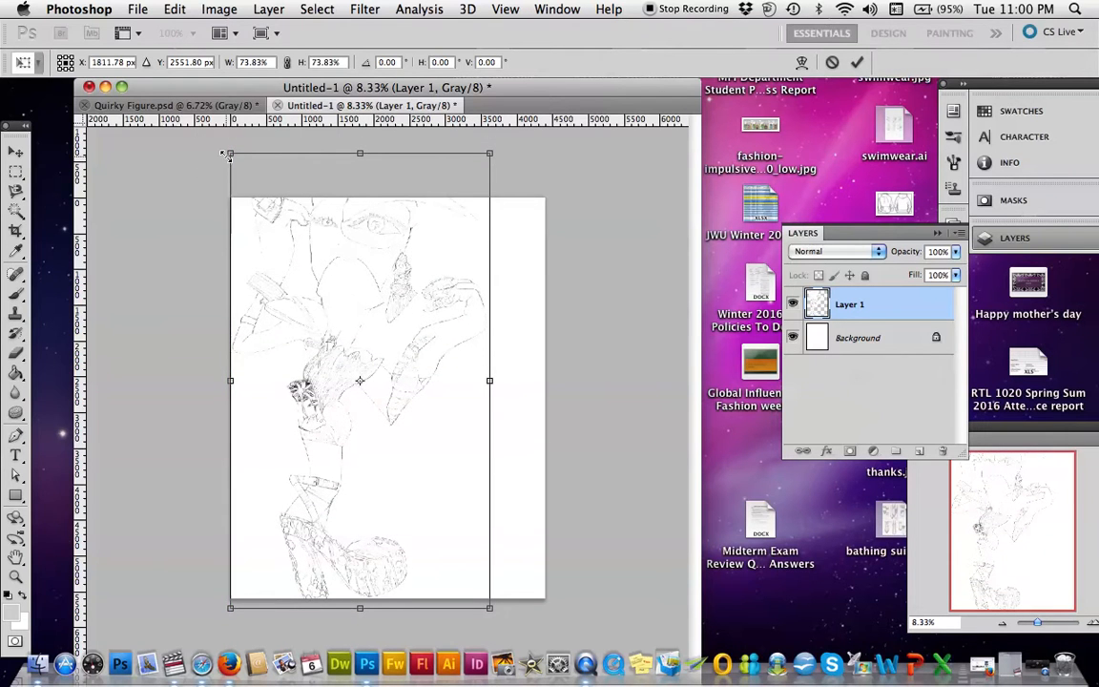
{"action": "left_click_drag", "start_coordinate": [230, 153], "coordinate": [263, 210]}
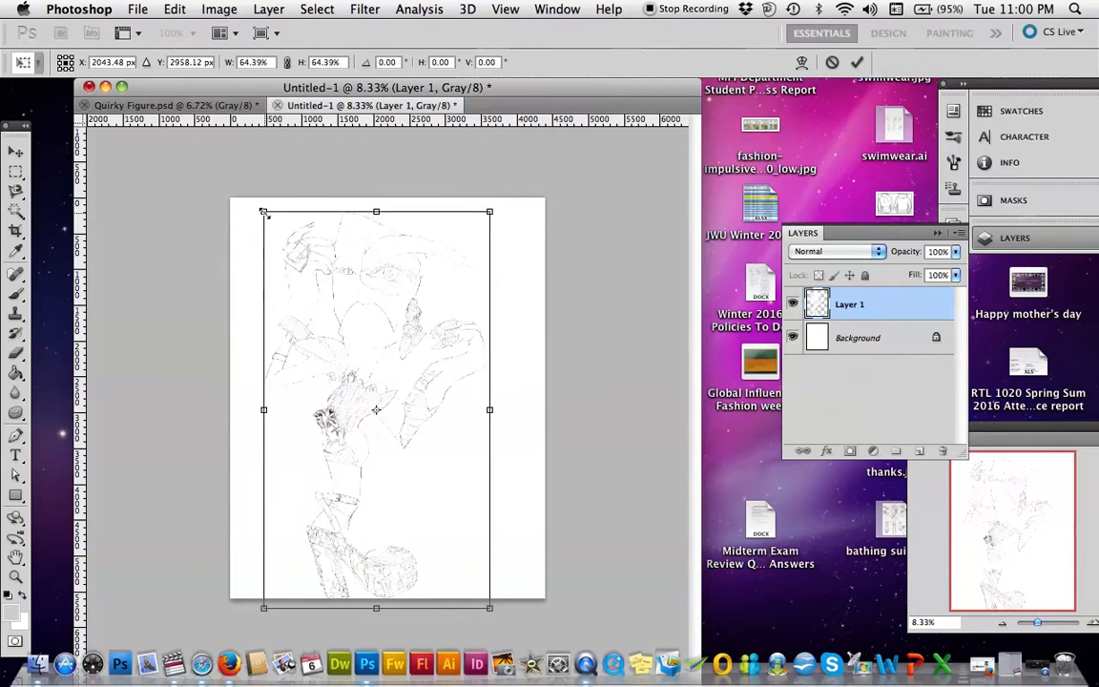
Refine the figure's size to about 61% width and 62% height, position it inside the page edges, and apply the transform.
{"action": "mouse_move", "coordinate": [376, 608]}
{"action": "left_mouse_down"}
{"action": "mouse_move", "coordinate": [373, 581]}
{"action": "mouse_move", "coordinate": [376, 596]}
{"action": "left_mouse_up"}
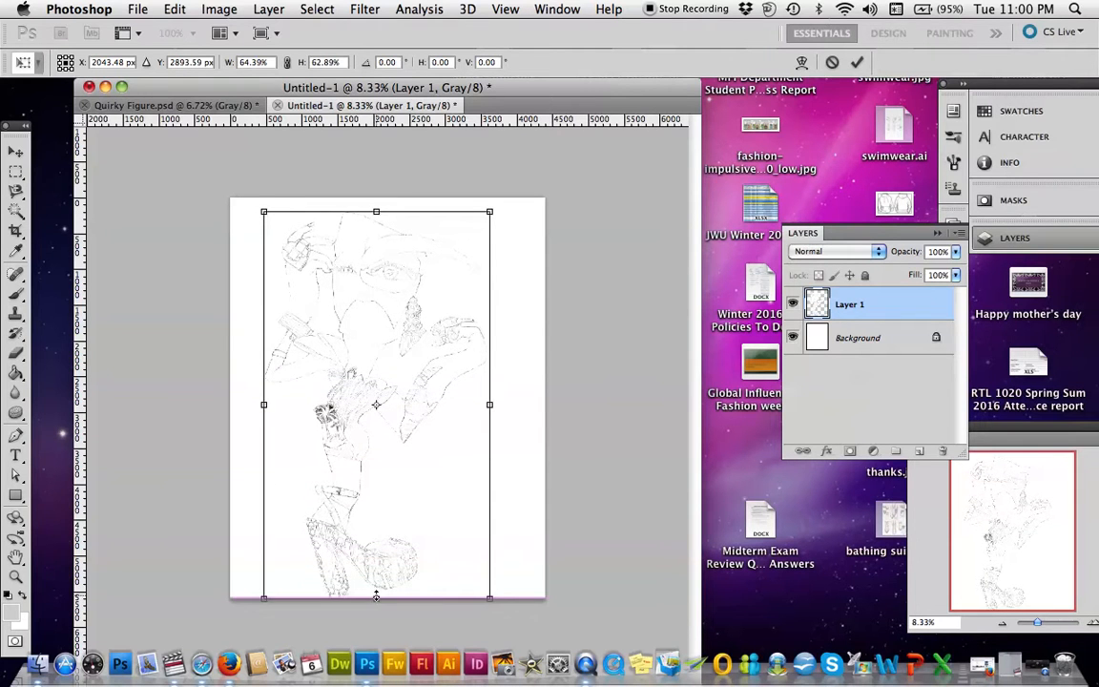
{"action": "left_click_drag", "start_coordinate": [377, 215], "coordinate": [377, 202]}
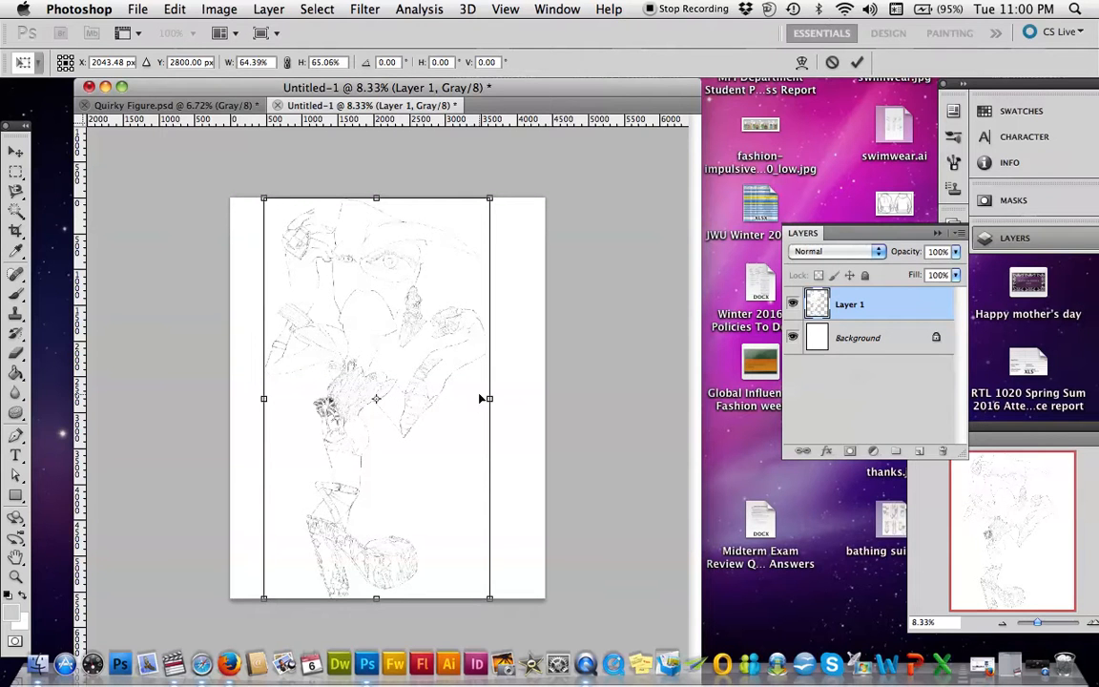
{"action": "left_click_drag", "start_coordinate": [263, 598], "coordinate": [275, 577]}
{"action": "left_click_drag", "start_coordinate": [358, 370], "coordinate": [358, 379]}
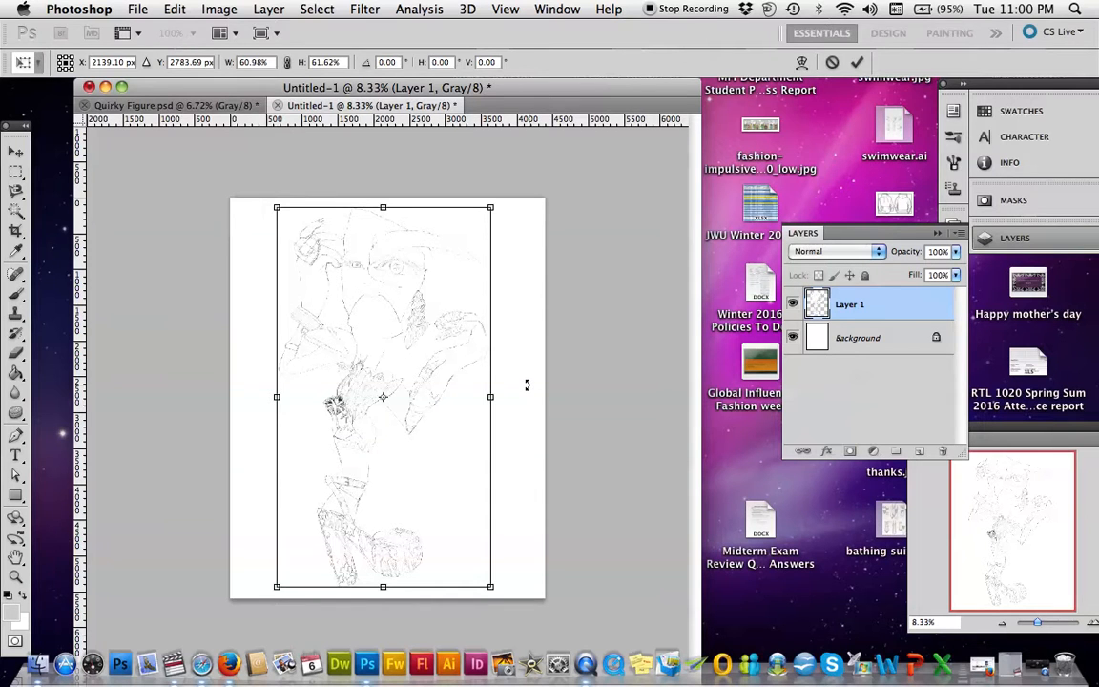
{"action": "key", "text": "Return"}
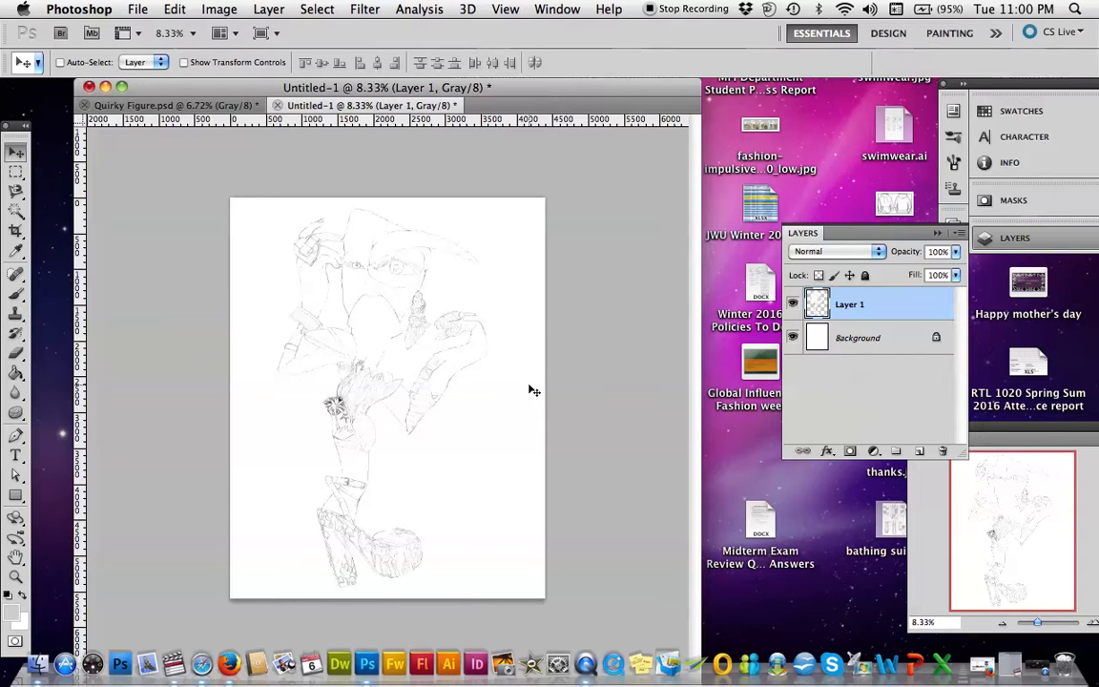
Enlarge the document window and zoom in to about 19.2% to examine the figure's head, arms and torso.
{"action": "left_click", "coordinate": [1040, 625]}
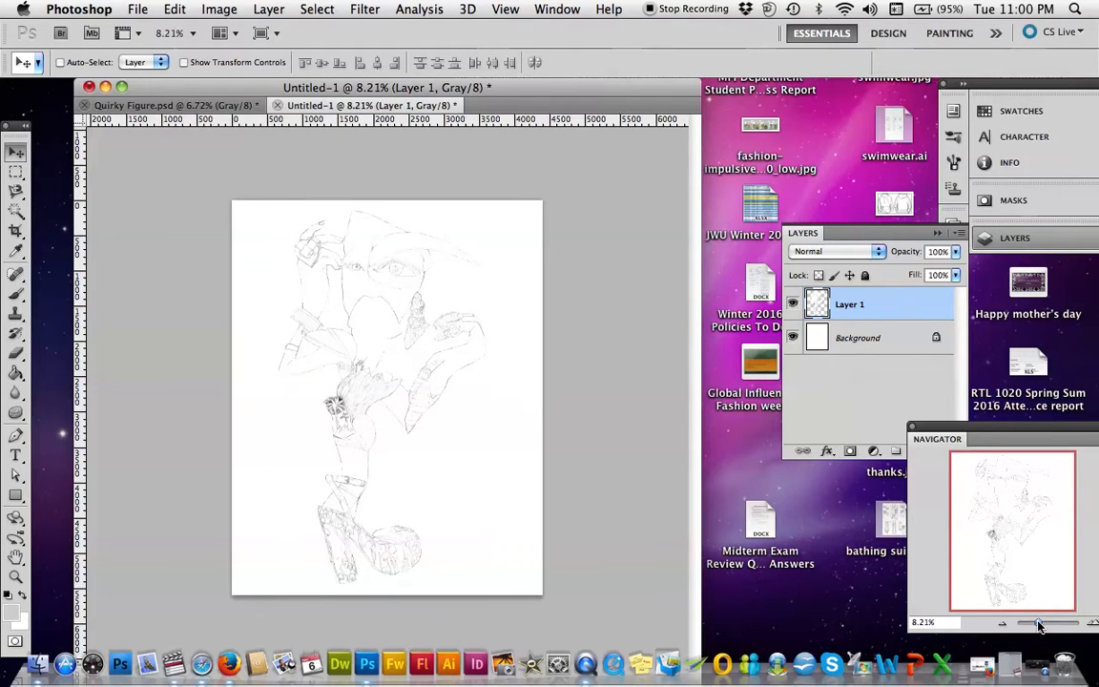
{"action": "left_click_drag", "start_coordinate": [1039, 625], "coordinate": [1044, 625]}
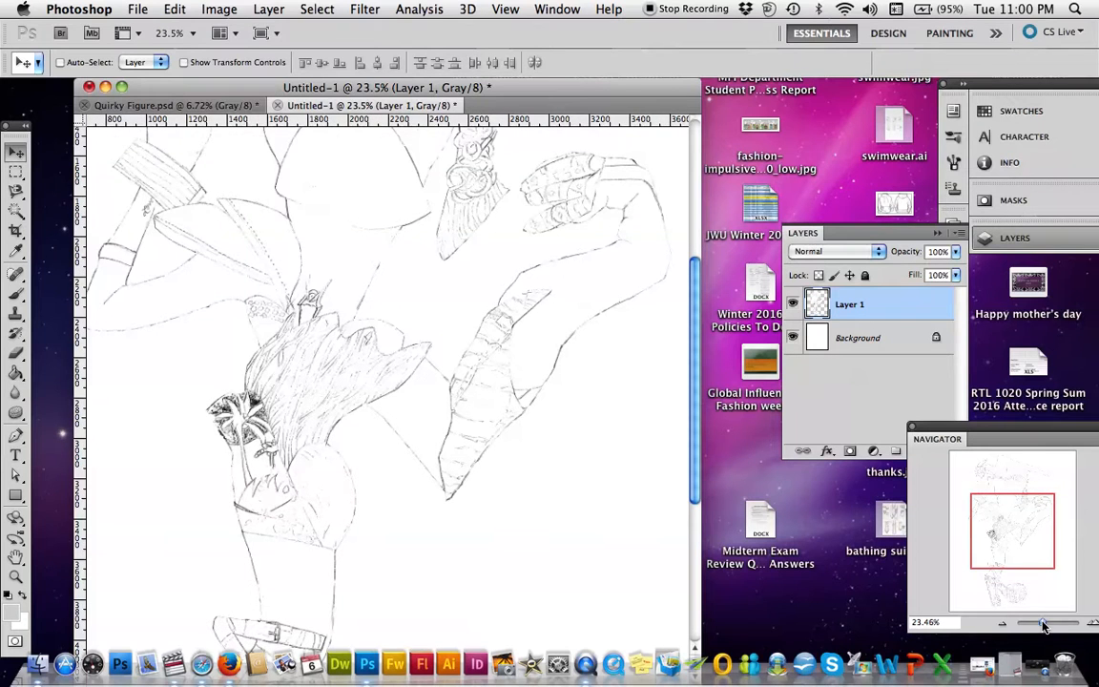
{"action": "left_click_drag", "start_coordinate": [1018, 546], "coordinate": [1016, 504]}
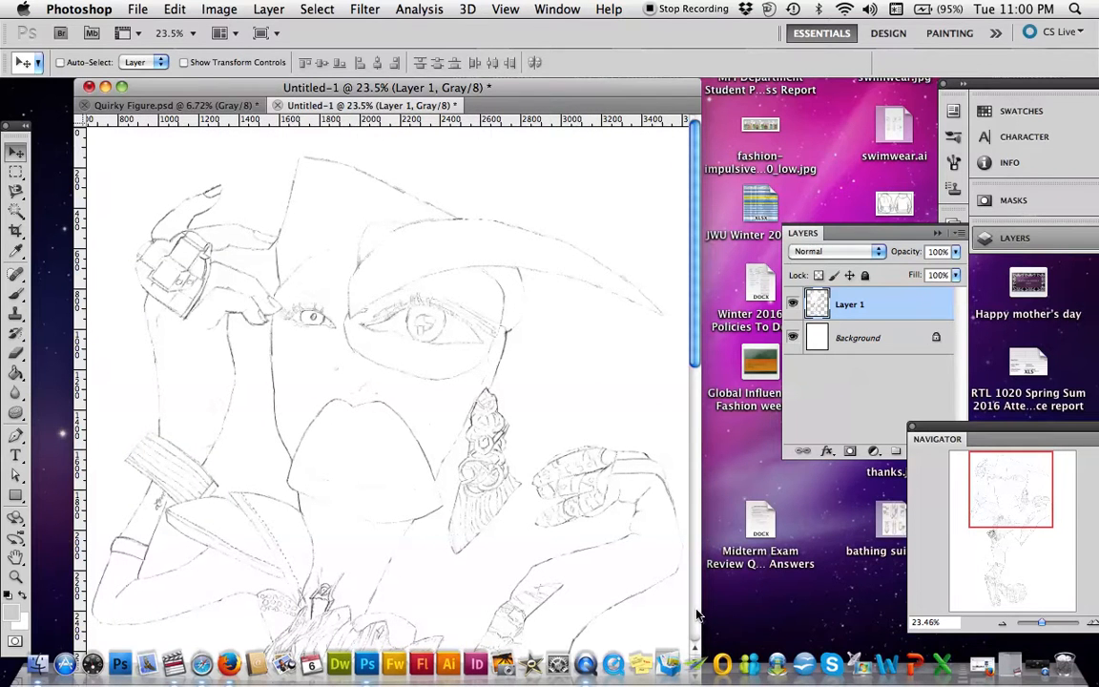
{"action": "left_click_drag", "start_coordinate": [567, 85], "coordinate": [557, 37]}
{"action": "left_click_drag", "start_coordinate": [703, 628], "coordinate": [882, 656]}
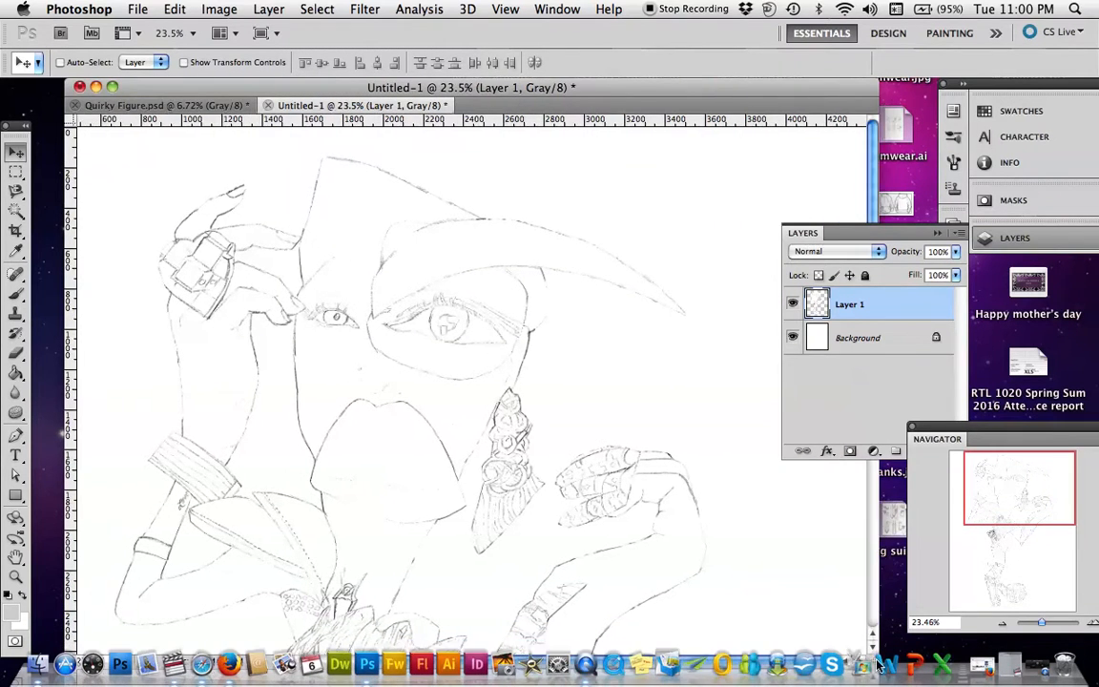
{"action": "left_click_drag", "start_coordinate": [1011, 493], "coordinate": [1015, 555]}
{"action": "mouse_move", "coordinate": [1042, 625]}
{"action": "left_mouse_down"}
{"action": "mouse_move", "coordinate": [1030, 627]}
{"action": "mouse_move", "coordinate": [1041, 625]}
{"action": "left_mouse_up"}
{"action": "left_click_drag", "start_coordinate": [1010, 540], "coordinate": [1007, 505]}
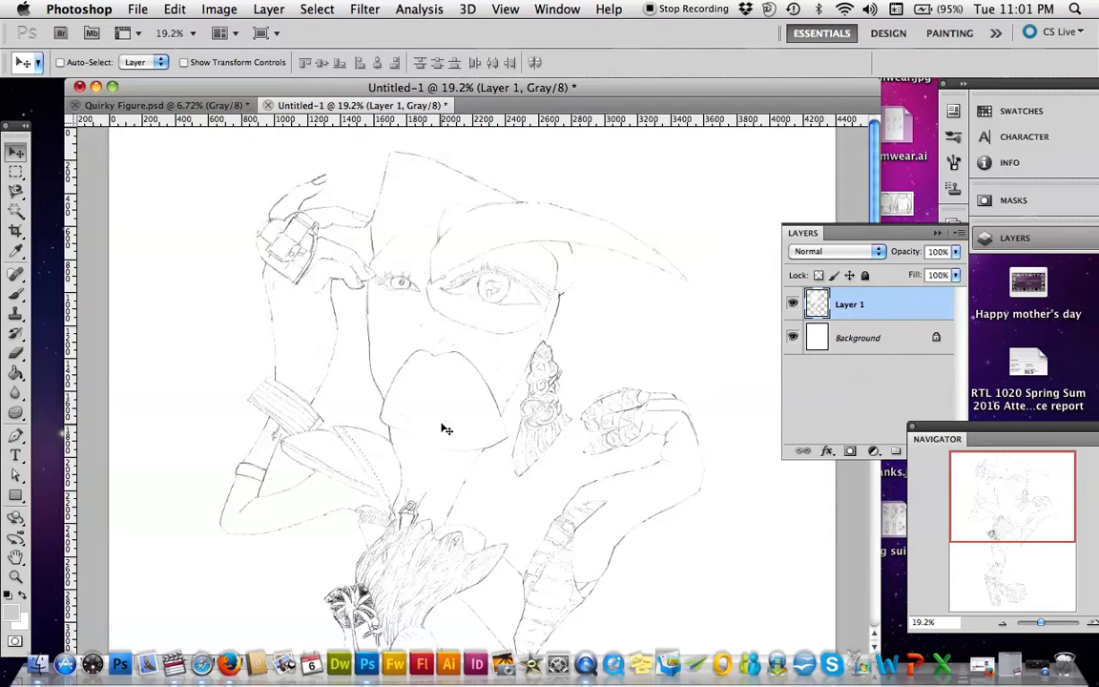
Darken the pasted figure layer's line work with Brightness/Contrast, setting brightness to -95 and contrast to 57.
{"action": "left_click", "coordinate": [815, 308]}
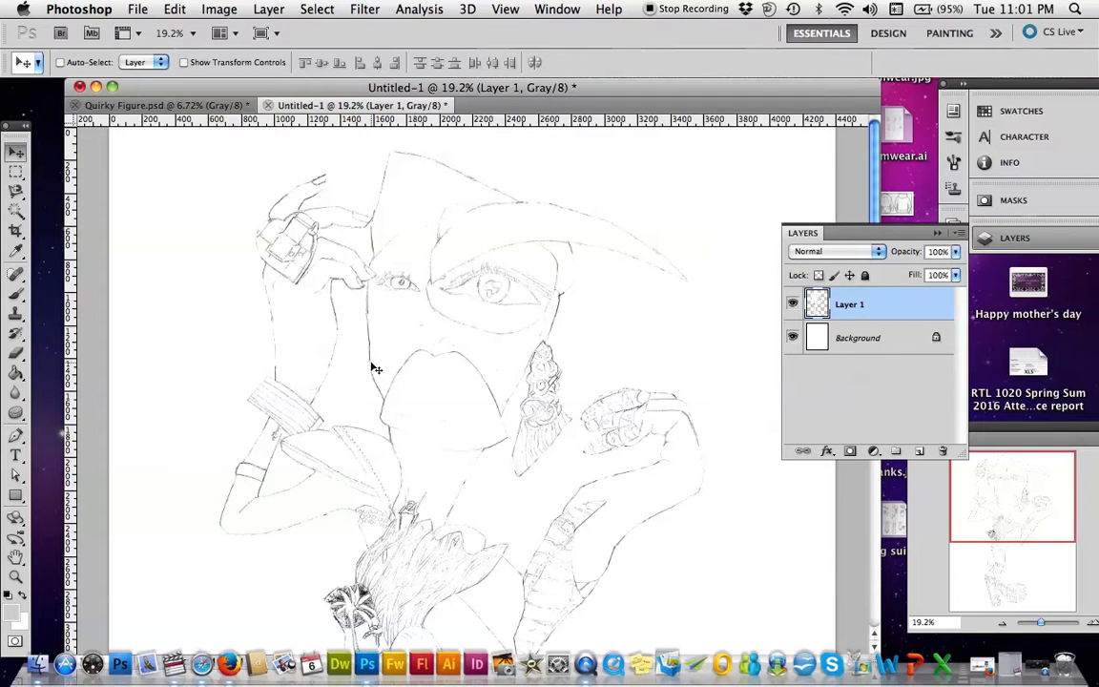
{"action": "left_click", "coordinate": [325, 12]}
{"action": "mouse_move", "coordinate": [280, 10]}
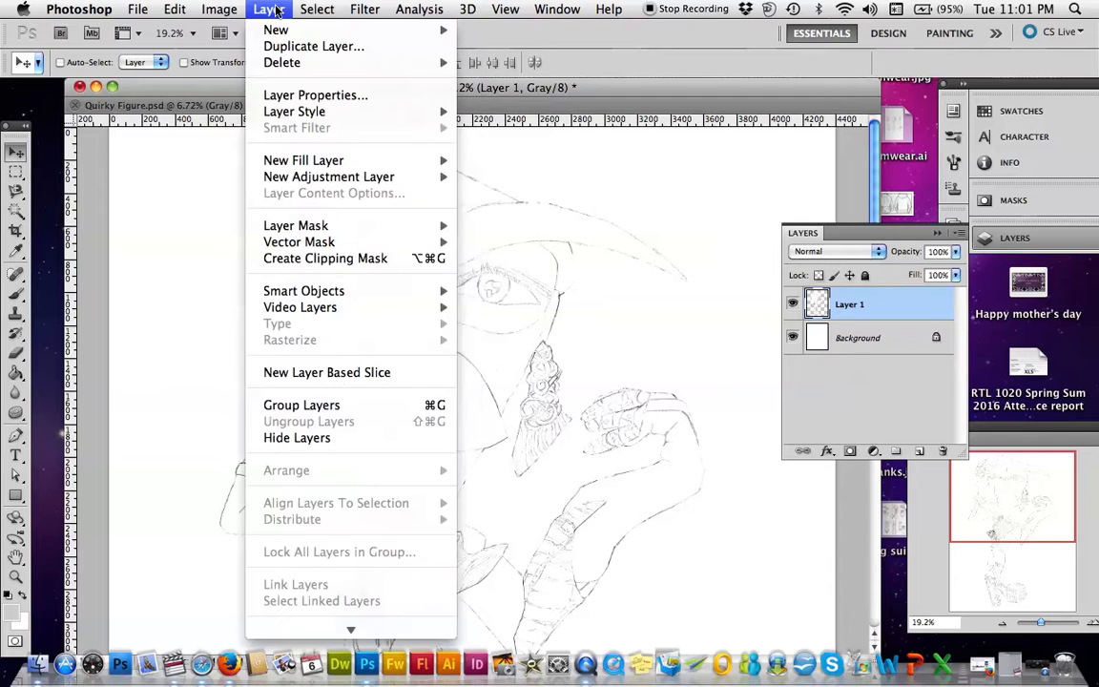
{"action": "mouse_move", "coordinate": [229, 11]}
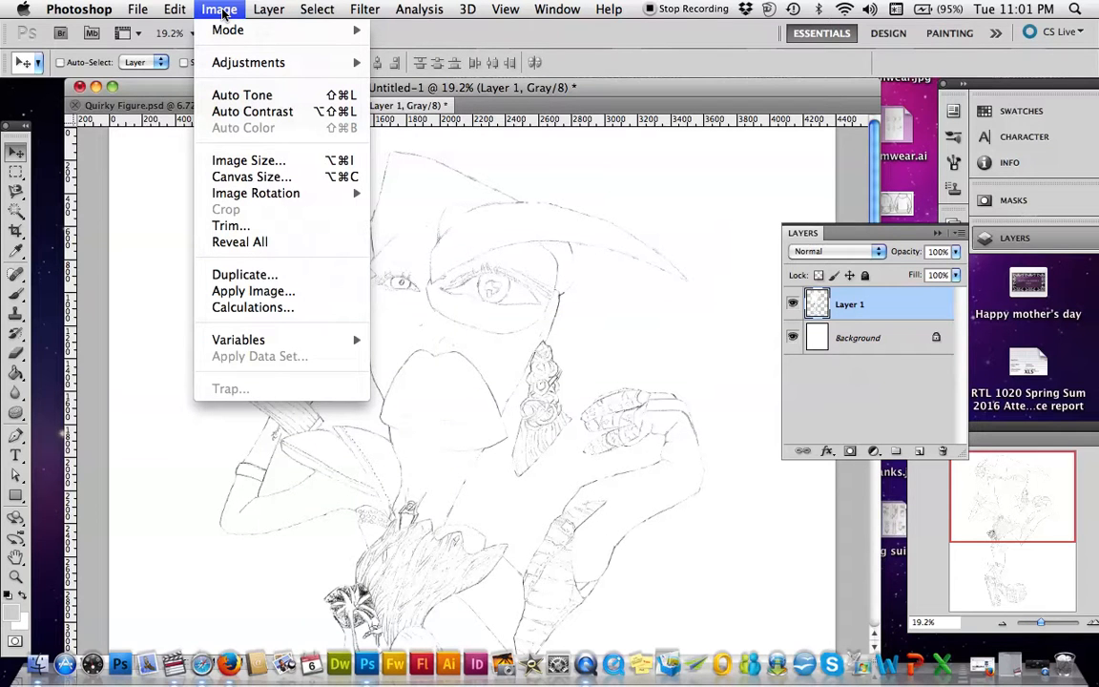
{"action": "mouse_move", "coordinate": [229, 67]}
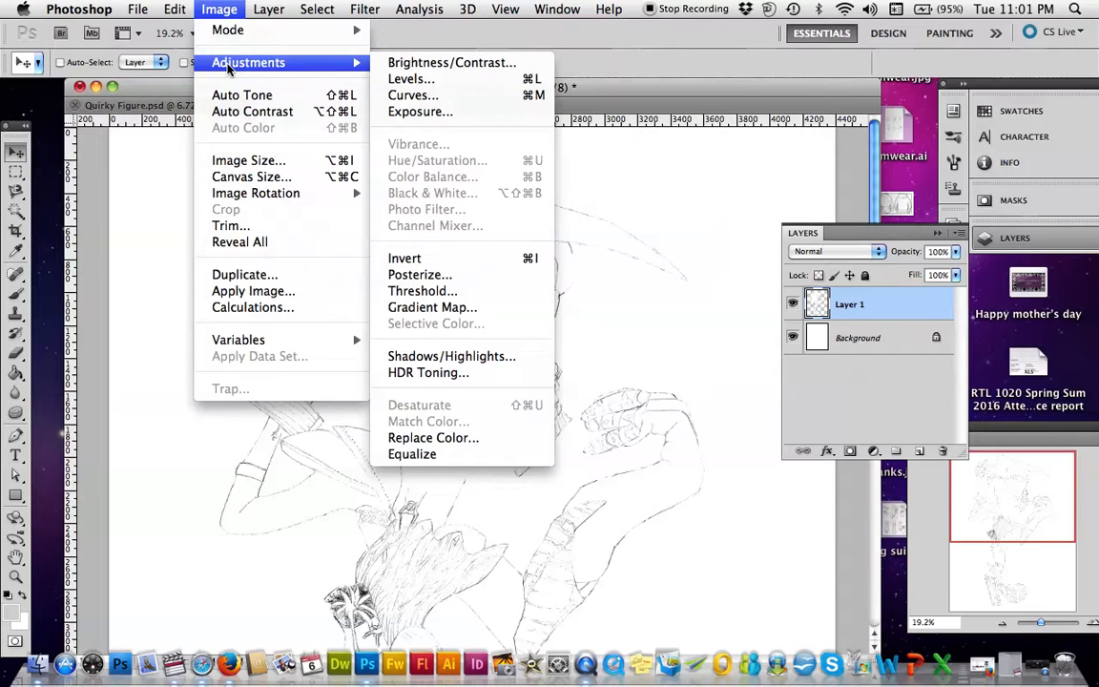
{"action": "left_click", "coordinate": [391, 63]}
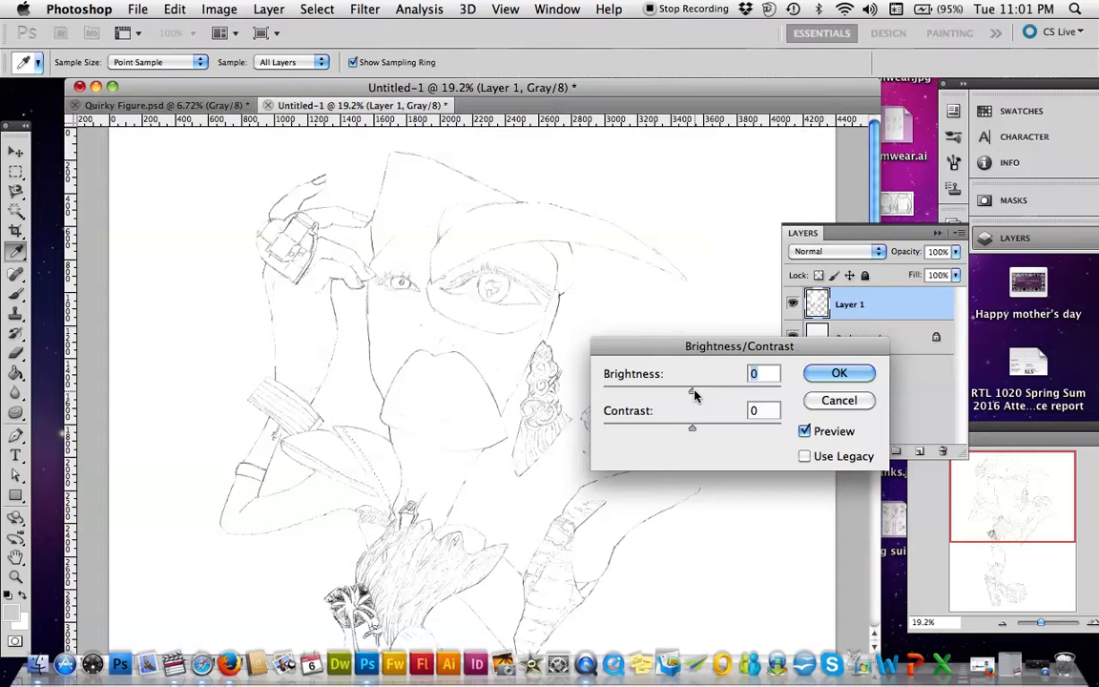
{"action": "mouse_move", "coordinate": [692, 391]}
{"action": "left_mouse_down"}
{"action": "mouse_move", "coordinate": [730, 403]}
{"action": "mouse_move", "coordinate": [717, 394]}
{"action": "mouse_move", "coordinate": [658, 407]}
{"action": "left_mouse_up"}
{"action": "left_click_drag", "start_coordinate": [658, 401], "coordinate": [636, 399]}
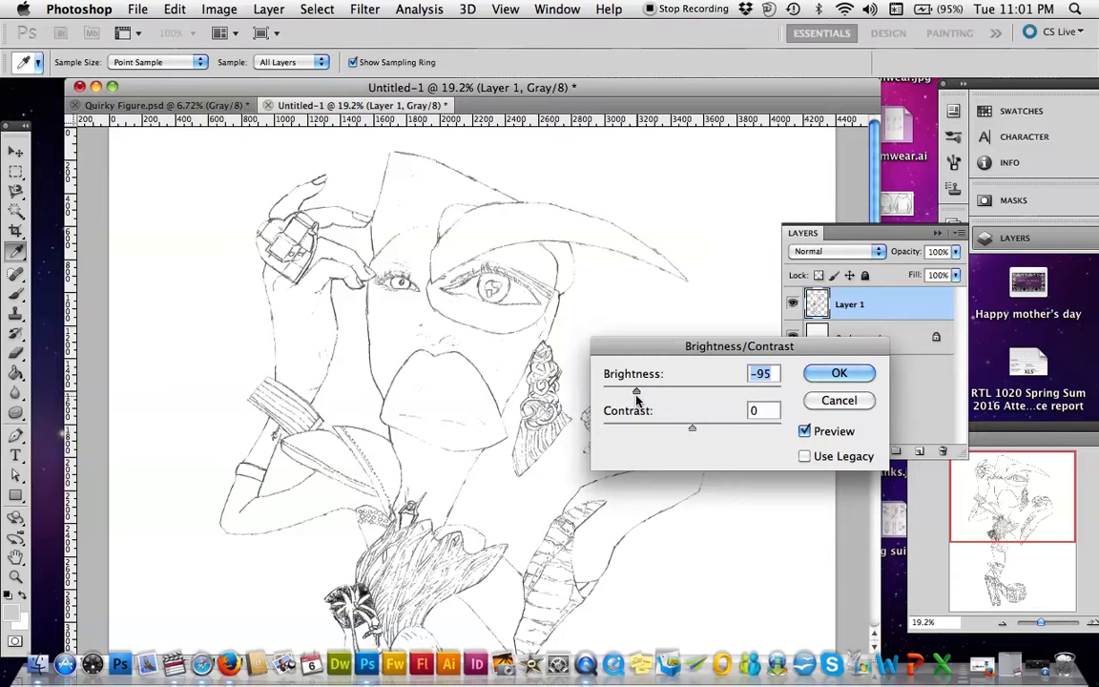
{"action": "left_click", "coordinate": [693, 429]}
{"action": "left_click_drag", "start_coordinate": [693, 433], "coordinate": [743, 440]}
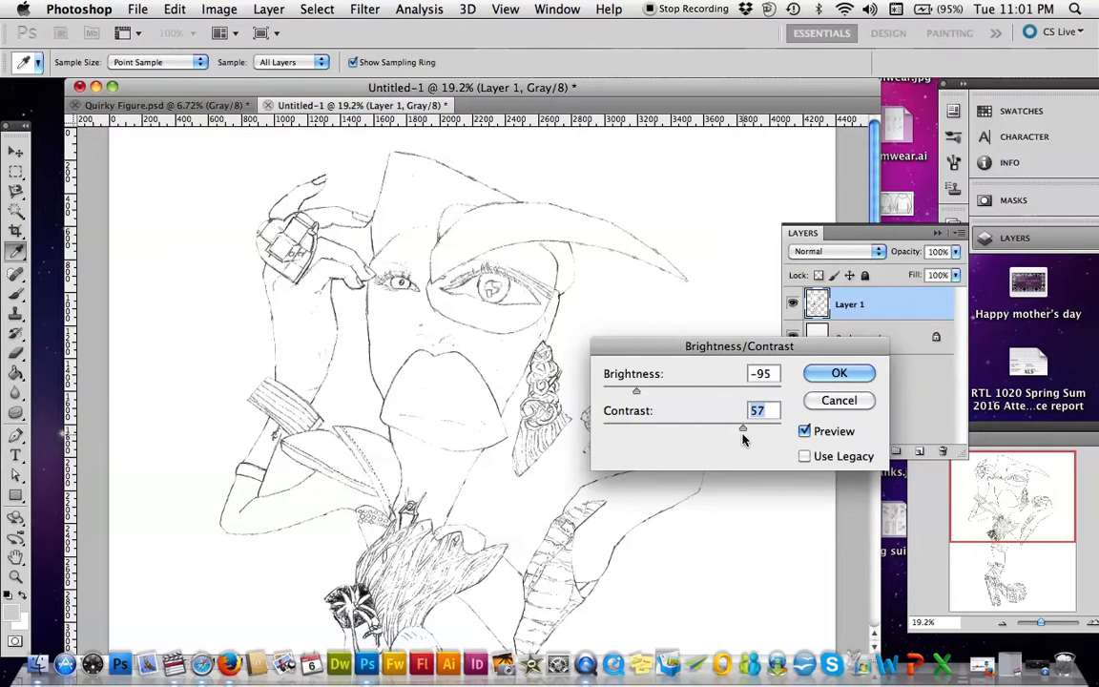
{"action": "left_click", "coordinate": [839, 372]}
{"action": "key", "text": "v"}
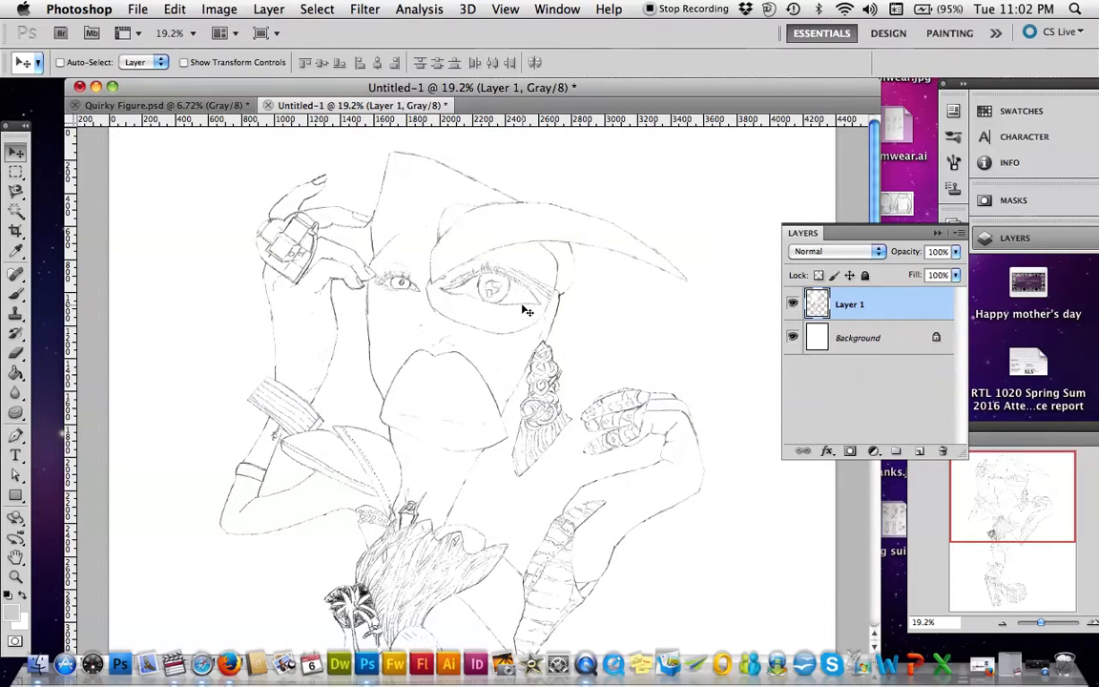
{"action": "left_click", "coordinate": [270, 10]}
{"action": "mouse_move", "coordinate": [218, 9]}
{"action": "mouse_move", "coordinate": [225, 65]}
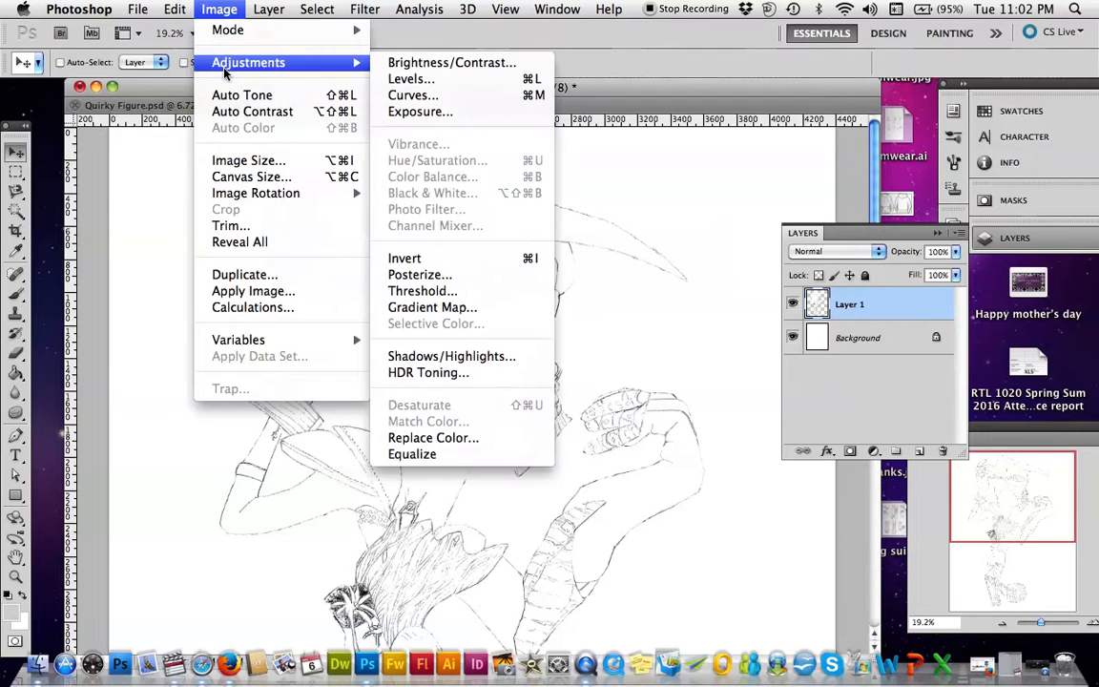
{"action": "left_click", "coordinate": [416, 63]}
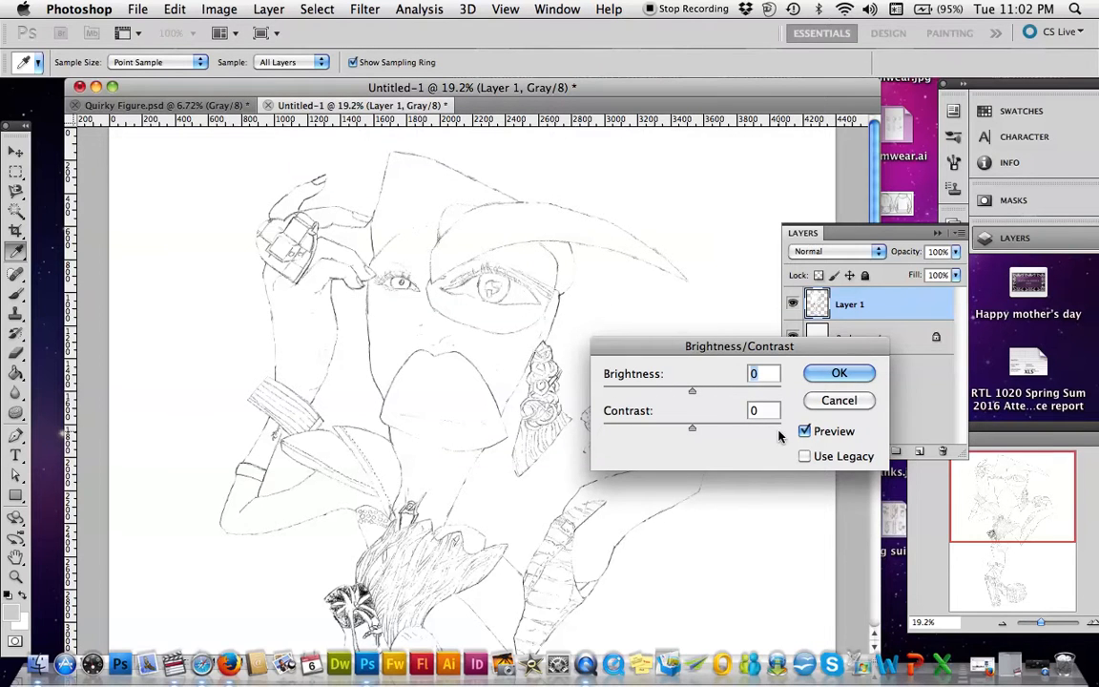
{"action": "left_click", "coordinate": [804, 433]}
{"action": "left_click", "coordinate": [805, 432]}
{"action": "mouse_move", "coordinate": [680, 398]}
{"action": "left_mouse_down"}
{"action": "mouse_move", "coordinate": [620, 397]}
{"action": "mouse_move", "coordinate": [630, 395]}
{"action": "left_mouse_up"}
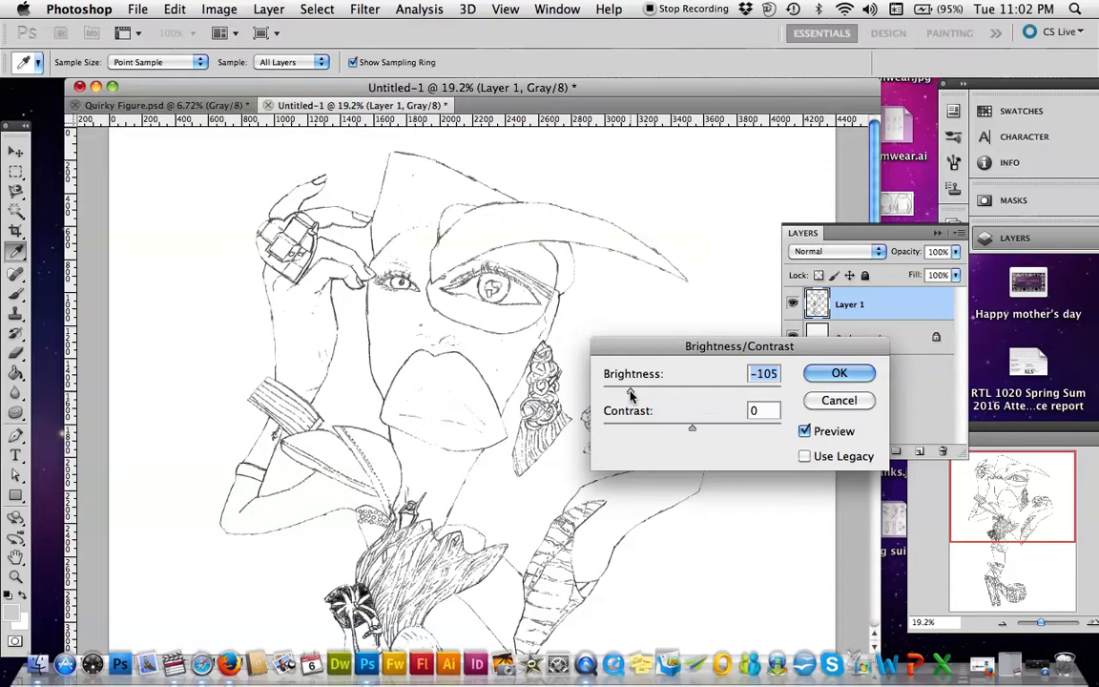
{"action": "mouse_move", "coordinate": [694, 426]}
{"action": "left_mouse_down"}
{"action": "mouse_move", "coordinate": [731, 434]}
{"action": "mouse_move", "coordinate": [657, 441]}
{"action": "mouse_move", "coordinate": [722, 437]}
{"action": "mouse_move", "coordinate": [700, 437]}
{"action": "left_mouse_up"}
{"action": "left_click", "coordinate": [811, 400]}
{"action": "key", "text": "v"}
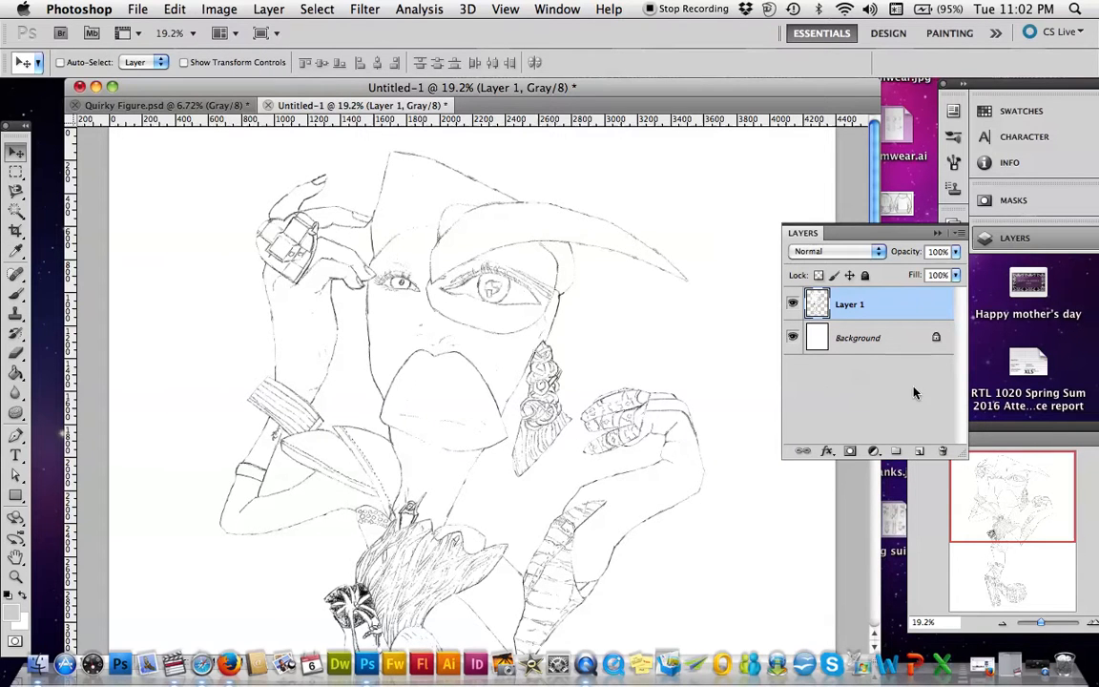
Try to select the hat brim with the Magic Wand at tolerance 32, and clear the selection.
{"action": "mouse_move", "coordinate": [995, 494]}
{"action": "left_mouse_down"}
{"action": "mouse_move", "coordinate": [1004, 564]}
{"action": "mouse_move", "coordinate": [1004, 485]}
{"action": "mouse_move", "coordinate": [1013, 491]}
{"action": "left_mouse_up"}
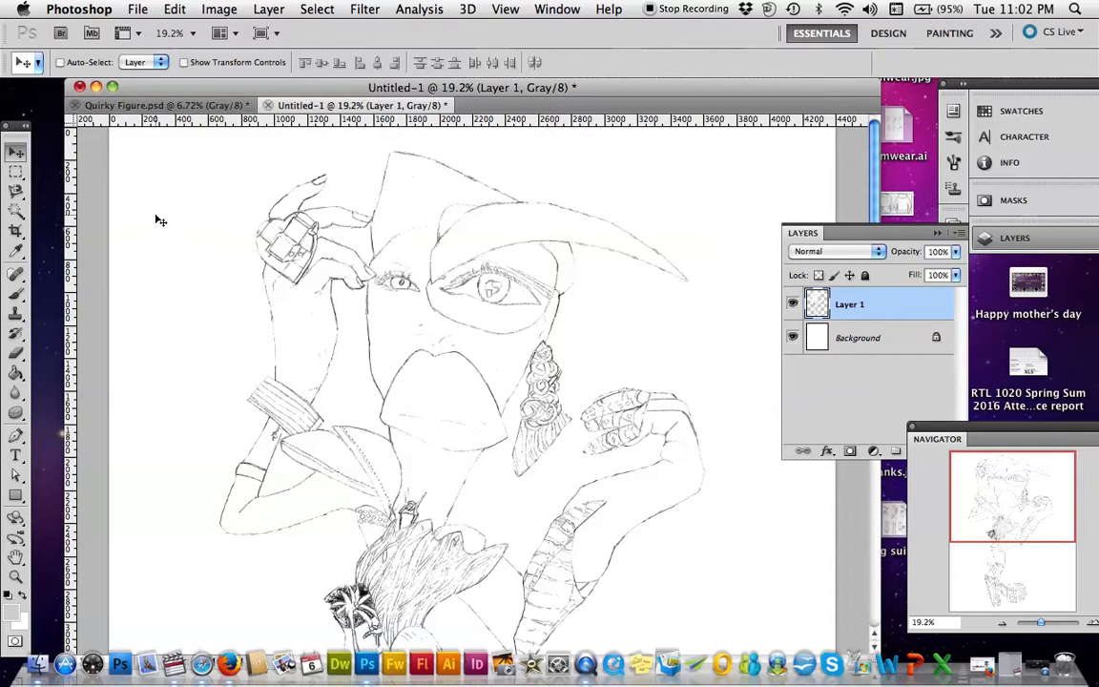
{"action": "left_click", "coordinate": [15, 213]}
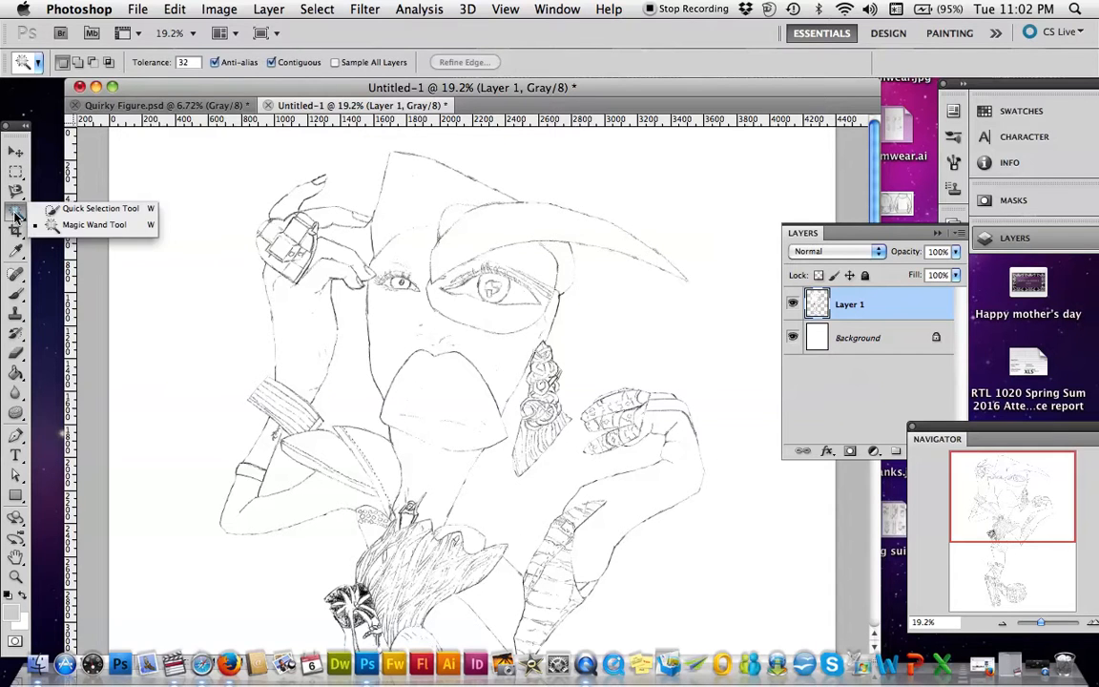
{"action": "left_click", "coordinate": [57, 224]}
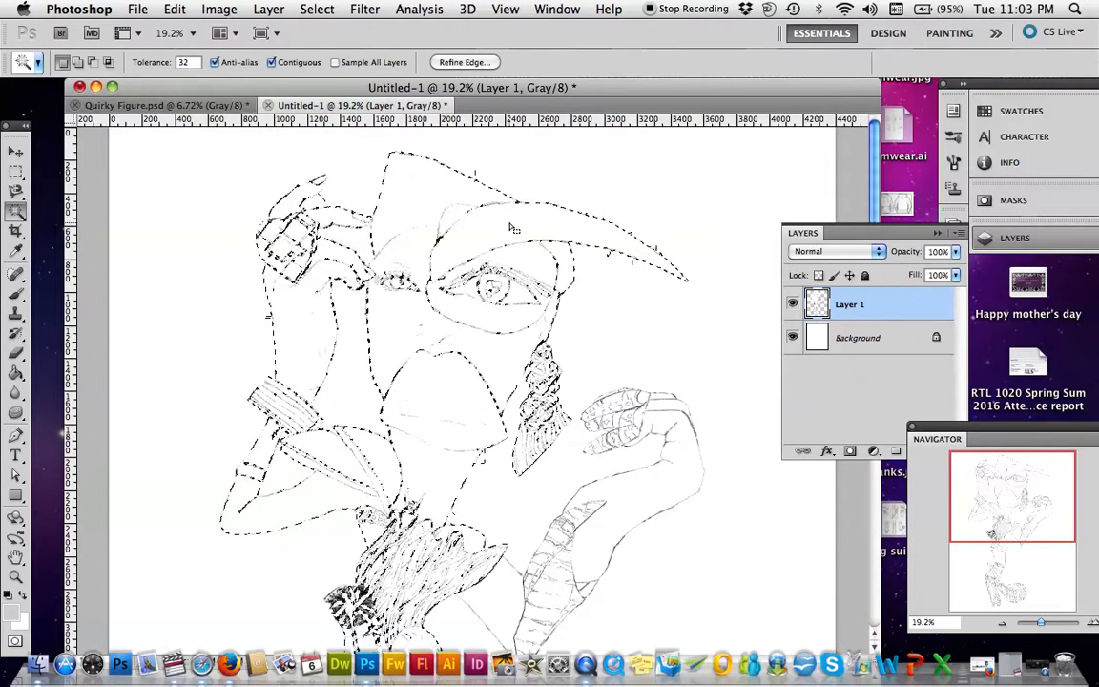
{"action": "left_click", "coordinate": [314, 10]}
{"action": "left_click", "coordinate": [322, 47]}
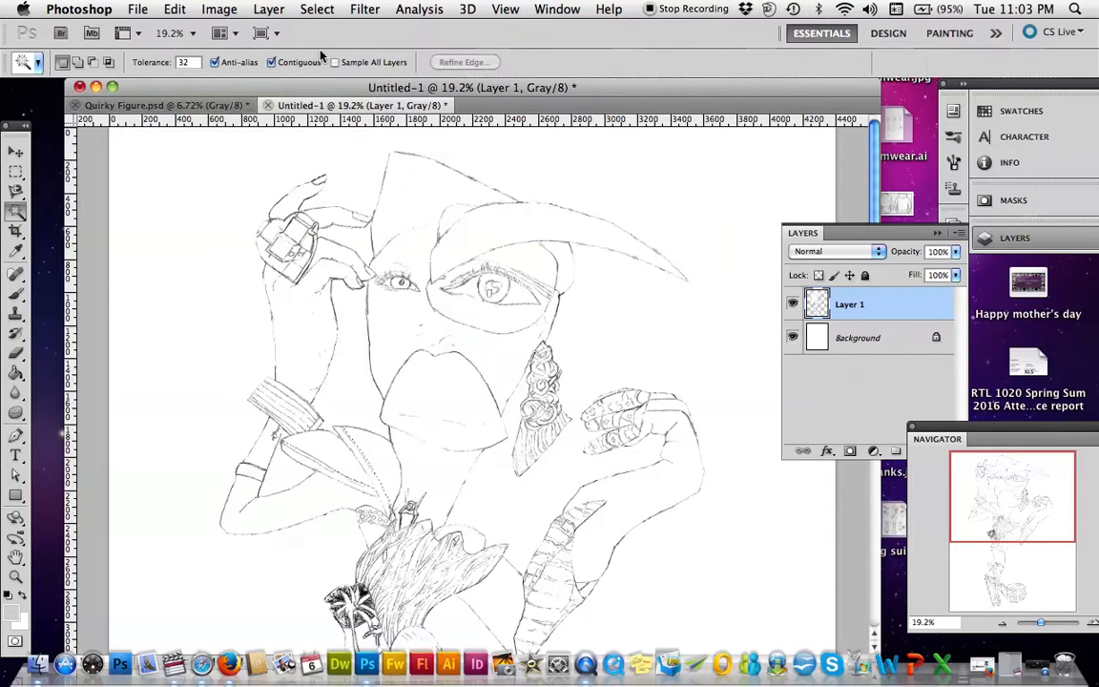
Trace a closed Magnetic Lasso selection around the hat brim, from its inner end above the eye to the pointed tip and back.
{"action": "left_click", "coordinate": [16, 191]}
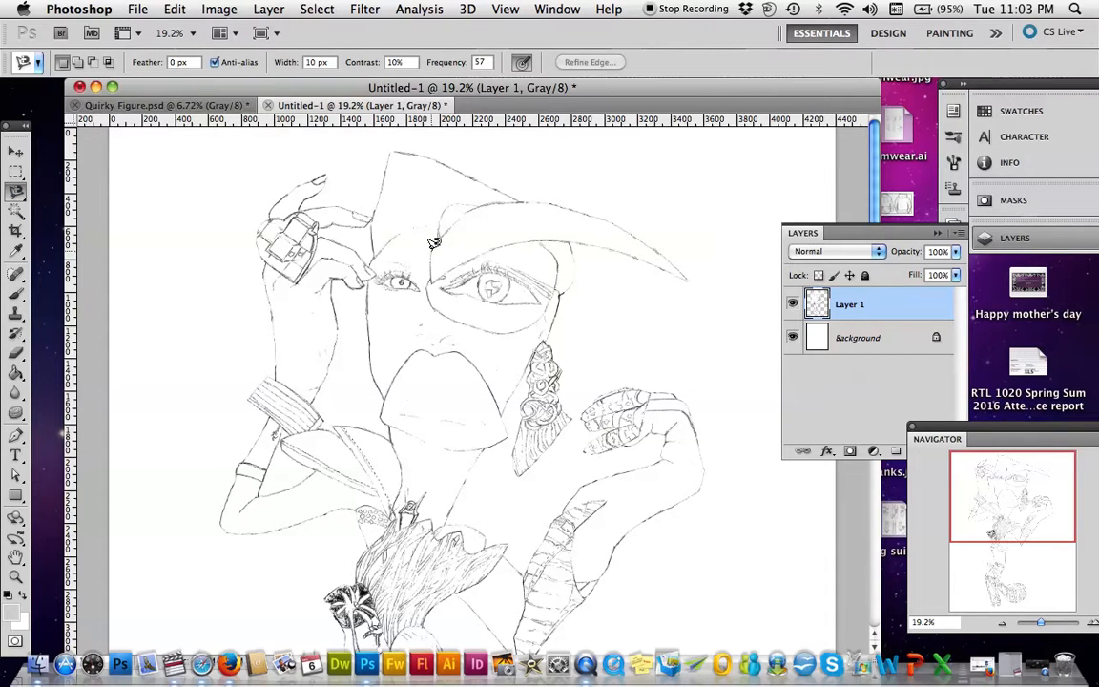
{"action": "left_click", "coordinate": [433, 244]}
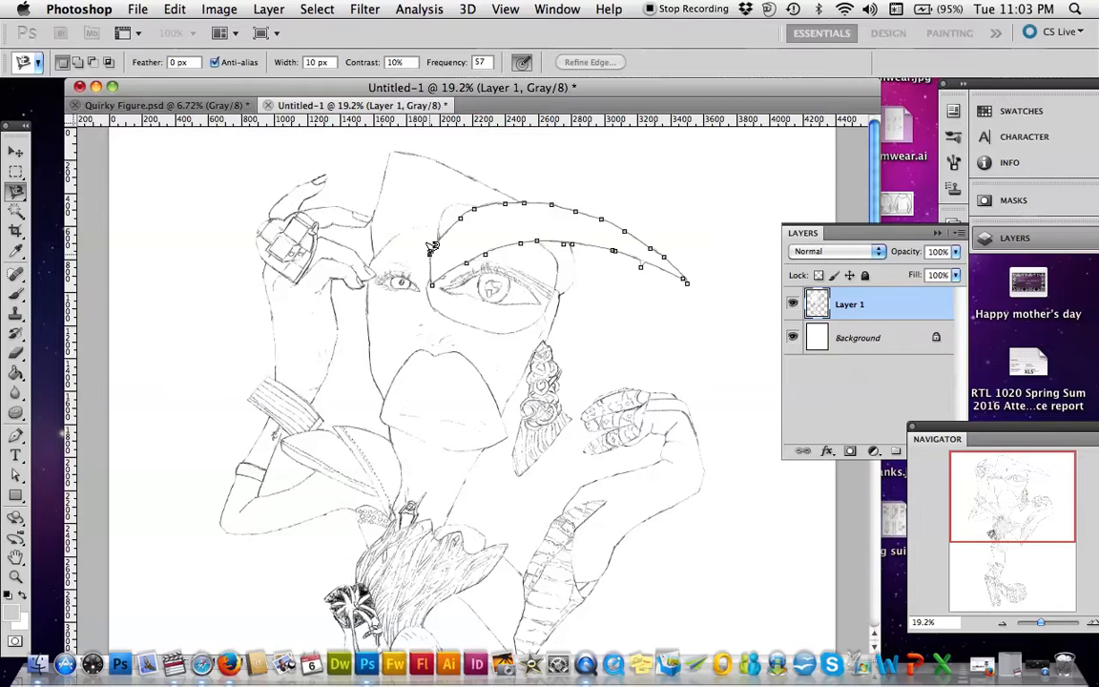
{"action": "left_click", "coordinate": [433, 247]}
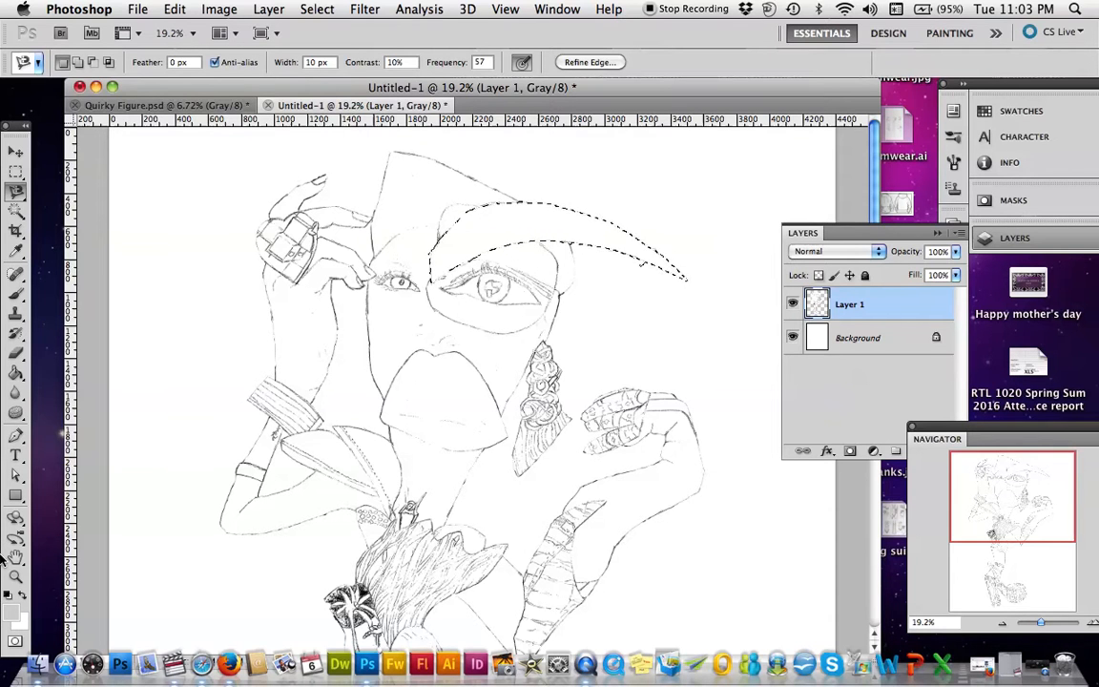
Set the foreground color to the strong blue 0b5dcc.
{"action": "left_click", "coordinate": [8, 619]}
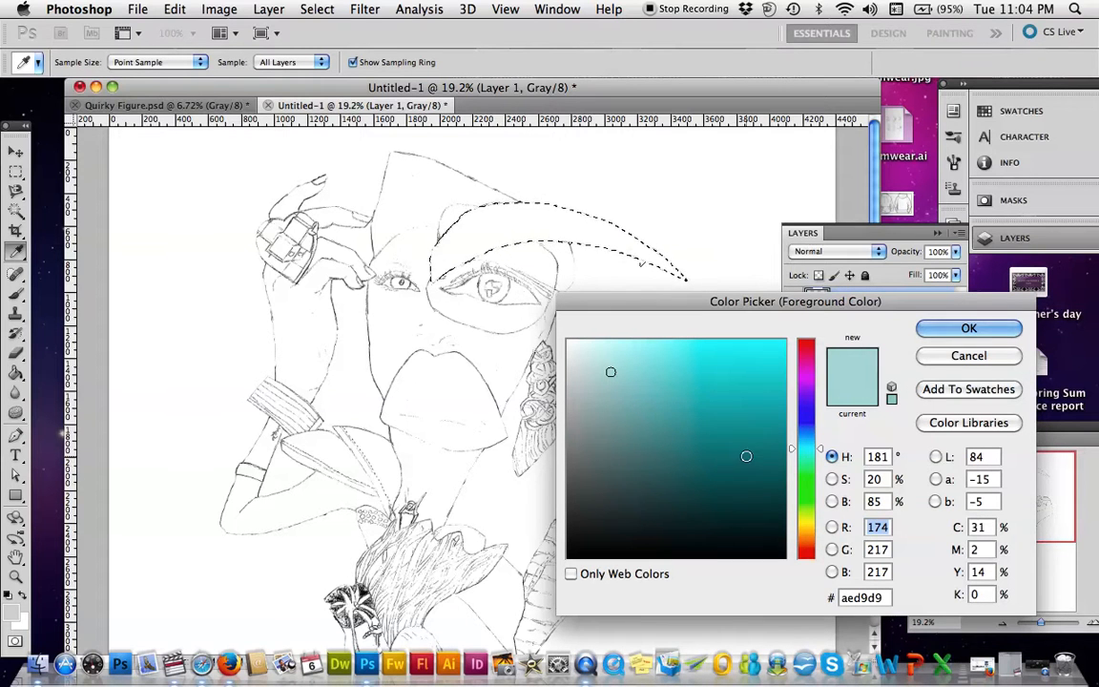
{"action": "left_click", "coordinate": [813, 427]}
{"action": "left_click", "coordinate": [758, 361]}
{"action": "left_click", "coordinate": [779, 446]}
{"action": "mouse_move", "coordinate": [780, 446]}
{"action": "left_mouse_down"}
{"action": "mouse_move", "coordinate": [769, 444]}
{"action": "mouse_move", "coordinate": [758, 396]}
{"action": "mouse_move", "coordinate": [767, 375]}
{"action": "mouse_move", "coordinate": [774, 383]}
{"action": "left_mouse_up"}
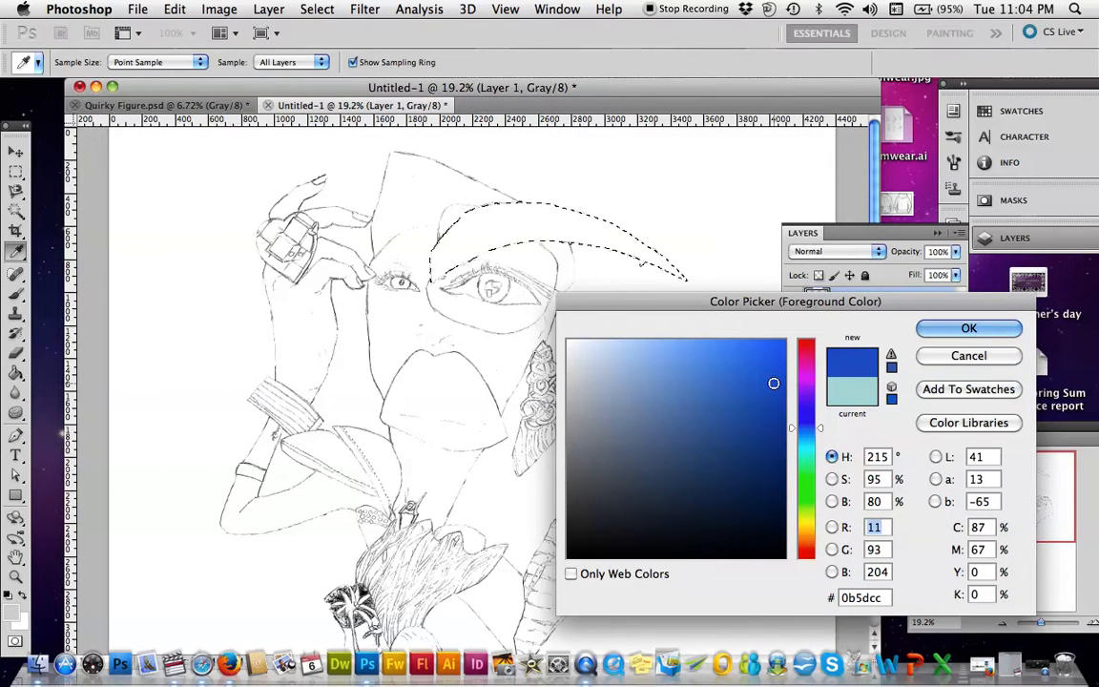
{"action": "left_click", "coordinate": [951, 331]}
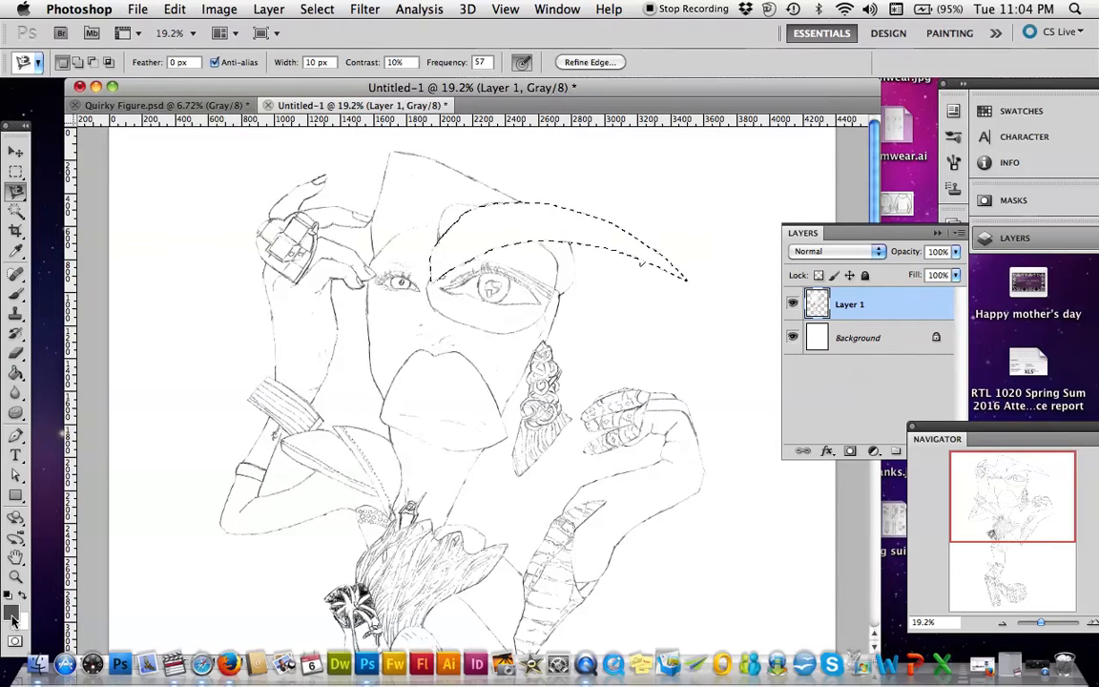
Convert the document to CMYK Color, flattening the image and accepting the U.S. Web Coated (SWOP) v2 profile.
{"action": "left_click", "coordinate": [237, 9]}
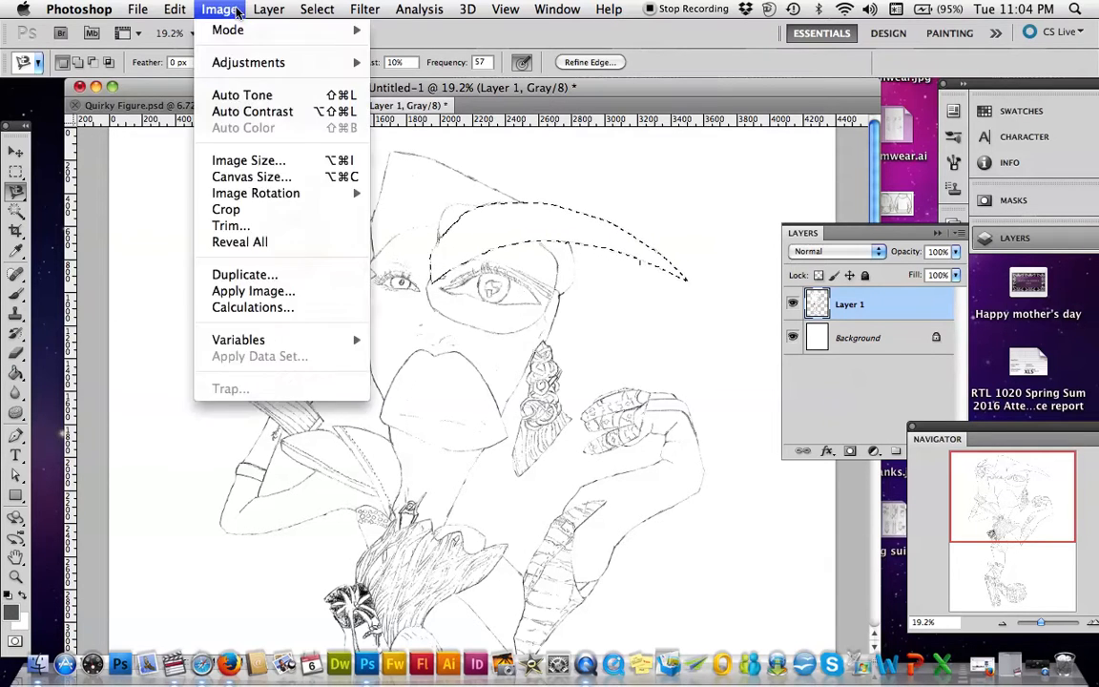
{"action": "mouse_move", "coordinate": [245, 31]}
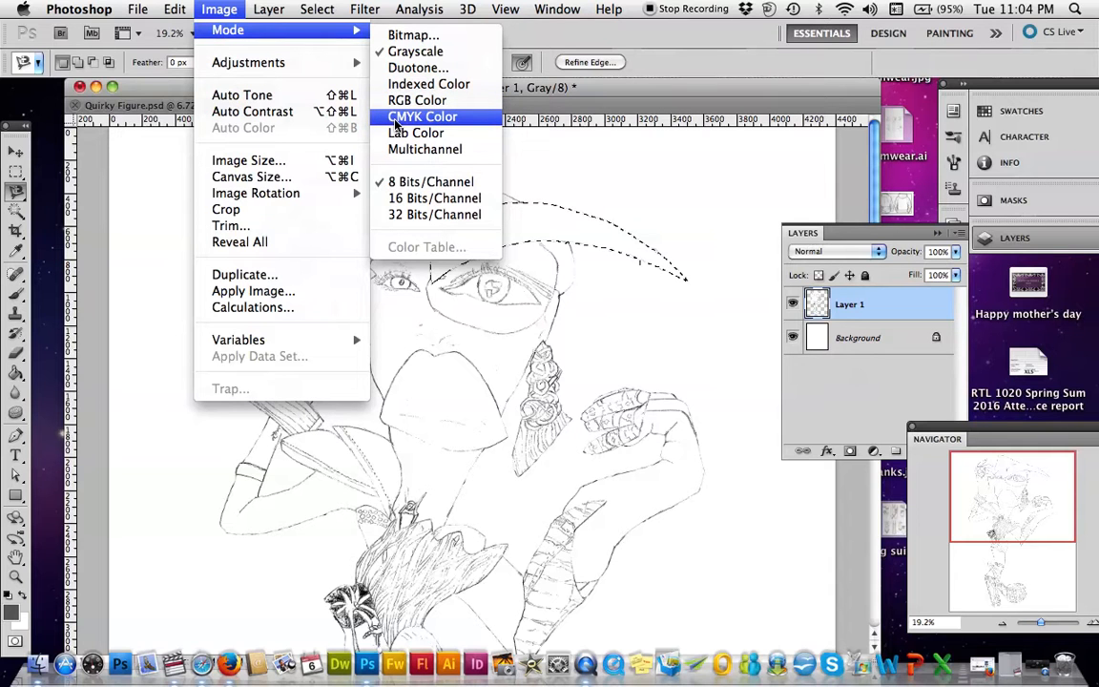
{"action": "left_click", "coordinate": [396, 120]}
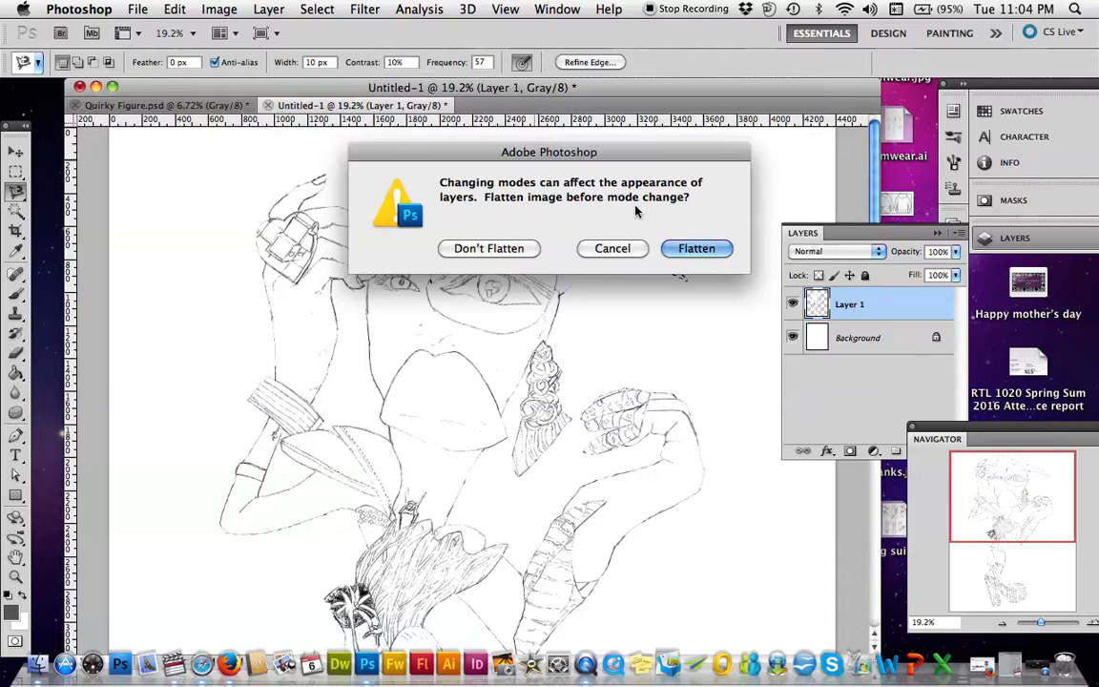
{"action": "left_click", "coordinate": [690, 248]}
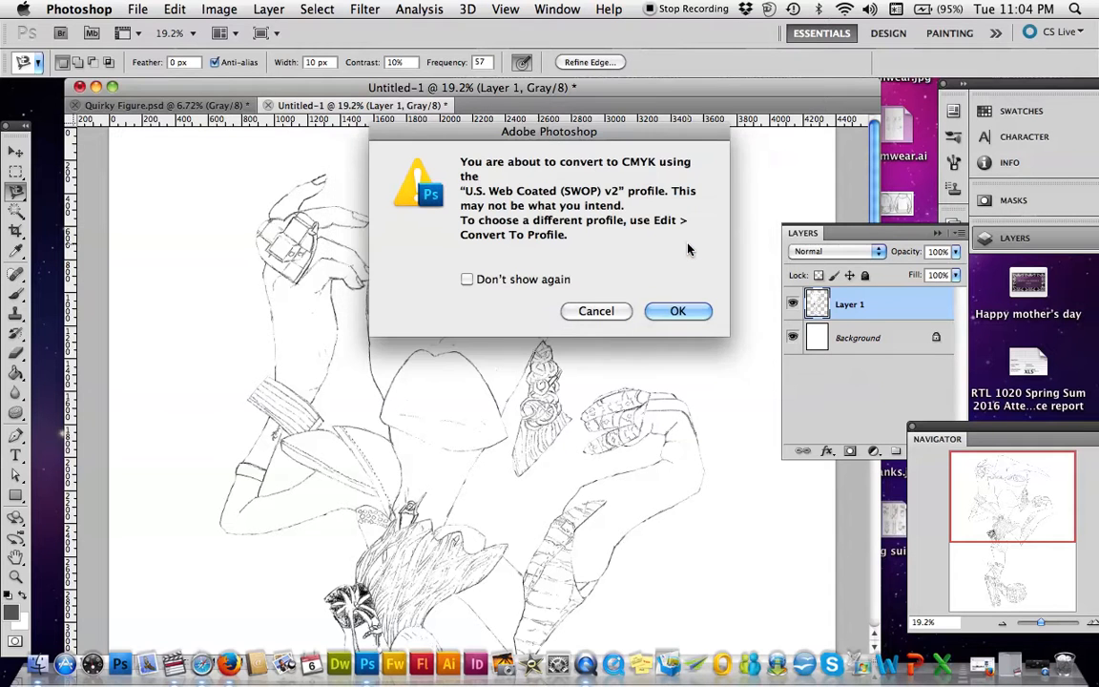
{"action": "left_click", "coordinate": [676, 308]}
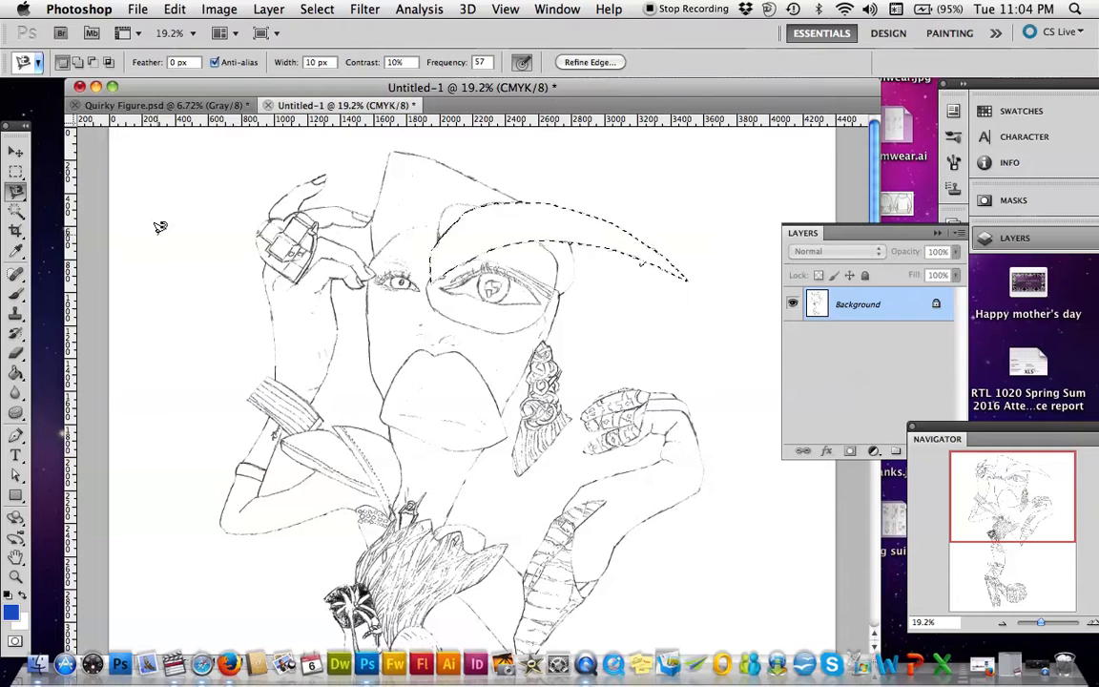
Fill the selected hat brim with the blue foreground color using the Paint Bucket, and deselect it.
{"action": "left_click", "coordinate": [14, 374]}
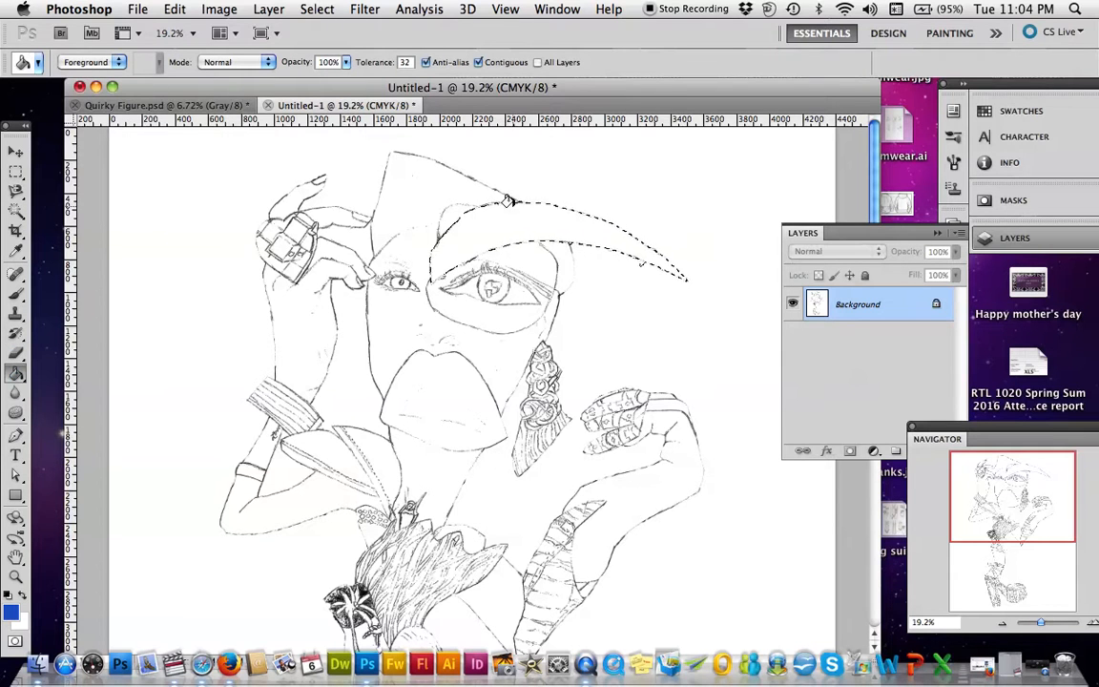
{"action": "left_click", "coordinate": [501, 219]}
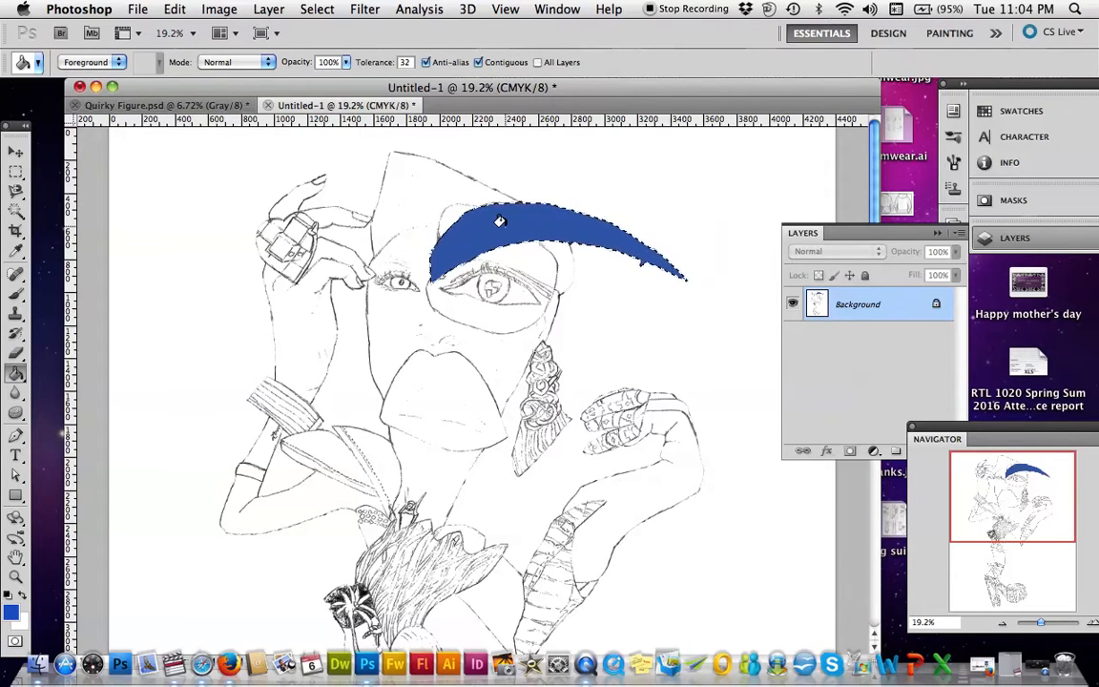
{"action": "left_click", "coordinate": [315, 12]}
{"action": "left_click", "coordinate": [335, 46]}
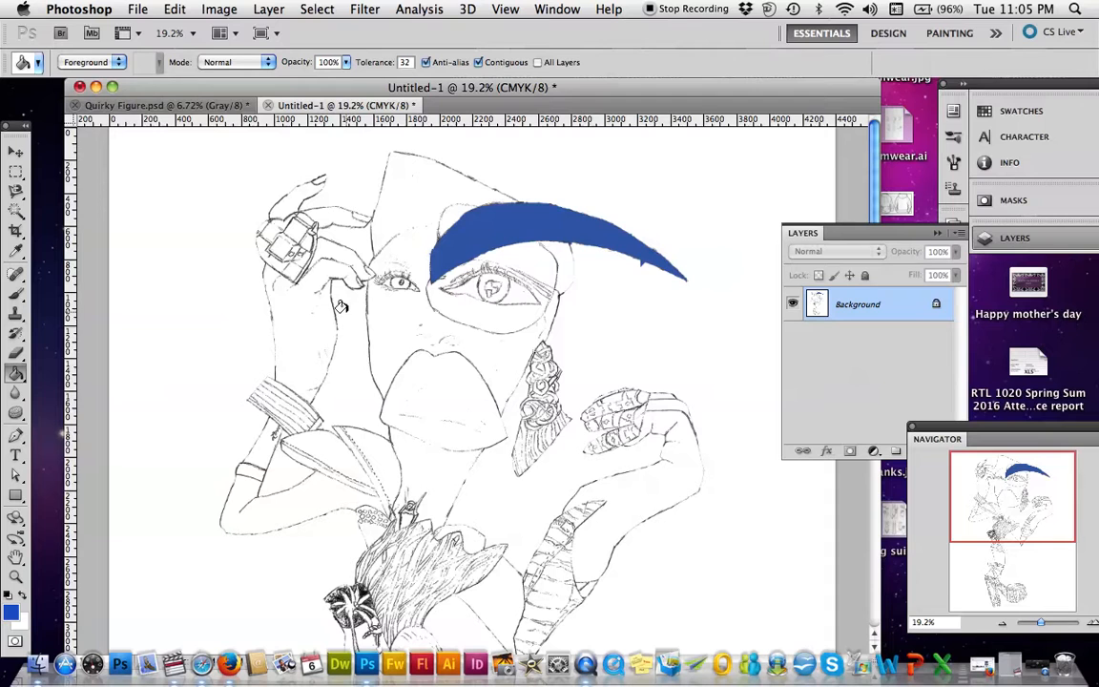
Try to move the colored drawing on the locked Background layer with the Move tool.
{"action": "left_click", "coordinate": [16, 153]}
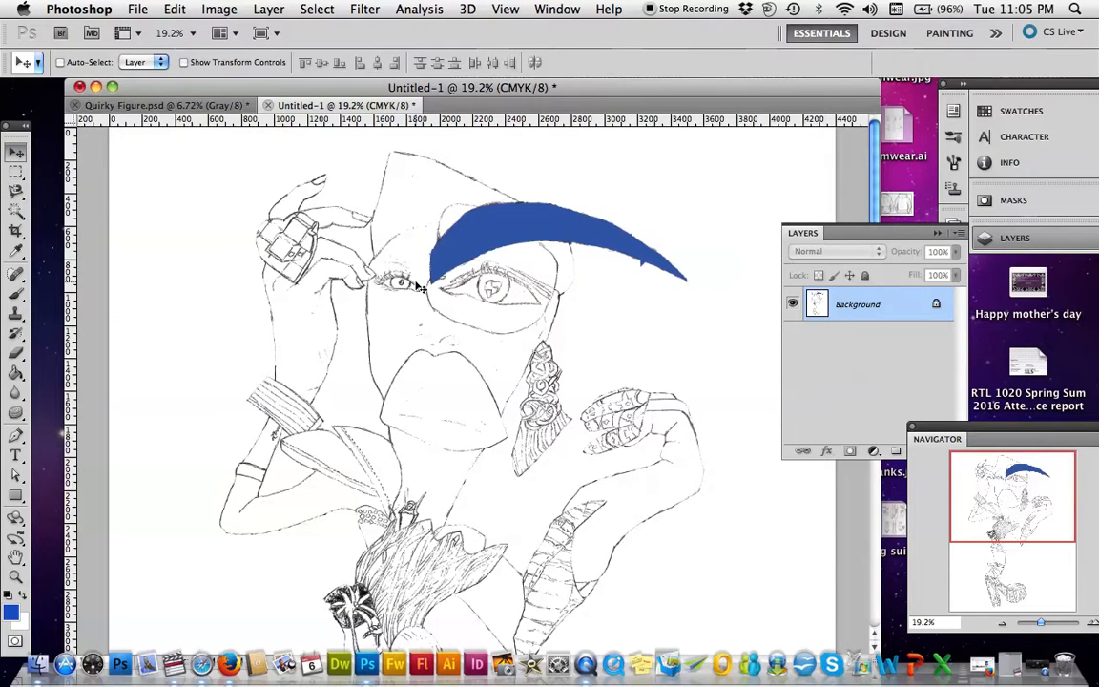
{"action": "left_click_drag", "start_coordinate": [410, 278], "coordinate": [477, 352]}
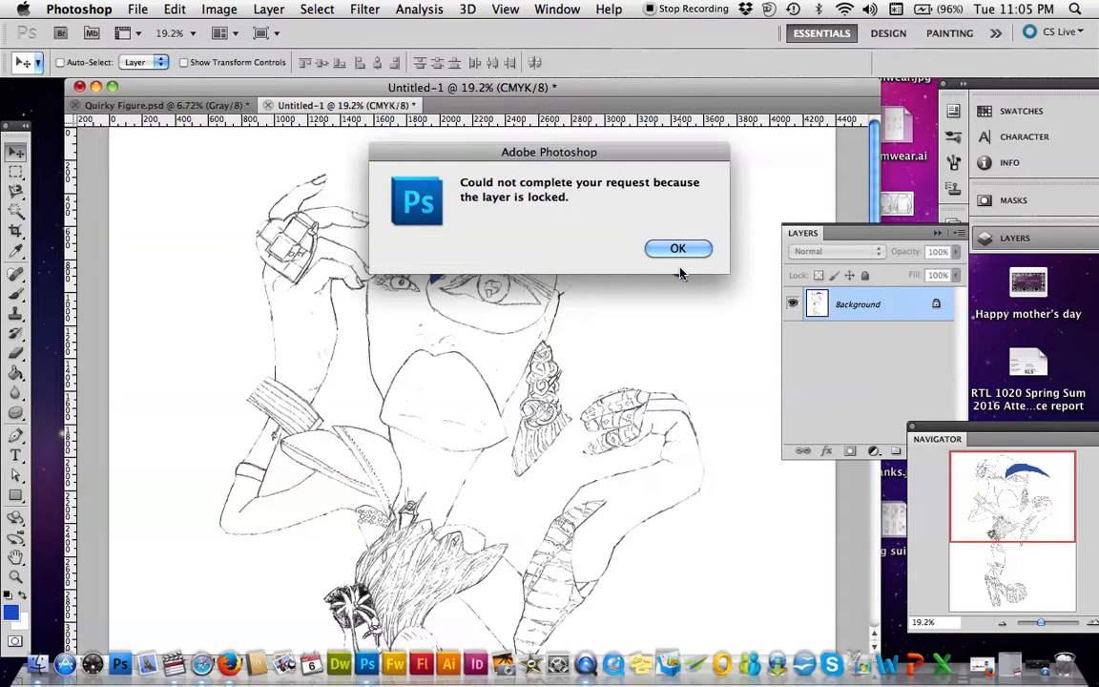
{"action": "left_click", "coordinate": [657, 250]}
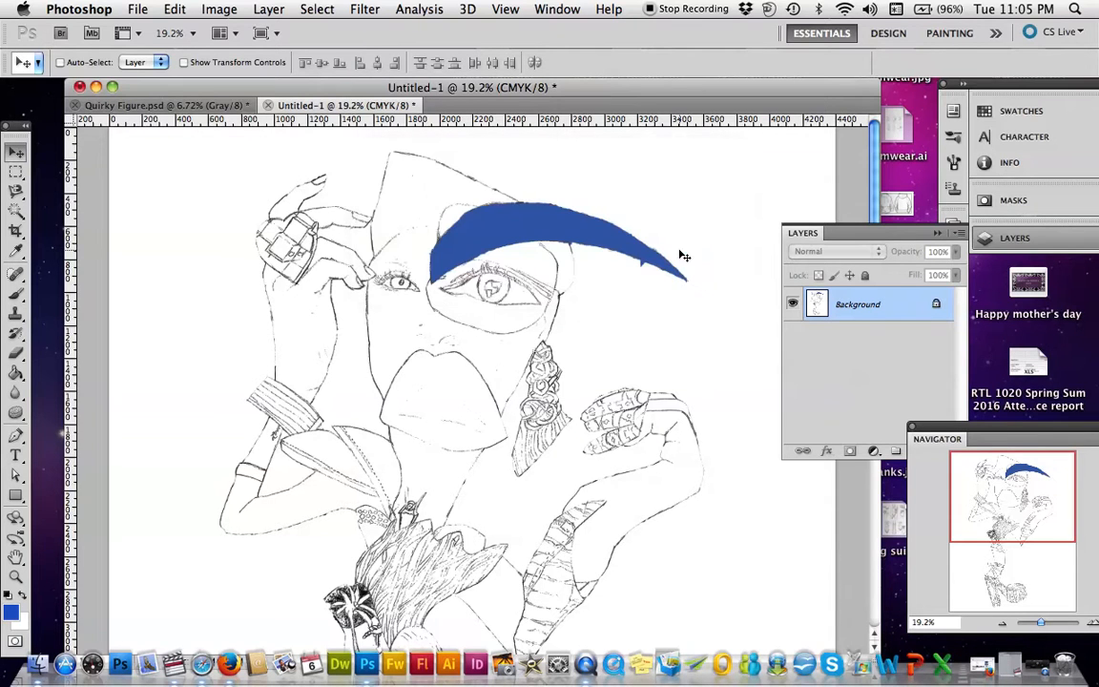
{"action": "left_click", "coordinate": [934, 305]}
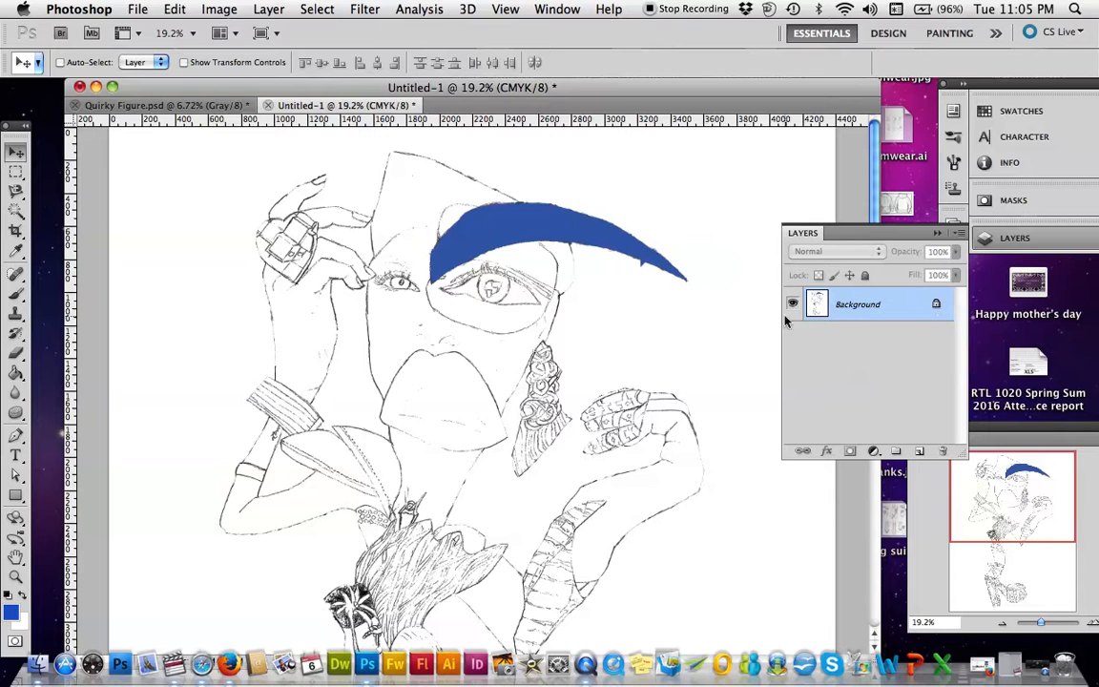
{"action": "left_click", "coordinate": [477, 344]}
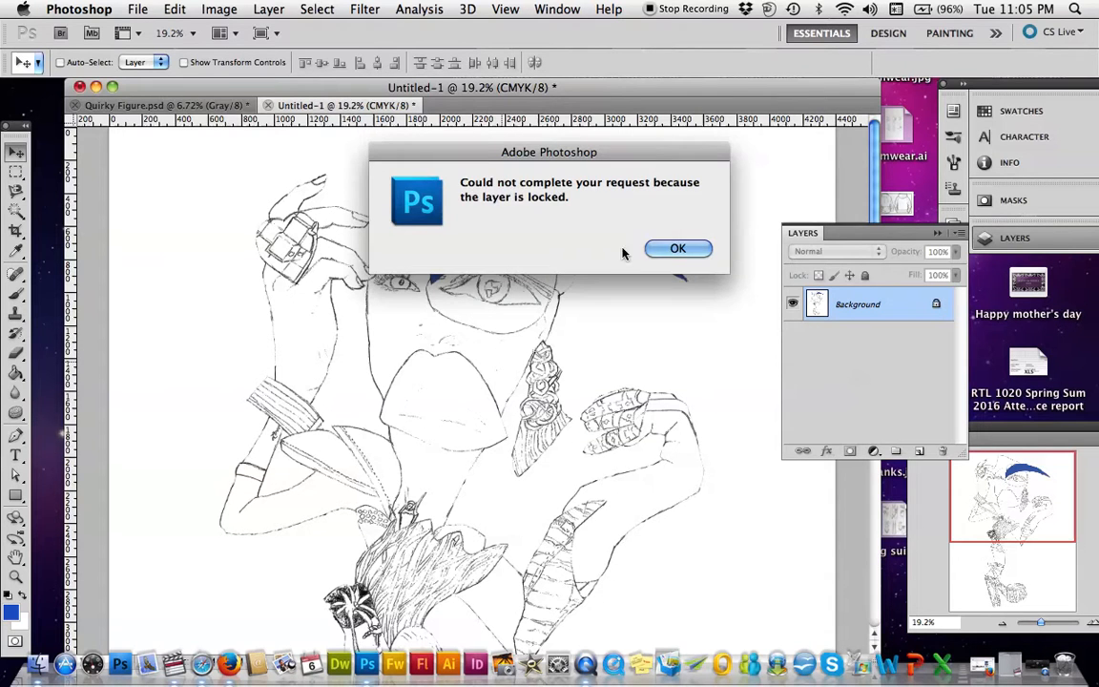
{"action": "left_click", "coordinate": [665, 249]}
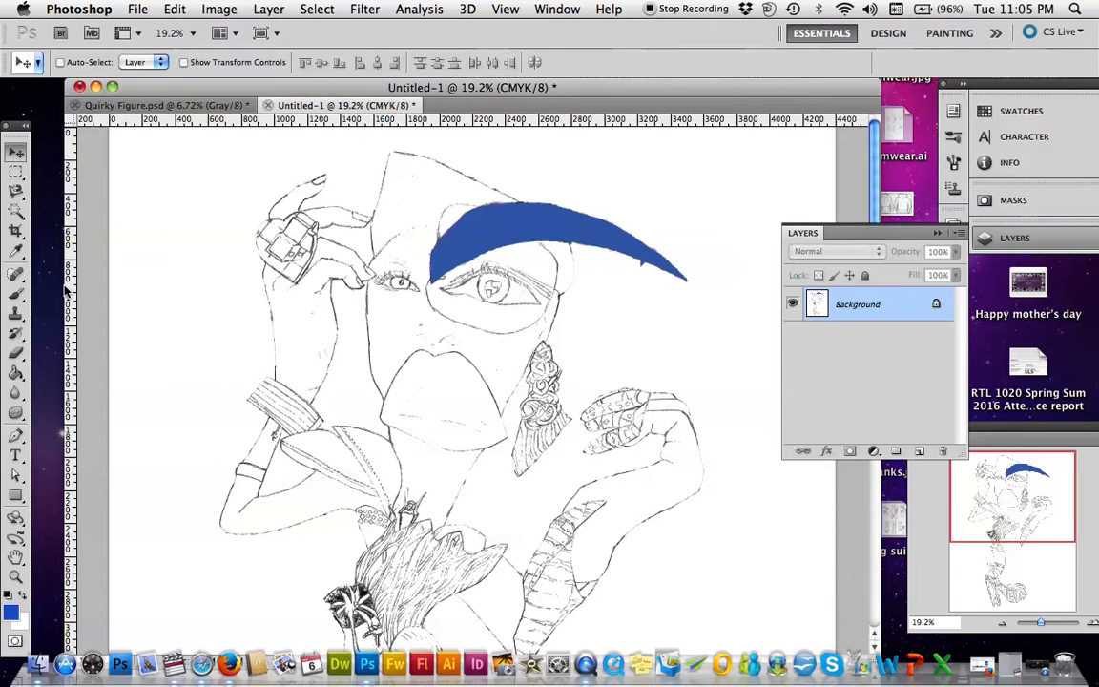
Trace a closed Magnetic Lasso selection around the figure's large lips, starting and ending at their outer corner beside the cheek.
{"action": "left_click", "coordinate": [15, 191]}
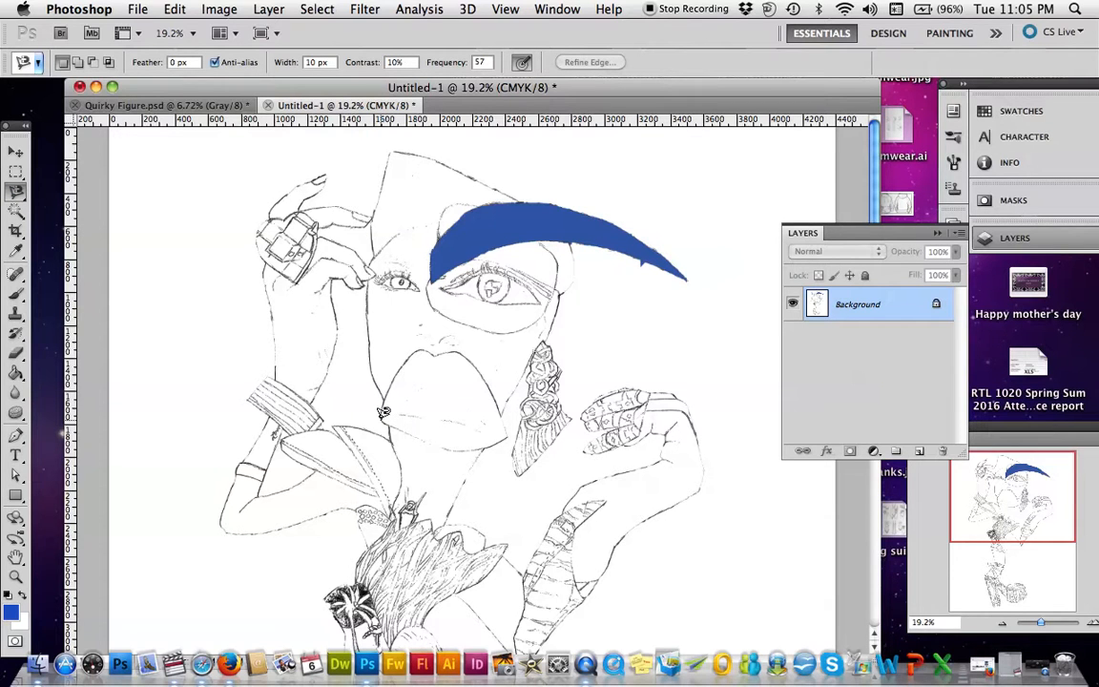
{"action": "left_click", "coordinate": [381, 417]}
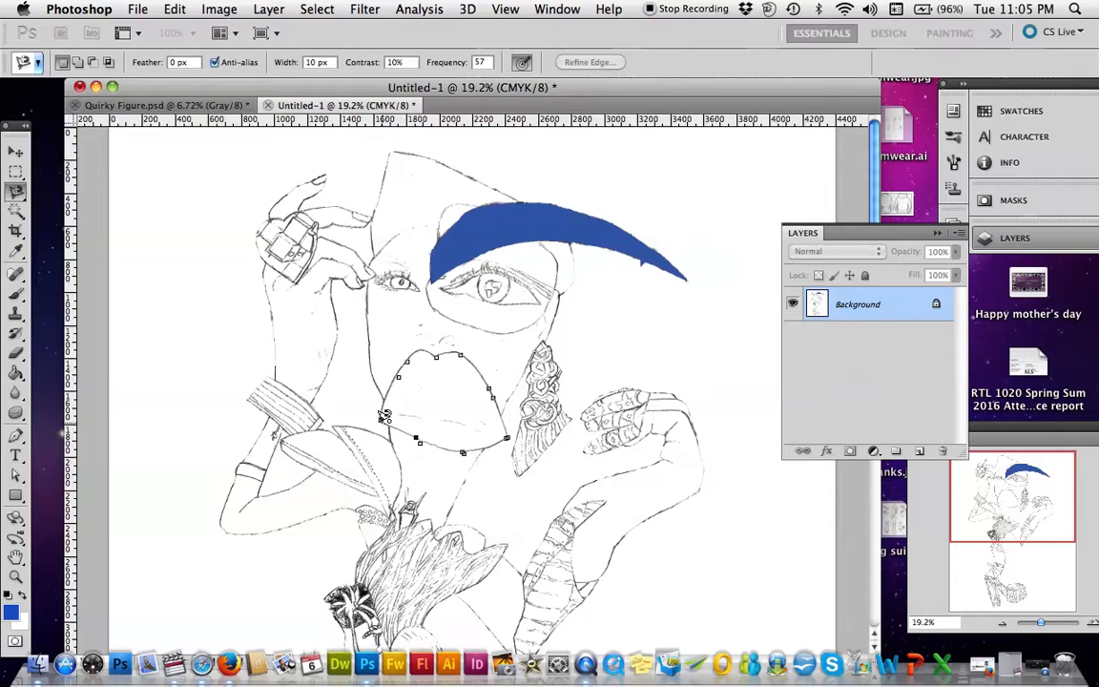
{"action": "left_click", "coordinate": [383, 414]}
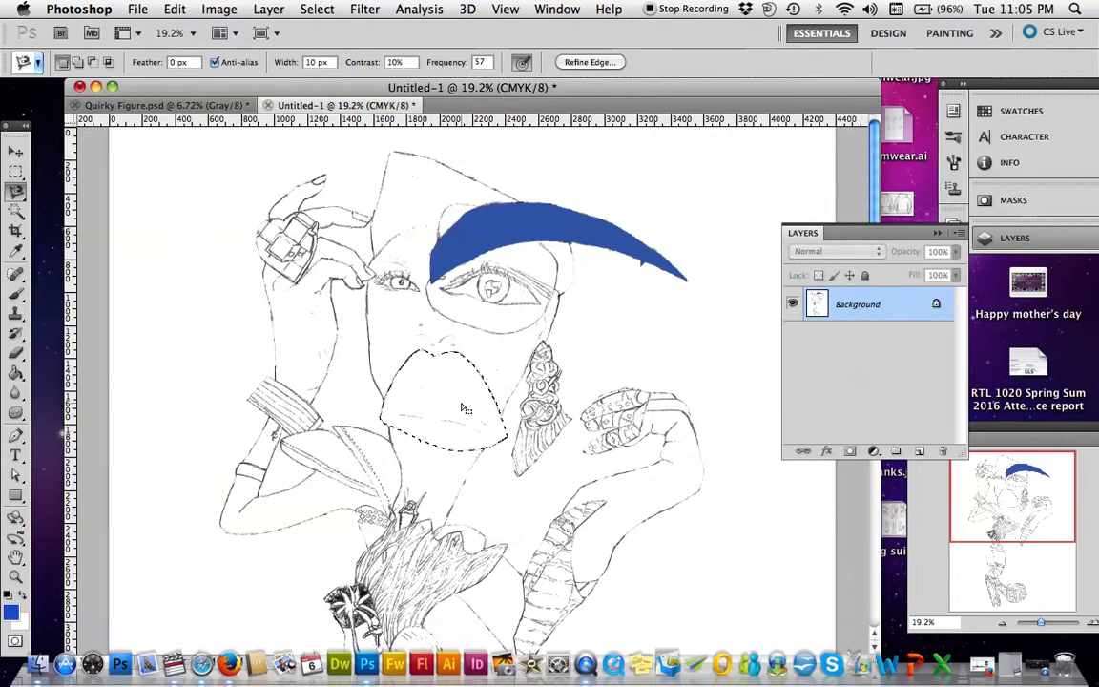
Set the foreground color to the dark navy 06244d.
{"action": "left_click", "coordinate": [11, 613]}
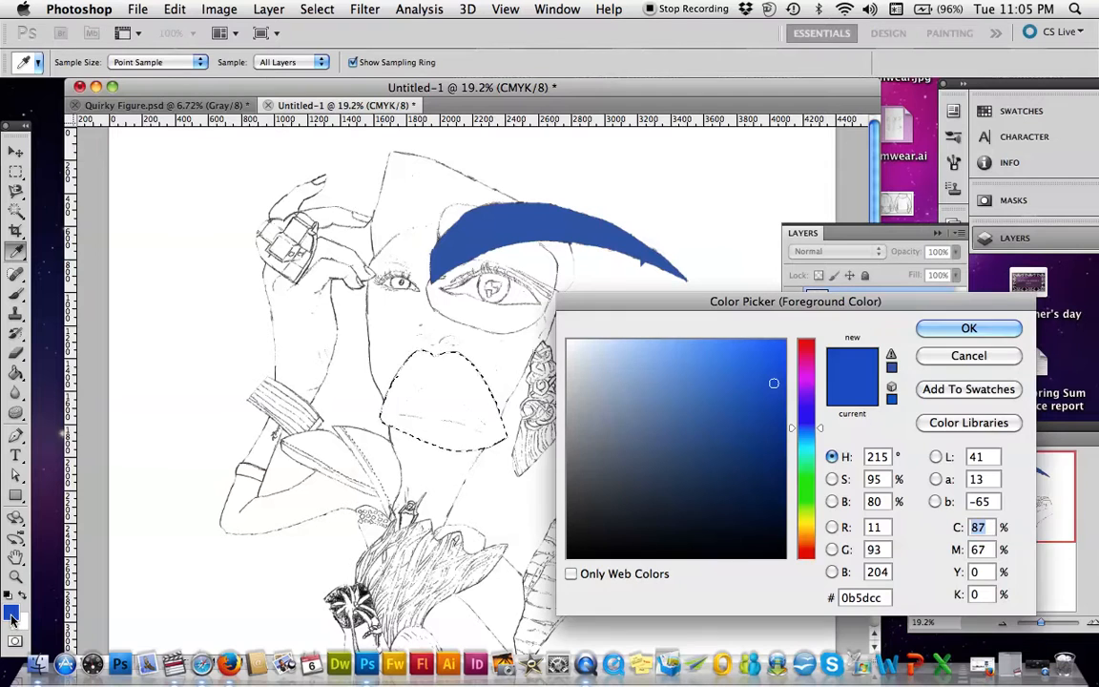
{"action": "left_click", "coordinate": [757, 506]}
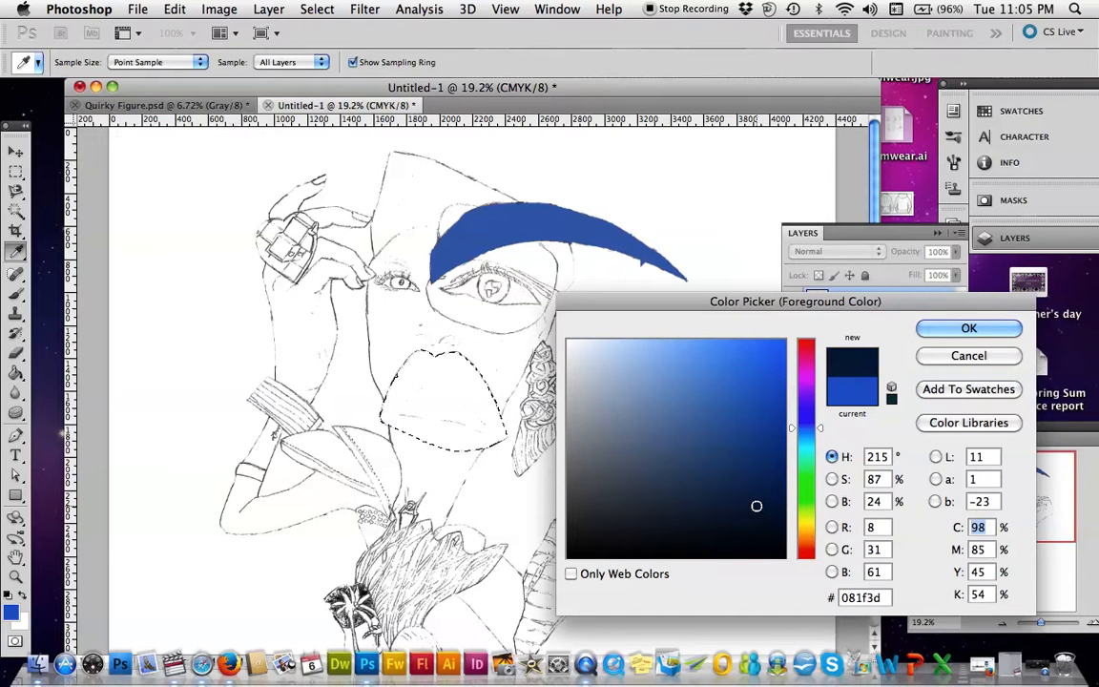
{"action": "left_click", "coordinate": [768, 492]}
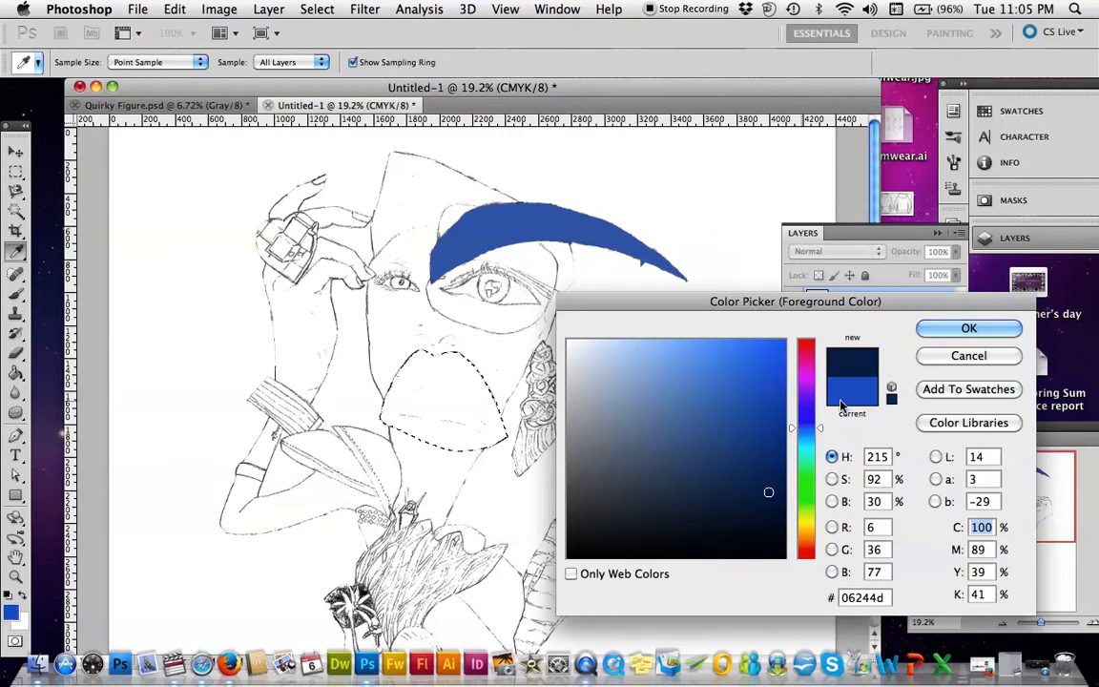
{"action": "left_click", "coordinate": [938, 330]}
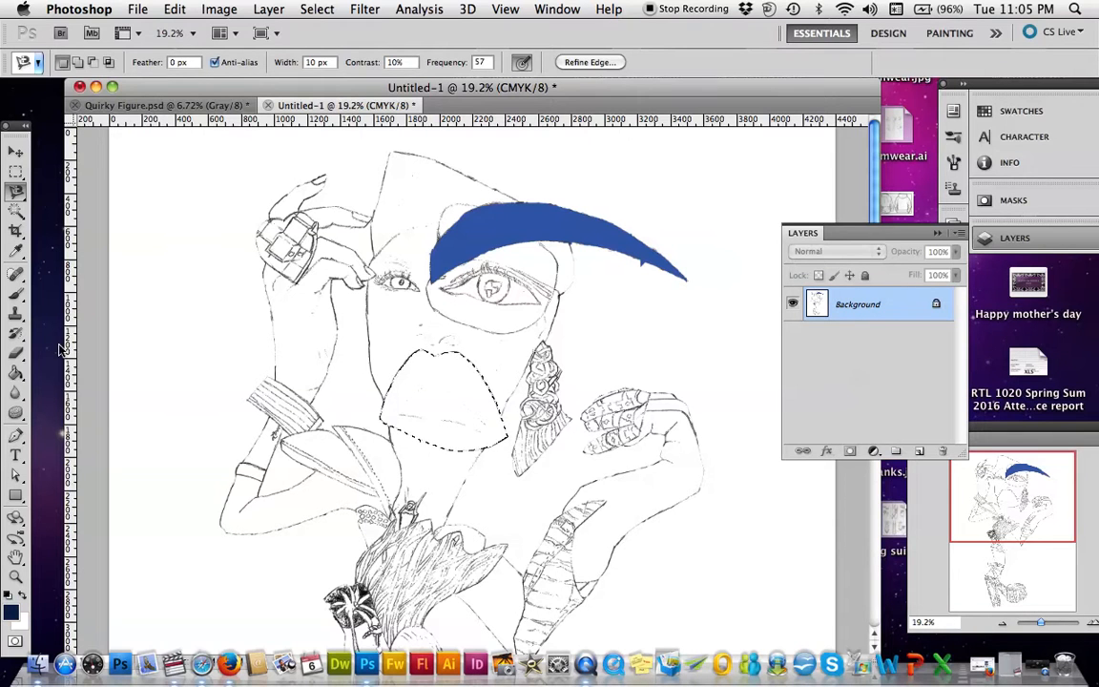
Fill the selected lips with the navy foreground color using the Paint Bucket.
{"action": "left_click", "coordinate": [15, 375]}
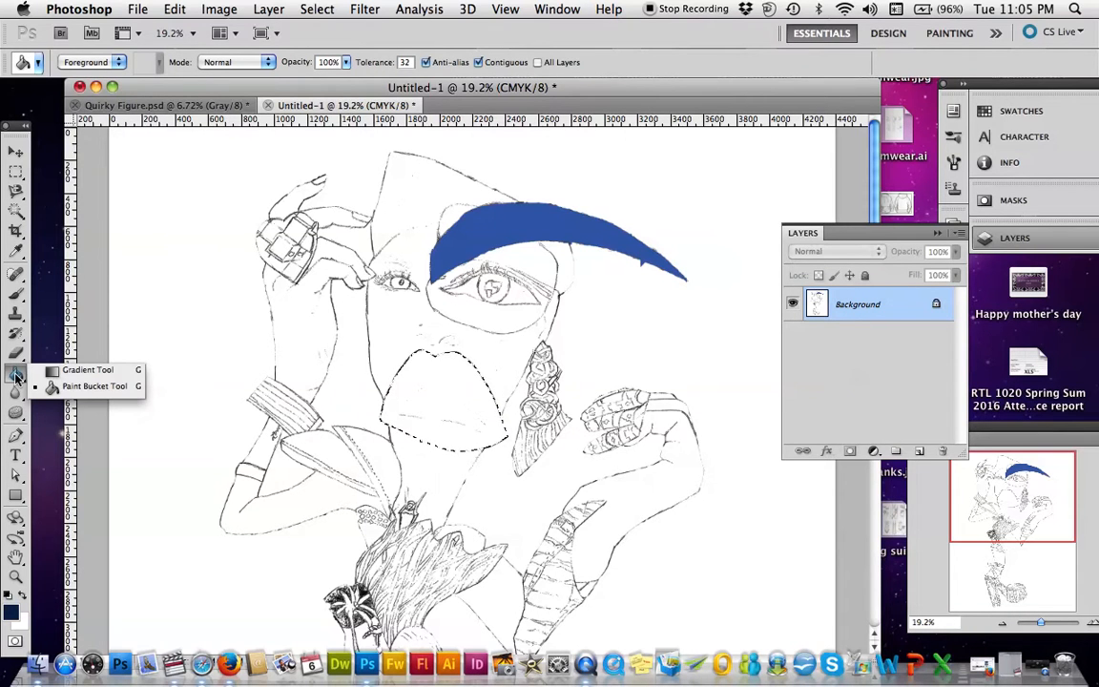
{"action": "left_click", "coordinate": [66, 385]}
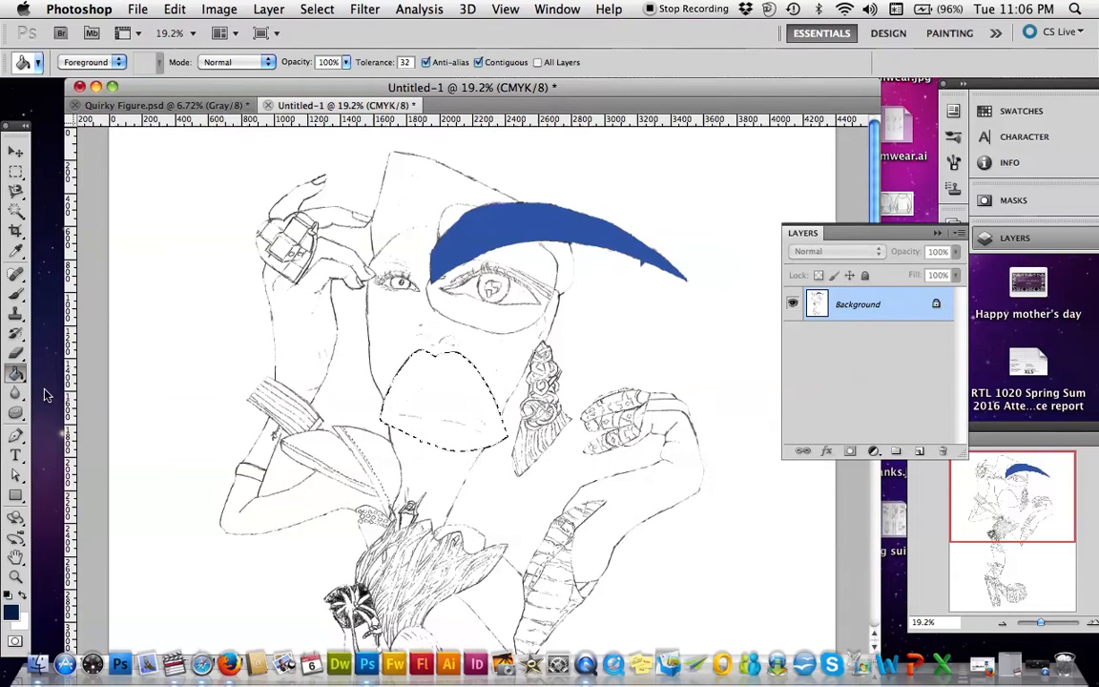
{"action": "left_click", "coordinate": [411, 385]}
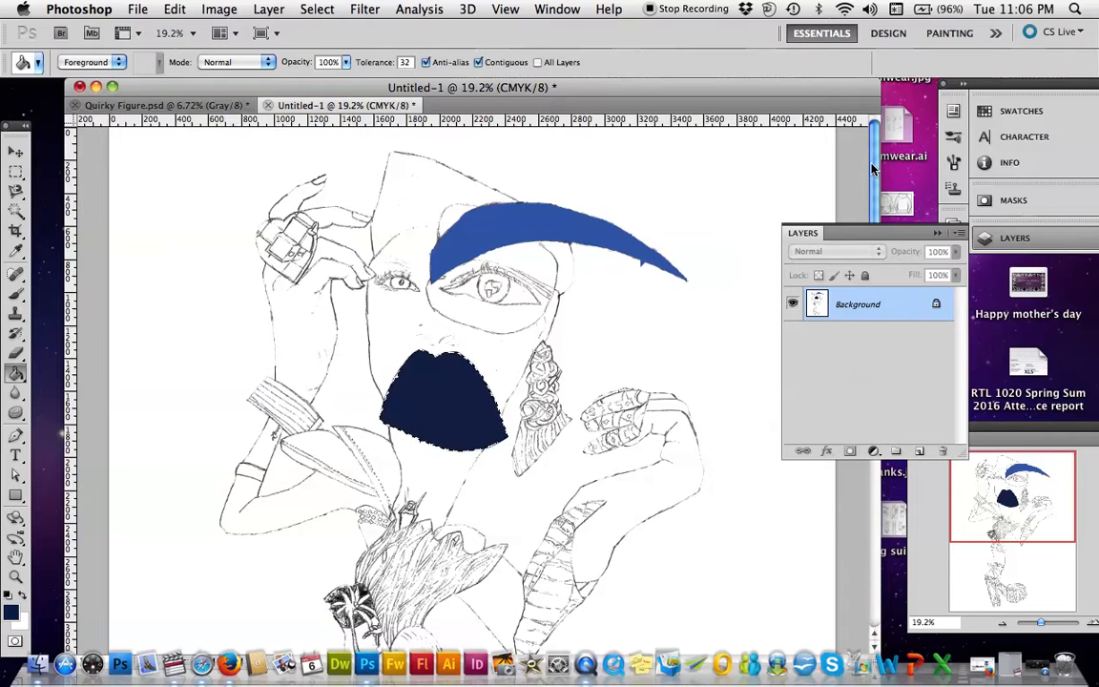
Trace a closed Magnetic Lasso selection around the plain area of the platform shoe's heel, working around its mushroom motifs.
{"action": "scroll", "coordinate": [775, 233], "scroll_direction": "down", "scroll_amount": 10}
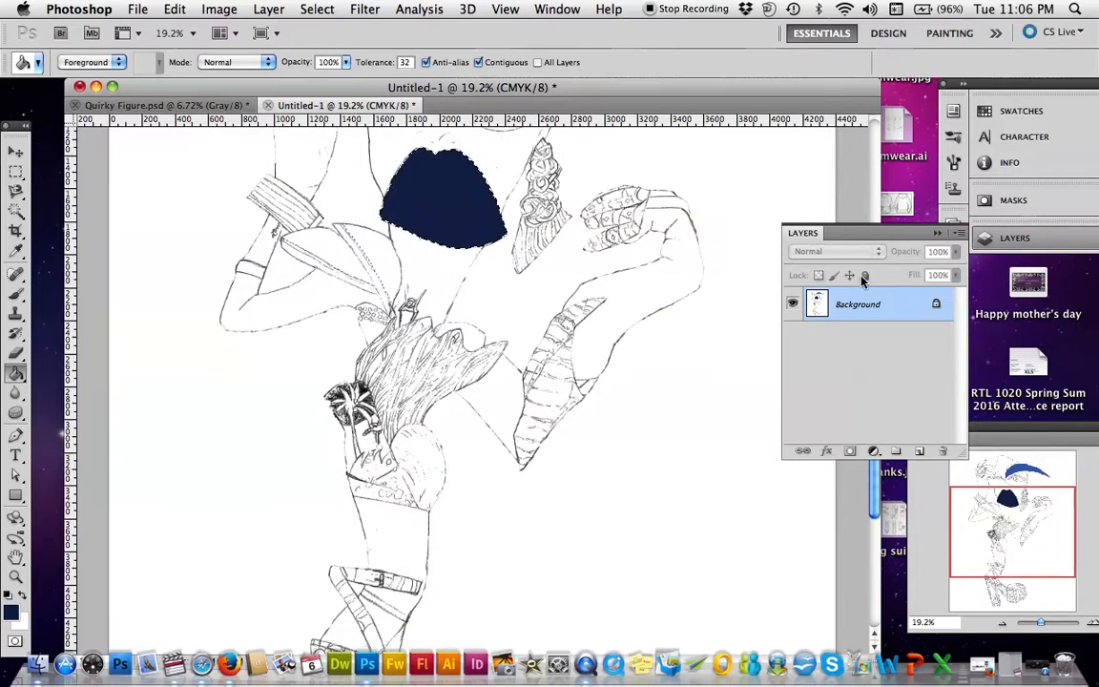
{"action": "scroll", "coordinate": [861, 363], "scroll_direction": "down", "scroll_amount": 3}
{"action": "scroll", "coordinate": [862, 362], "scroll_direction": "up", "scroll_amount": 7}
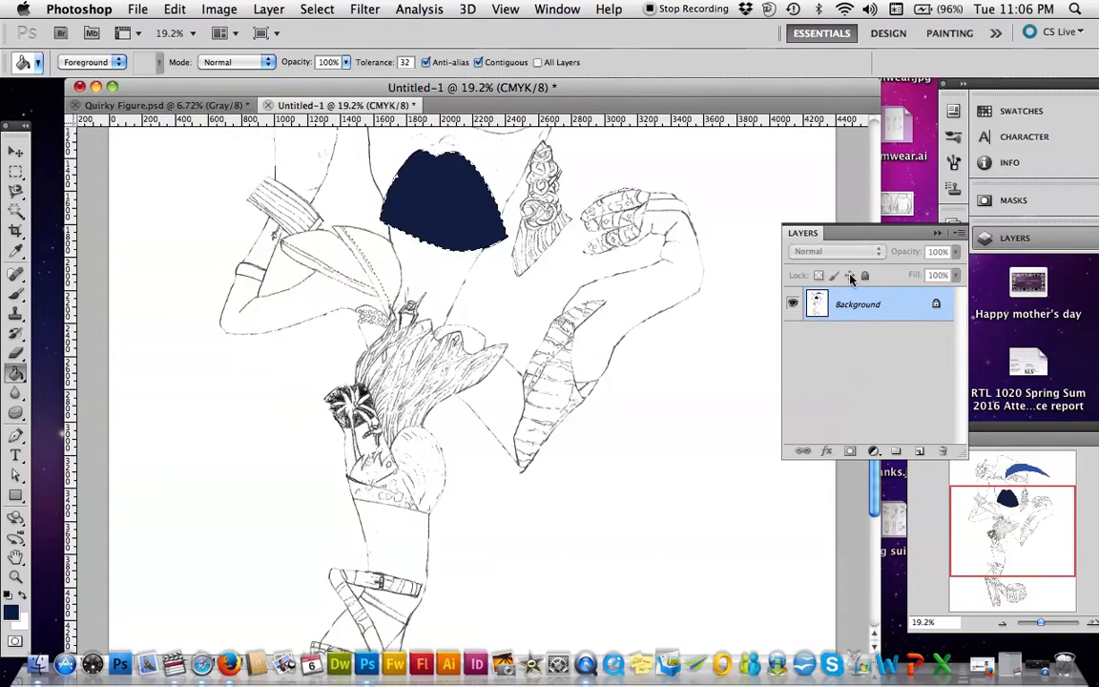
{"action": "scroll", "coordinate": [861, 363], "scroll_direction": "down", "scroll_amount": 4}
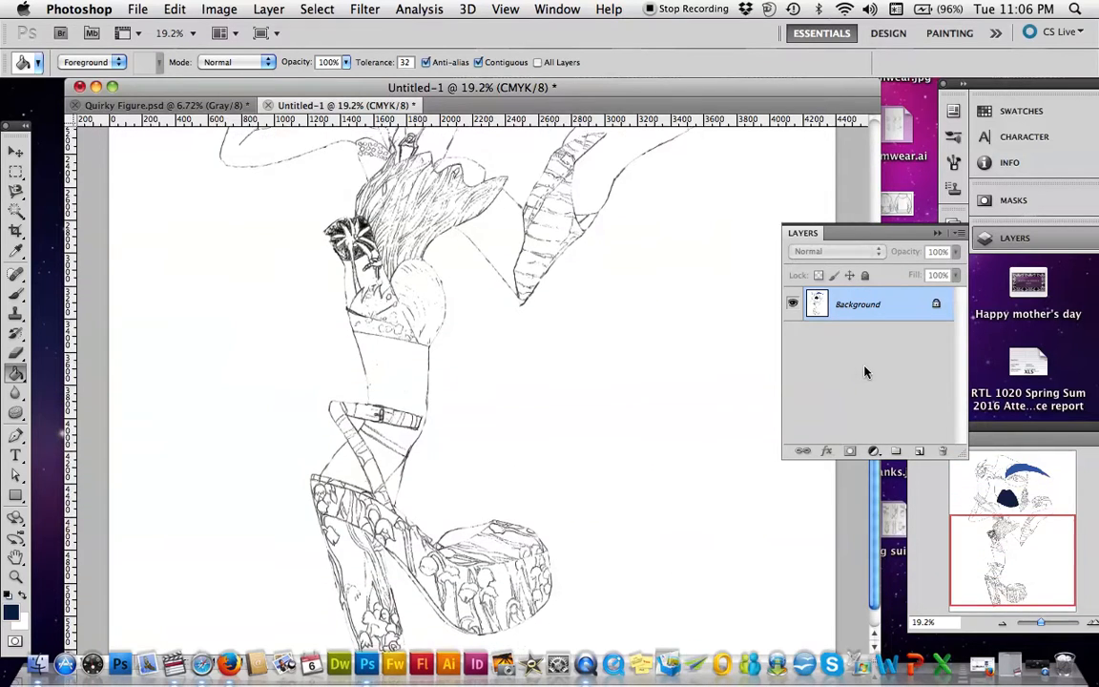
{"action": "scroll", "coordinate": [859, 286], "scroll_direction": "up", "scroll_amount": 5}
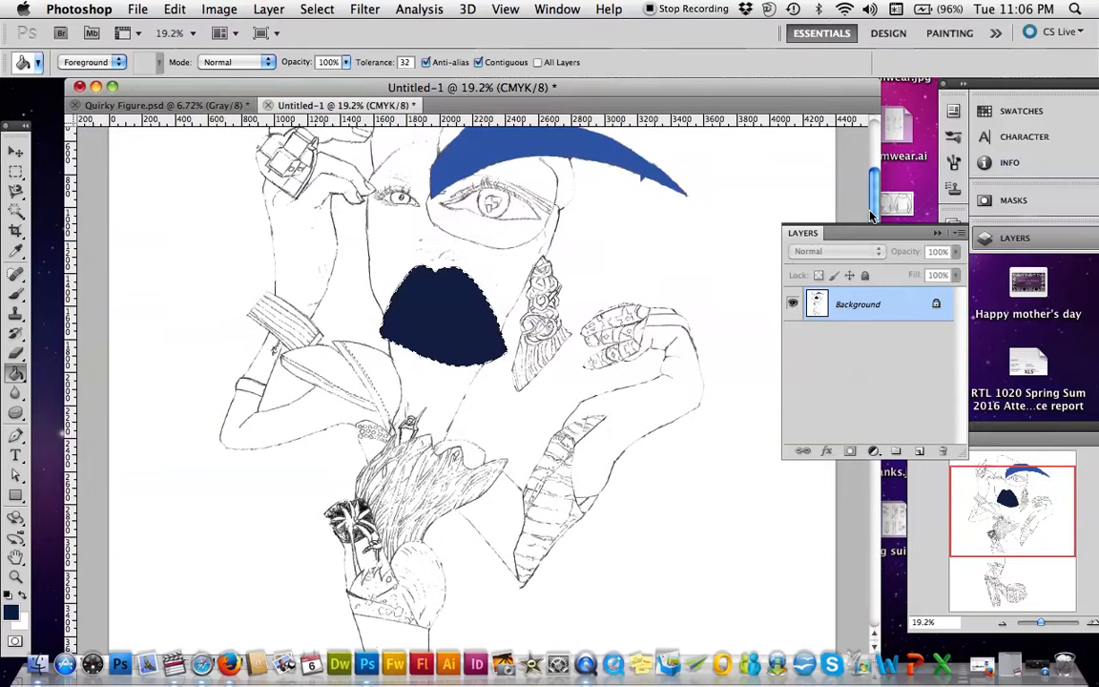
{"action": "left_click_drag", "start_coordinate": [870, 216], "coordinate": [854, 413]}
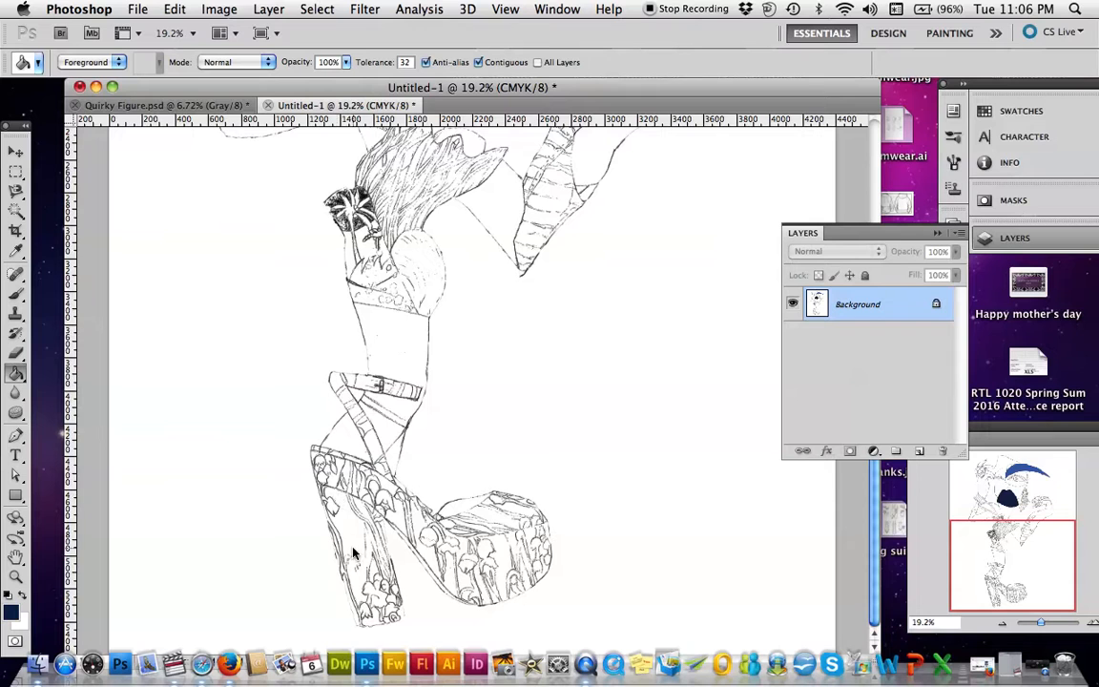
{"action": "left_click", "coordinate": [16, 188]}
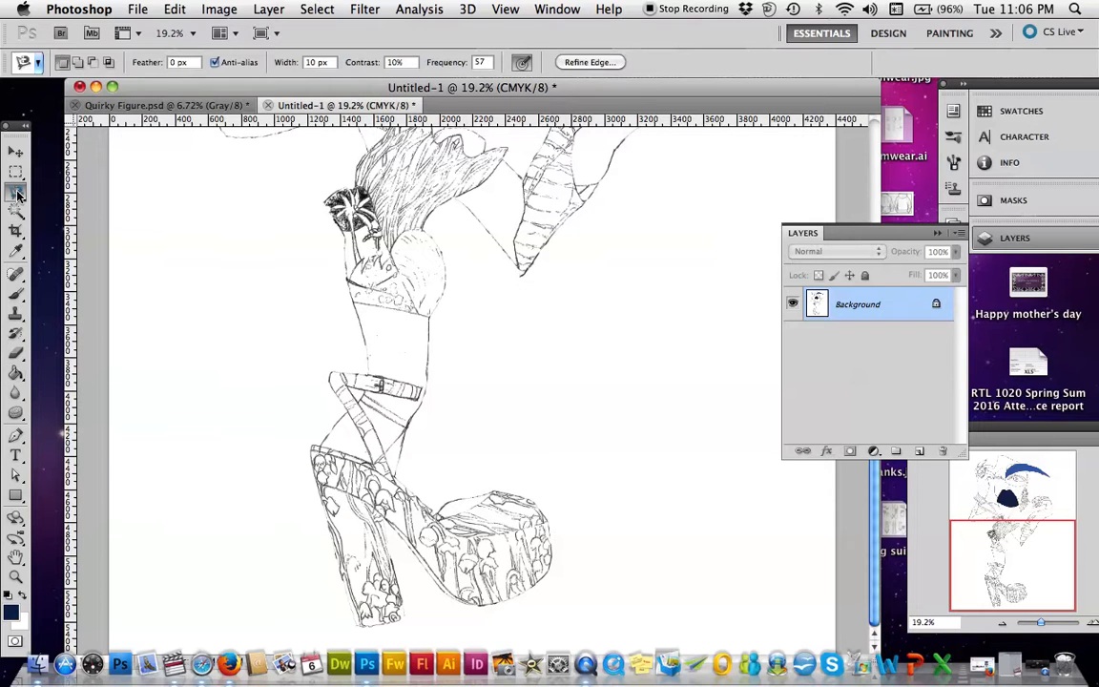
{"action": "left_click", "coordinate": [334, 484]}
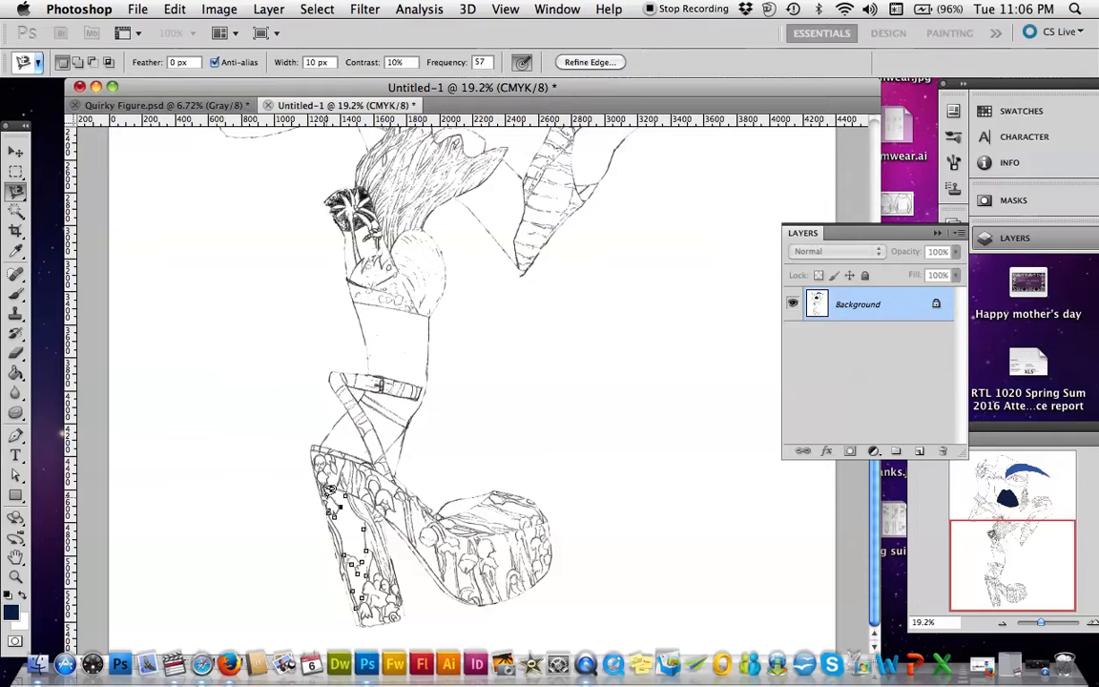
{"action": "double_click", "coordinate": [331, 482]}
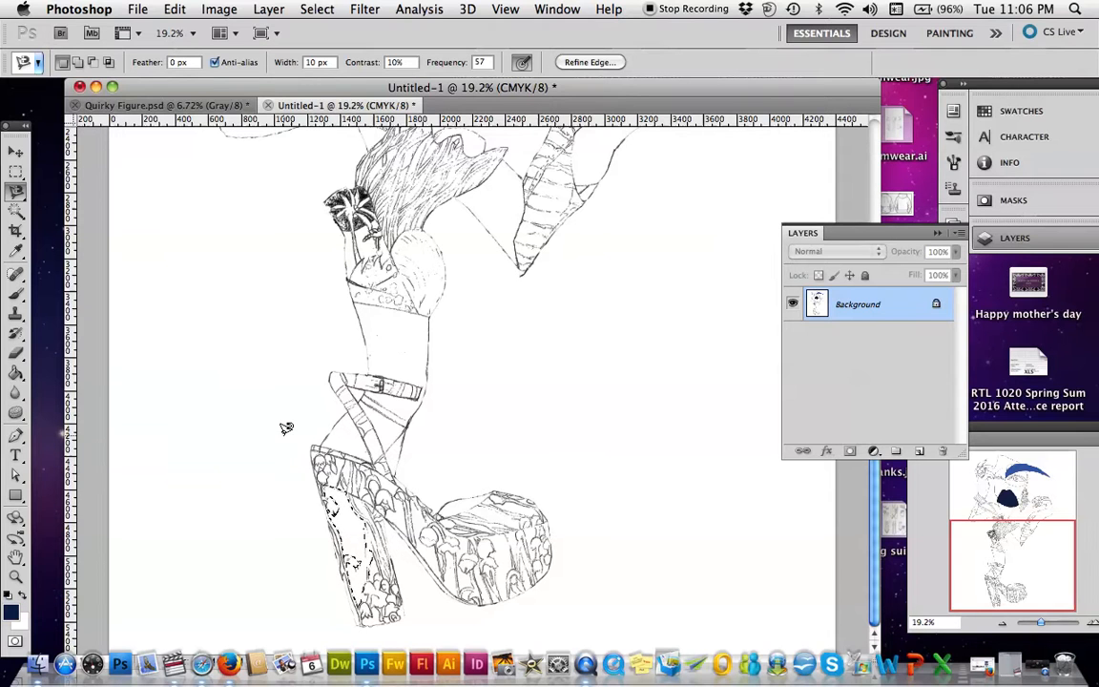
Fill the selected heel area with the navy foreground color using the Paint Bucket, and deselect it.
{"action": "left_click", "coordinate": [16, 373]}
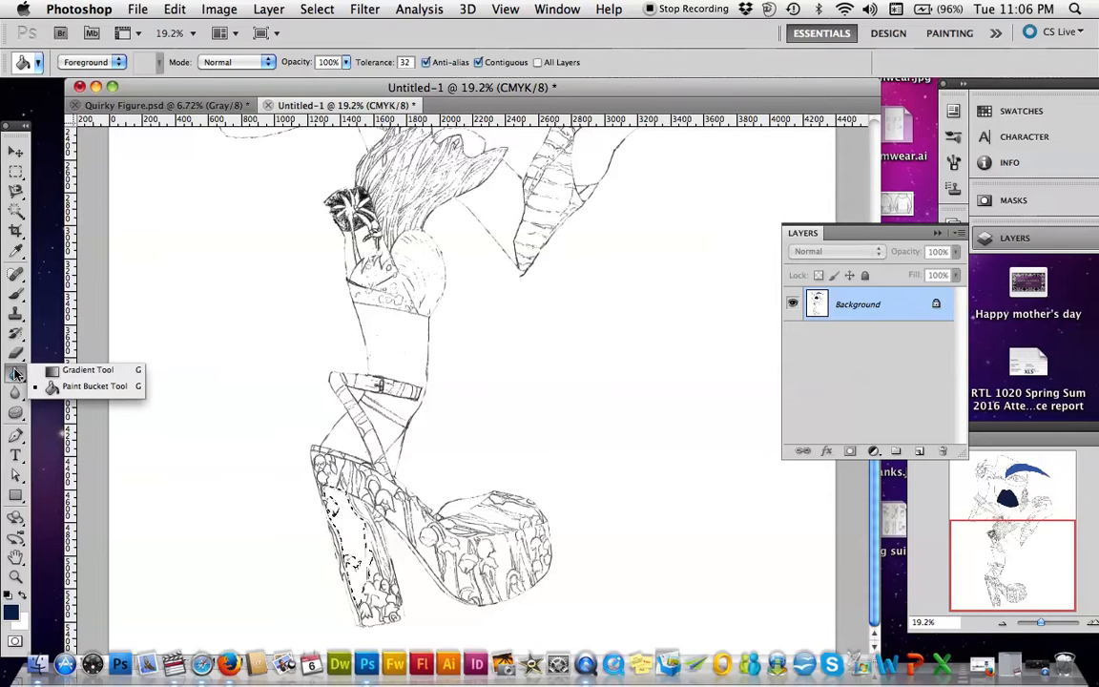
{"action": "left_click", "coordinate": [47, 389]}
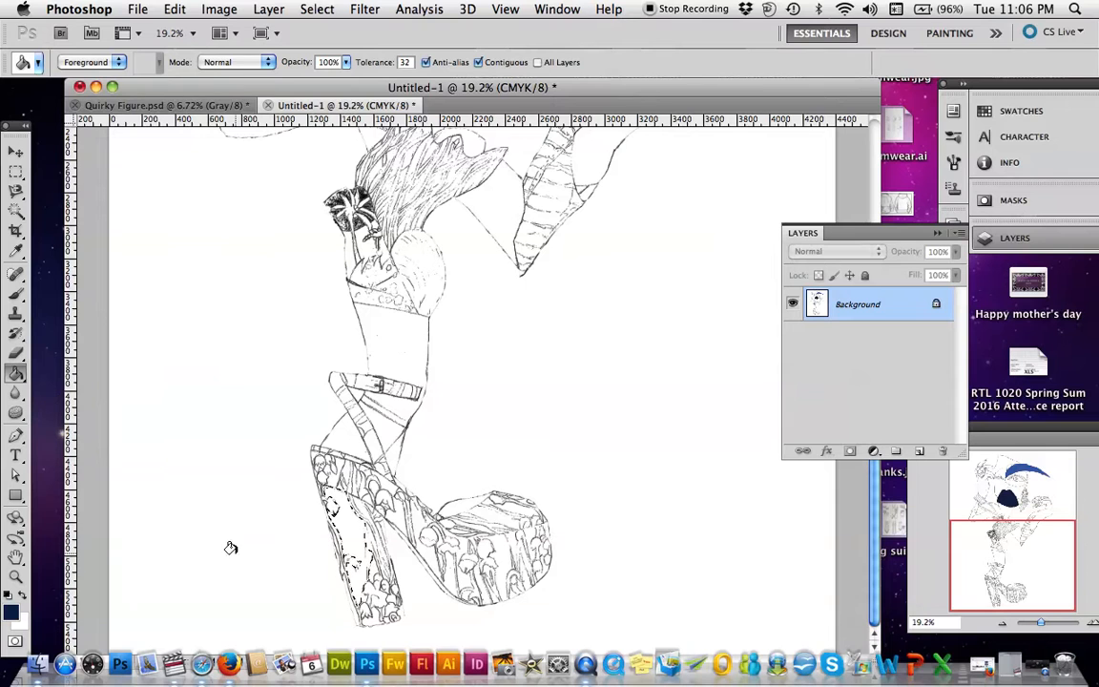
{"action": "left_click", "coordinate": [342, 523]}
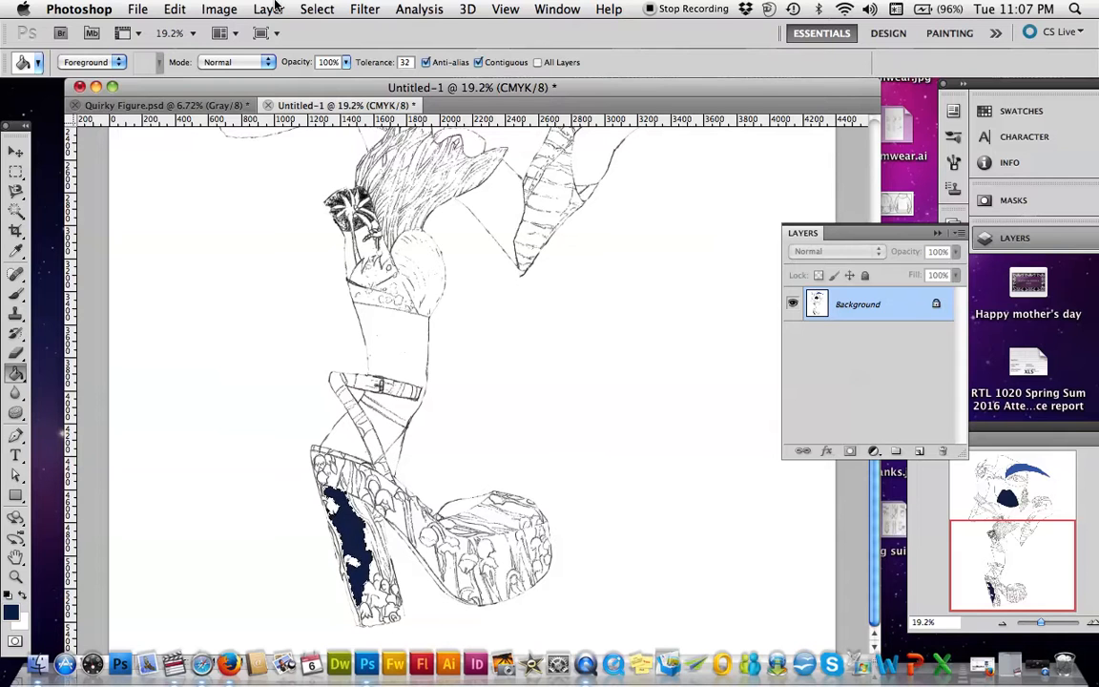
{"action": "left_click", "coordinate": [317, 10]}
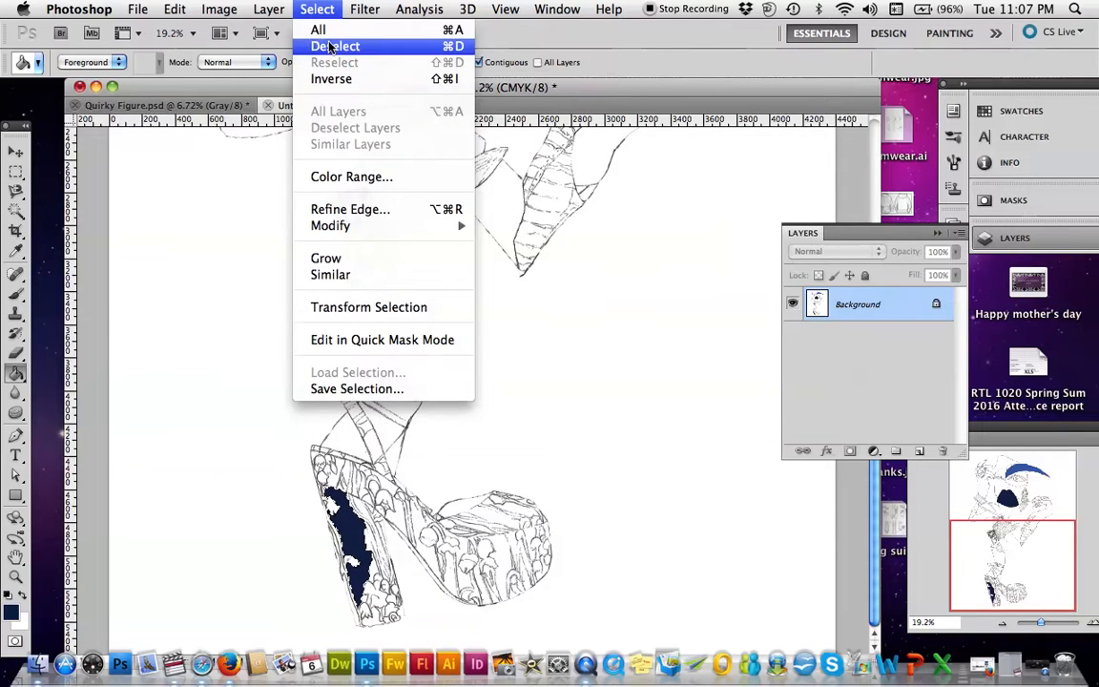
{"action": "left_click", "coordinate": [330, 50]}
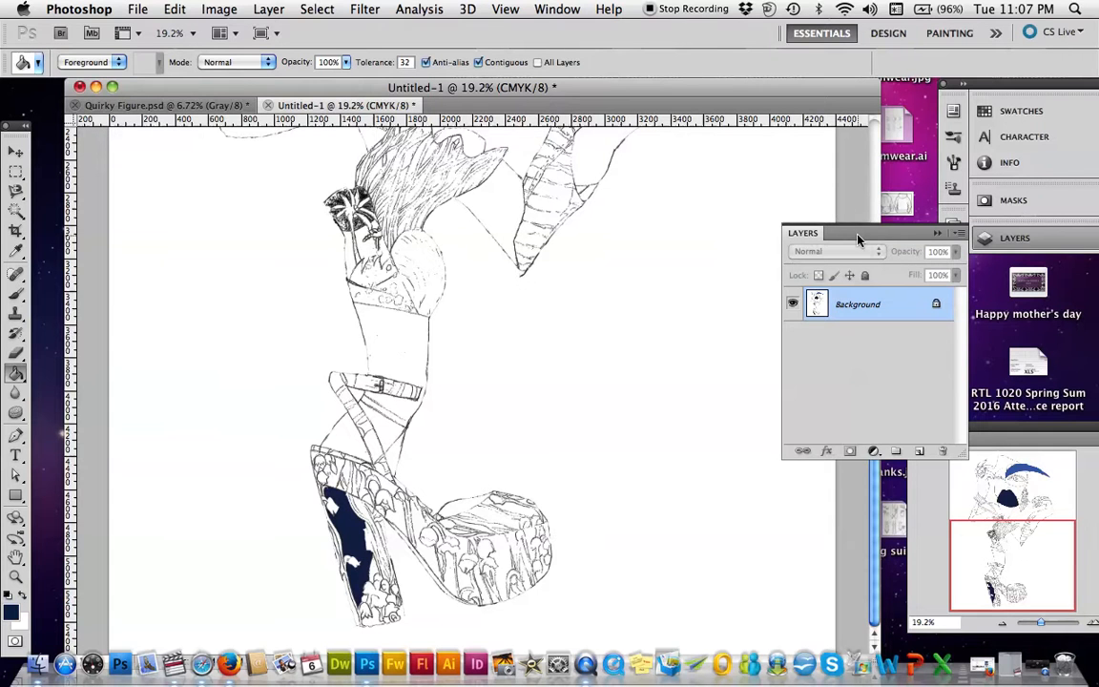
Move the floating Layers panel clear of the canvas and bring the figure's skirt area into view.
{"action": "left_click_drag", "start_coordinate": [858, 239], "coordinate": [968, 212]}
{"action": "mouse_move", "coordinate": [1011, 572]}
{"action": "left_mouse_down"}
{"action": "mouse_move", "coordinate": [1003, 504]}
{"action": "mouse_move", "coordinate": [1010, 576]}
{"action": "mouse_move", "coordinate": [998, 520]}
{"action": "mouse_move", "coordinate": [1002, 563]}
{"action": "mouse_move", "coordinate": [1002, 551]}
{"action": "left_mouse_up"}
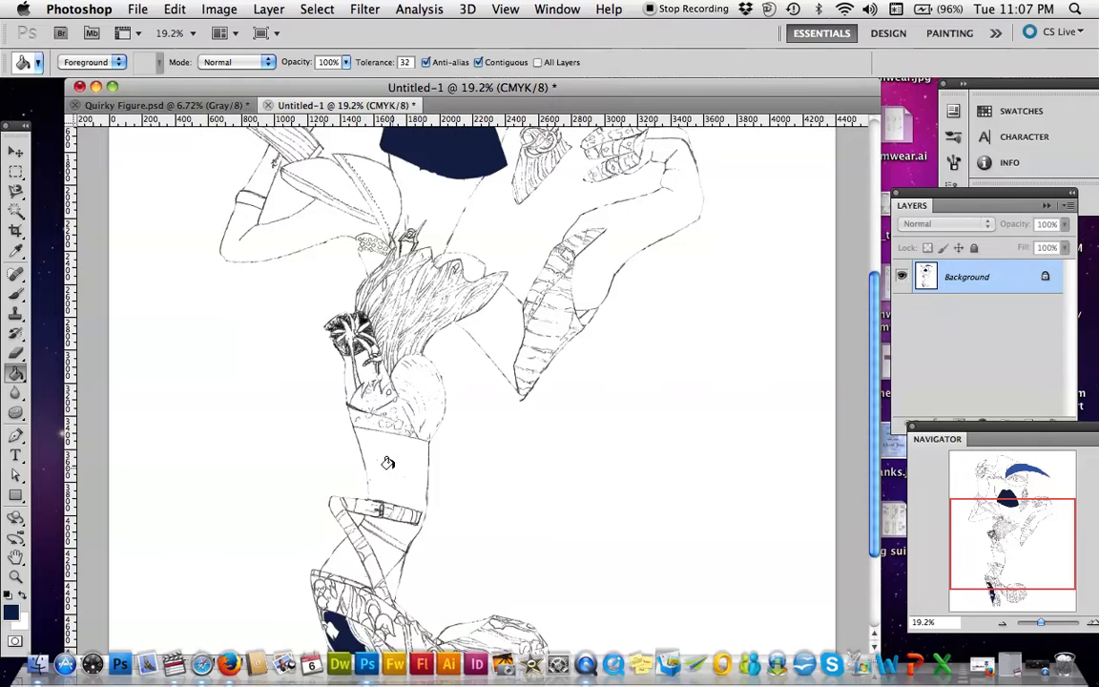
Switch to Safari, search for google.com, and open the Google home page from the results.
{"action": "left_click", "coordinate": [204, 667]}
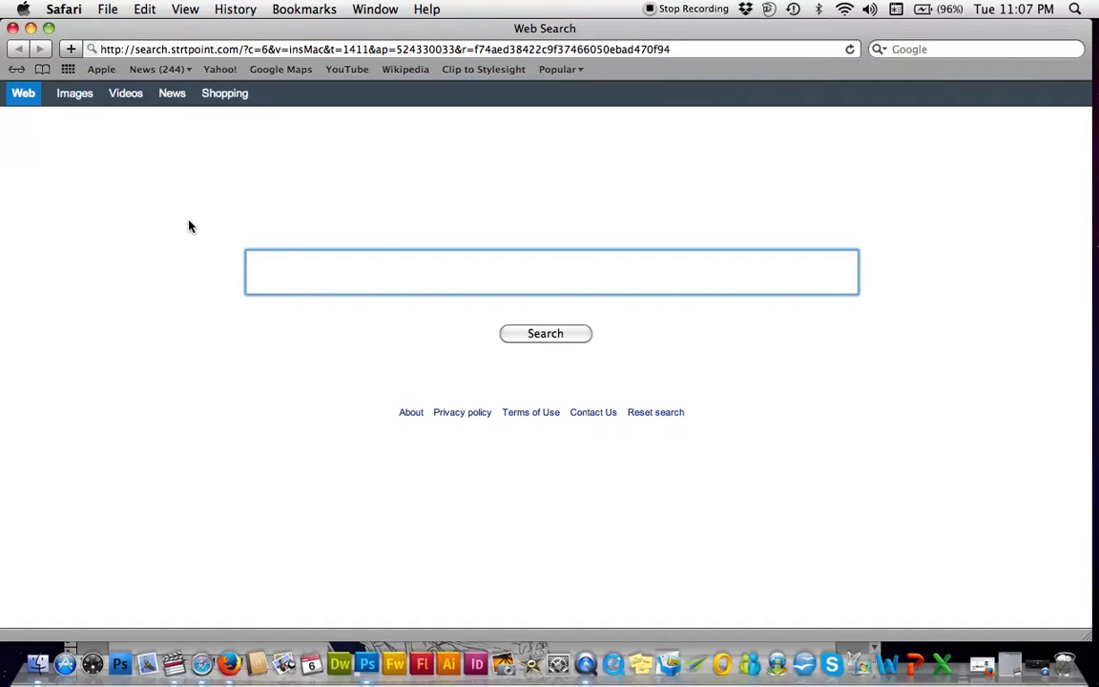
{"action": "type", "text": "googl"}
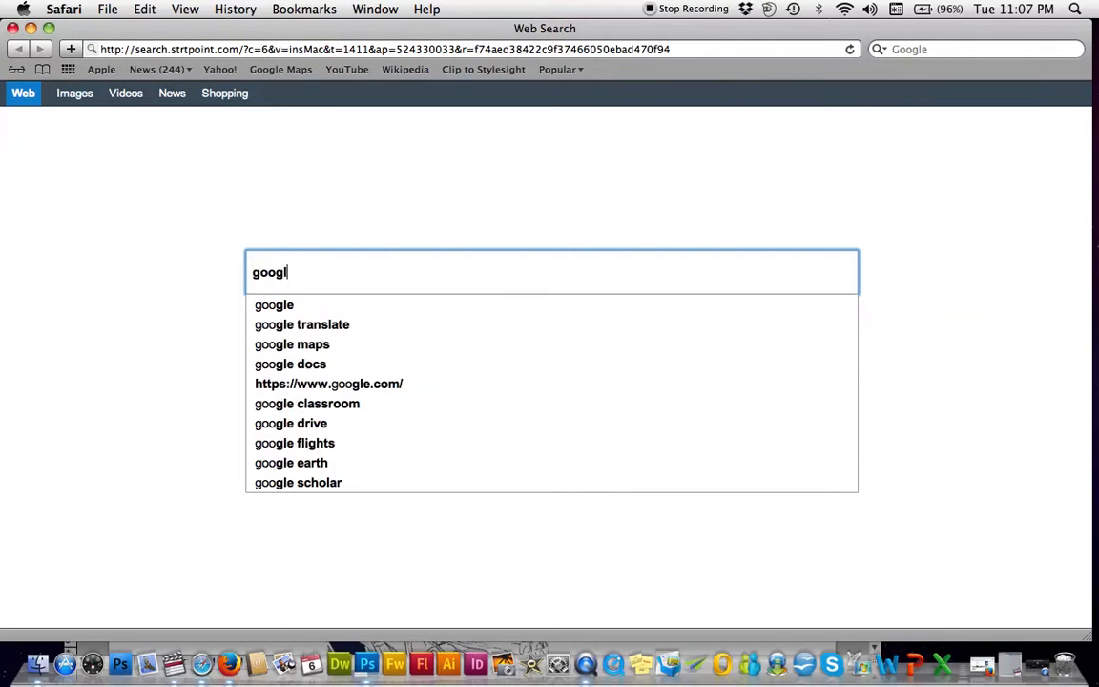
{"action": "type", "text": "e.com"}
{"action": "key", "text": "Return"}
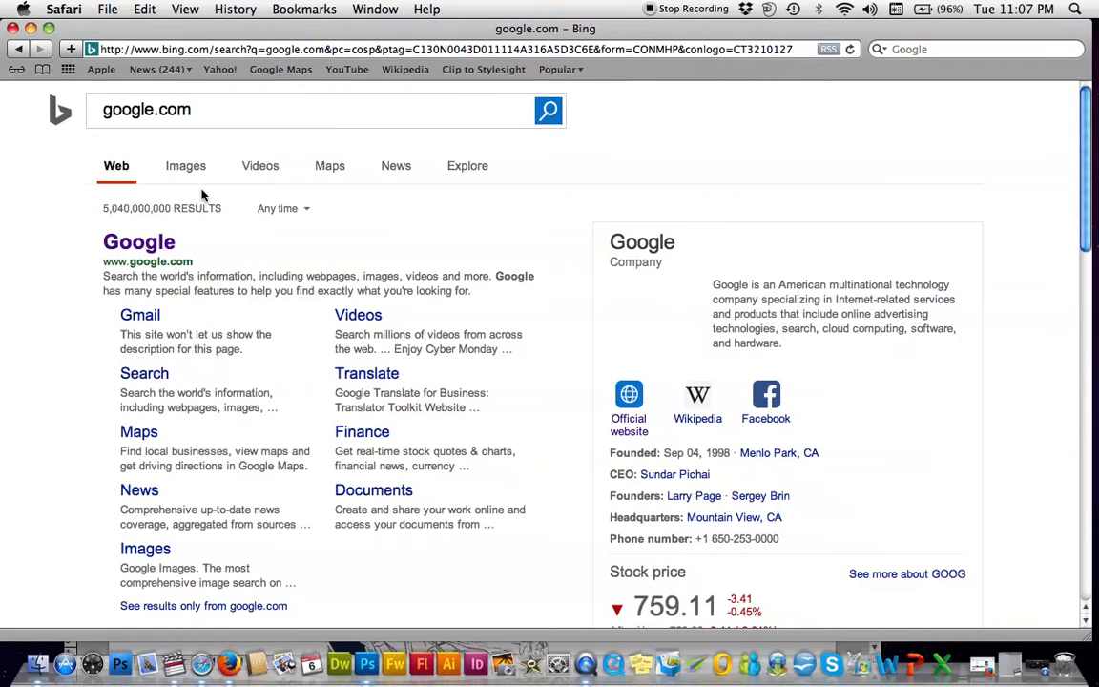
{"action": "left_click", "coordinate": [150, 254]}
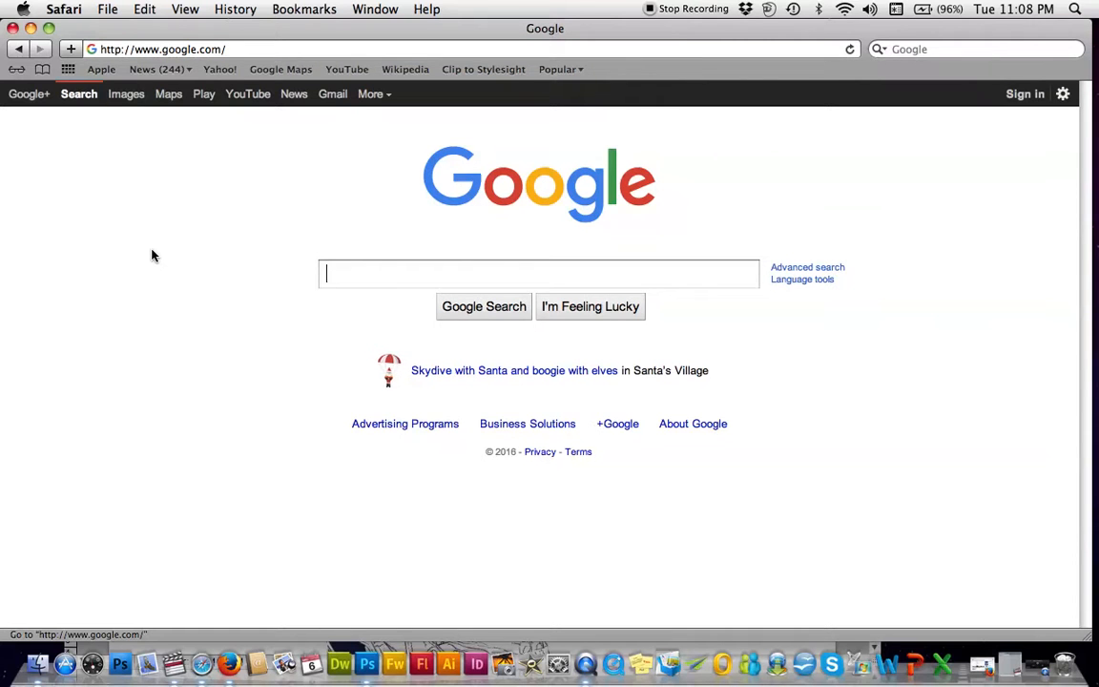
Search Google for "free fashion prints" and show the image results.
{"action": "type", "text": "free fa"}
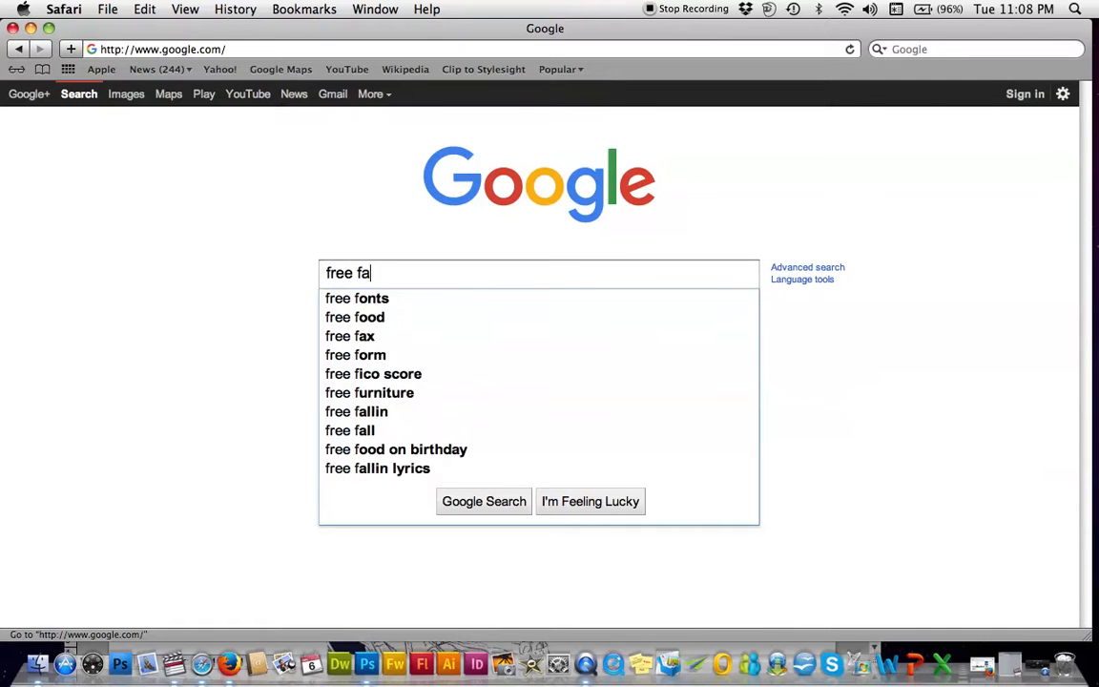
{"action": "type", "text": "shion pr"}
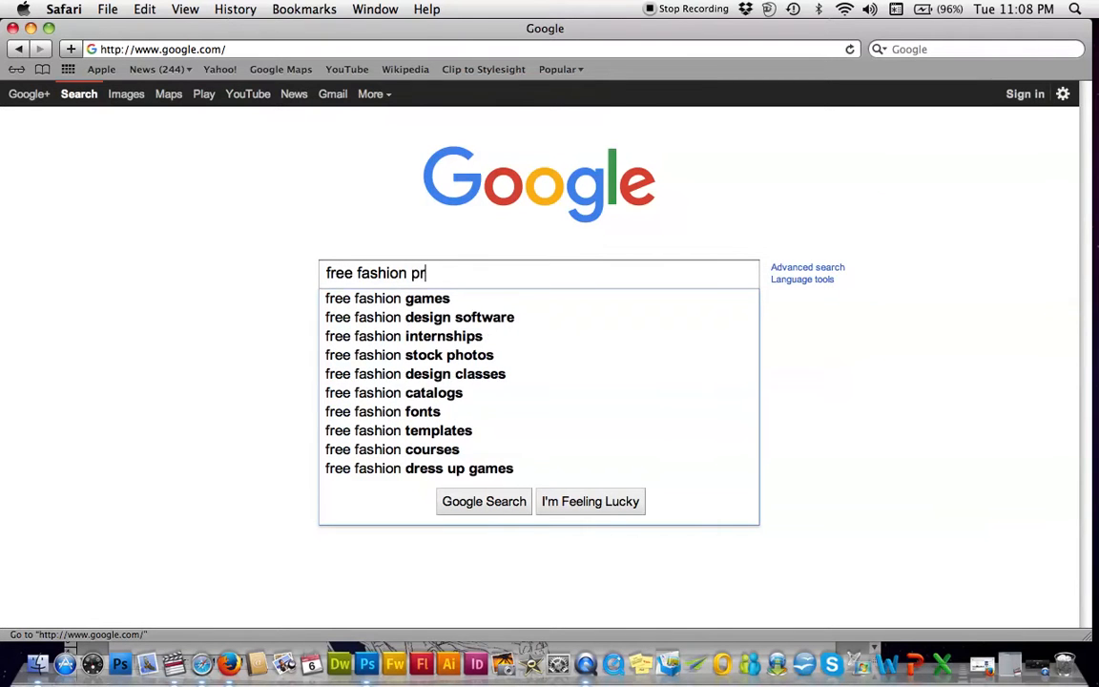
{"action": "type", "text": "ints"}
{"action": "key", "text": "Return"}
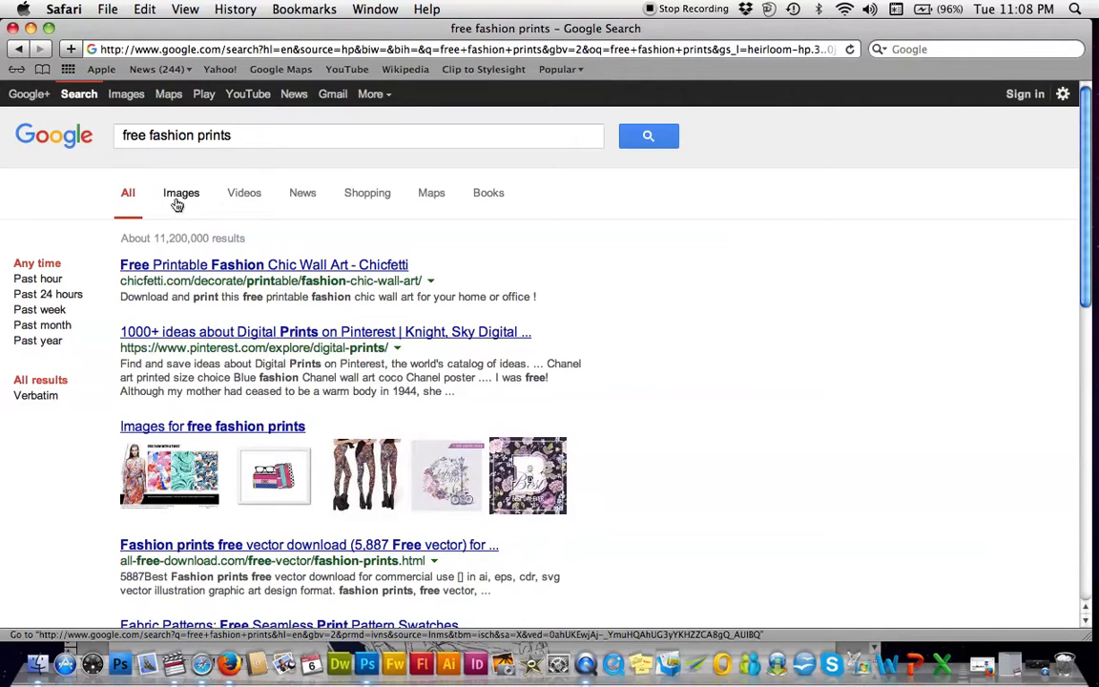
{"action": "left_click", "coordinate": [176, 202]}
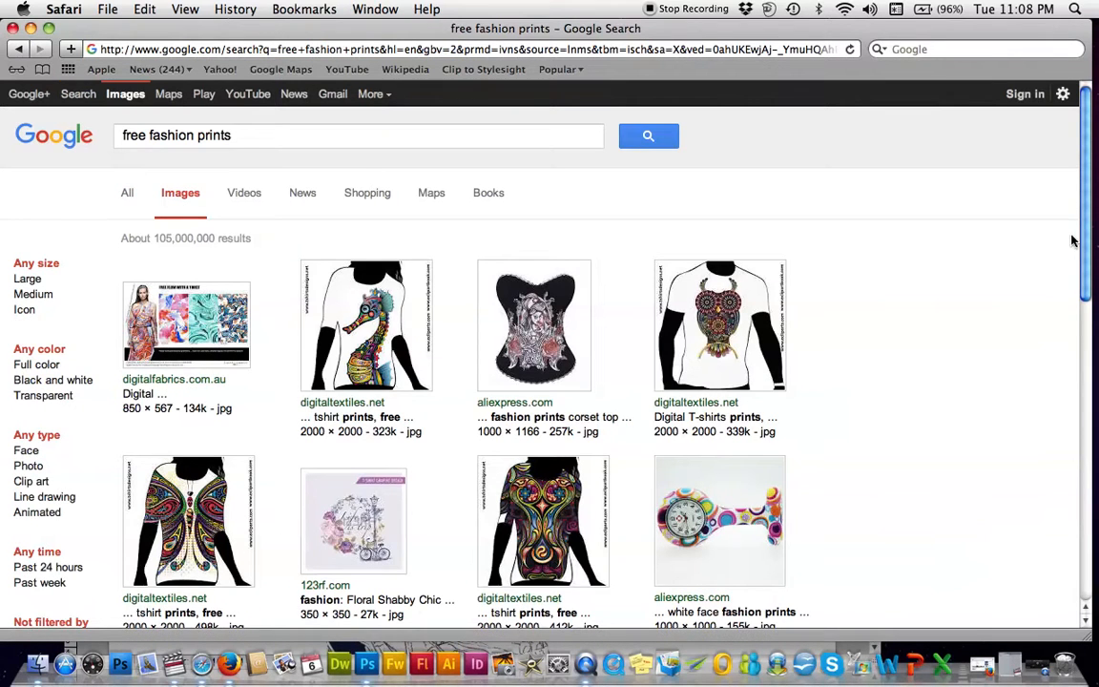
Open the multicolored striped print result from vasare.co.uk and browse its page for print patterns.
{"action": "left_click_drag", "start_coordinate": [1087, 248], "coordinate": [1073, 474]}
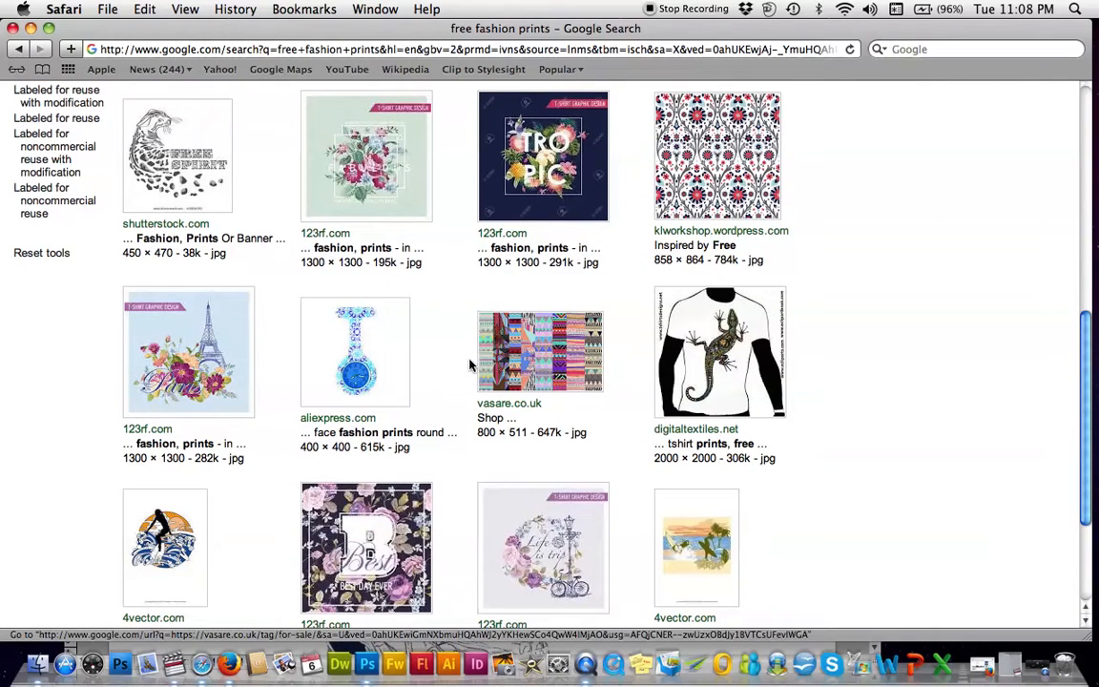
{"action": "left_click", "coordinate": [543, 371]}
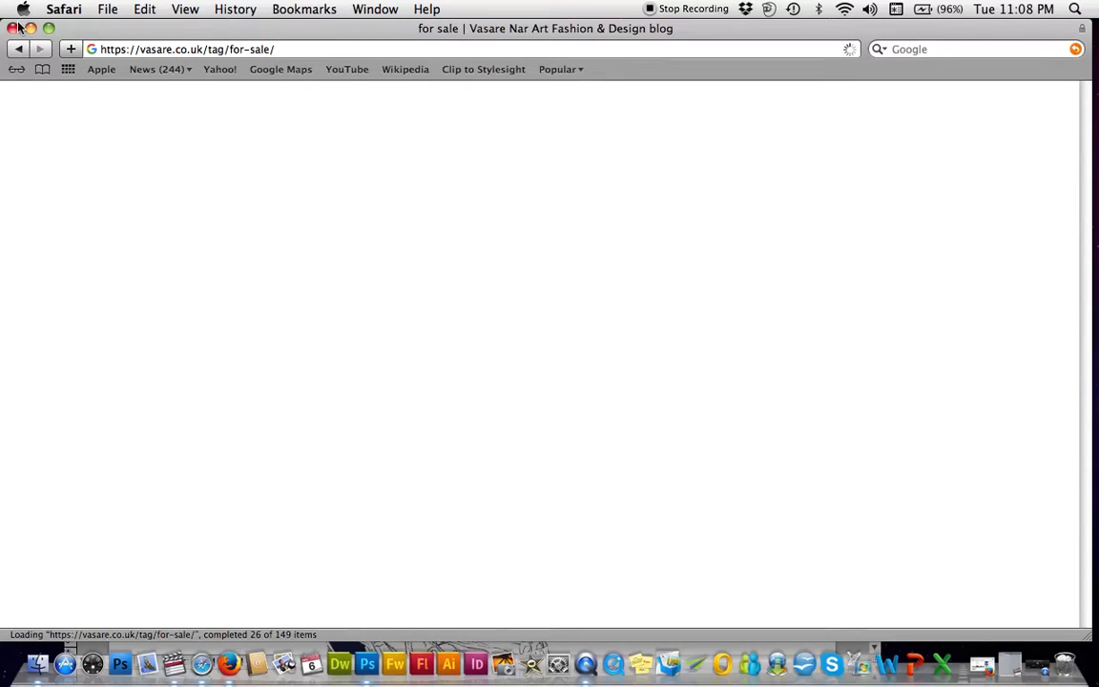
{"action": "mouse_move", "coordinate": [1, 2]}
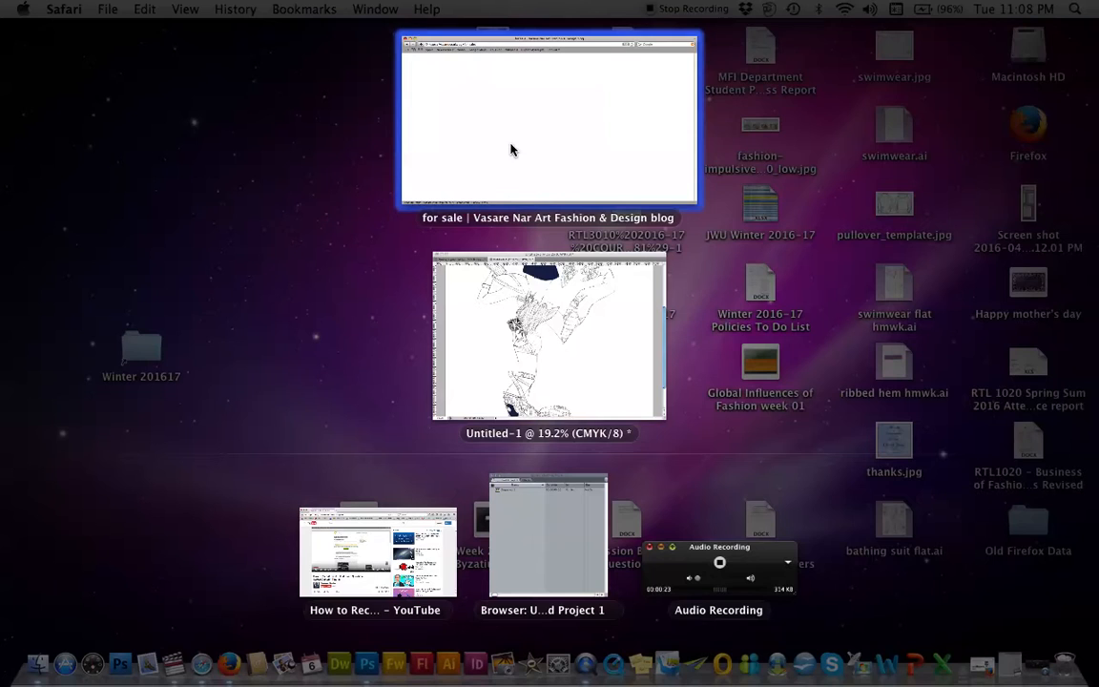
{"action": "left_click", "coordinate": [510, 150]}
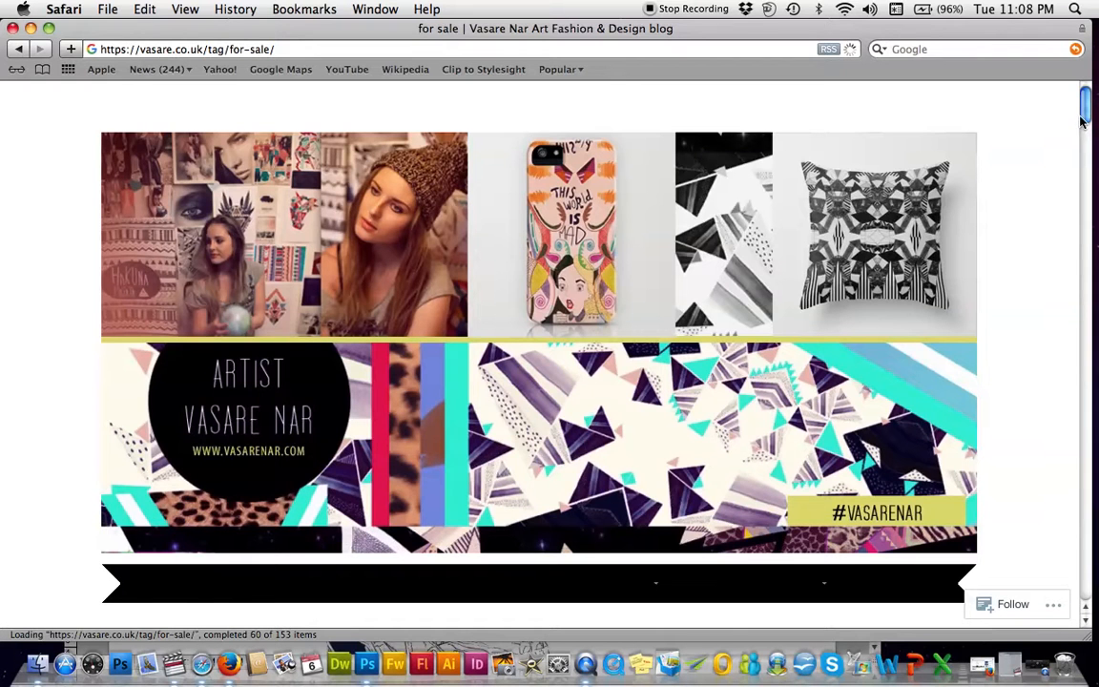
{"action": "scroll", "coordinate": [1088, 143], "scroll_direction": "down", "scroll_amount": 3}
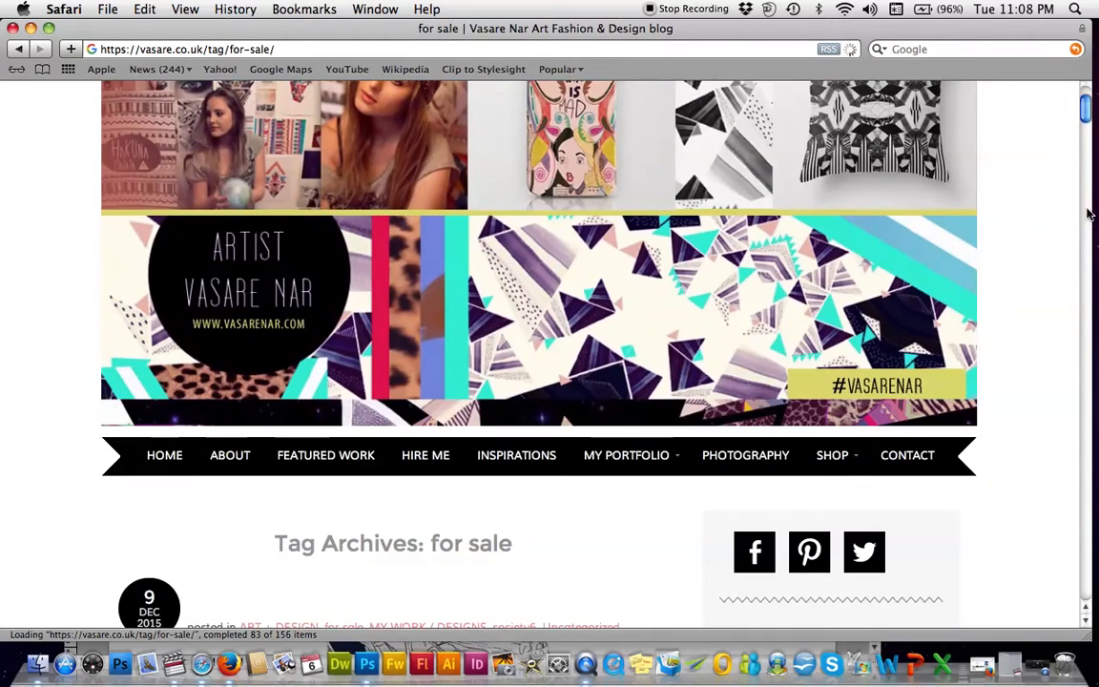
{"action": "scroll", "coordinate": [1094, 250], "scroll_direction": "down", "scroll_amount": 10}
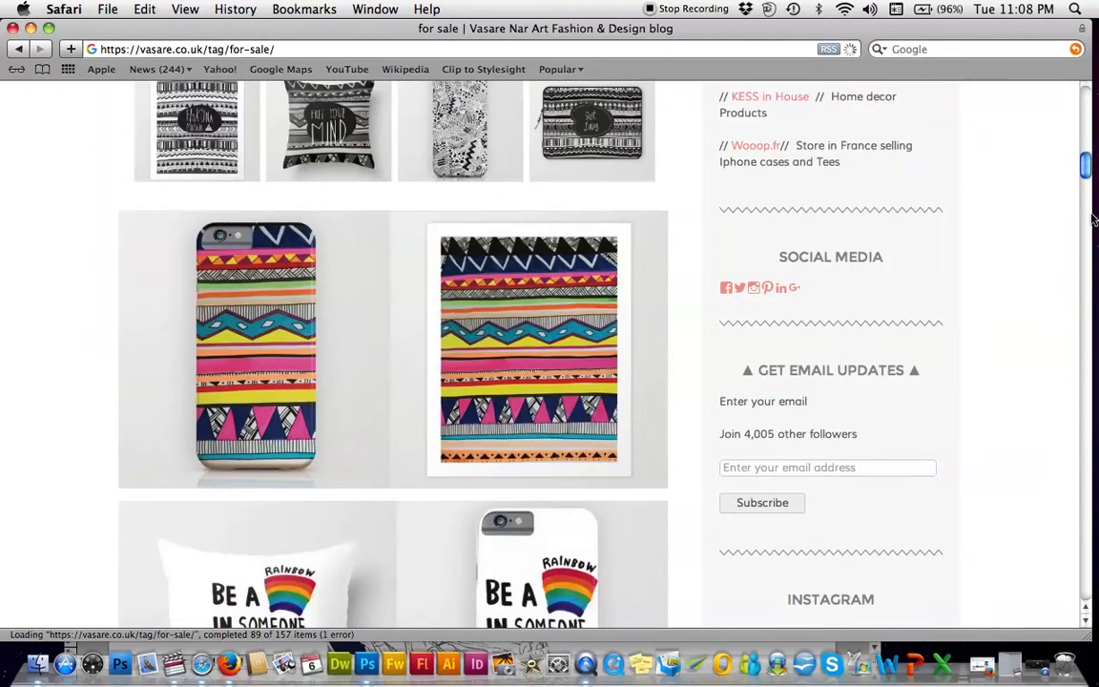
{"action": "mouse_move", "coordinate": [1085, 174]}
{"action": "left_mouse_down"}
{"action": "mouse_move", "coordinate": [1085, 189]}
{"action": "mouse_move", "coordinate": [1085, 180]}
{"action": "left_mouse_up"}
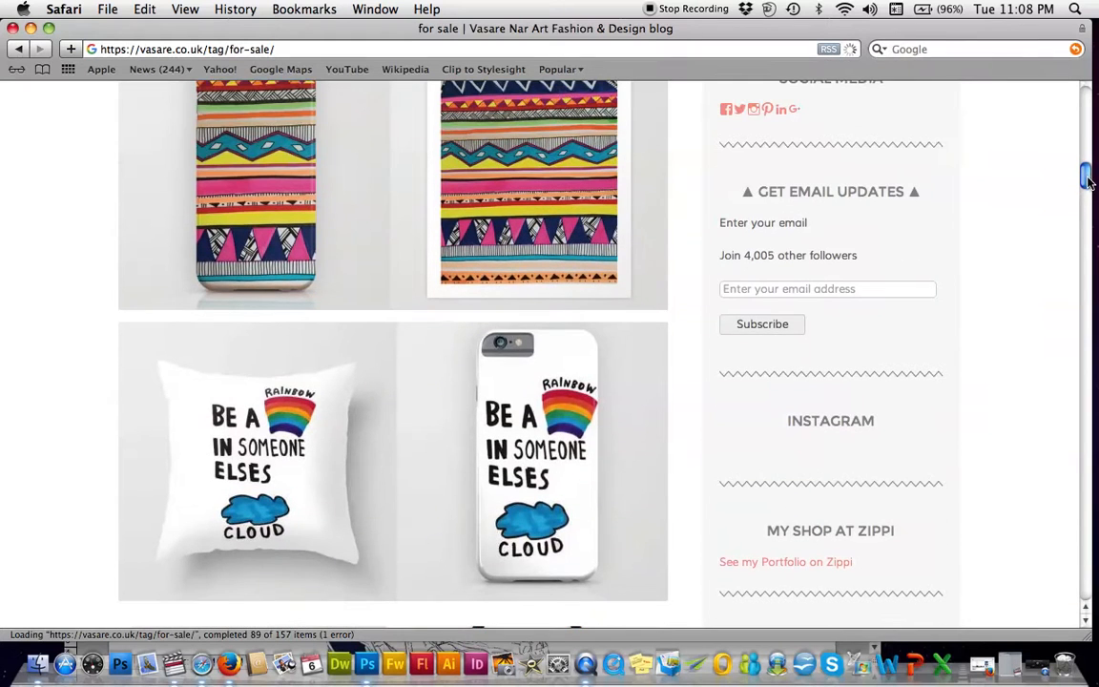
{"action": "scroll", "coordinate": [1094, 232], "scroll_direction": "down", "scroll_amount": 6}
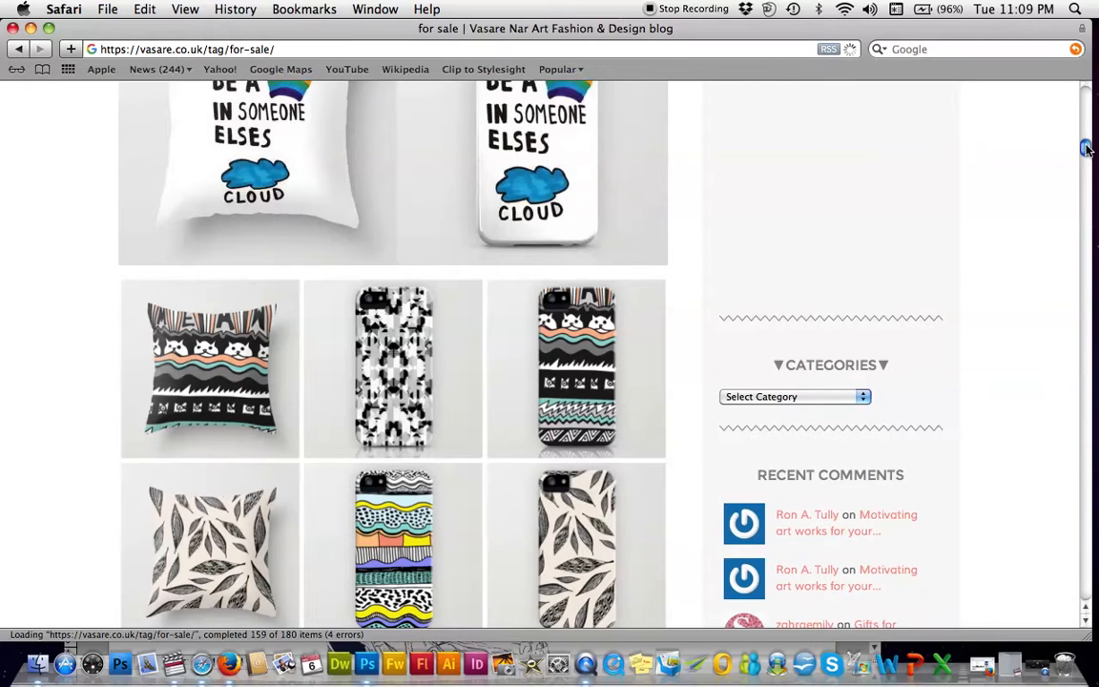
{"action": "left_click_drag", "start_coordinate": [1085, 146], "coordinate": [1087, 247]}
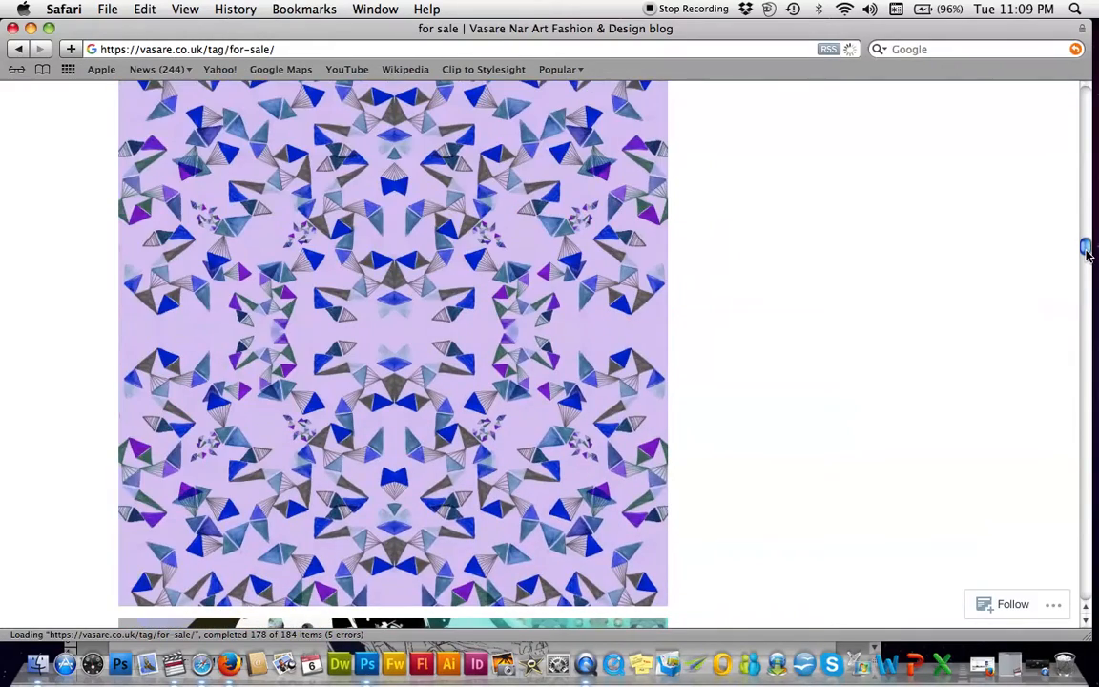
Follow the lilac triangle pattern's link to patternbank.com, and return to the Google image results.
{"action": "left_click", "coordinate": [377, 311]}
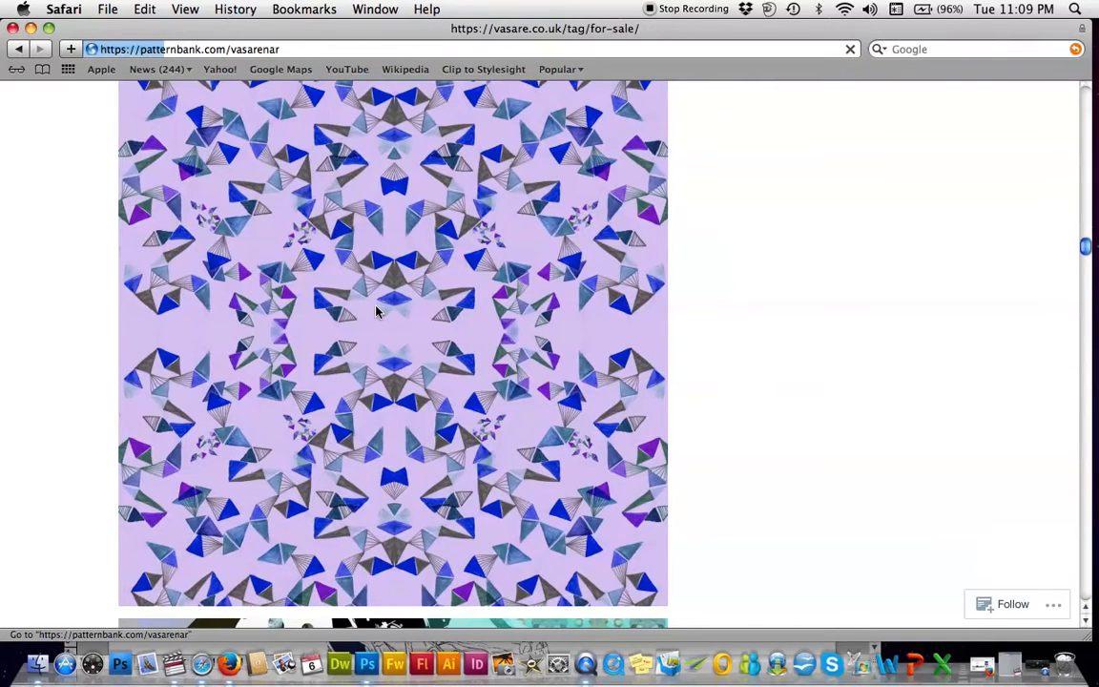
{"action": "mouse_move", "coordinate": [5, 10]}
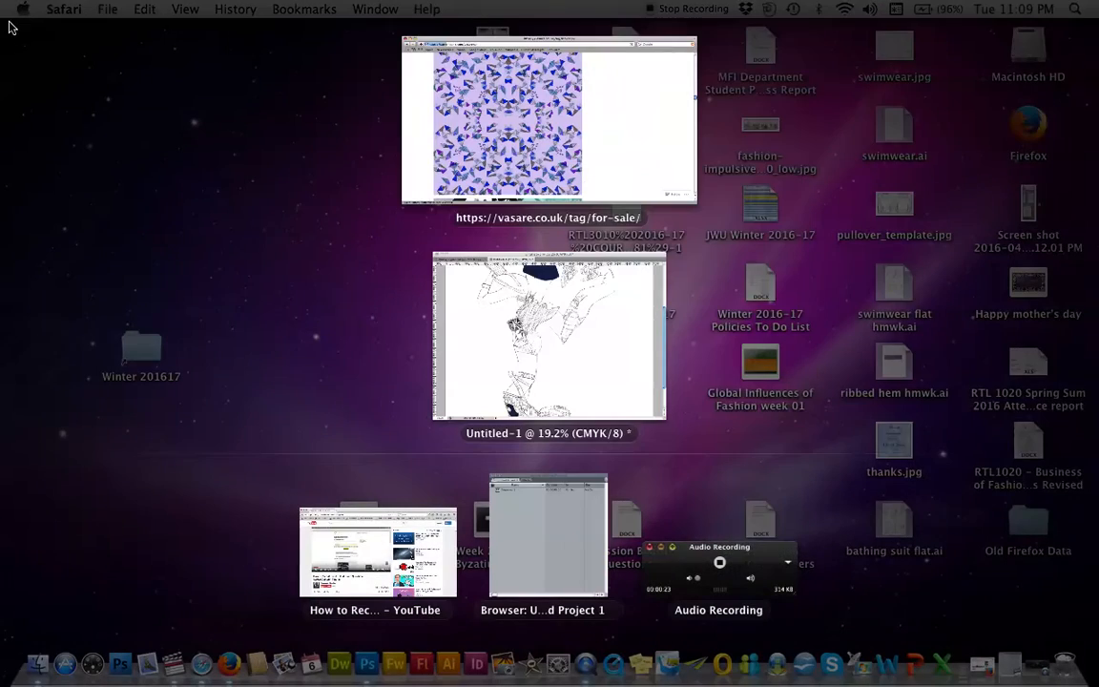
{"action": "left_click", "coordinate": [650, 97]}
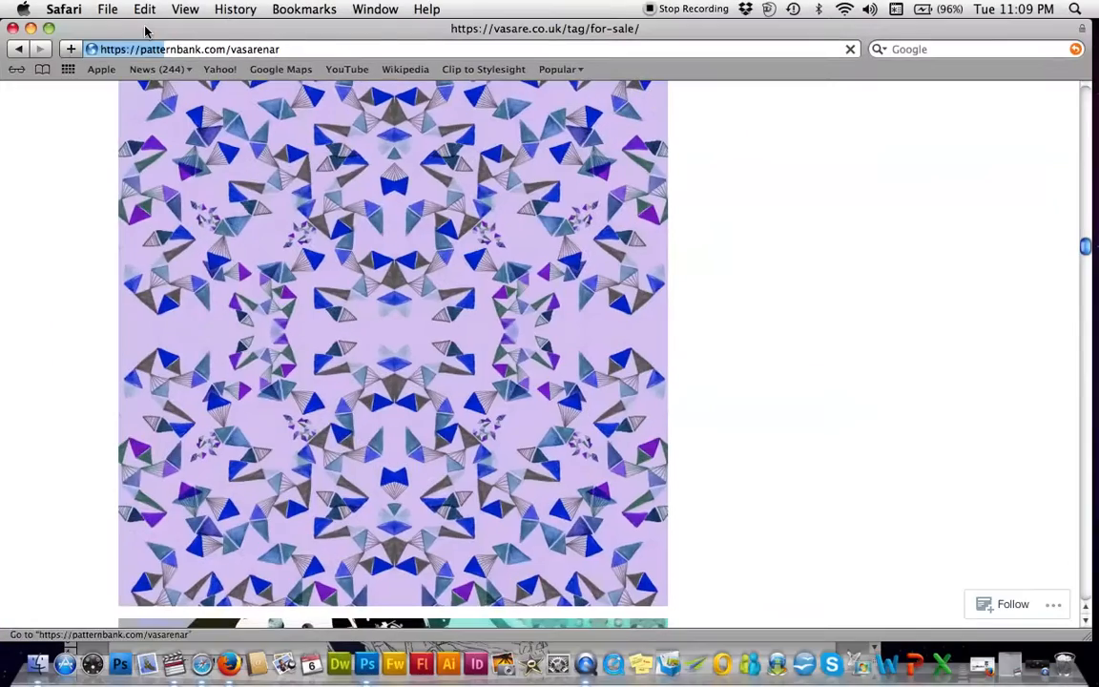
{"action": "left_click", "coordinate": [19, 50]}
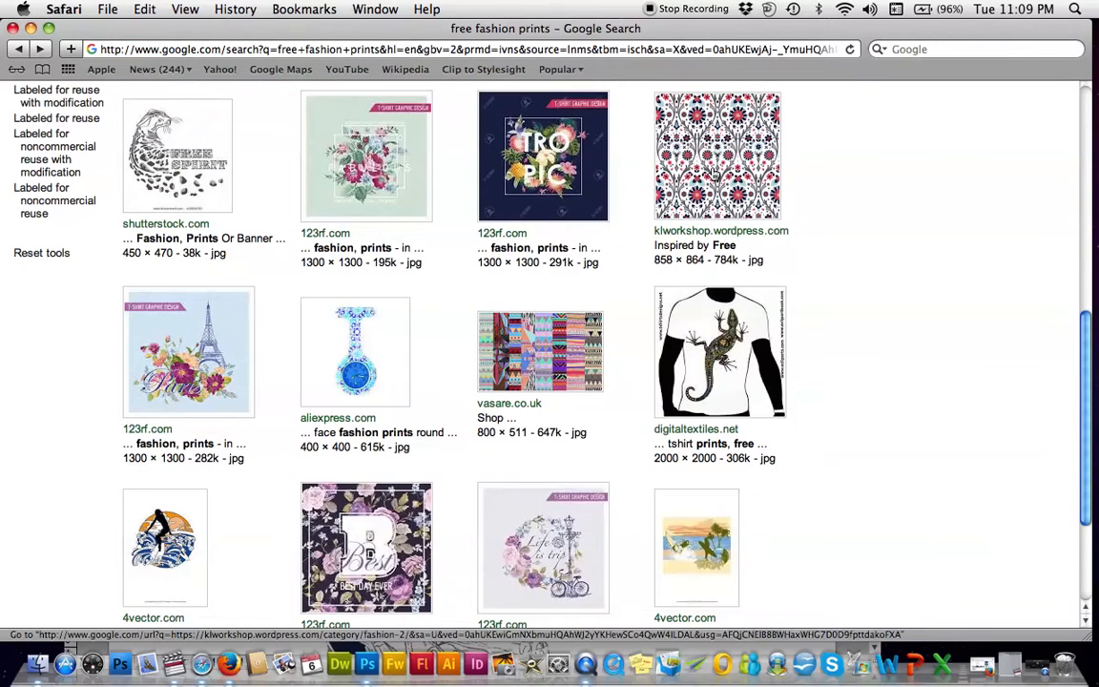
Open the klworkshop.wordpress.com floral print result and view its pattern image at full size and fitted to the window.
{"action": "left_click", "coordinate": [714, 173]}
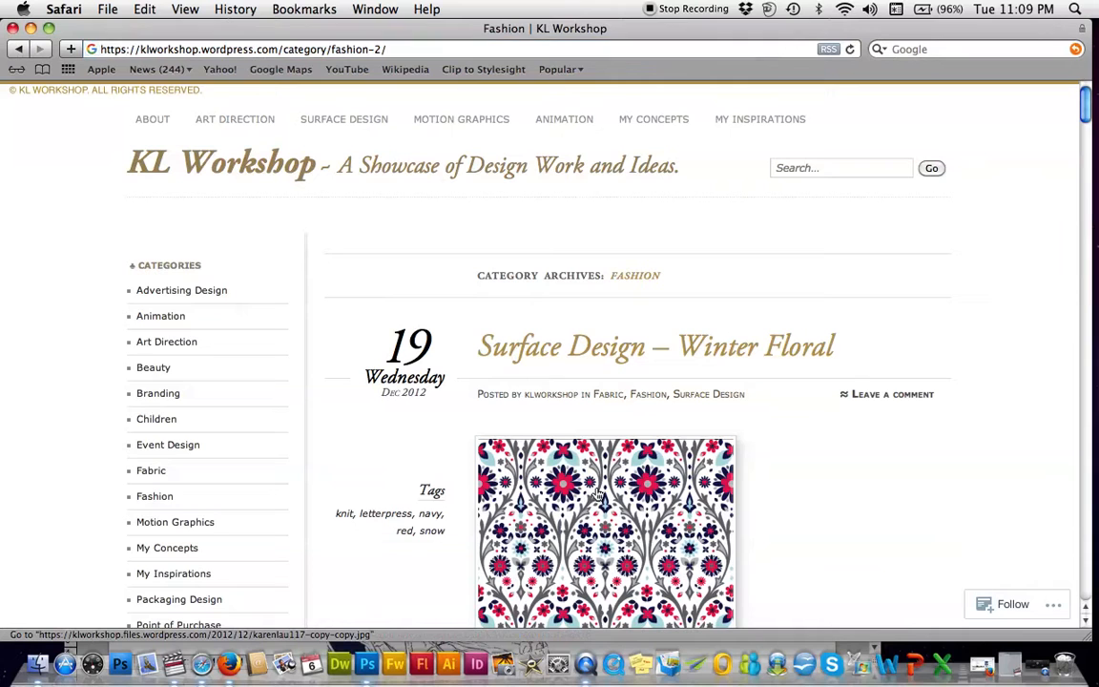
{"action": "left_click", "coordinate": [598, 493]}
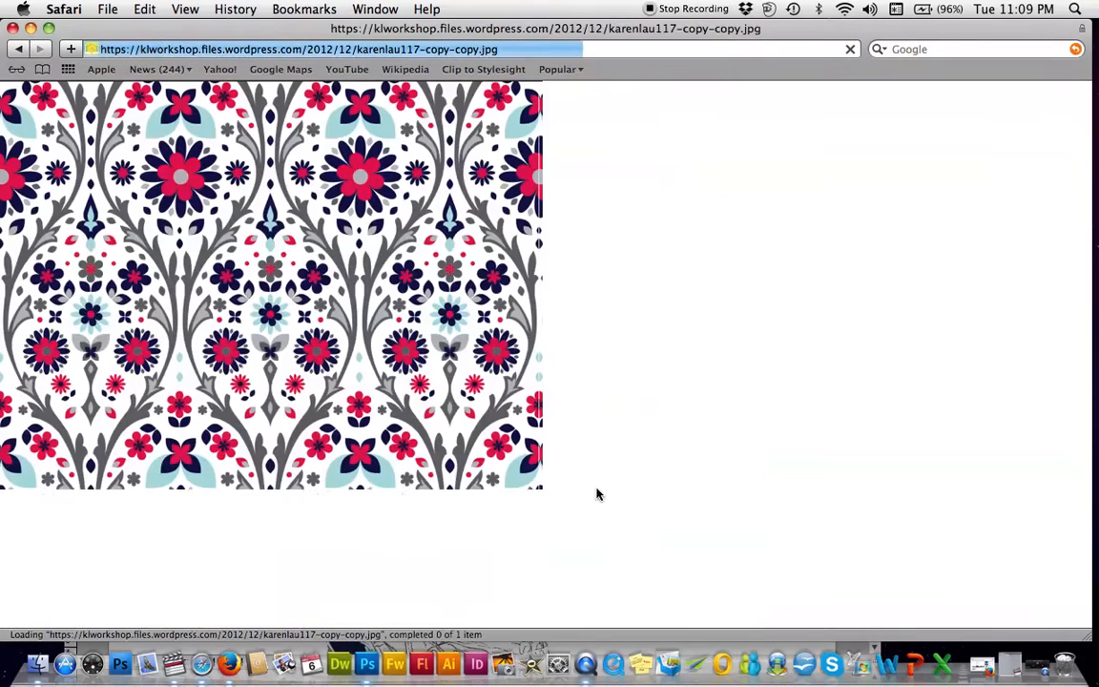
{"action": "left_click", "coordinate": [290, 299]}
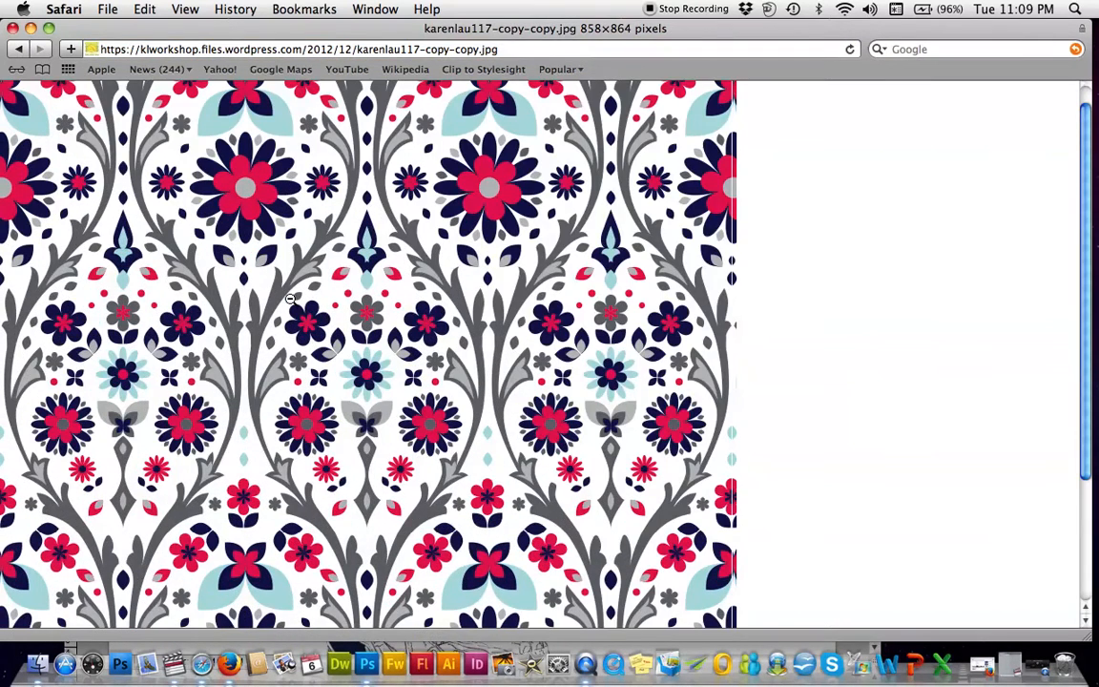
{"action": "left_click", "coordinate": [297, 303]}
{"action": "left_click", "coordinate": [297, 303]}
{"action": "left_click", "coordinate": [297, 303]}
{"action": "mouse_move", "coordinate": [3, 3]}
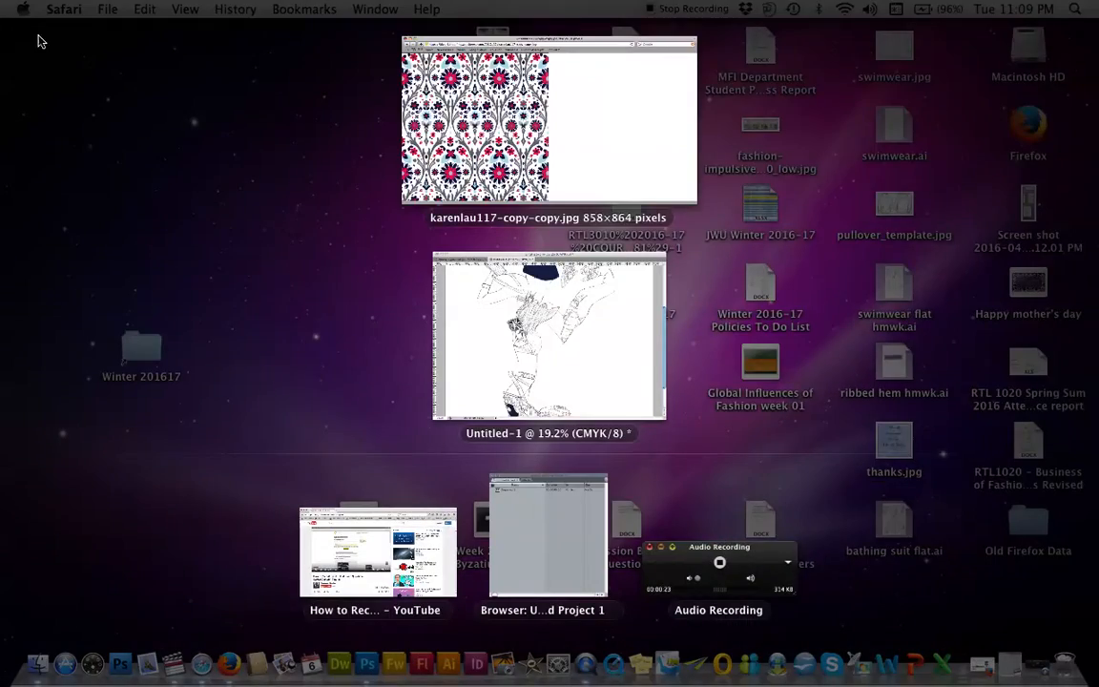
{"action": "left_click", "coordinate": [514, 146]}
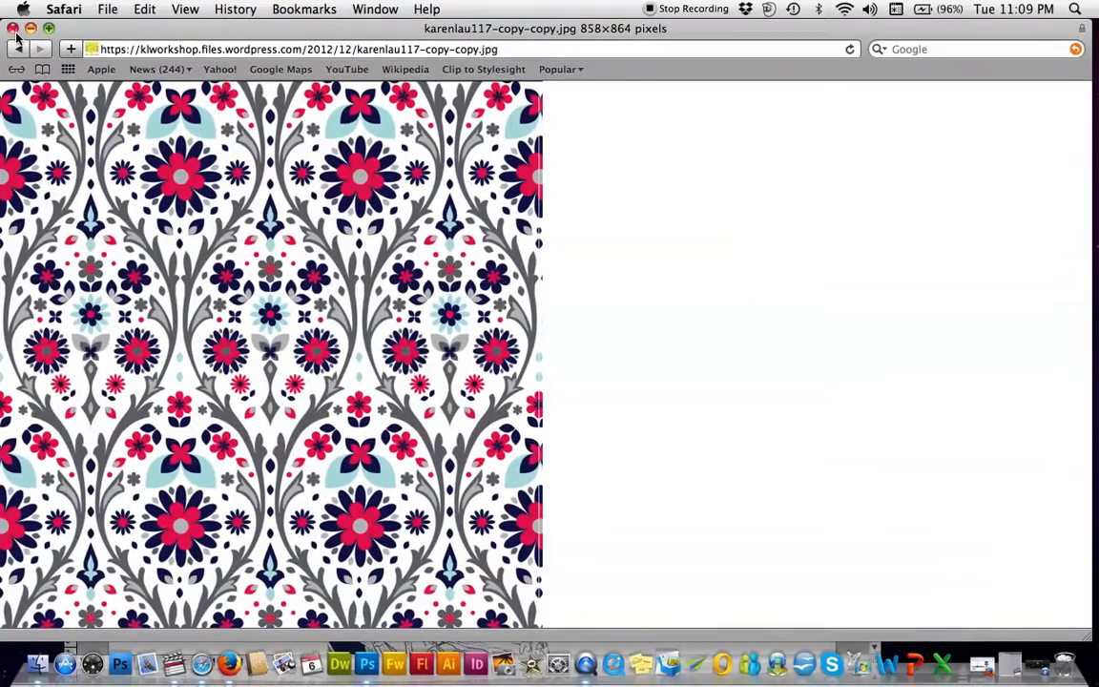
Return to the Google image results and search for "free swatches prints" instead.
{"action": "left_click", "coordinate": [19, 50]}
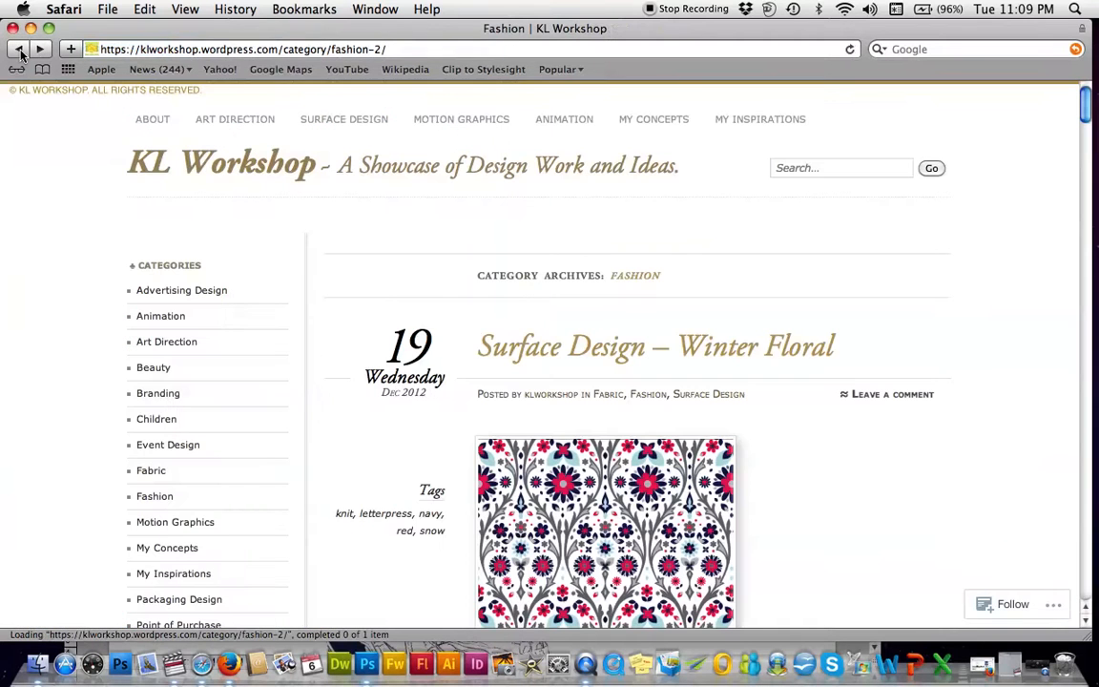
{"action": "left_click", "coordinate": [19, 49]}
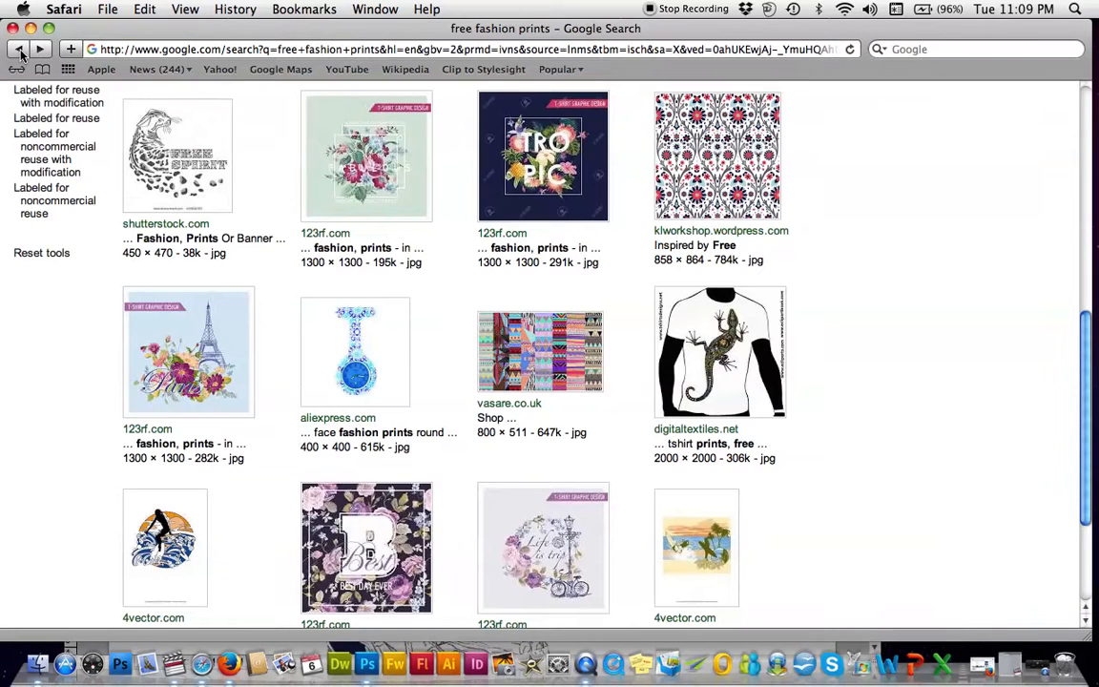
{"action": "left_click_drag", "start_coordinate": [1091, 420], "coordinate": [1097, 131]}
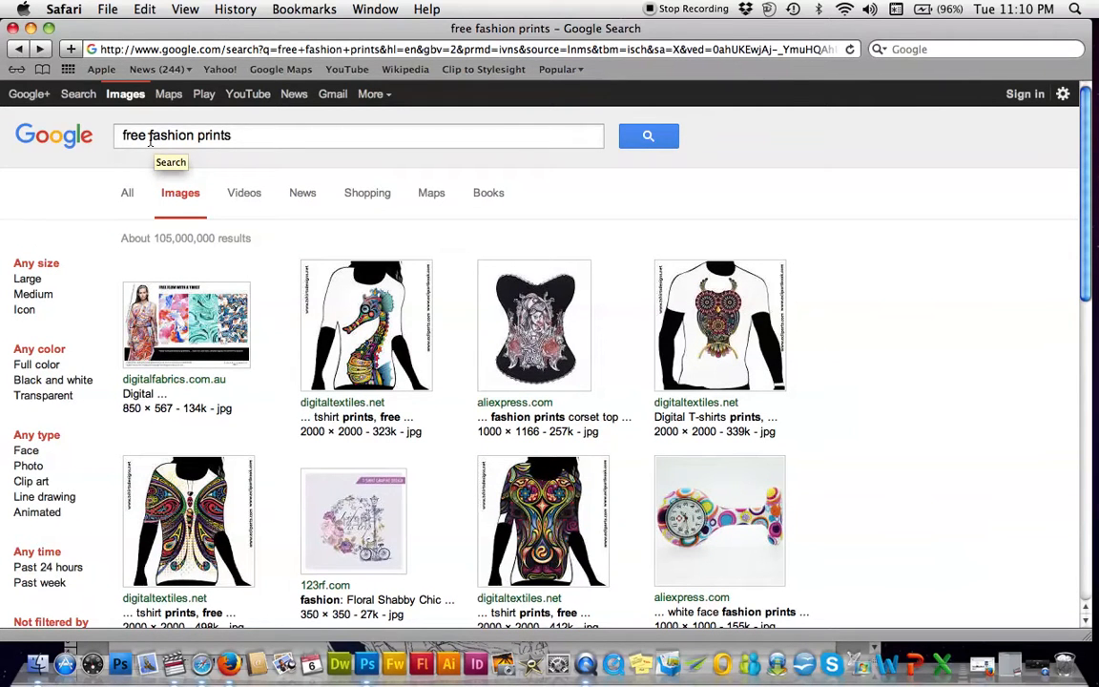
{"action": "left_click_drag", "start_coordinate": [194, 137], "coordinate": [151, 135]}
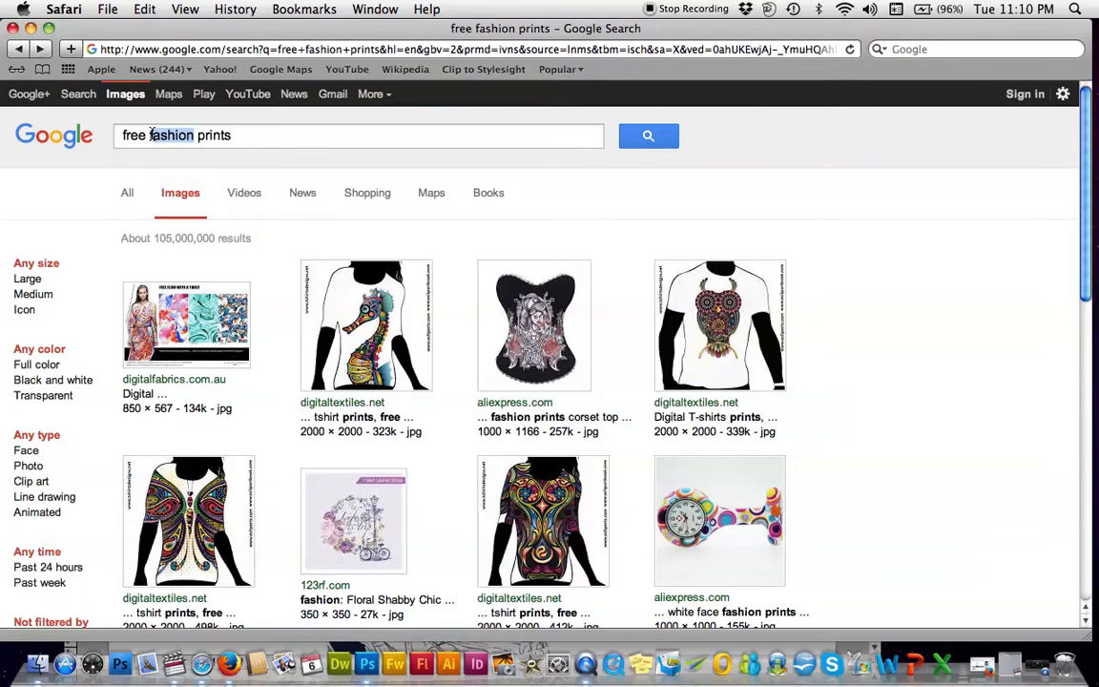
{"action": "type", "text": "swatches"}
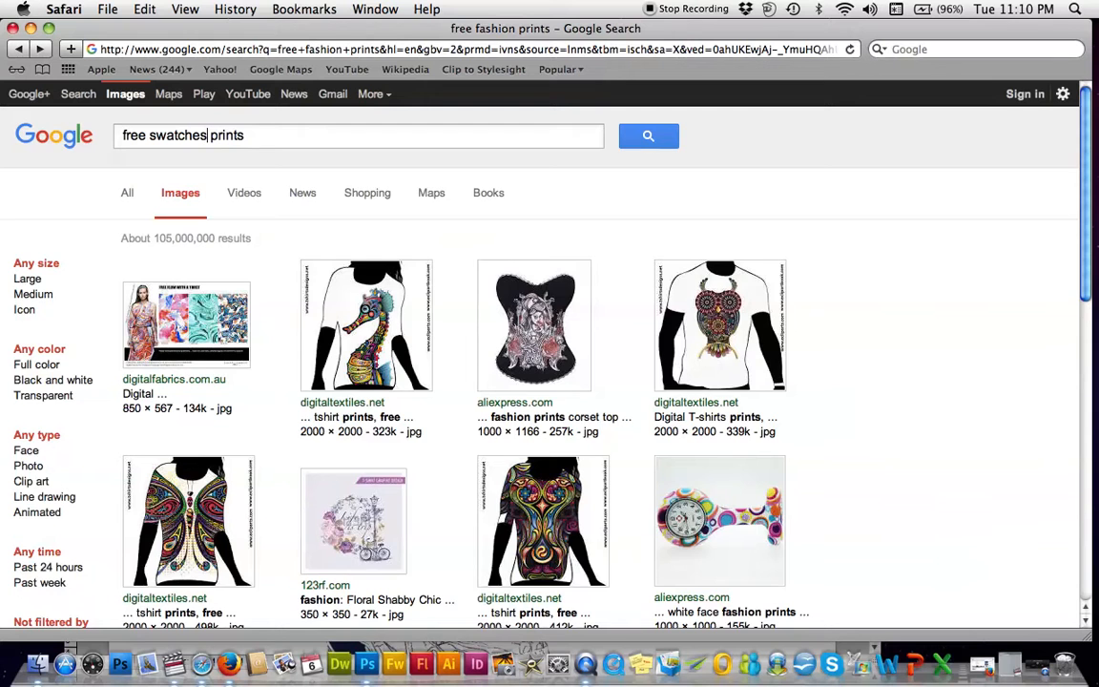
{"action": "key", "text": "Return"}
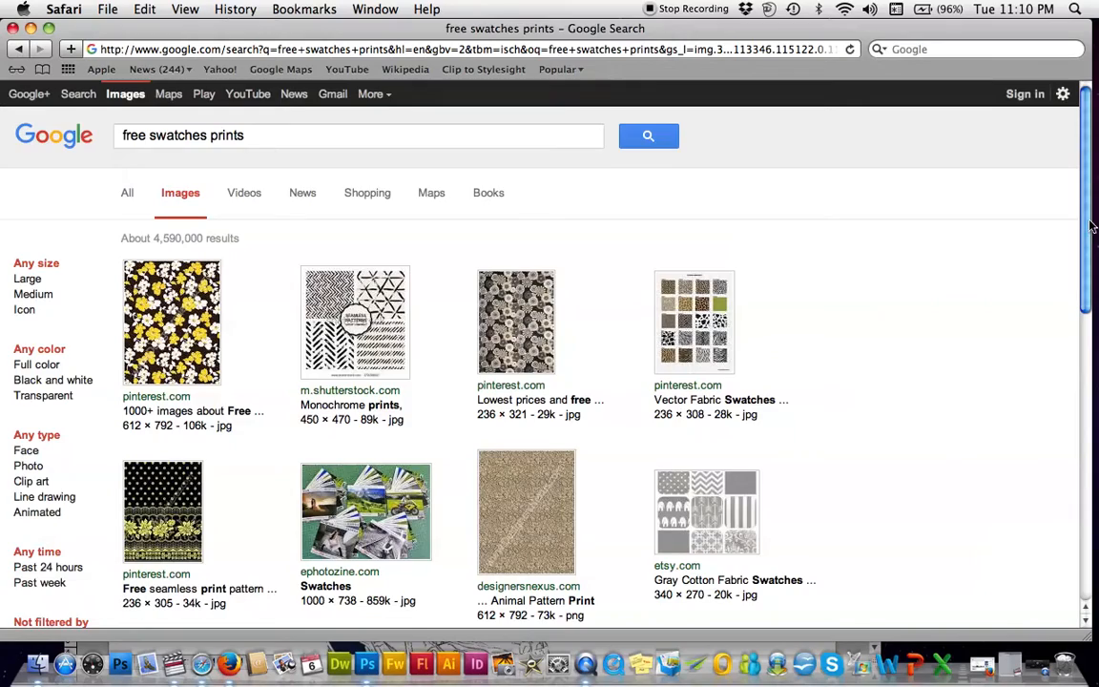
Open the yellow and white floral Pinterest result, and go back to the swatch image results.
{"action": "mouse_move", "coordinate": [1093, 236]}
{"action": "left_mouse_down"}
{"action": "mouse_move", "coordinate": [1095, 480]}
{"action": "mouse_move", "coordinate": [1092, 238]}
{"action": "left_mouse_up"}
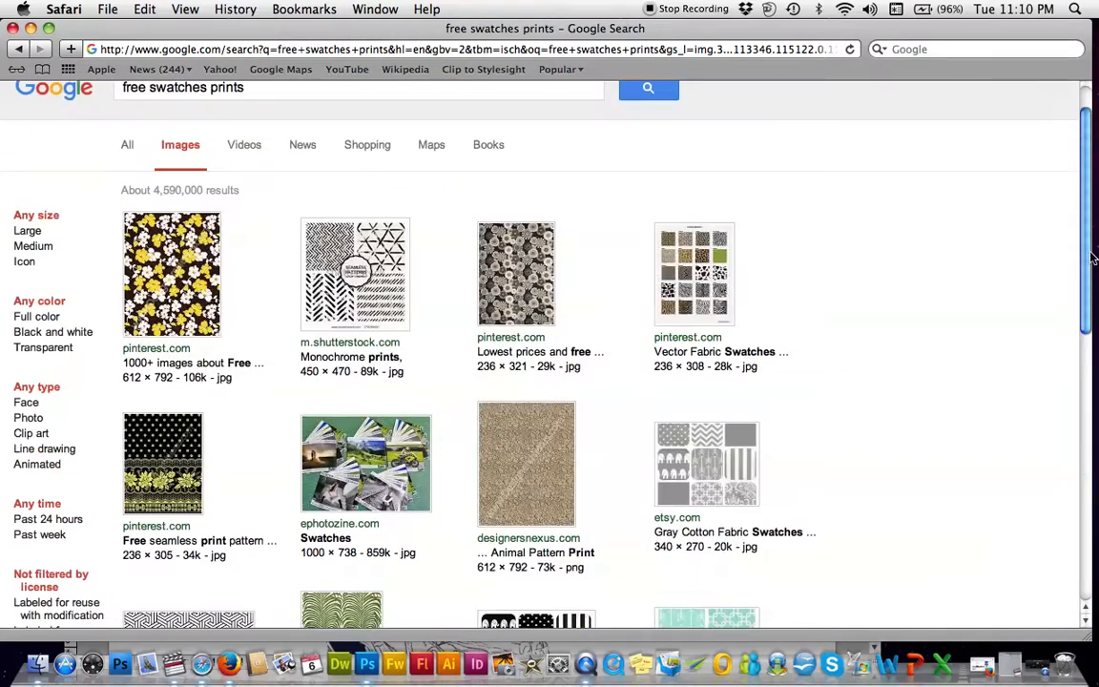
{"action": "left_click", "coordinate": [179, 269]}
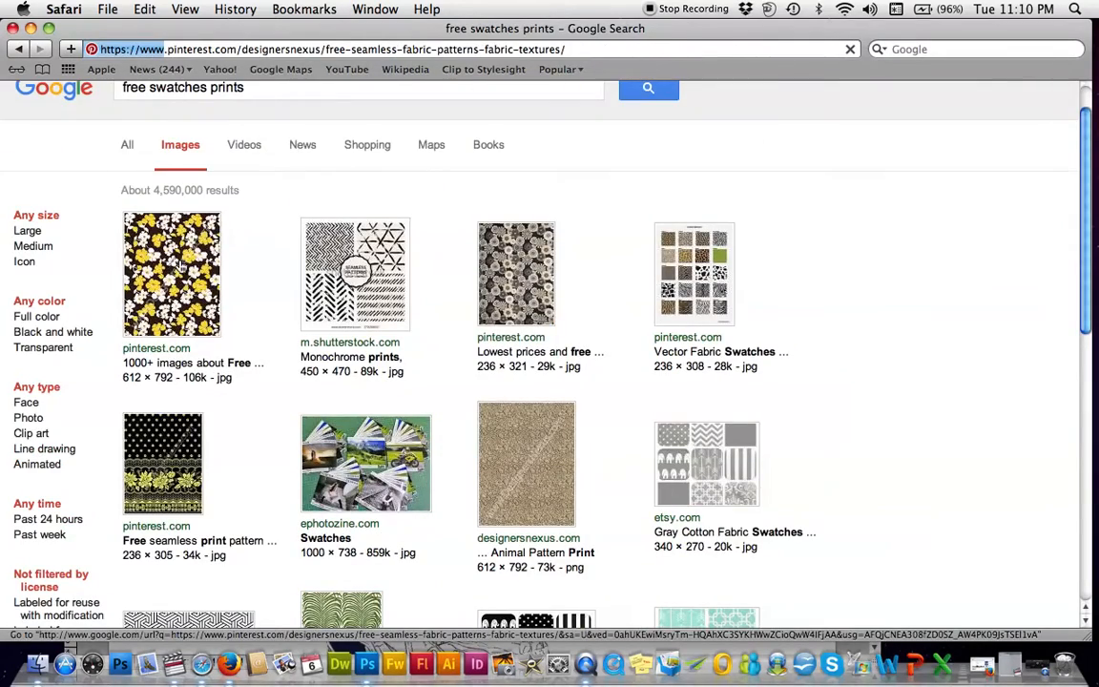
{"action": "left_click", "coordinate": [15, 50]}
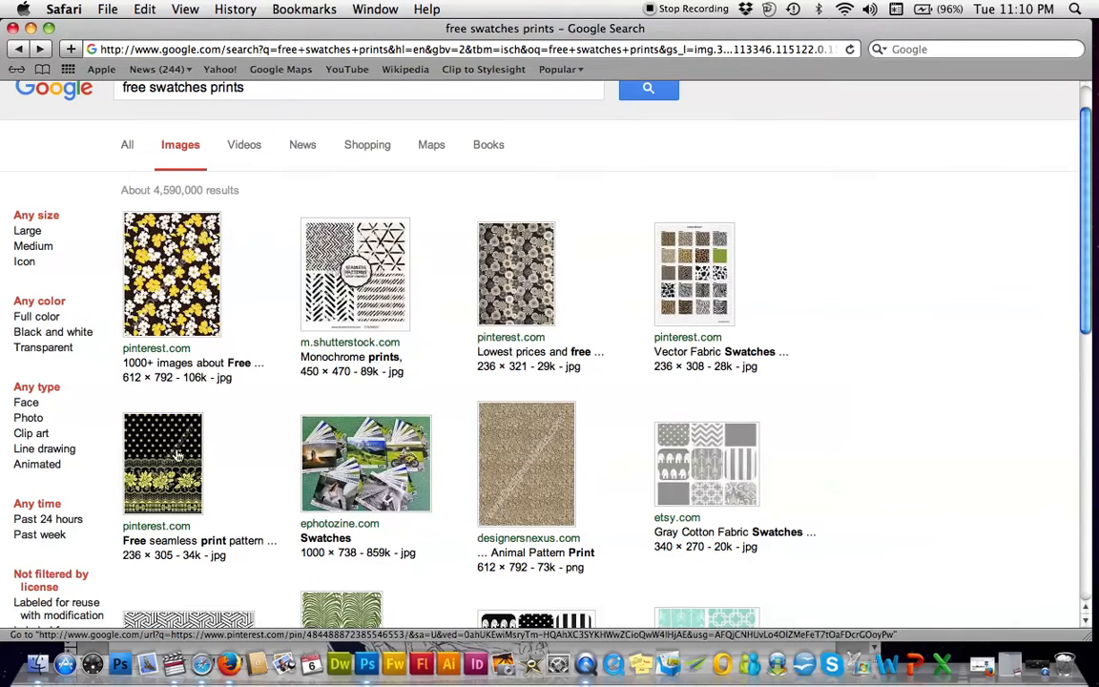
Browse the remaining swatch images and continue through the second page of results.
{"action": "left_click_drag", "start_coordinate": [1095, 194], "coordinate": [1096, 516]}
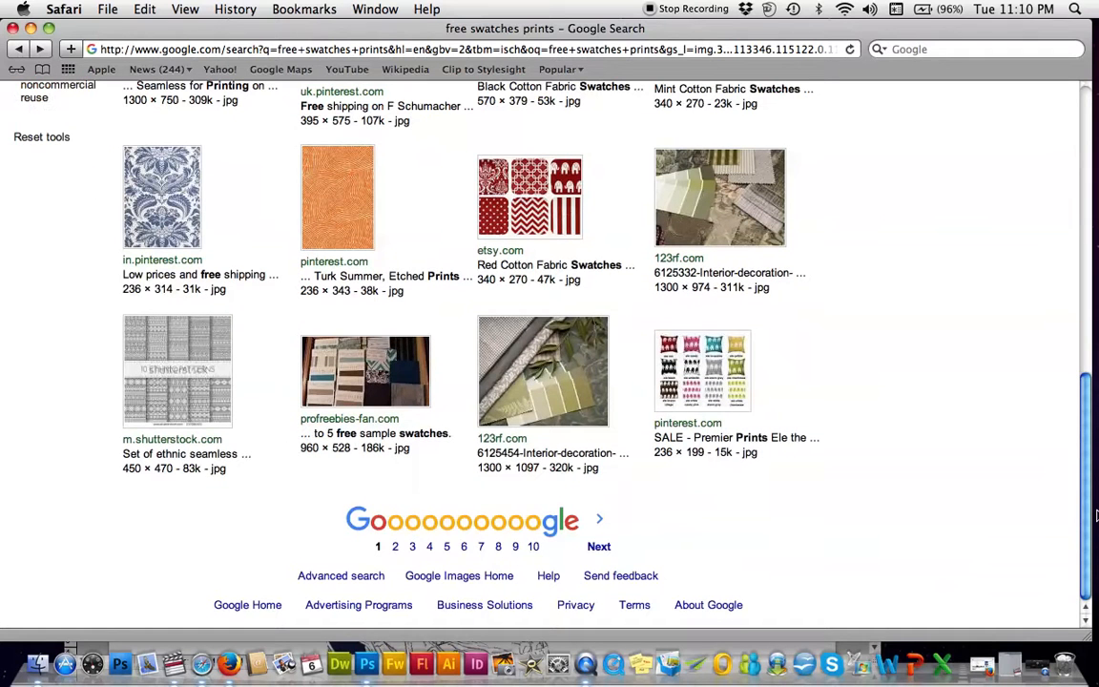
{"action": "left_click", "coordinate": [601, 556]}
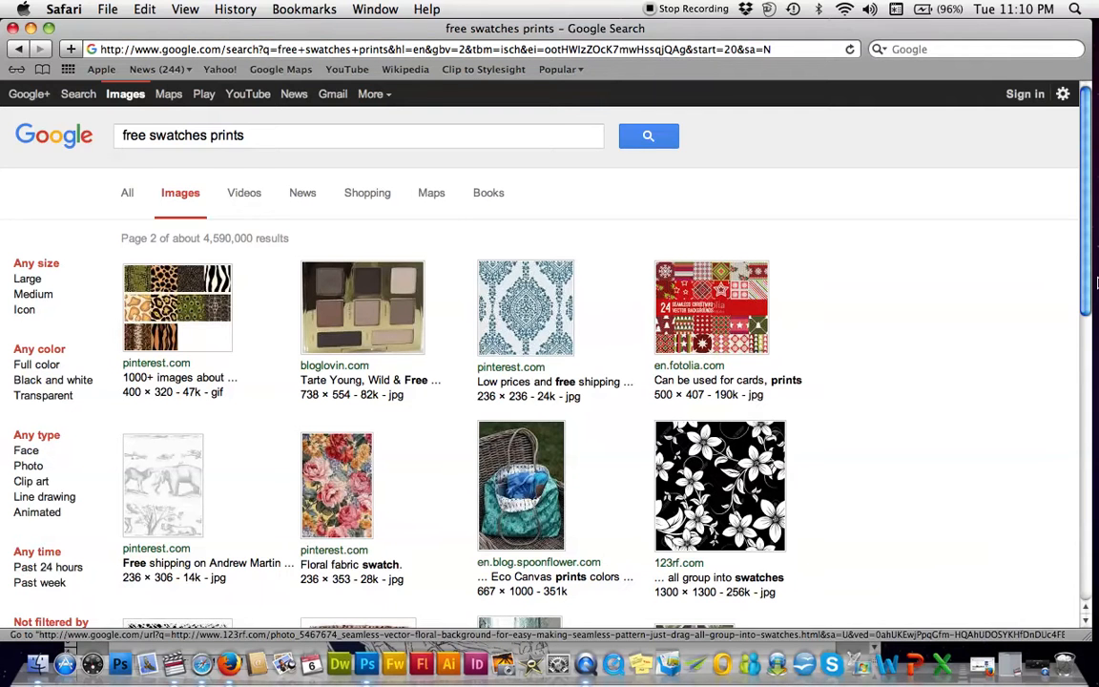
{"action": "left_click_drag", "start_coordinate": [1085, 272], "coordinate": [1096, 396]}
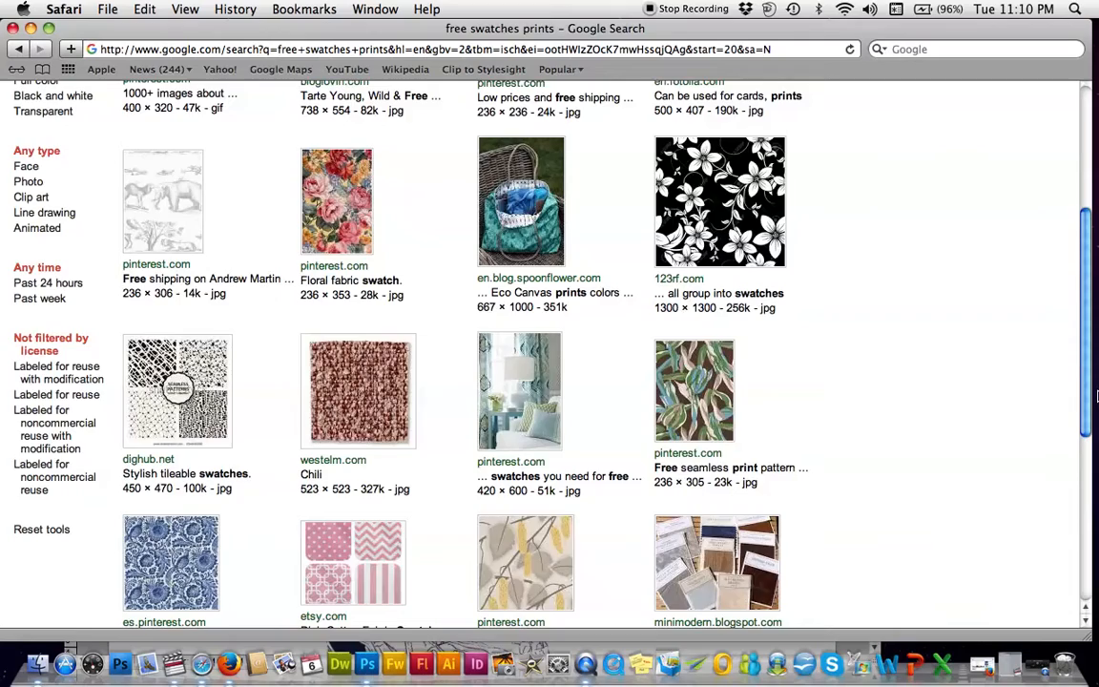
{"action": "scroll", "coordinate": [983, 434], "scroll_direction": "down", "scroll_amount": 8}
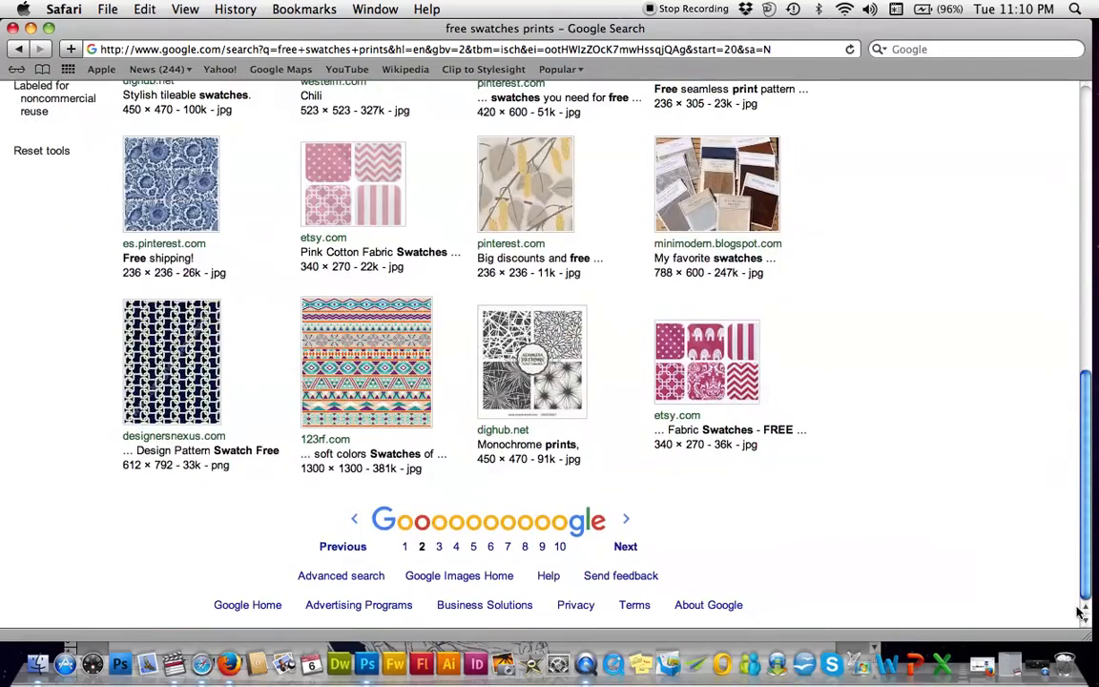
Change the Google image search to "free colorful swatches" and run it.
{"action": "scroll", "coordinate": [972, 536], "scroll_direction": "up", "scroll_amount": 15}
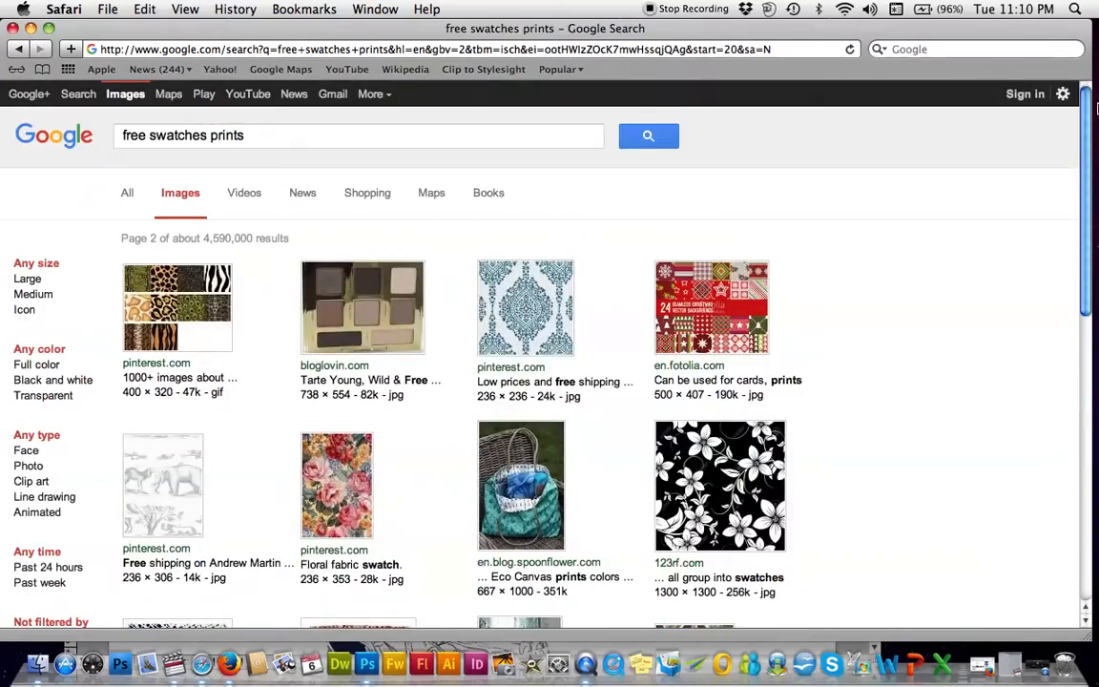
{"action": "left_click", "coordinate": [153, 139]}
{"action": "type", "text": "color "}
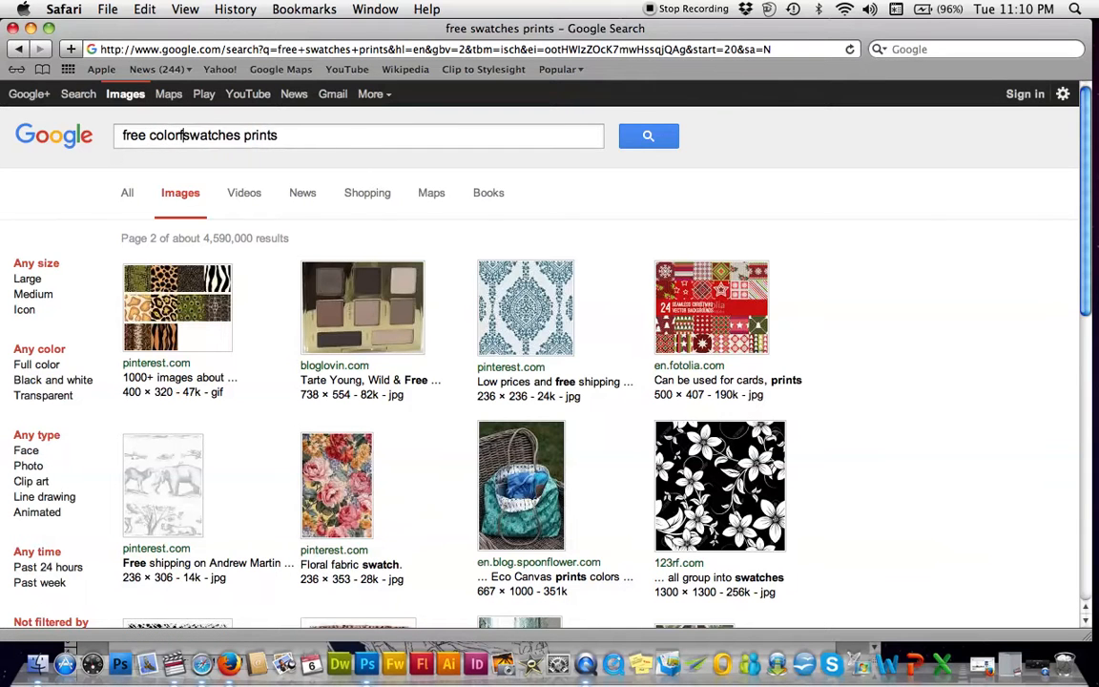
{"action": "type", "text": "ul"}
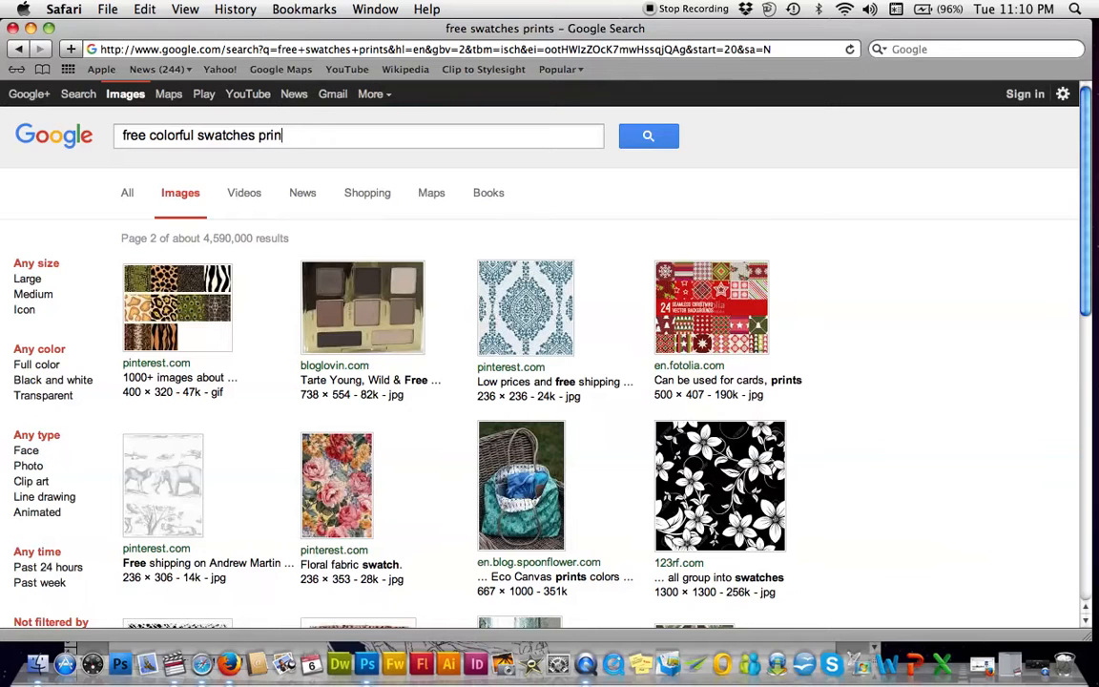
{"action": "key", "text": "Return"}
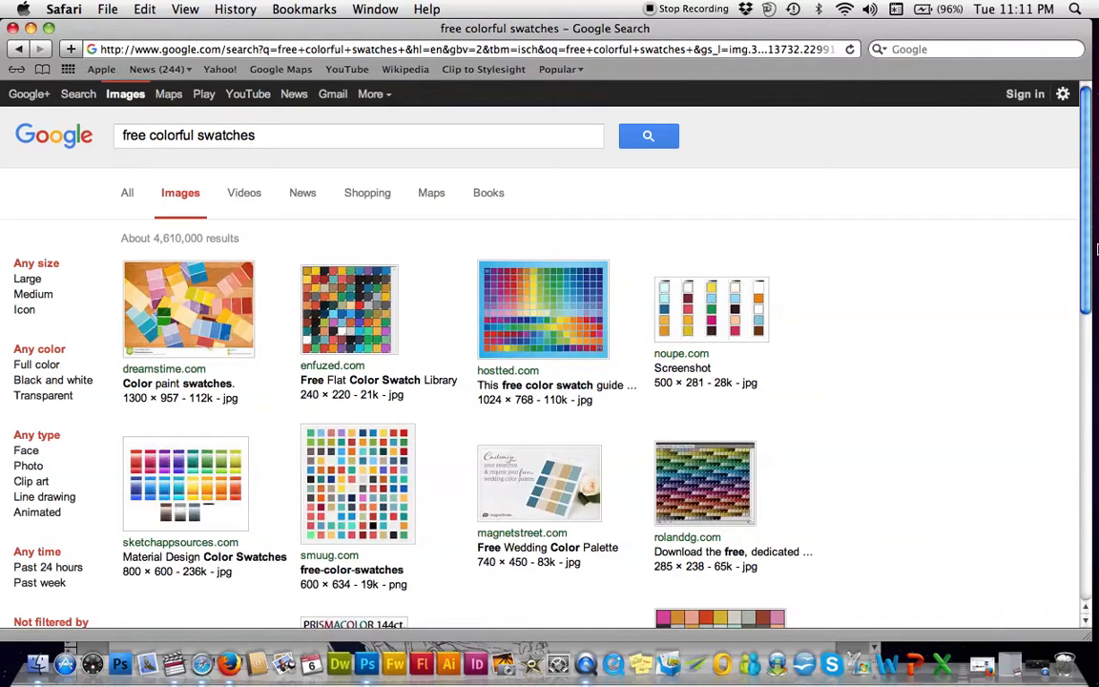
Browse the swatch image results and open the custom color swatches result from themodernflaneure.wordpress.com.
{"action": "left_click", "coordinate": [1097, 414]}
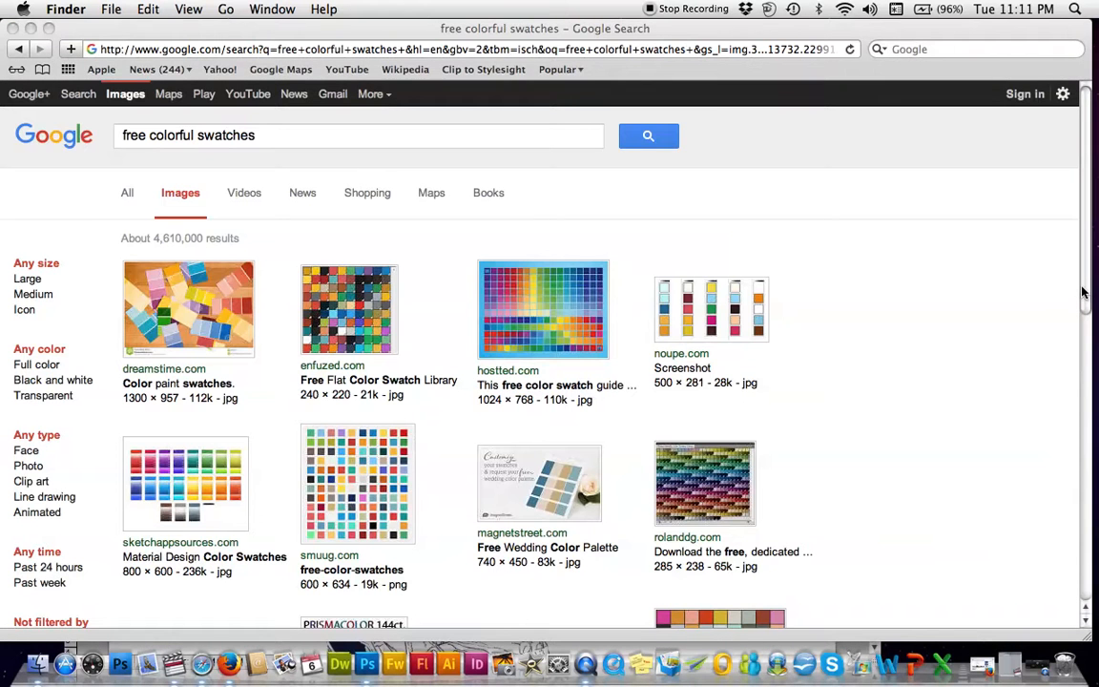
{"action": "left_click", "coordinate": [1086, 286]}
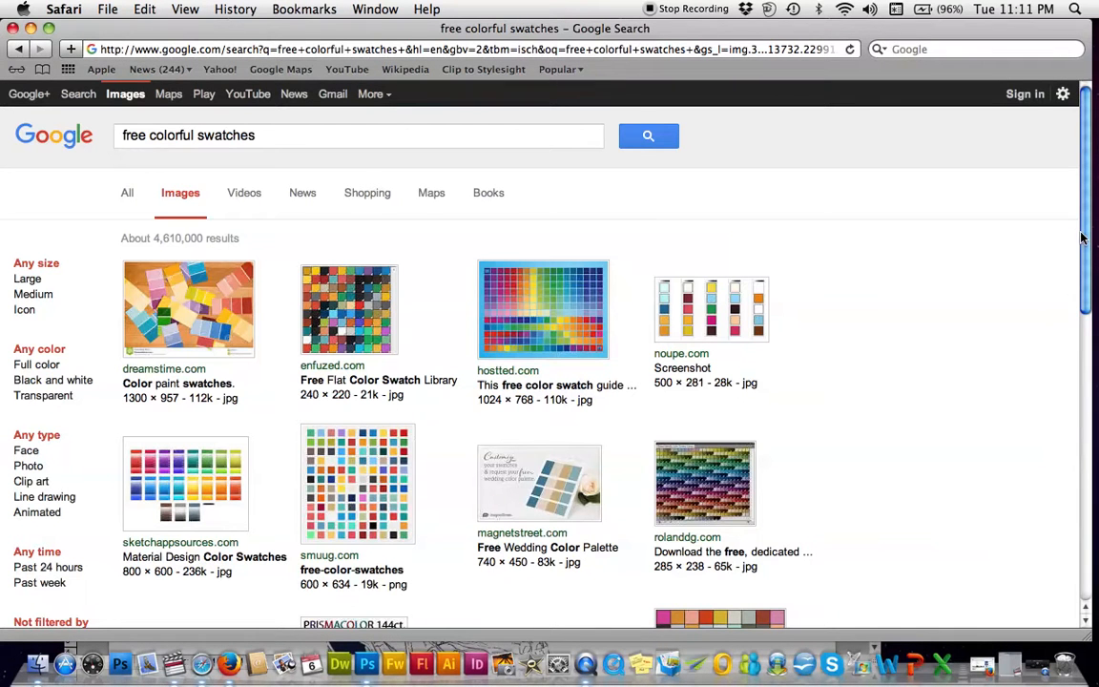
{"action": "left_click_drag", "start_coordinate": [1087, 253], "coordinate": [1086, 472]}
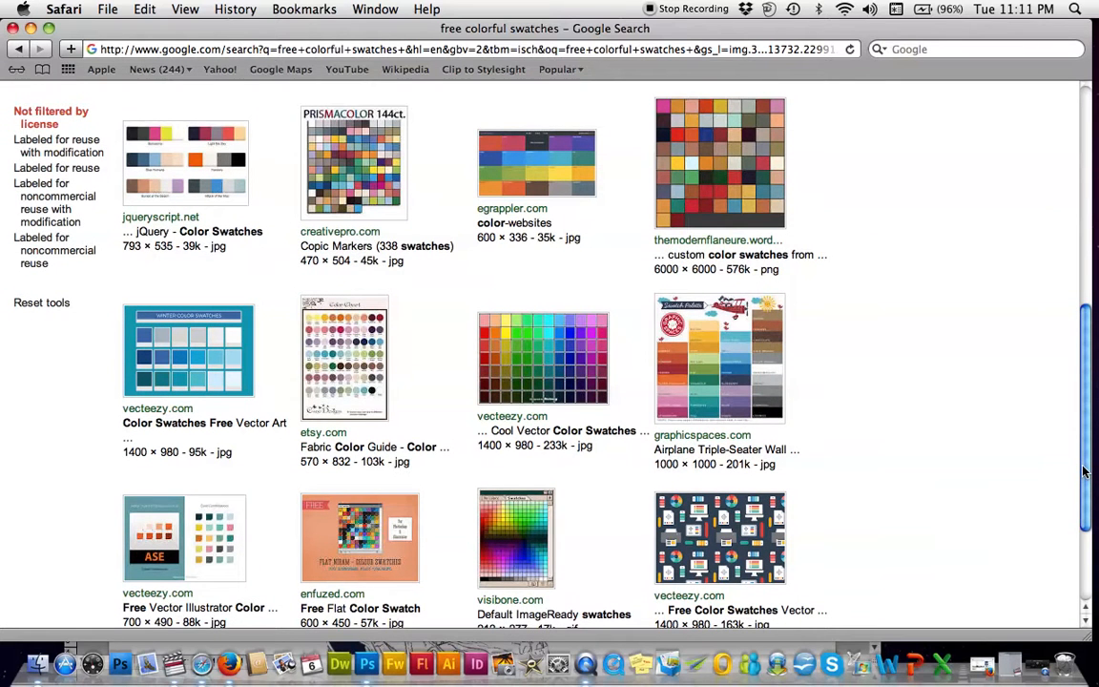
{"action": "left_click_drag", "start_coordinate": [1084, 470], "coordinate": [1093, 355]}
{"action": "left_click", "coordinate": [741, 437]}
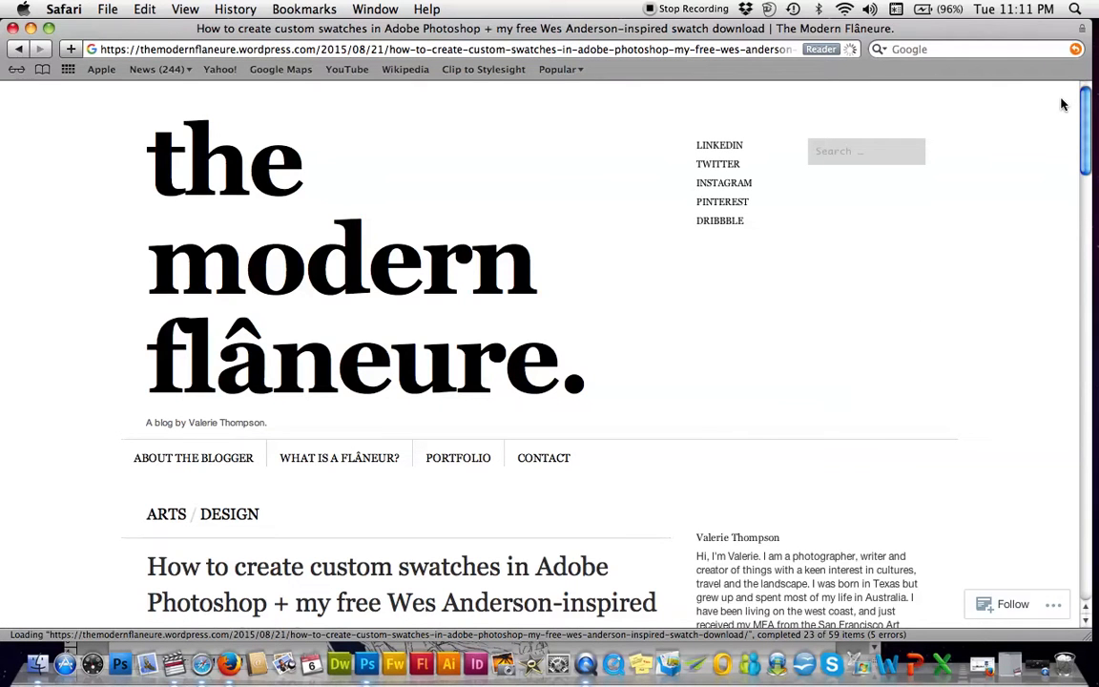
Find the color swatch chart in the blog post and open its image on its own page.
{"action": "left_click_drag", "start_coordinate": [1085, 137], "coordinate": [1068, 267]}
{"action": "scroll", "coordinate": [1067, 263], "scroll_direction": "up", "scroll_amount": 2}
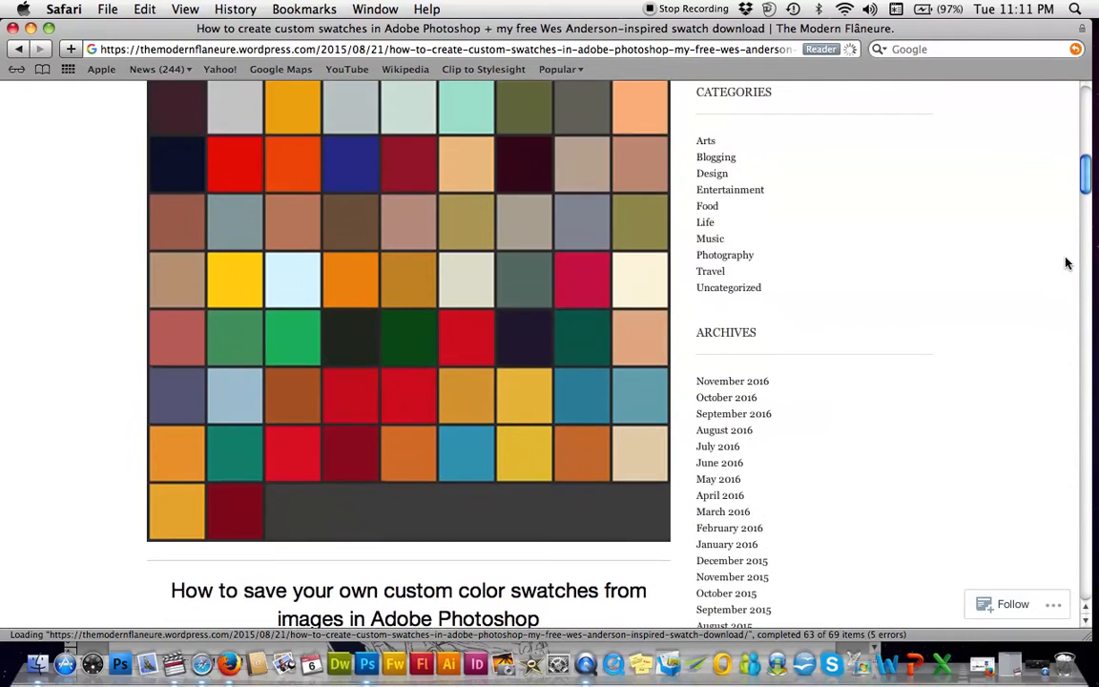
{"action": "left_click", "coordinate": [268, 274]}
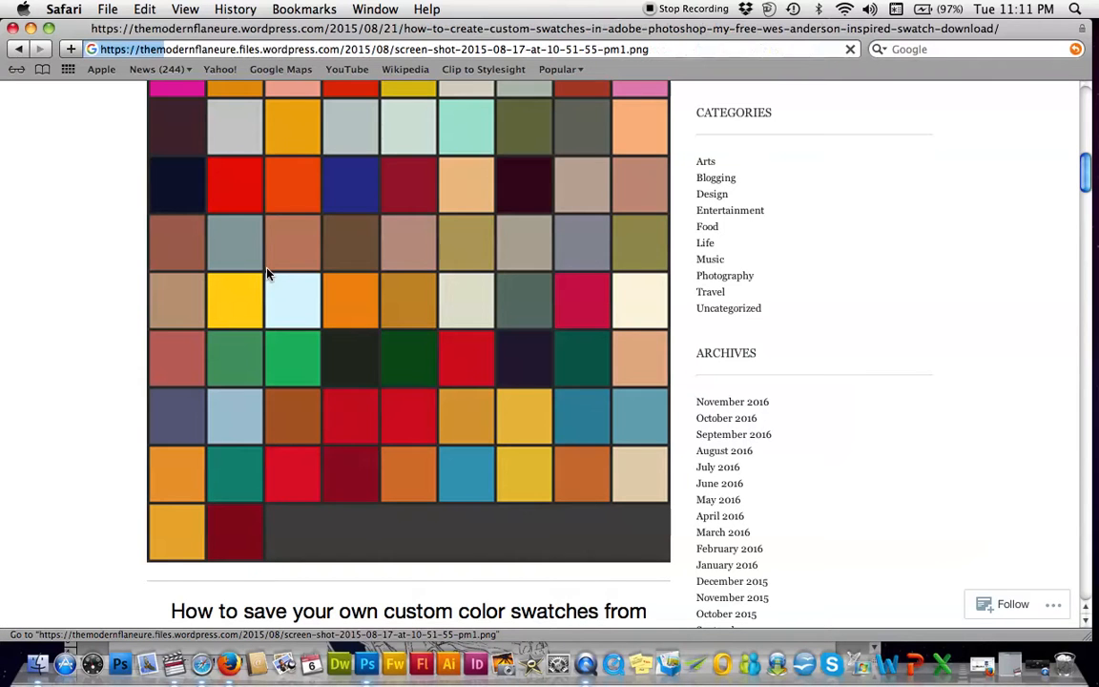
{"action": "right_click", "coordinate": [268, 274]}
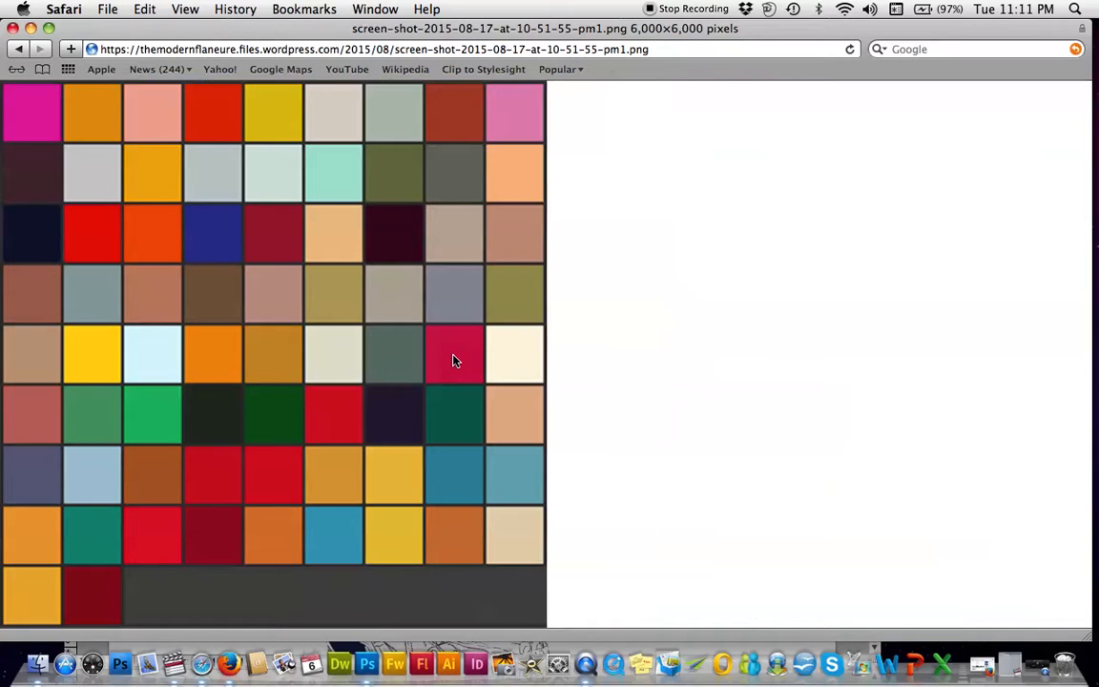
{"action": "right_click", "coordinate": [454, 360]}
{"action": "key", "text": "Escape"}
{"action": "left_click", "coordinate": [454, 361]}
{"action": "right_click", "coordinate": [454, 360]}
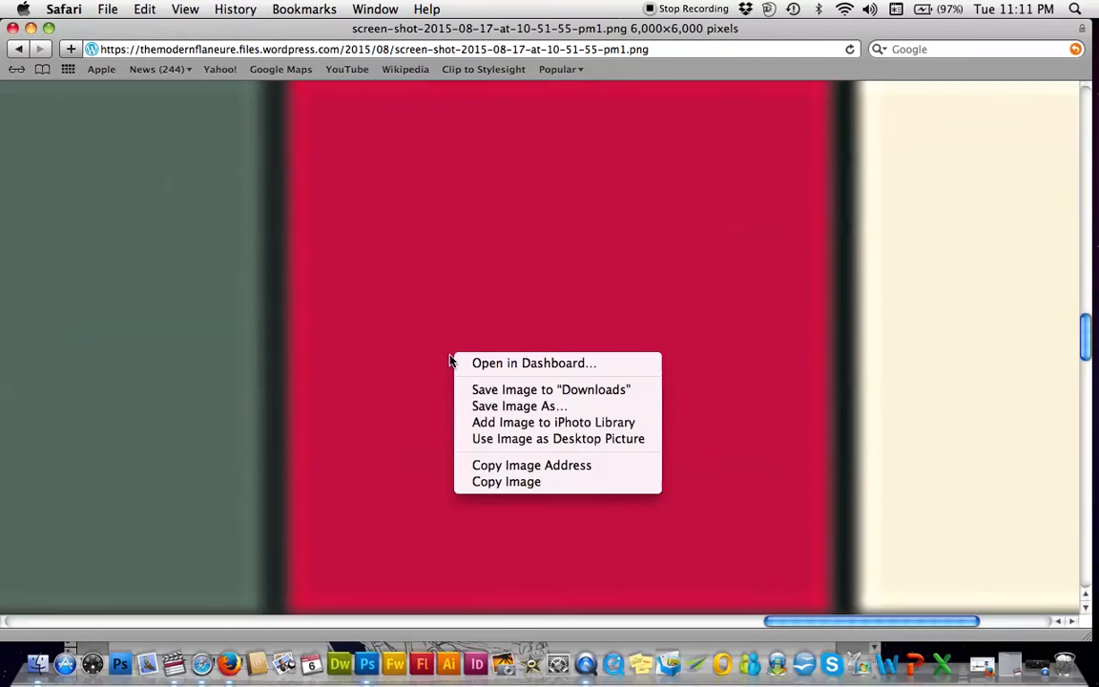
{"action": "left_click", "coordinate": [493, 411]}
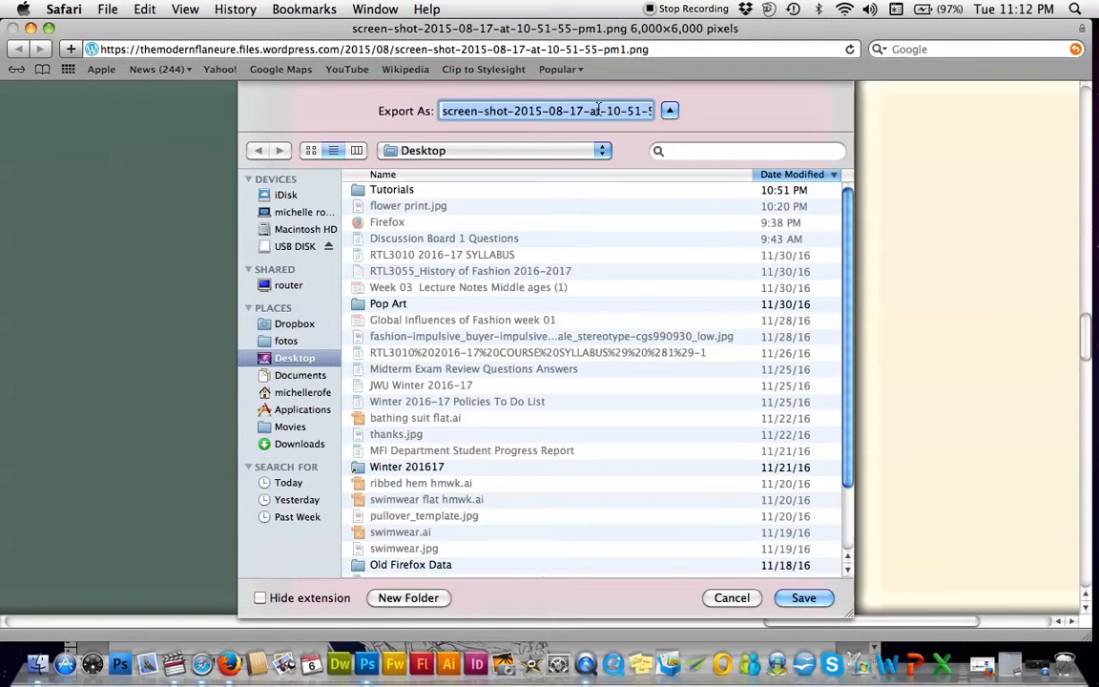
{"action": "key", "text": "BackSpace"}
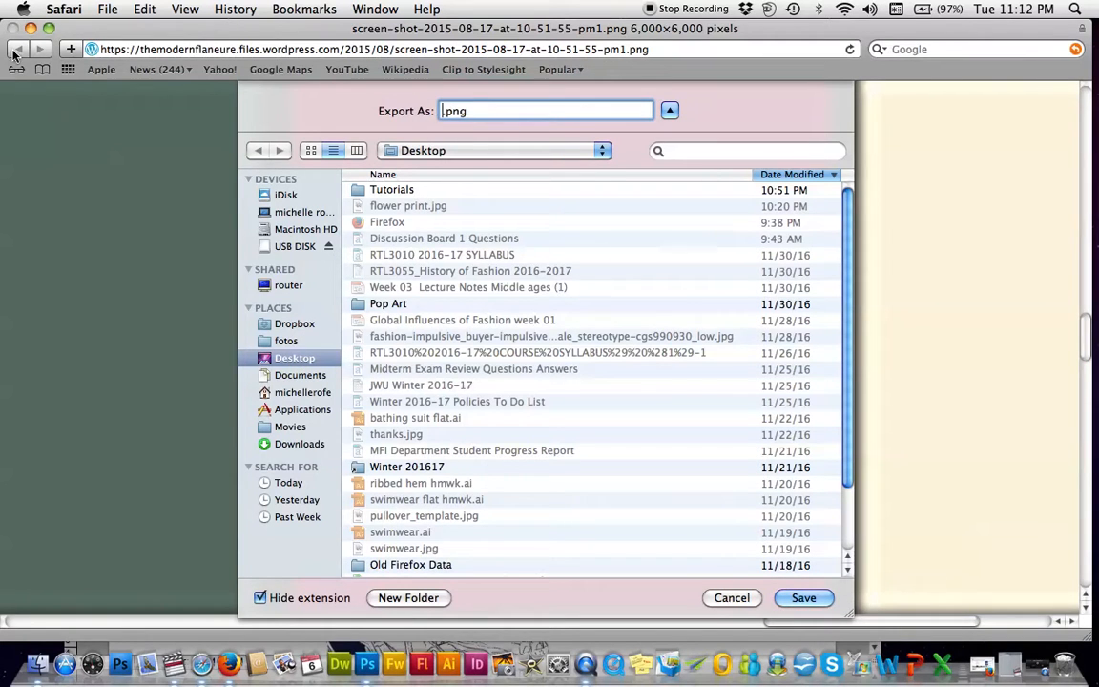
{"action": "left_click", "coordinate": [717, 603]}
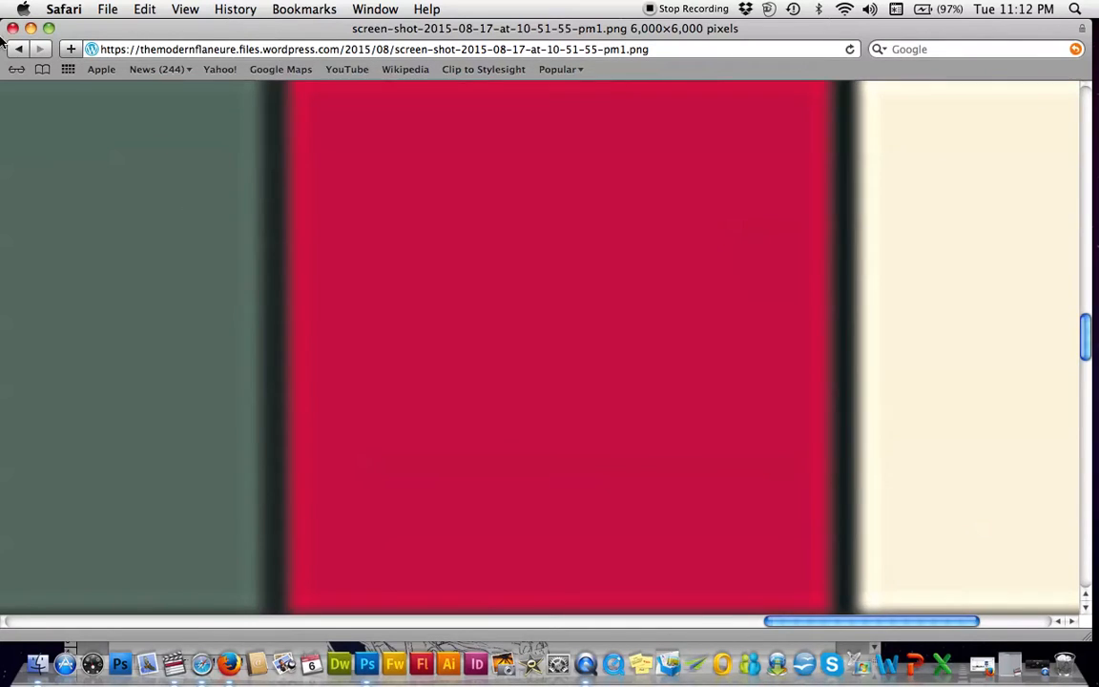
Return to the blog post, reopen the color swatch chart image and enlarge it to full size.
{"action": "left_click", "coordinate": [20, 50]}
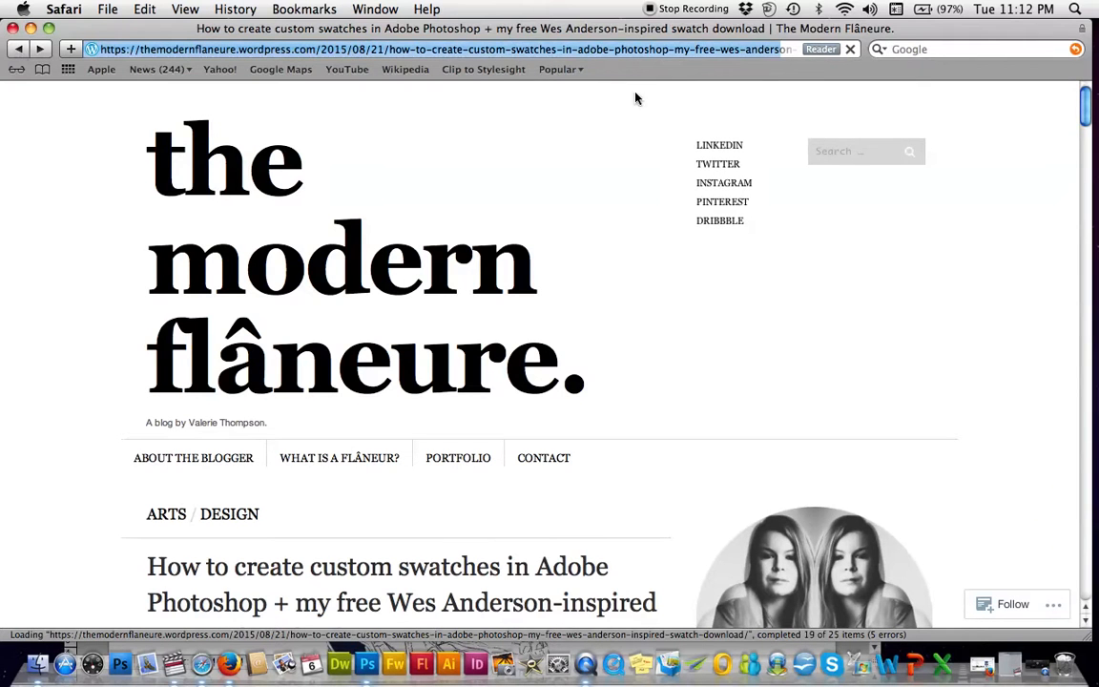
{"action": "left_click_drag", "start_coordinate": [1085, 113], "coordinate": [1086, 163]}
{"action": "scroll", "coordinate": [1088, 166], "scroll_direction": "down", "scroll_amount": 5}
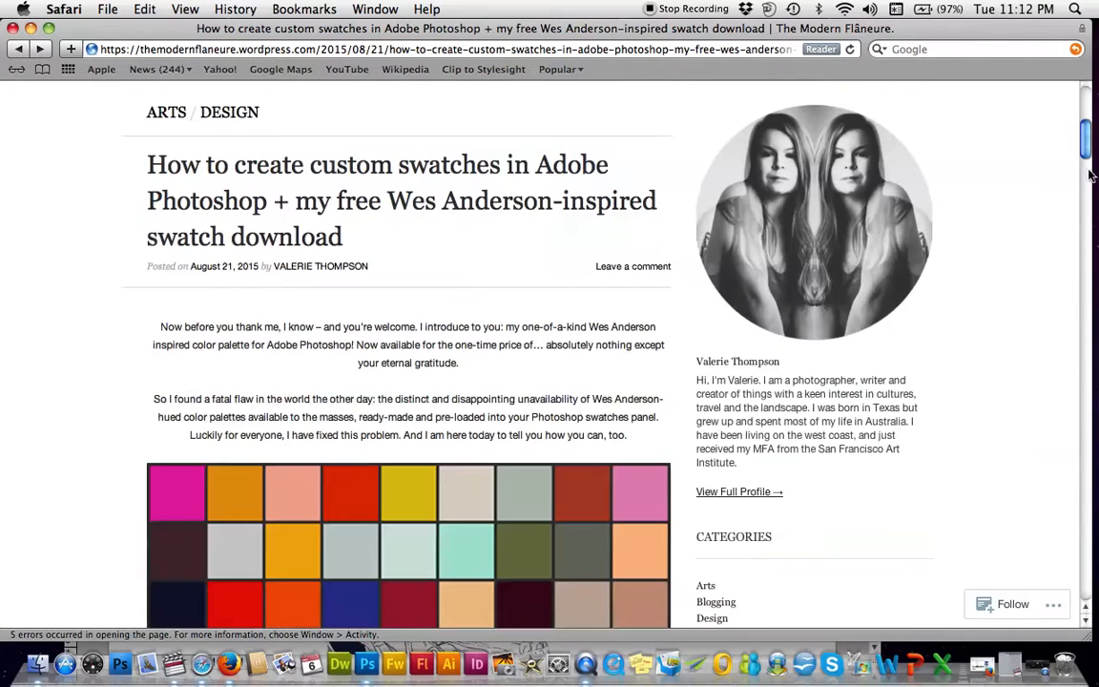
{"action": "left_click", "coordinate": [546, 520]}
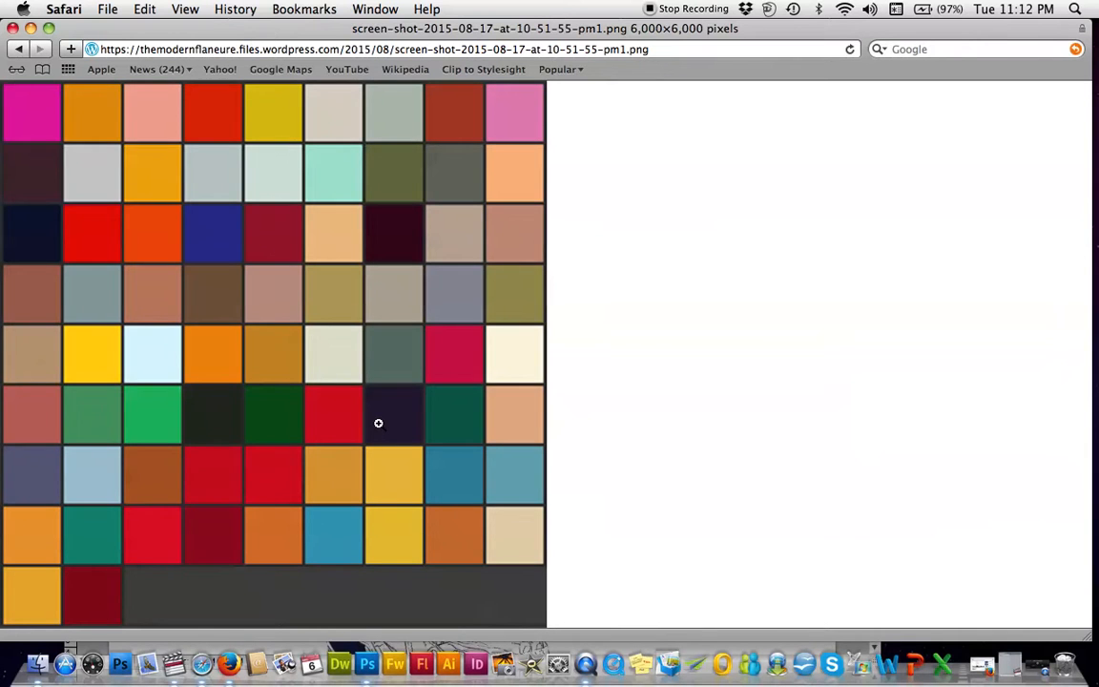
{"action": "left_click", "coordinate": [378, 423]}
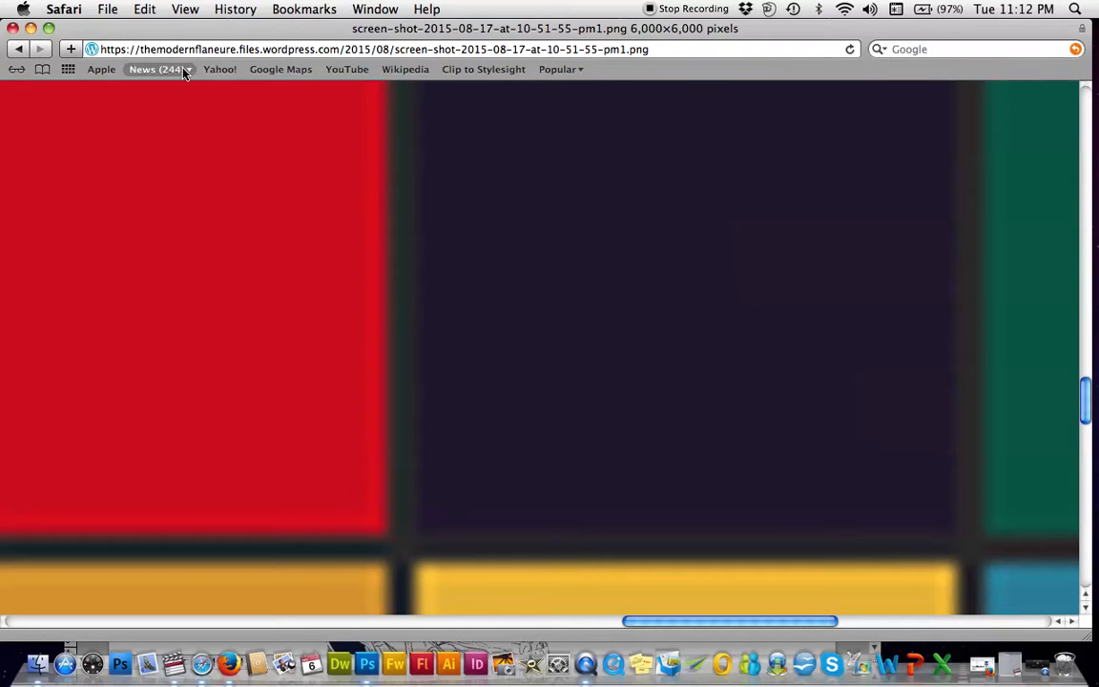
Go to Google, search for "flower prints" and show the image results.
{"action": "left_click", "coordinate": [158, 50]}
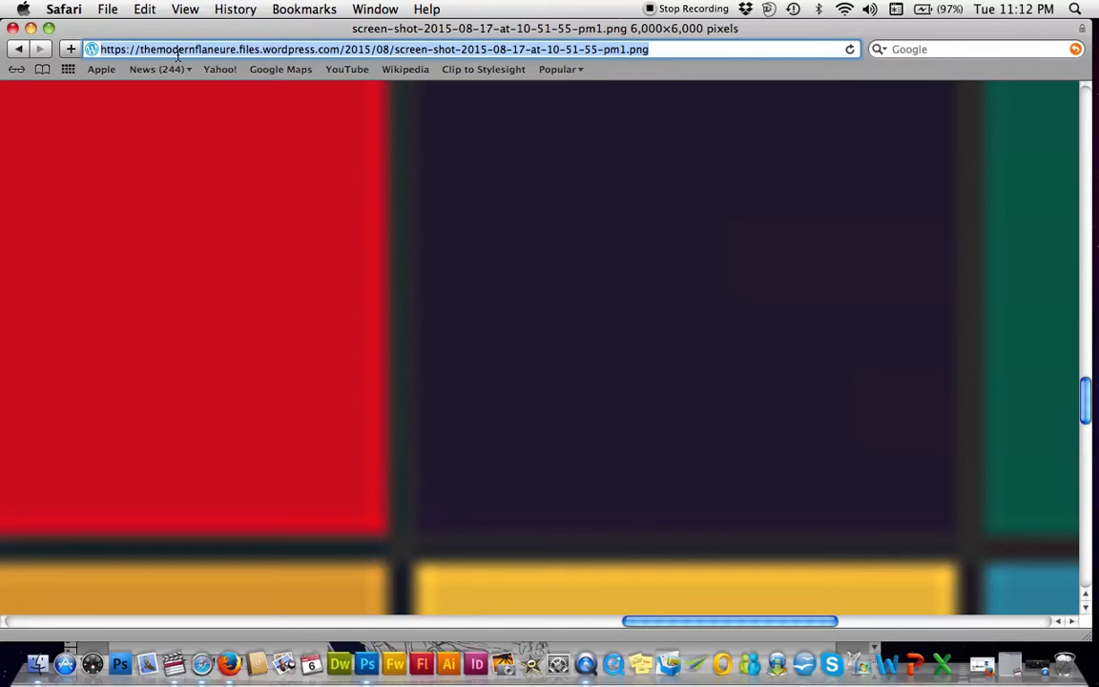
{"action": "type", "text": "goo"}
{"action": "key", "text": "Return"}
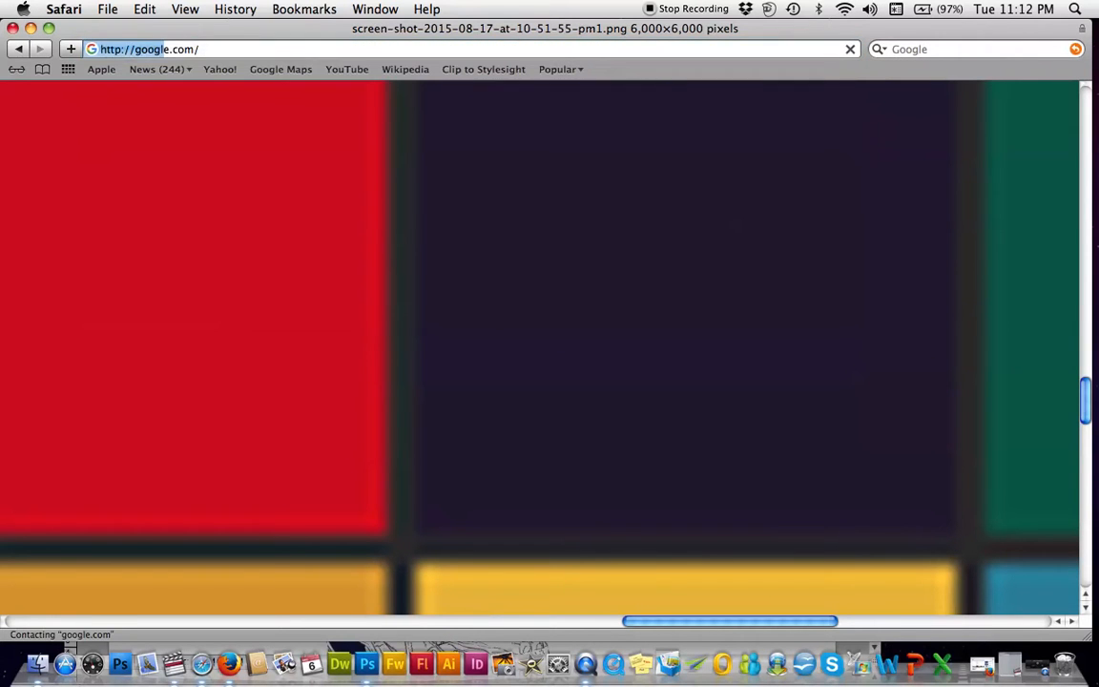
{"action": "type", "text": "flower prints"}
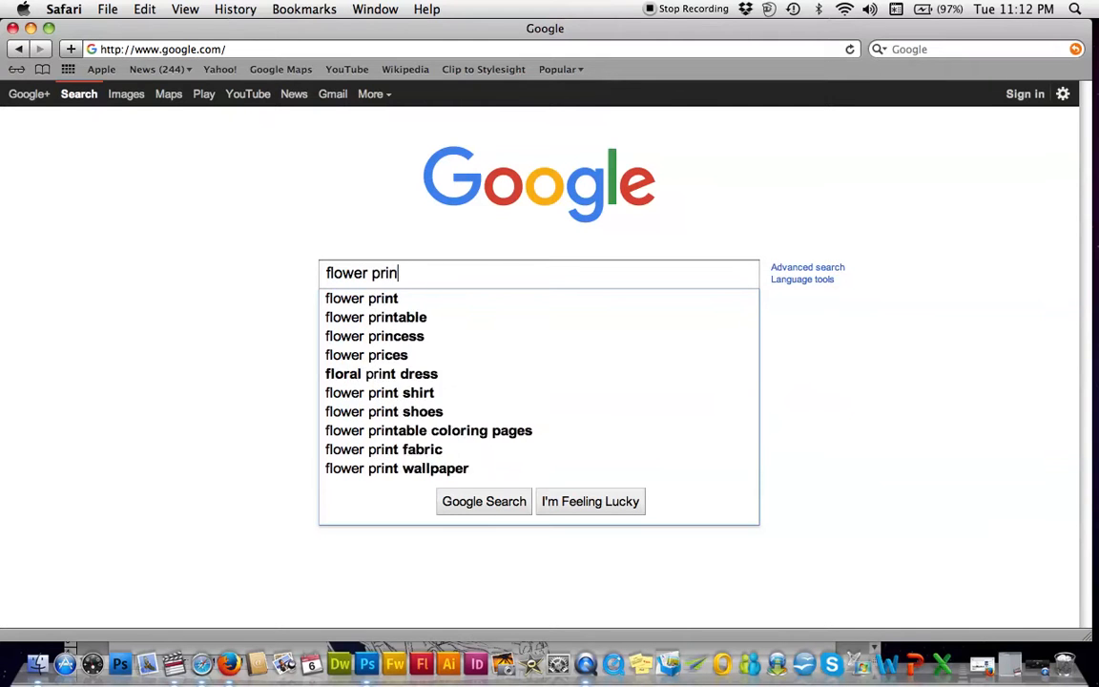
{"action": "key", "text": "Return"}
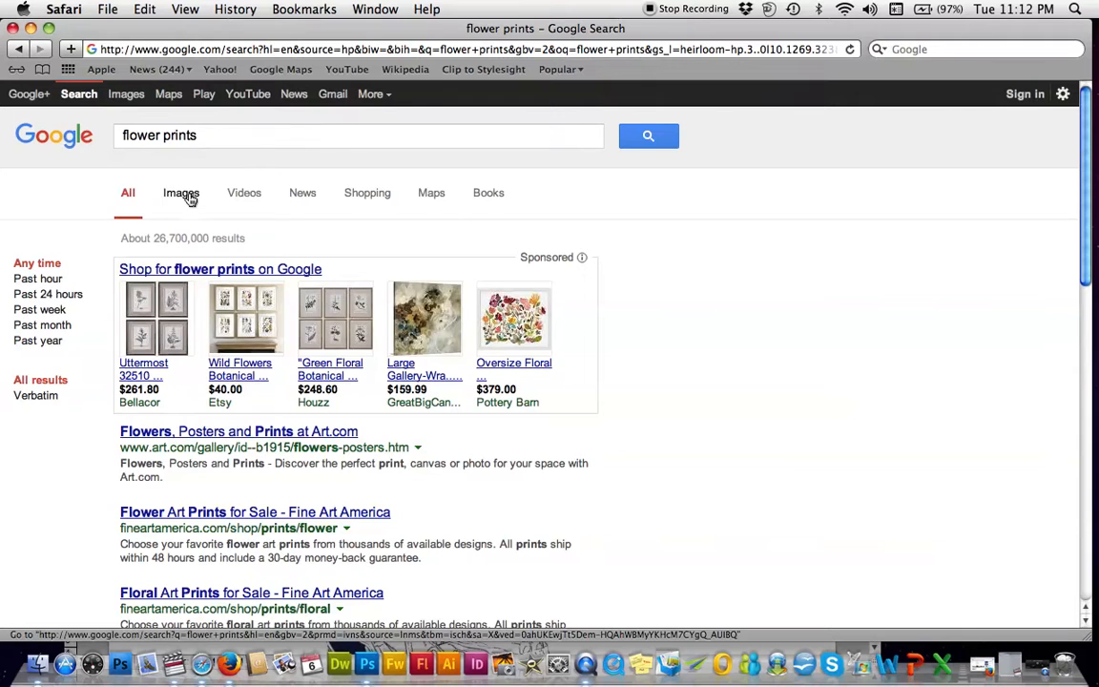
{"action": "left_click", "coordinate": [190, 198]}
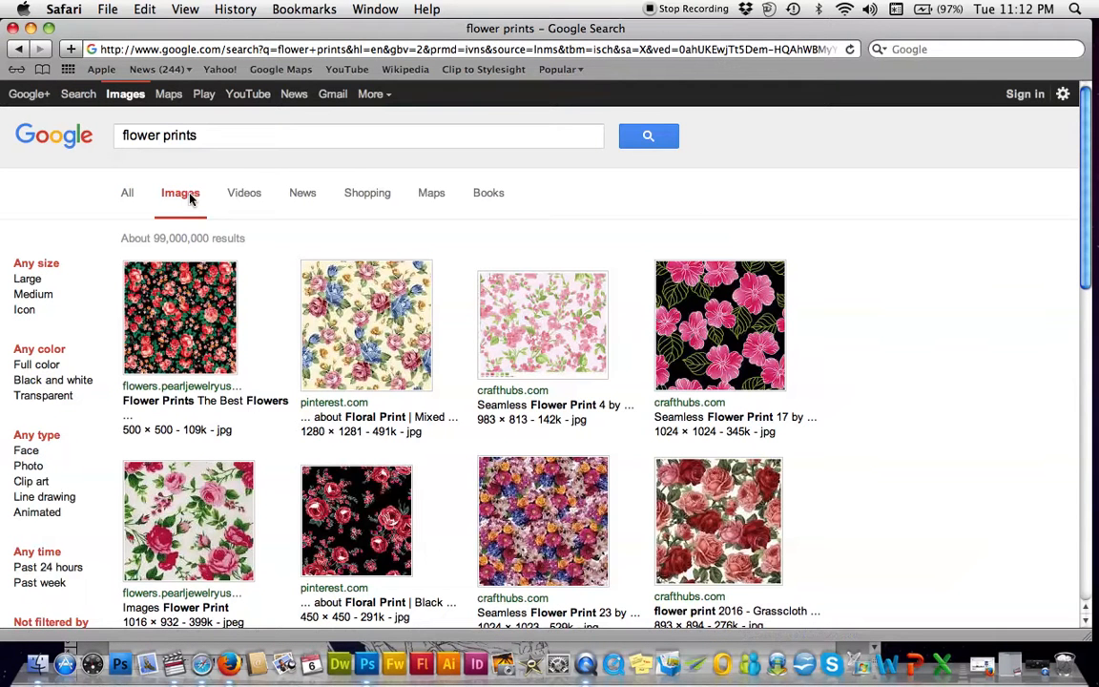
Open the black floral Pinterest result, view the dotted black rose print's pin, and close the pin's sign-up window.
{"action": "left_click", "coordinate": [390, 520]}
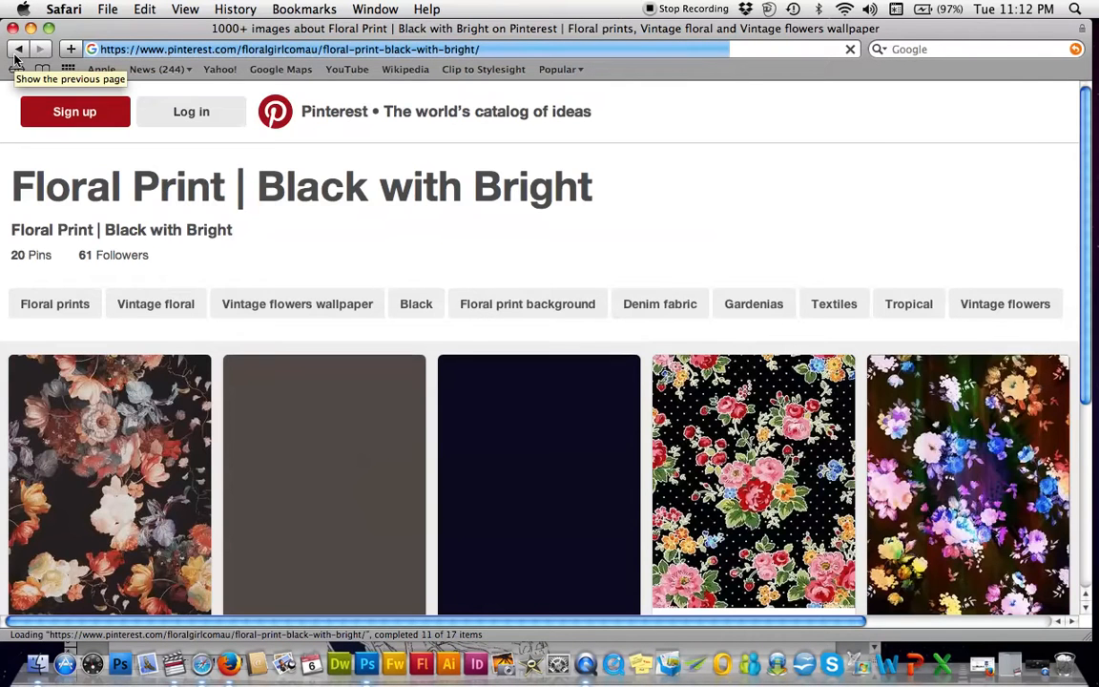
{"action": "left_click", "coordinate": [773, 478]}
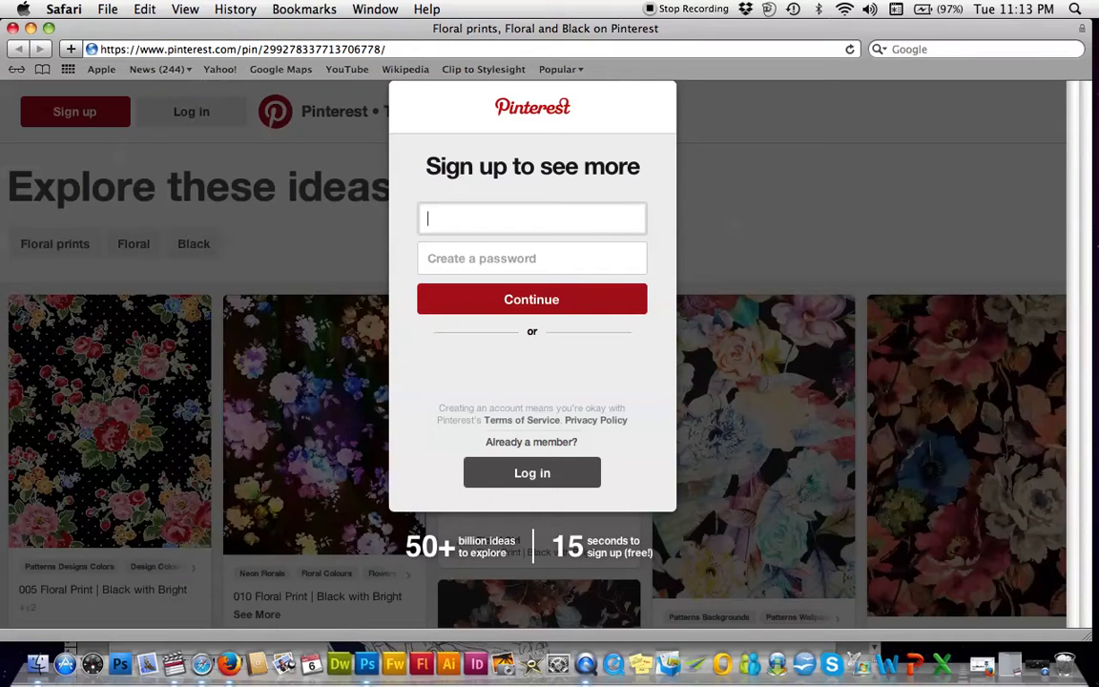
{"action": "left_click", "coordinate": [515, 333]}
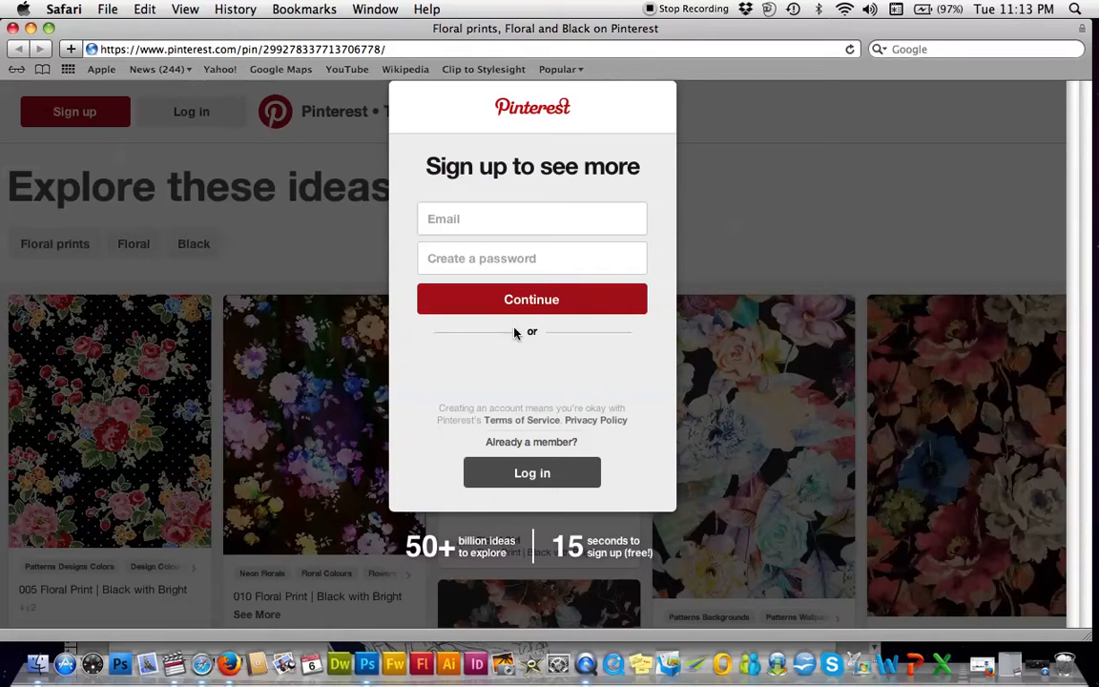
{"action": "left_click", "coordinate": [13, 30]}
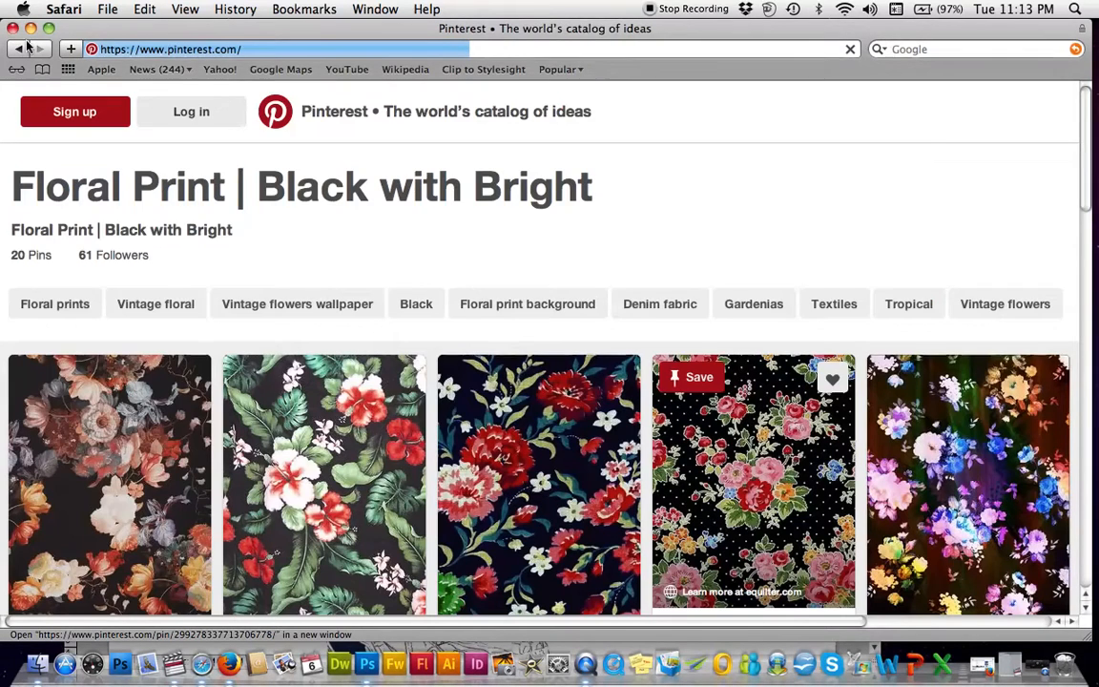
Leave Pinterest and load the Google home page.
{"action": "left_click", "coordinate": [159, 50]}
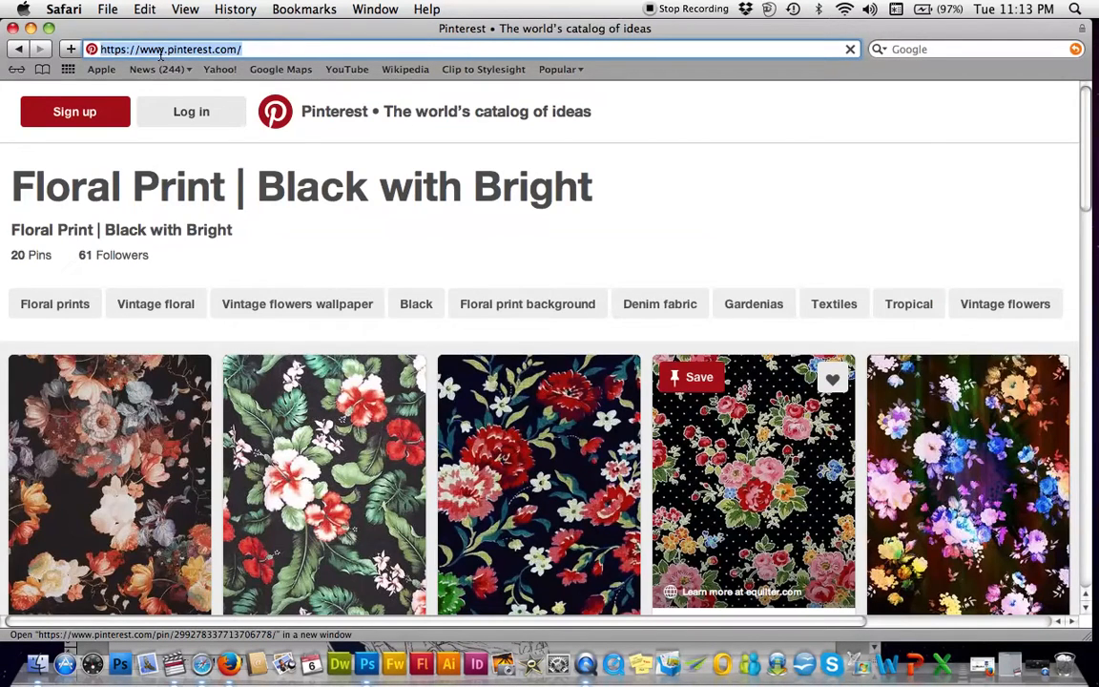
{"action": "type", "text": "google"}
{"action": "key", "text": "Return"}
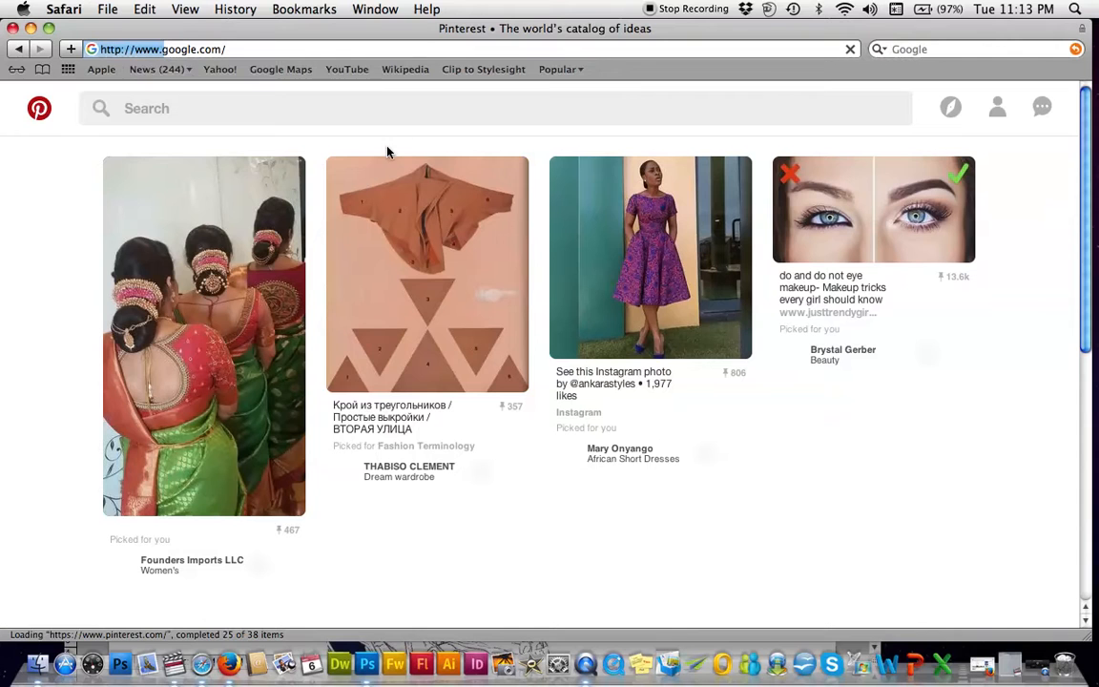
{"action": "left_click", "coordinate": [232, 665]}
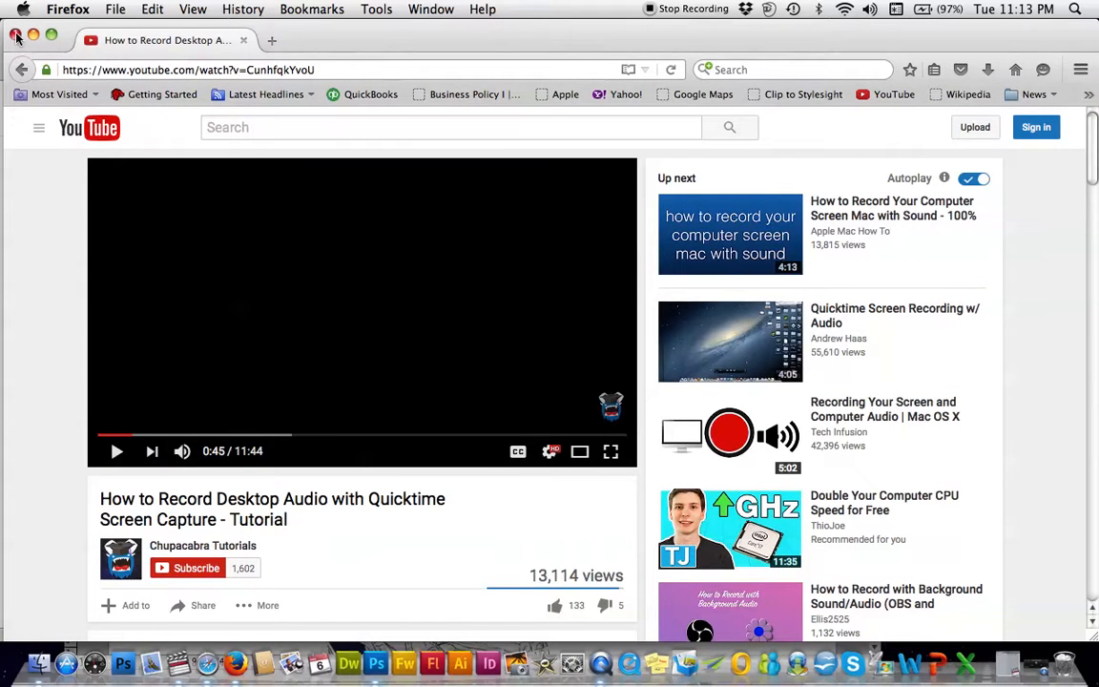
{"action": "left_click", "coordinate": [208, 665]}
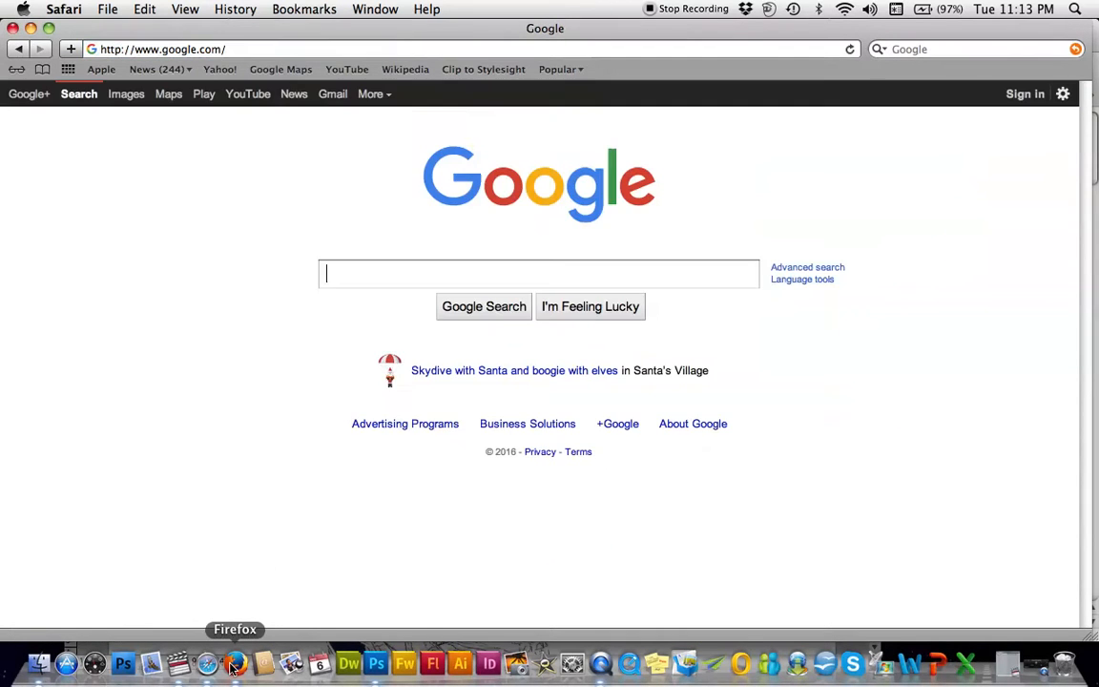
{"action": "left_click", "coordinate": [235, 665]}
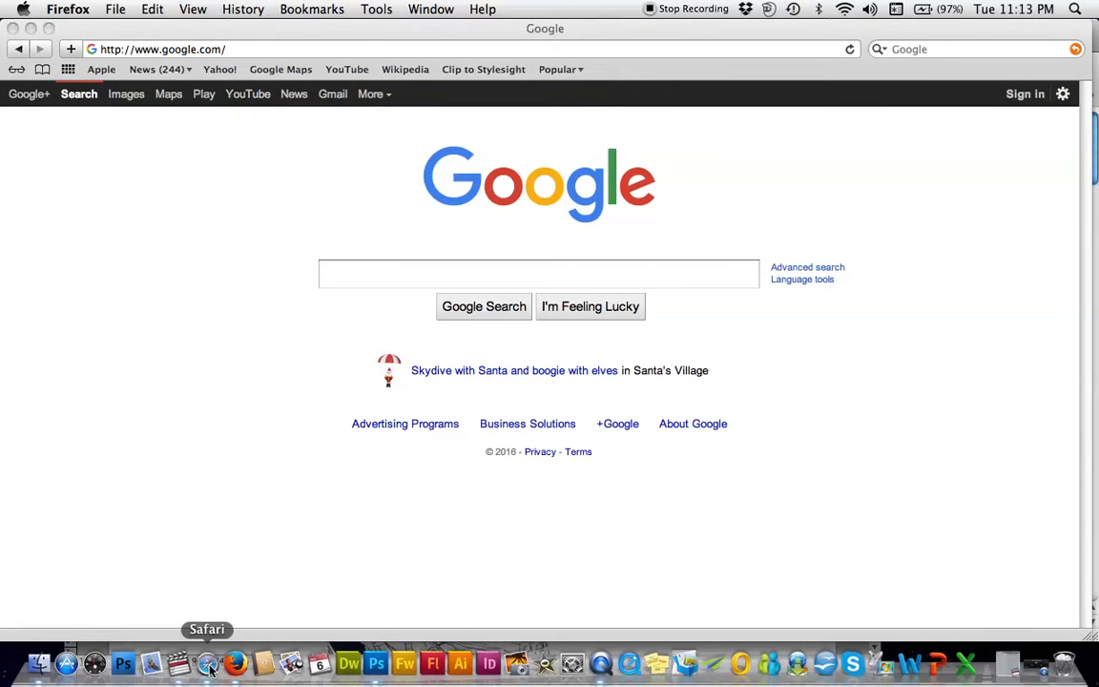
{"action": "left_click", "coordinate": [208, 665]}
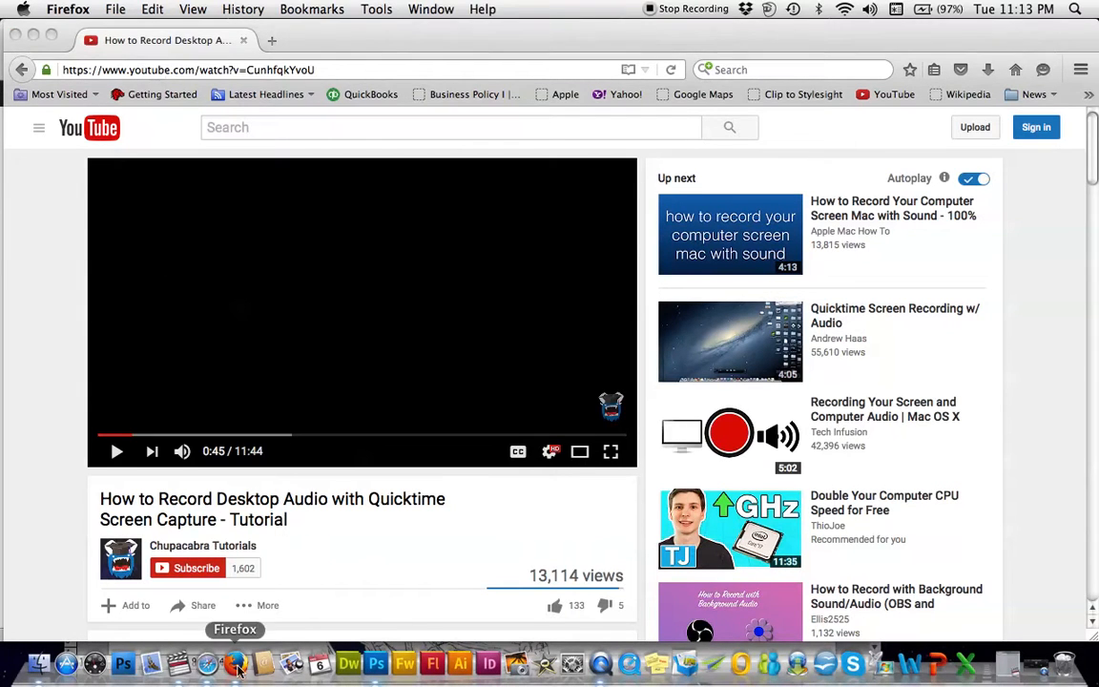
{"action": "left_click", "coordinate": [208, 665]}
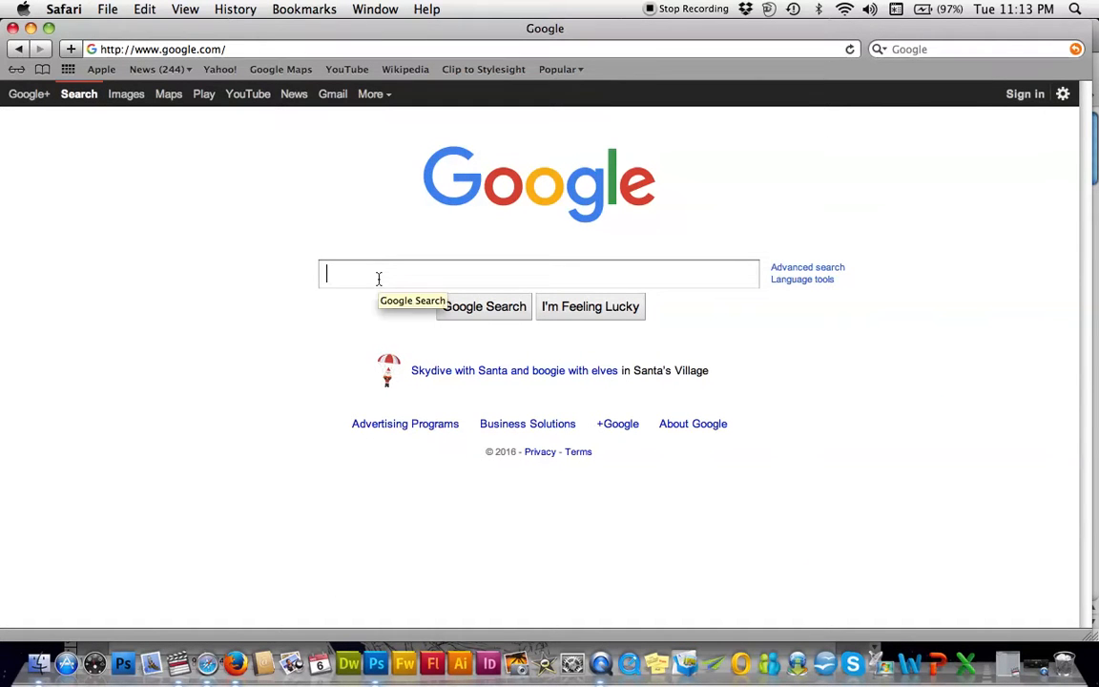
Search Google for "fashion faces" and show the image results.
{"action": "type", "text": "goo"}
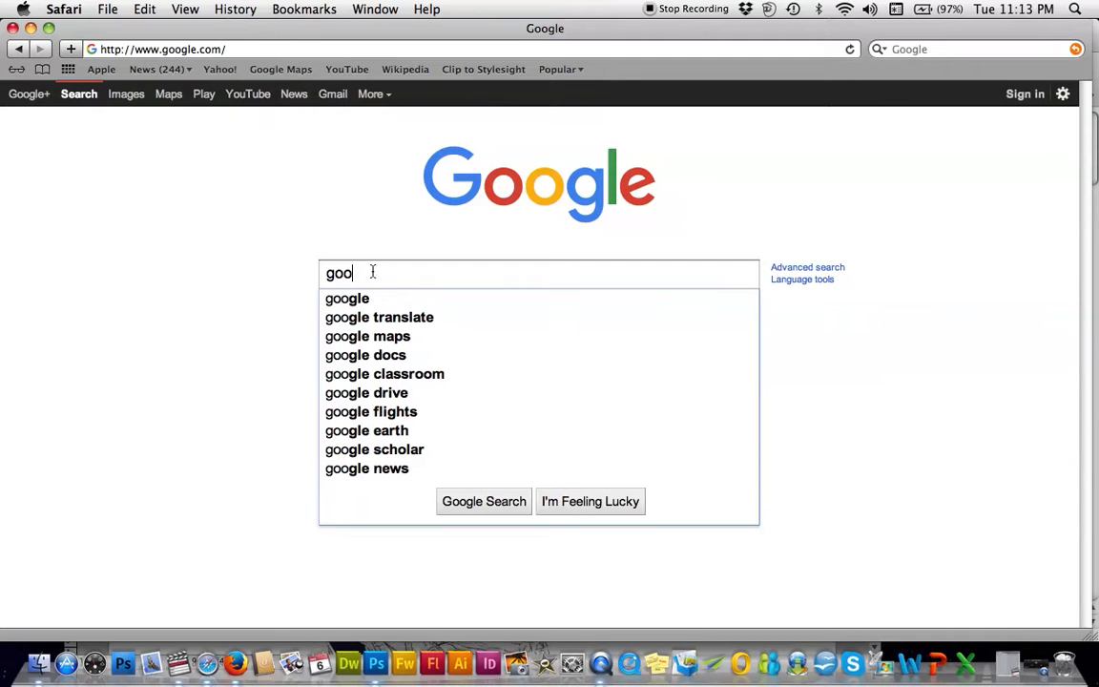
{"action": "left_click", "coordinate": [358, 300]}
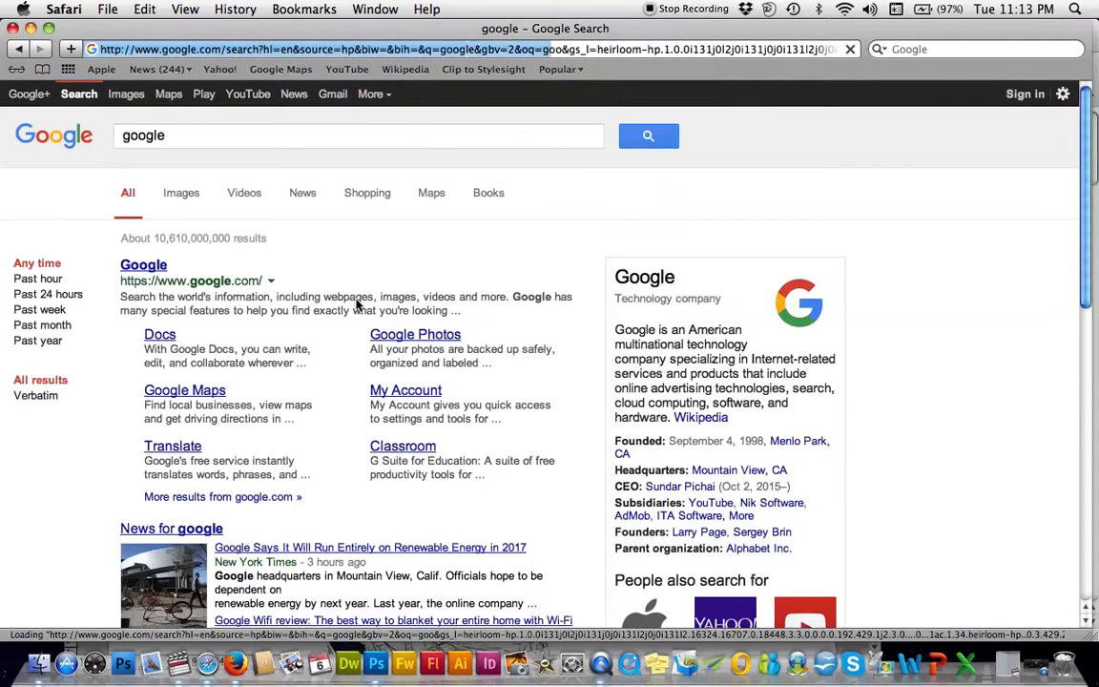
{"action": "double_click", "coordinate": [188, 137]}
{"action": "type", "text": "f"}
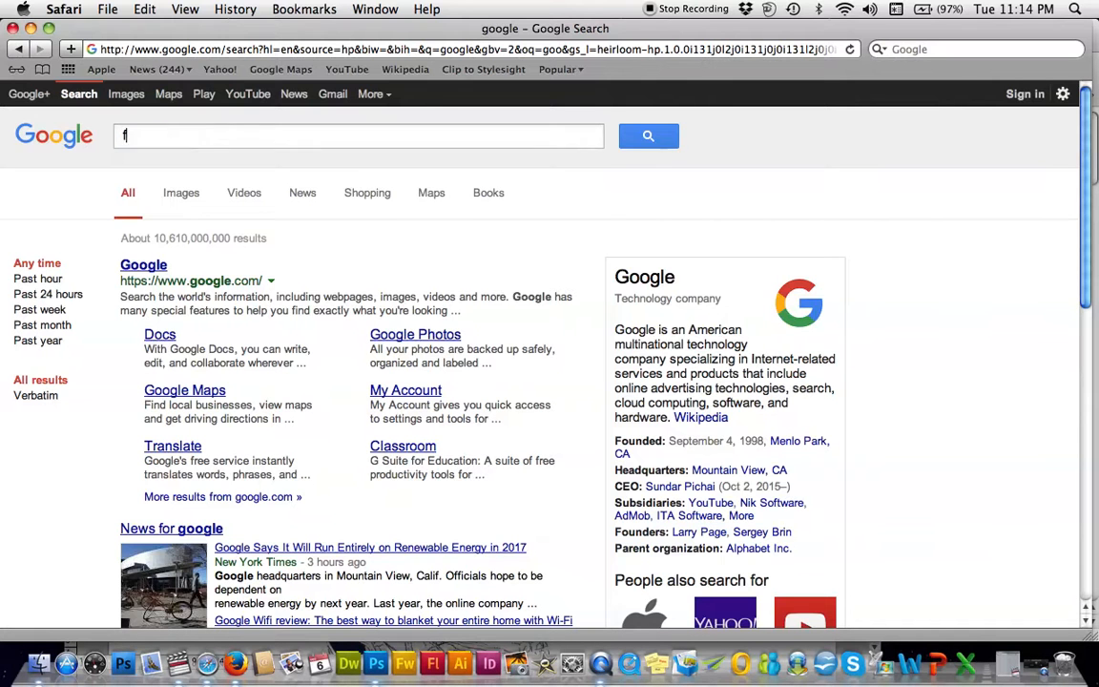
{"action": "type", "text": "ashion printa"}
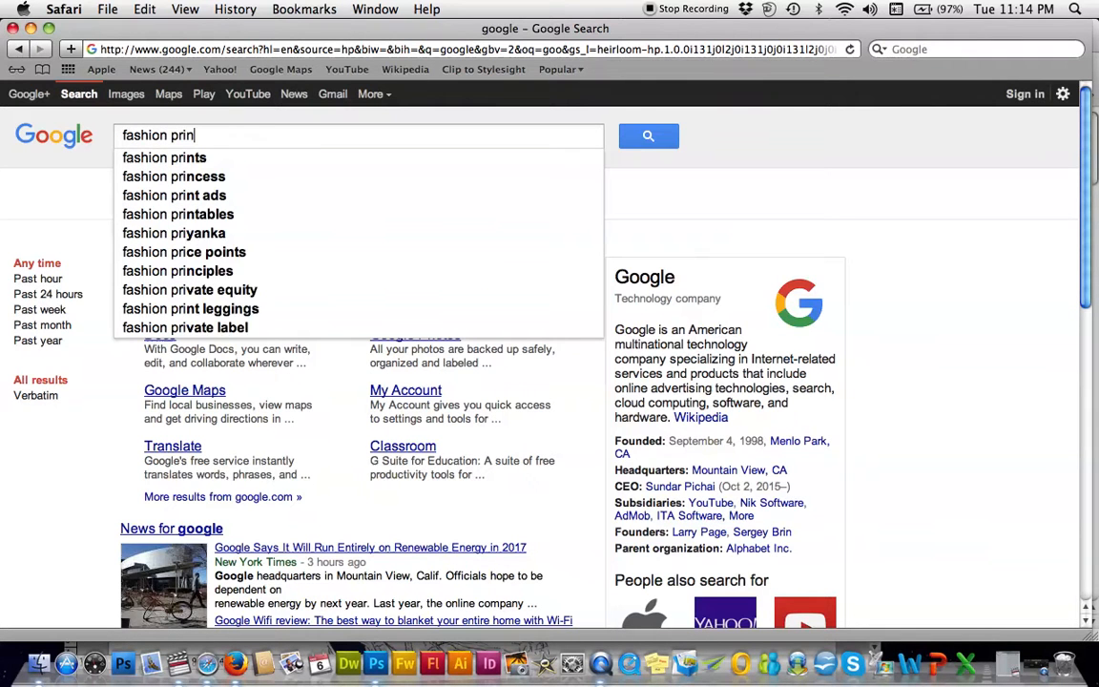
{"action": "key", "text": "BackSpace"}
{"action": "type", "text": "s"}
{"action": "key", "text": "BackSpace"}
{"action": "key", "text": "BackSpace"}
{"action": "key", "text": "BackSpace"}
{"action": "key", "text": "BackSpace"}
{"action": "key", "text": "BackSpace"}
{"action": "key", "text": "BackSpace"}
{"action": "type", "text": "faces"}
{"action": "key", "text": "Return"}
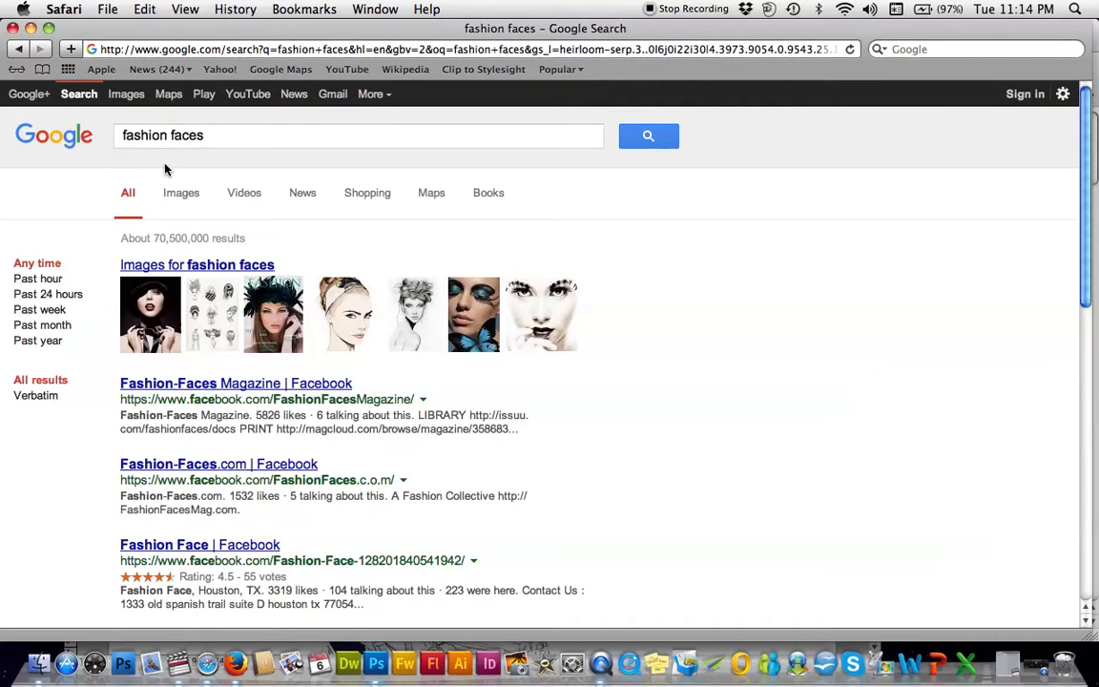
{"action": "left_click", "coordinate": [181, 196]}
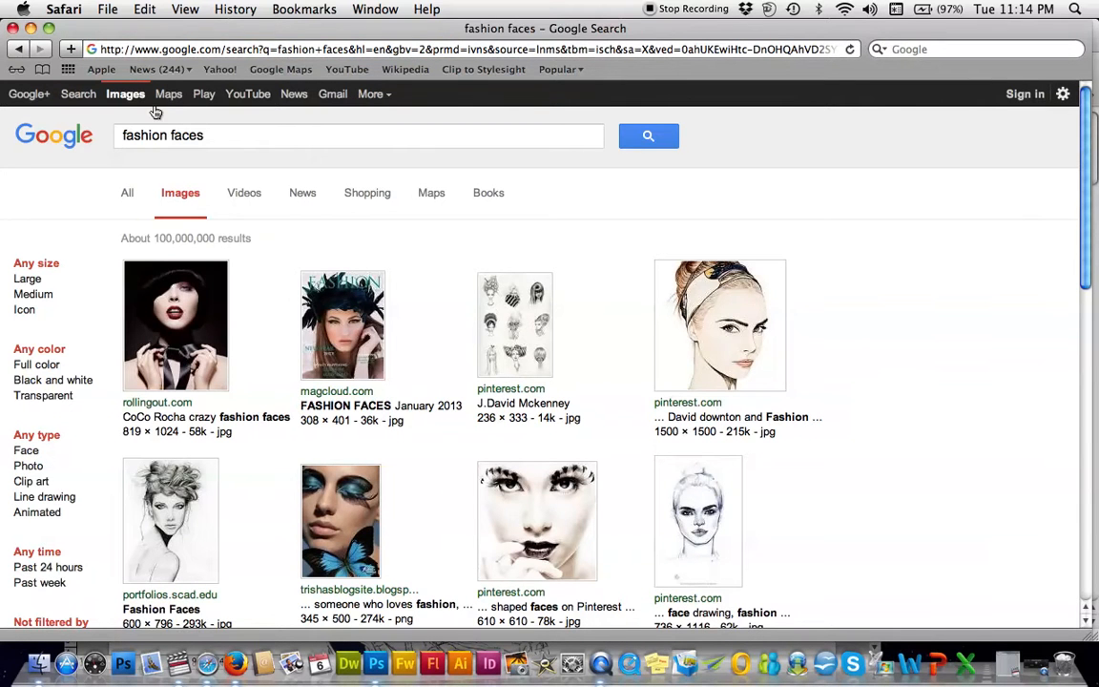
Narrow the image search to "cartoon fashion faces" and look over the results.
{"action": "left_click", "coordinate": [123, 139]}
{"action": "type", "text": "cartoon"}
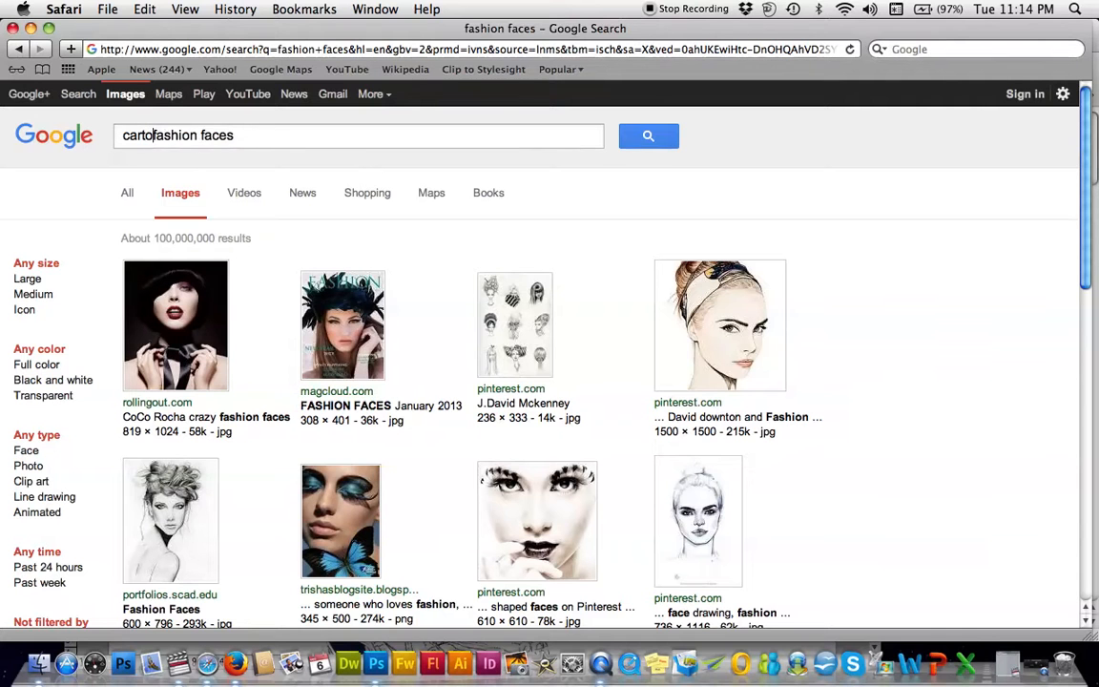
{"action": "key", "text": "Return"}
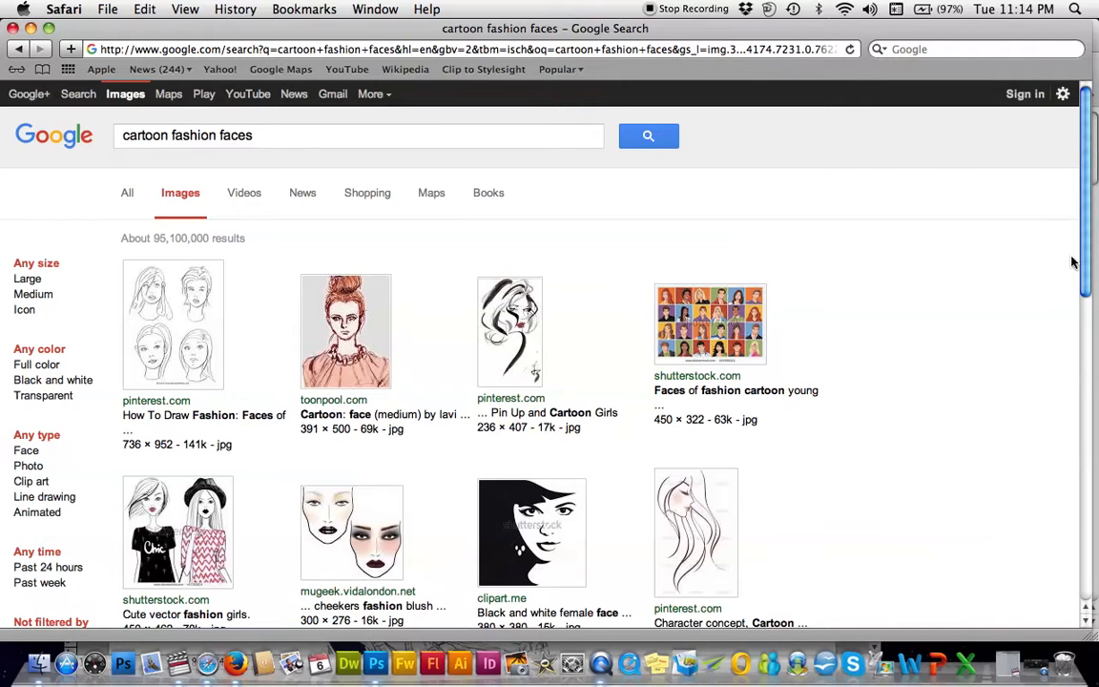
{"action": "mouse_move", "coordinate": [1089, 275]}
{"action": "left_mouse_down"}
{"action": "mouse_move", "coordinate": [1095, 558]}
{"action": "mouse_move", "coordinate": [1098, 273]}
{"action": "left_mouse_up"}
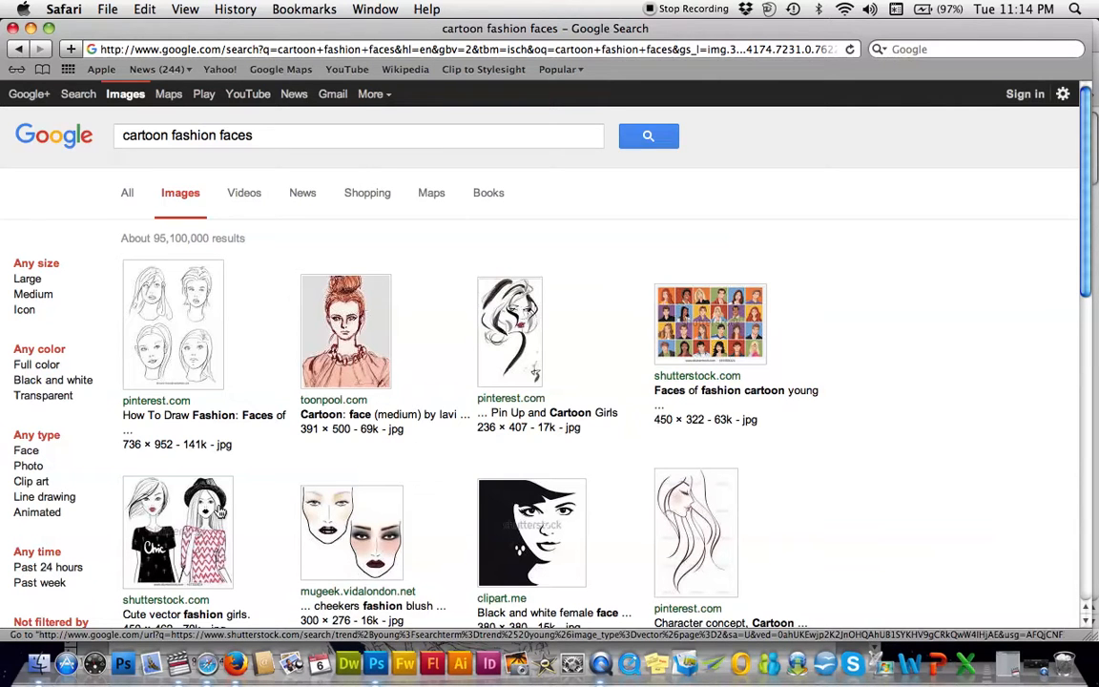
Refine the image search to "free cartoon fashion faces" and open the pd4pic.com result with the outlined woman's face.
{"action": "left_click", "coordinate": [125, 138]}
{"action": "type", "text": "free"}
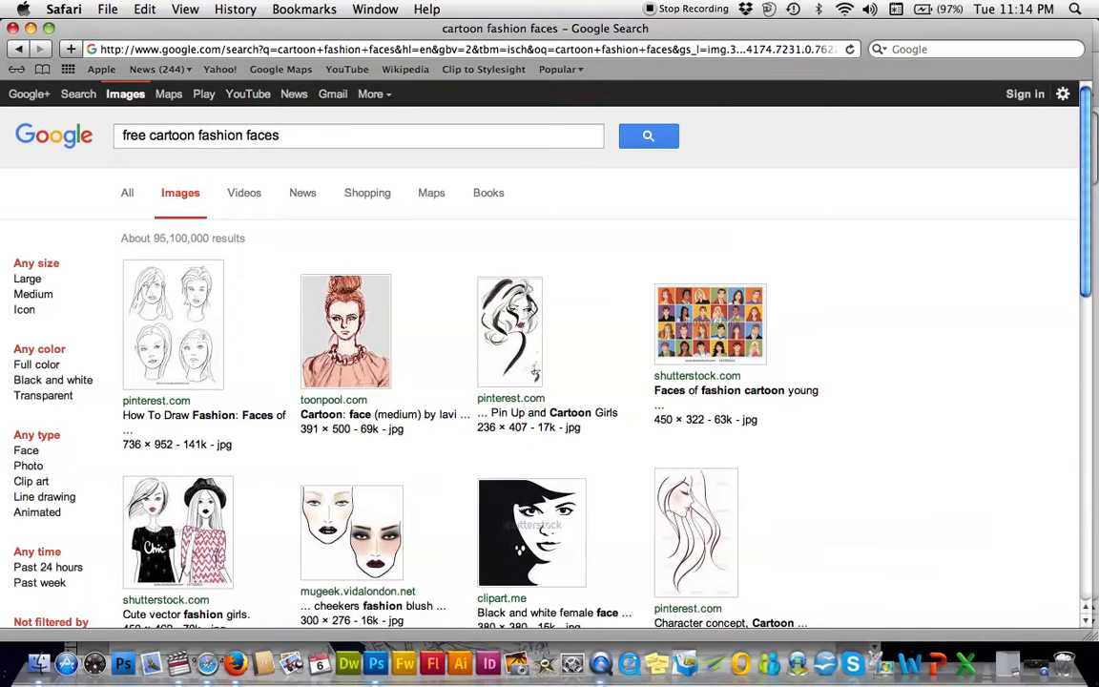
{"action": "key", "text": "Return"}
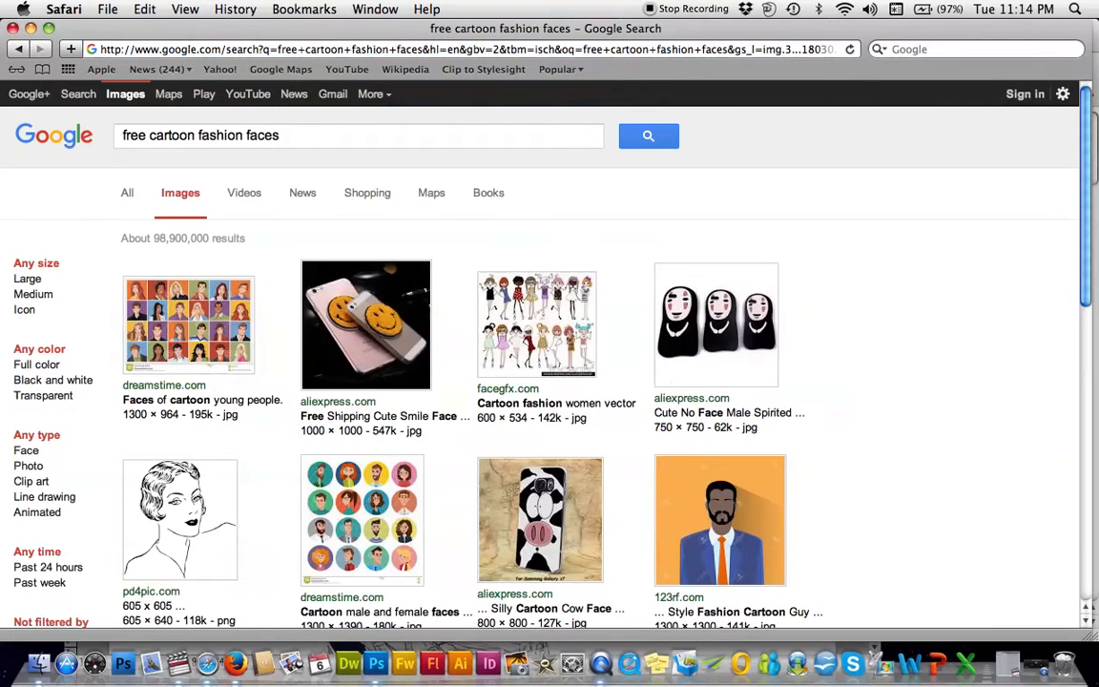
{"action": "left_click", "coordinate": [180, 531]}
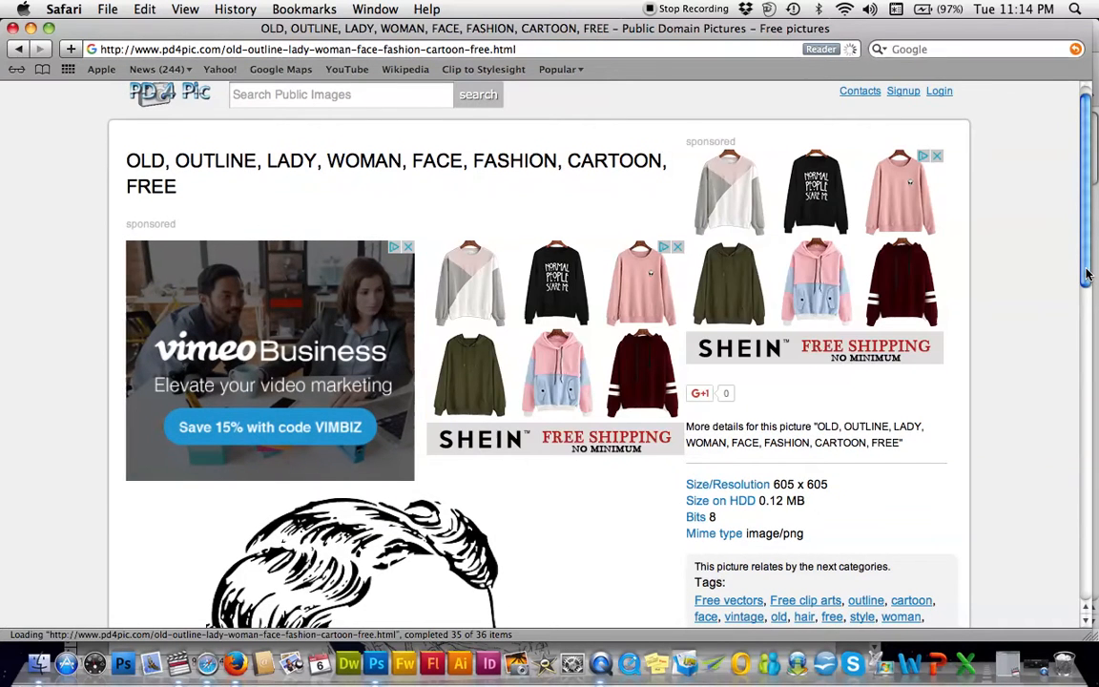
Save the outline drawing of the woman to the Desktop under its suggested file name and switch to Photoshop.
{"action": "left_click_drag", "start_coordinate": [1091, 286], "coordinate": [1092, 346]}
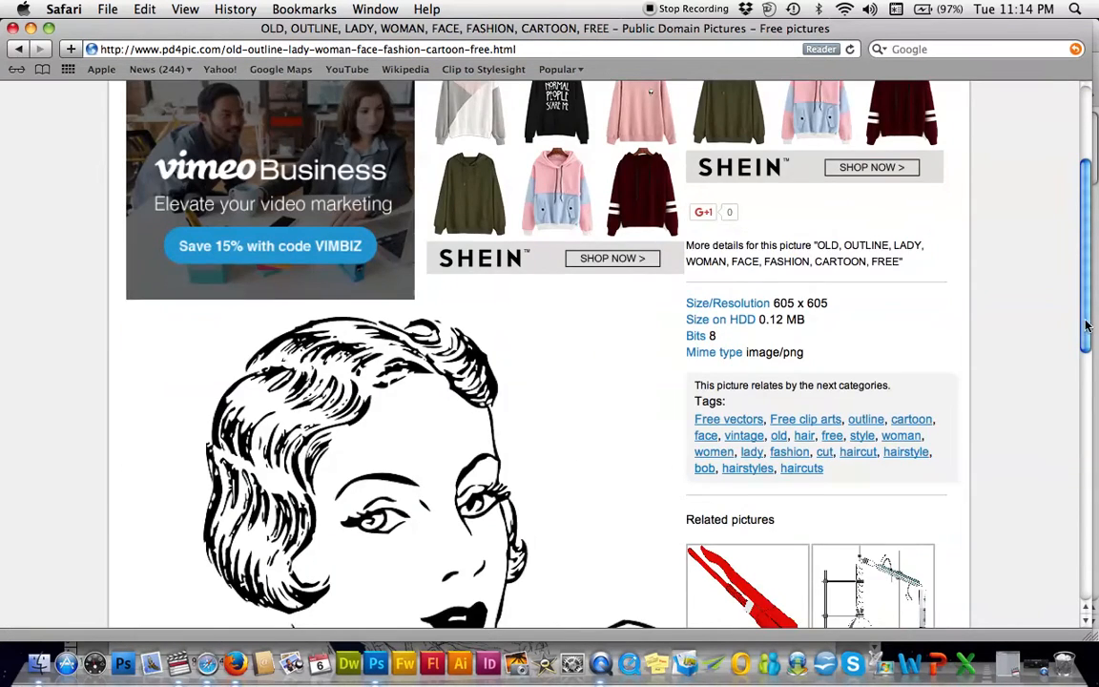
{"action": "scroll", "coordinate": [1090, 399], "scroll_direction": "down", "scroll_amount": 5}
{"action": "scroll", "coordinate": [1095, 420], "scroll_direction": "up", "scroll_amount": 1}
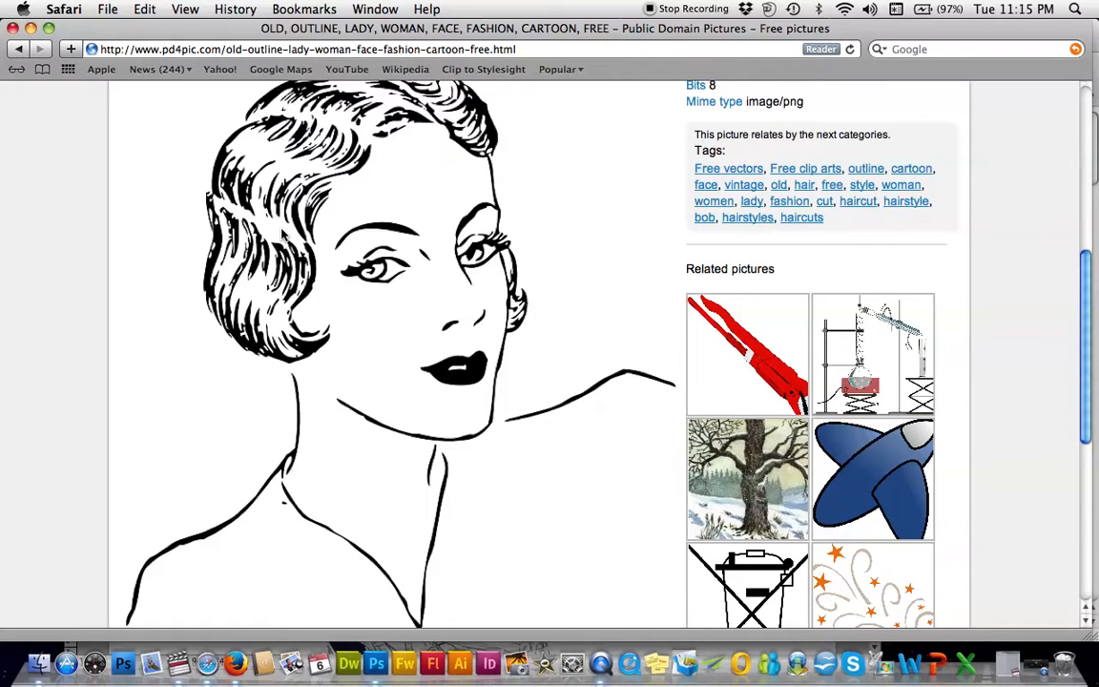
{"action": "left_click_drag", "start_coordinate": [1088, 405], "coordinate": [1088, 480]}
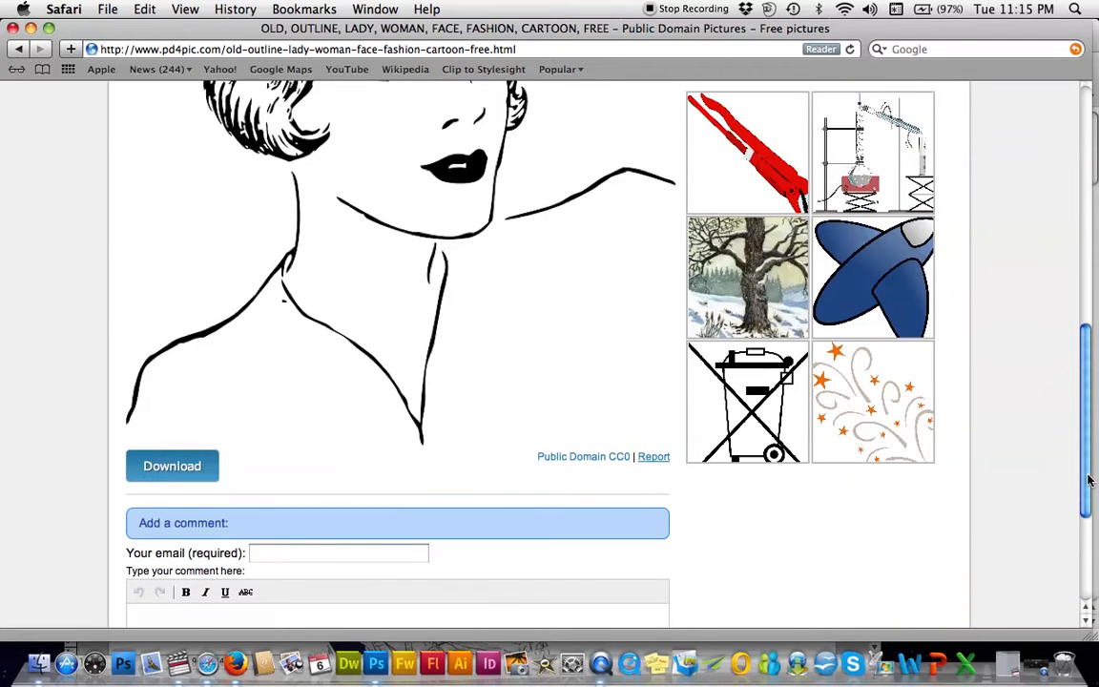
{"action": "right_click", "coordinate": [314, 312]}
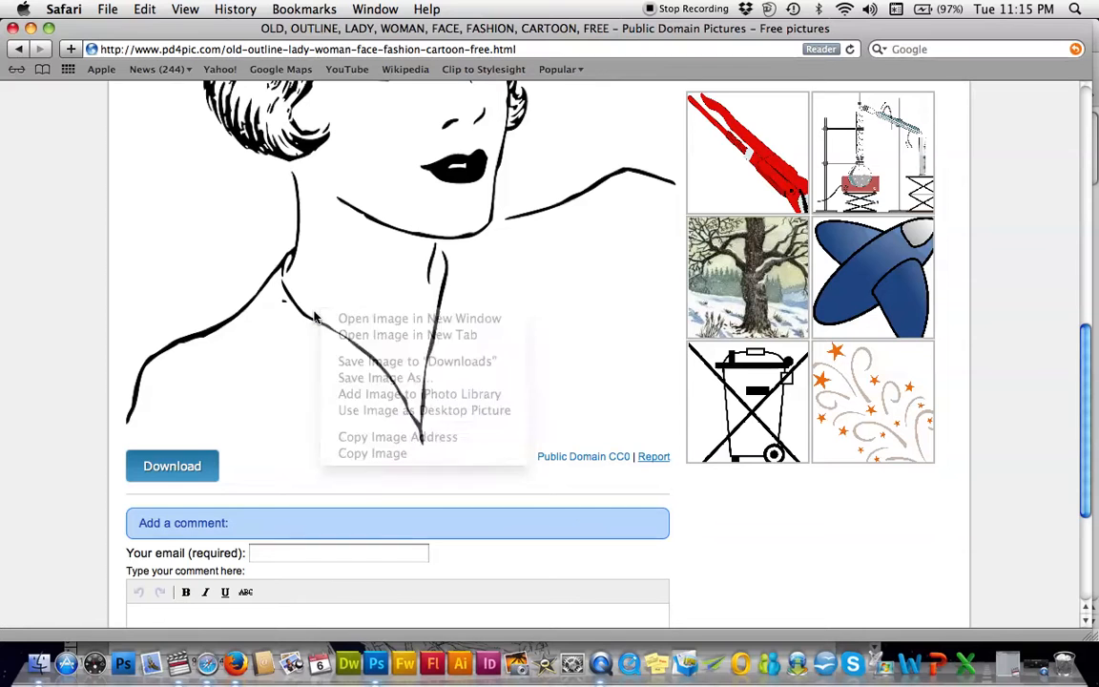
{"action": "left_click", "coordinate": [355, 379]}
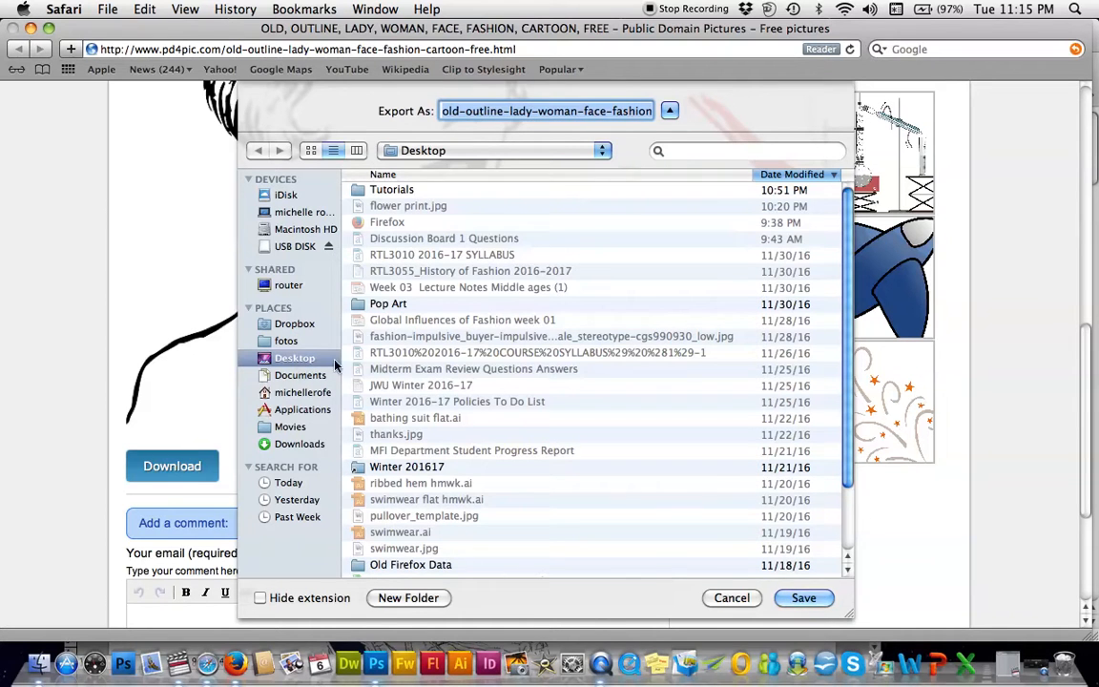
{"action": "left_click", "coordinate": [799, 599]}
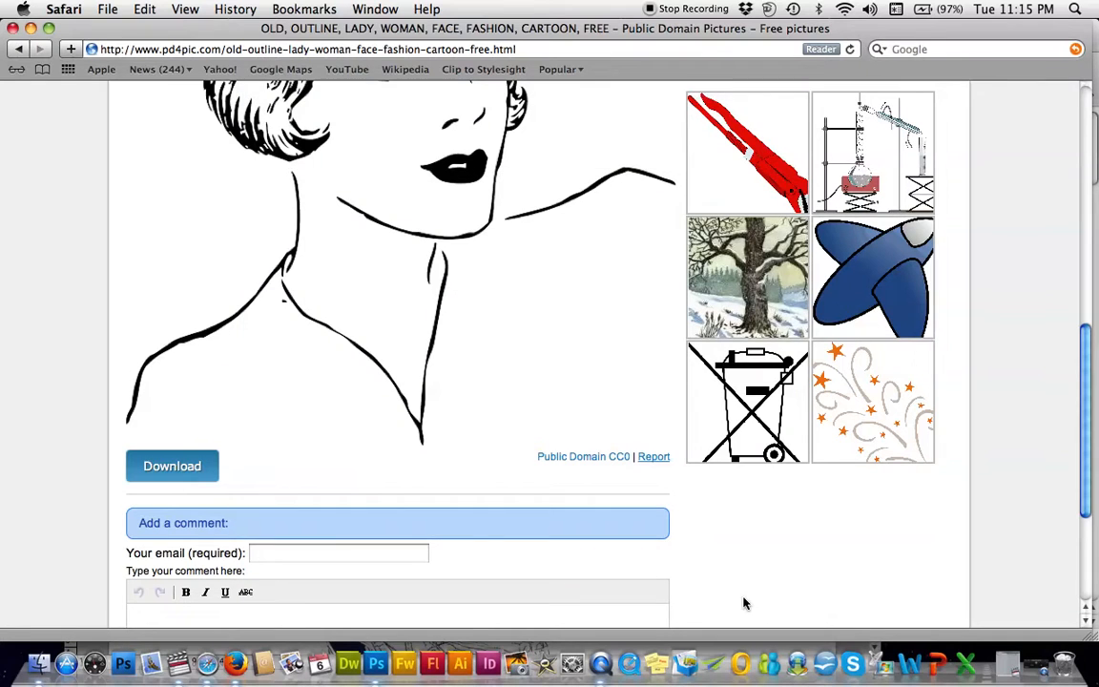
{"action": "left_click", "coordinate": [376, 663]}
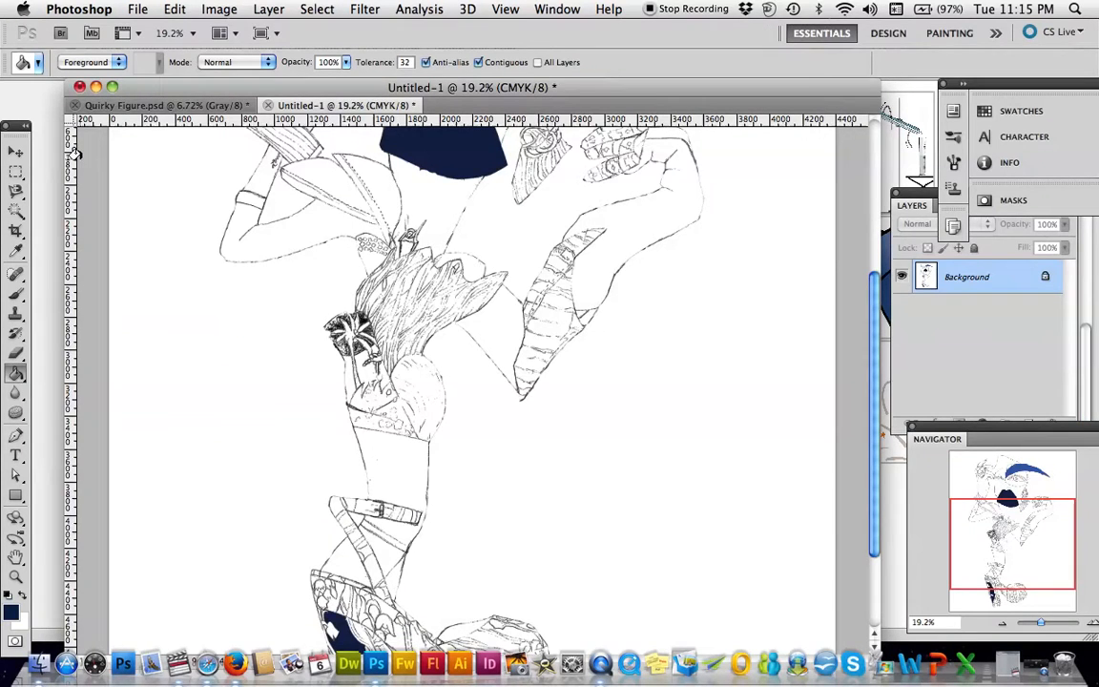
{"action": "left_click", "coordinate": [16, 189]}
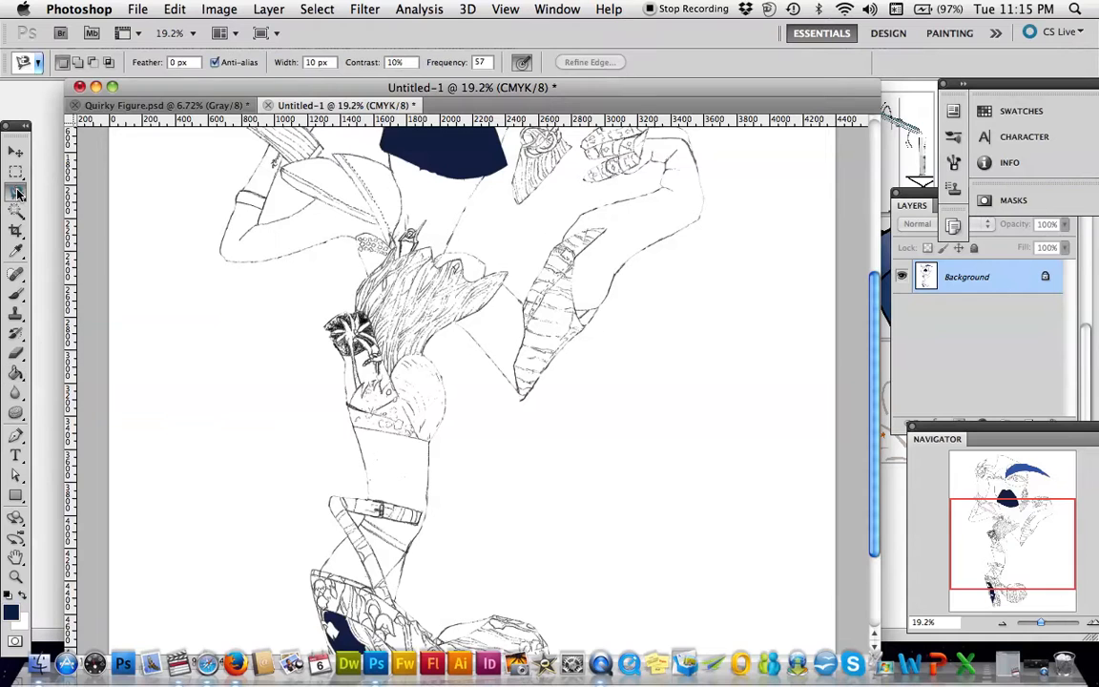
{"action": "left_click", "coordinate": [354, 428]}
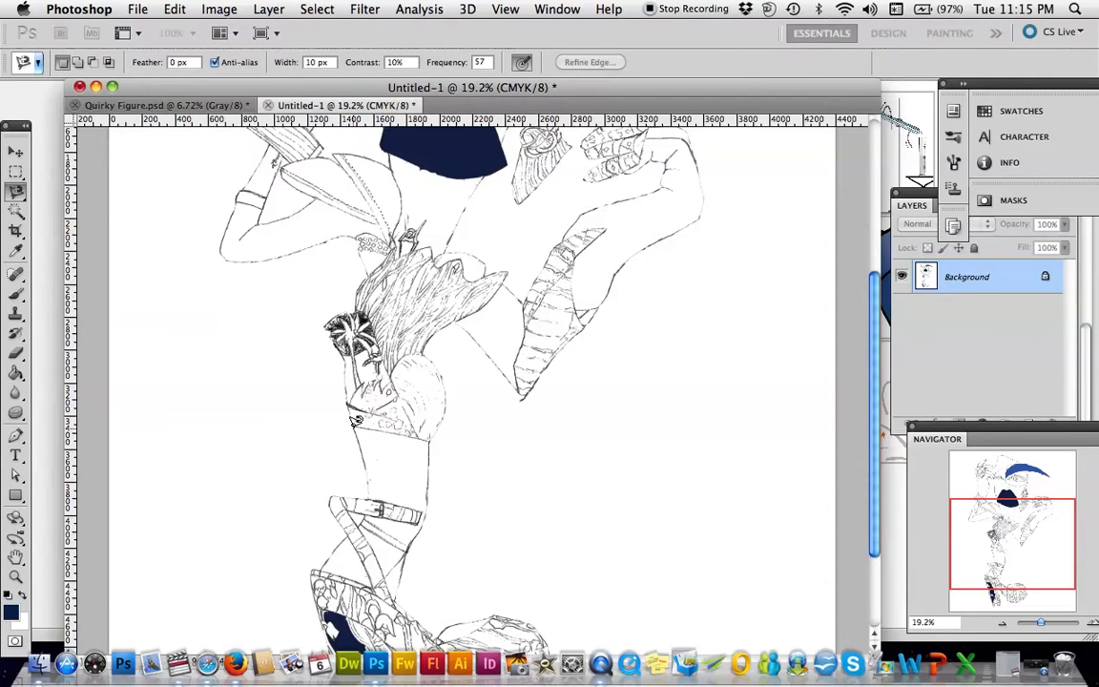
{"action": "left_click", "coordinate": [429, 443]}
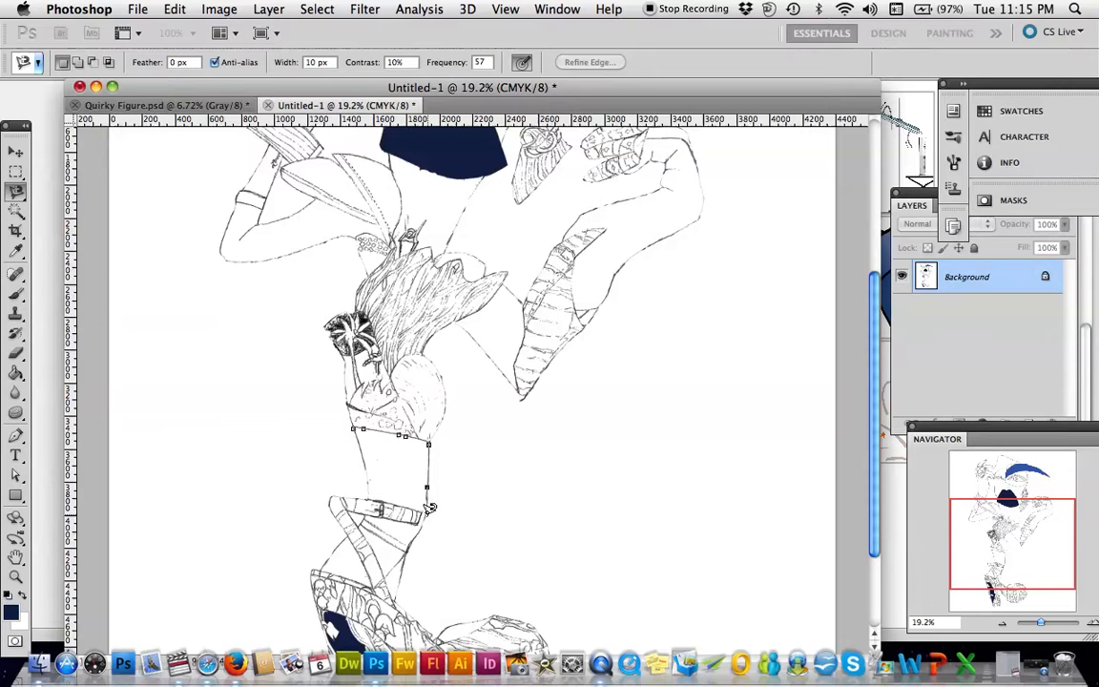
{"action": "double_click", "coordinate": [428, 508]}
{"action": "key", "text": "super+d"}
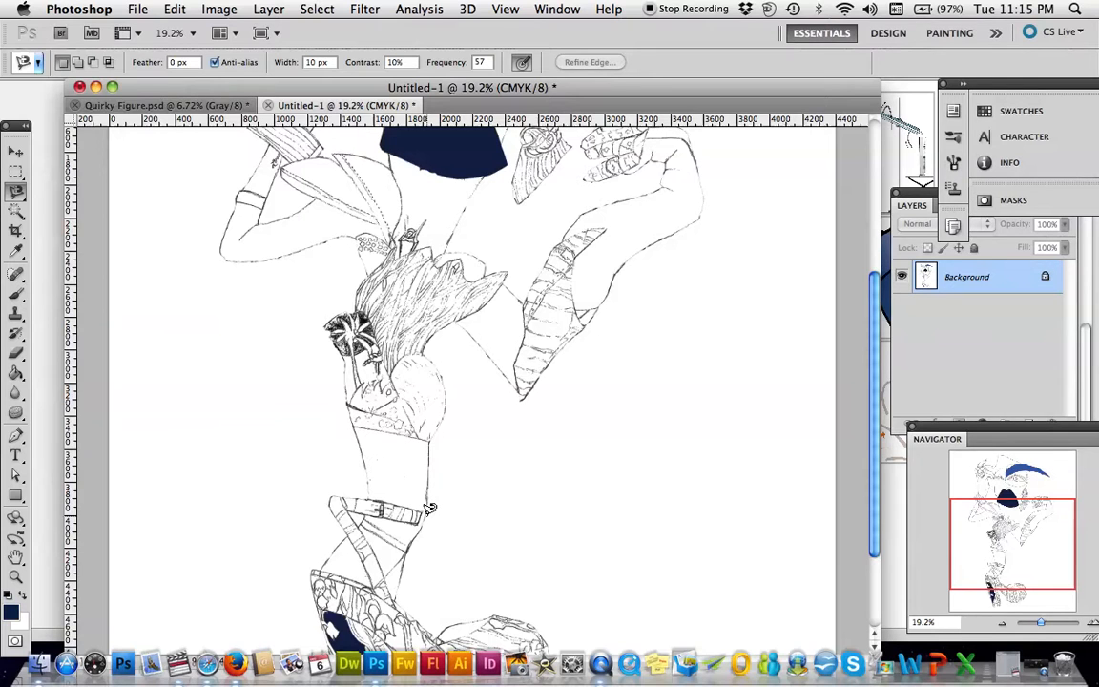
Open old-outline-lady-woman-face-fashion-cartoon-free.png from the Desktop.
{"action": "left_click", "coordinate": [138, 9]}
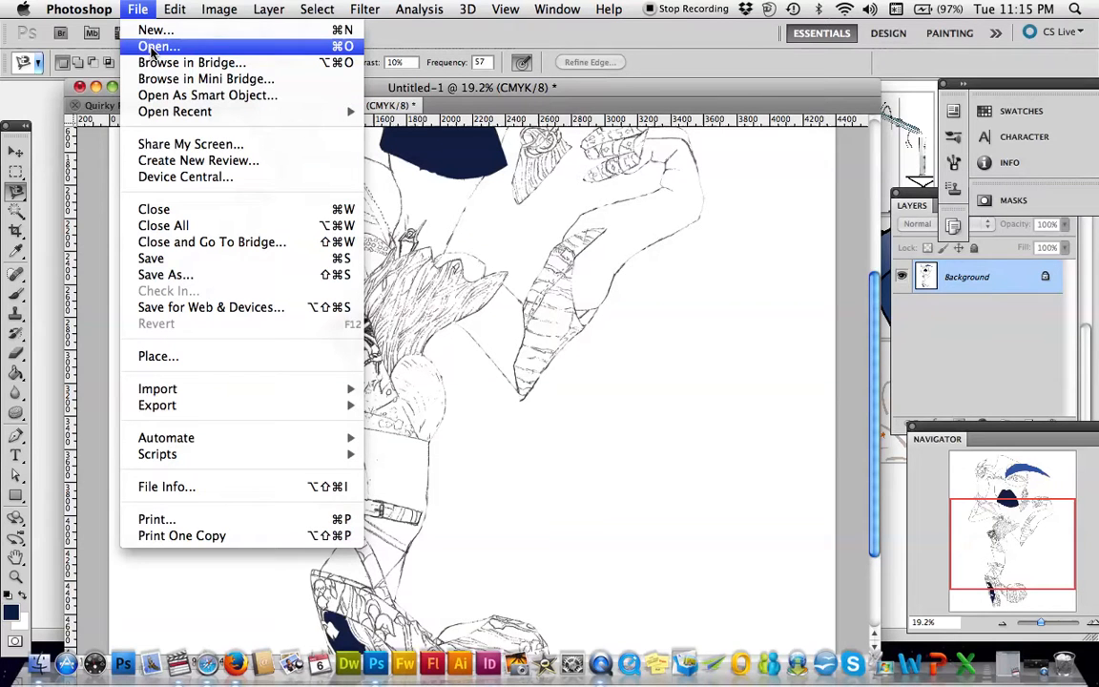
{"action": "left_click", "coordinate": [150, 47]}
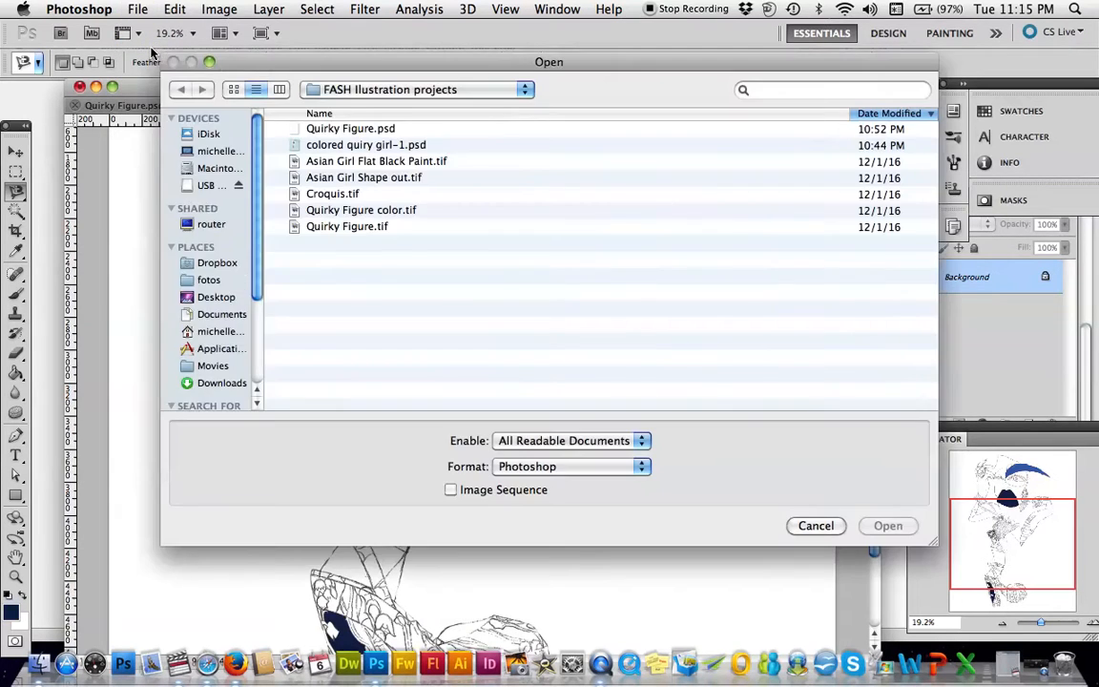
{"action": "left_click", "coordinate": [214, 299]}
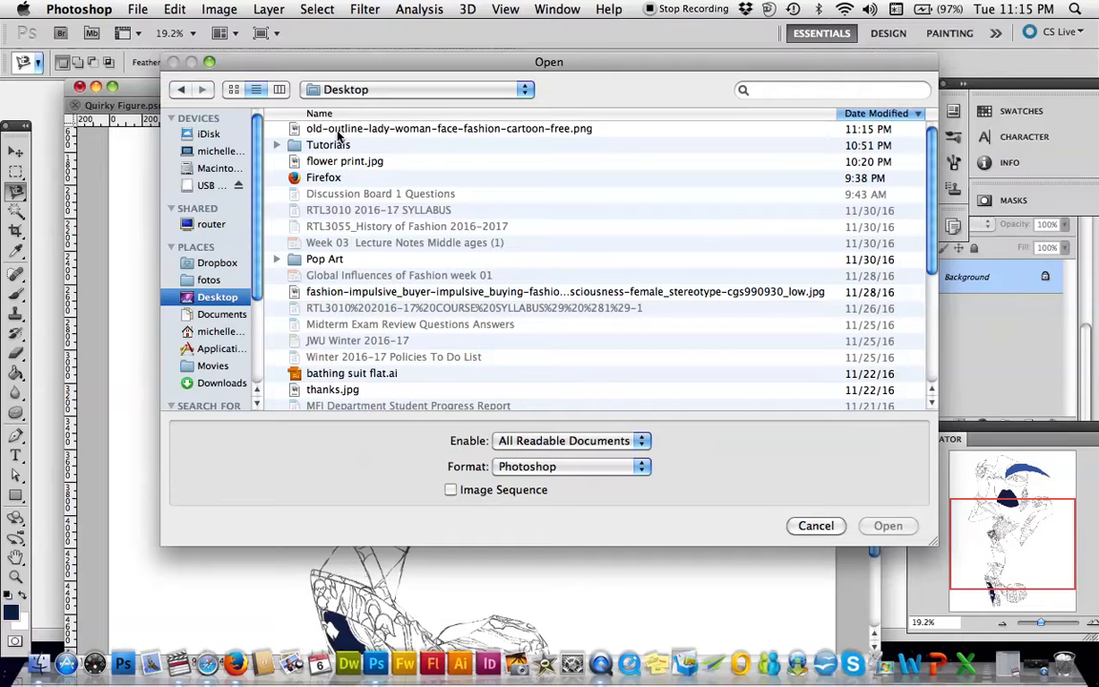
{"action": "double_click", "coordinate": [338, 131]}
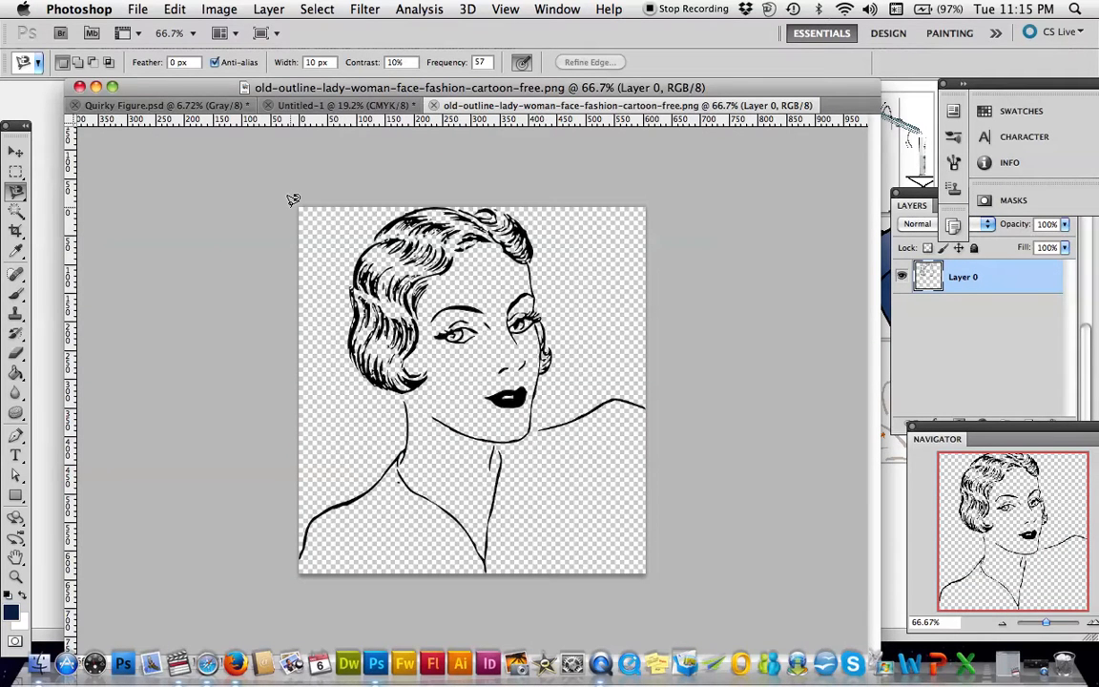
Define a rectangular selection around the woman's face as a pattern named "old lady face" and return to the Untitled-1 document.
{"action": "left_click", "coordinate": [15, 173]}
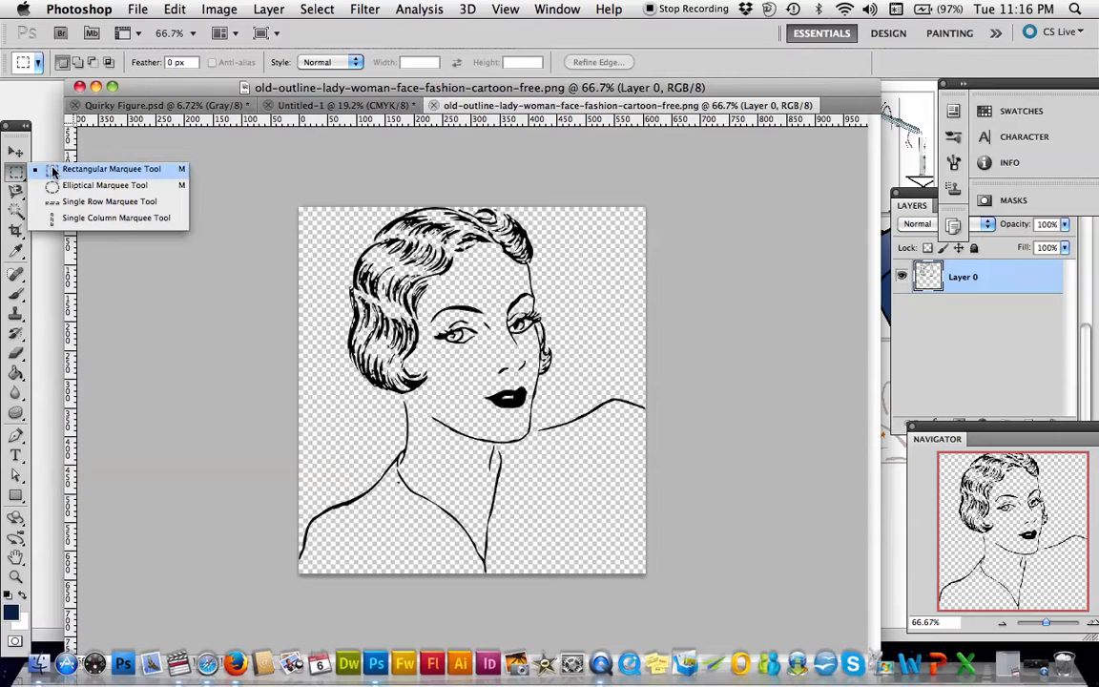
{"action": "left_click", "coordinate": [53, 171]}
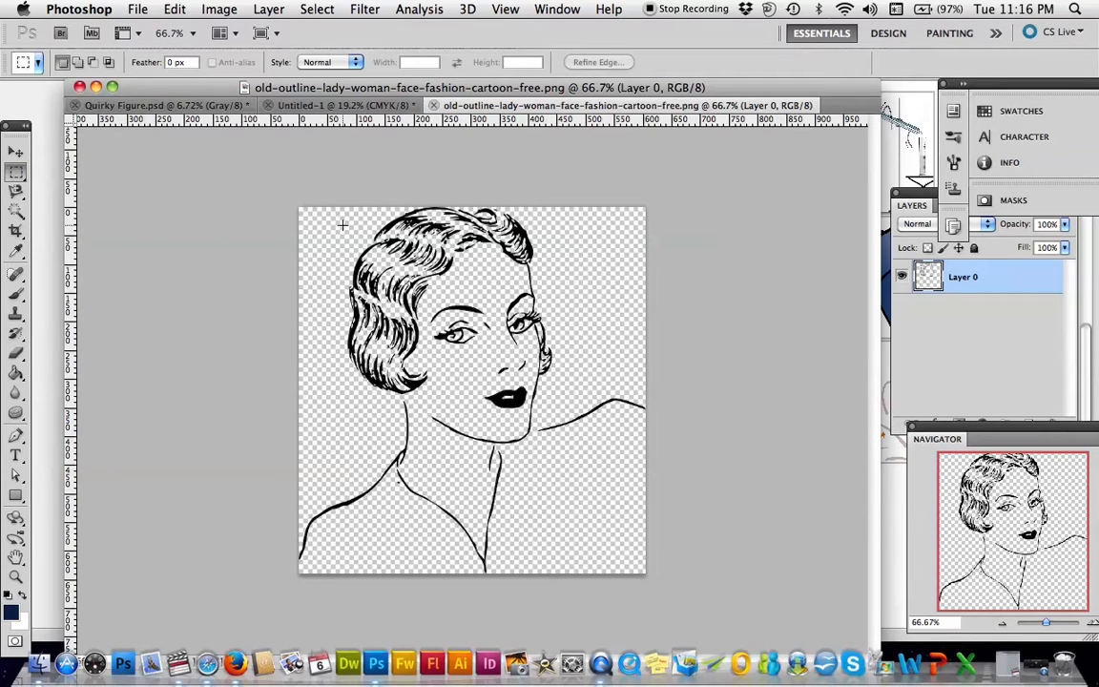
{"action": "left_click_drag", "start_coordinate": [352, 229], "coordinate": [555, 413]}
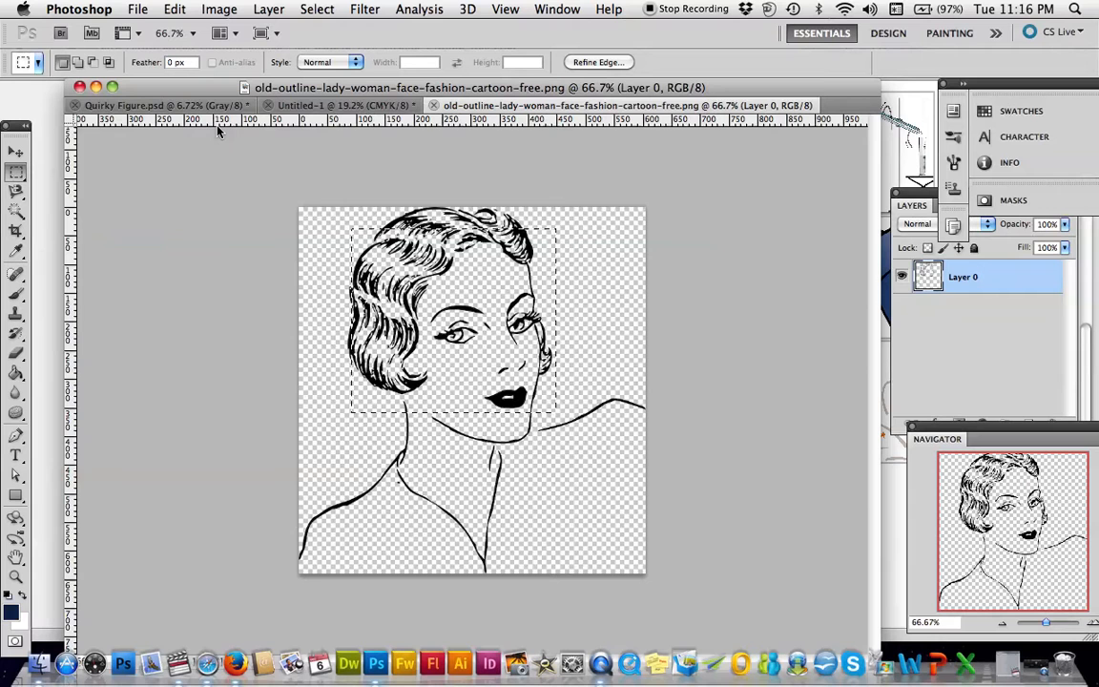
{"action": "left_click", "coordinate": [175, 10]}
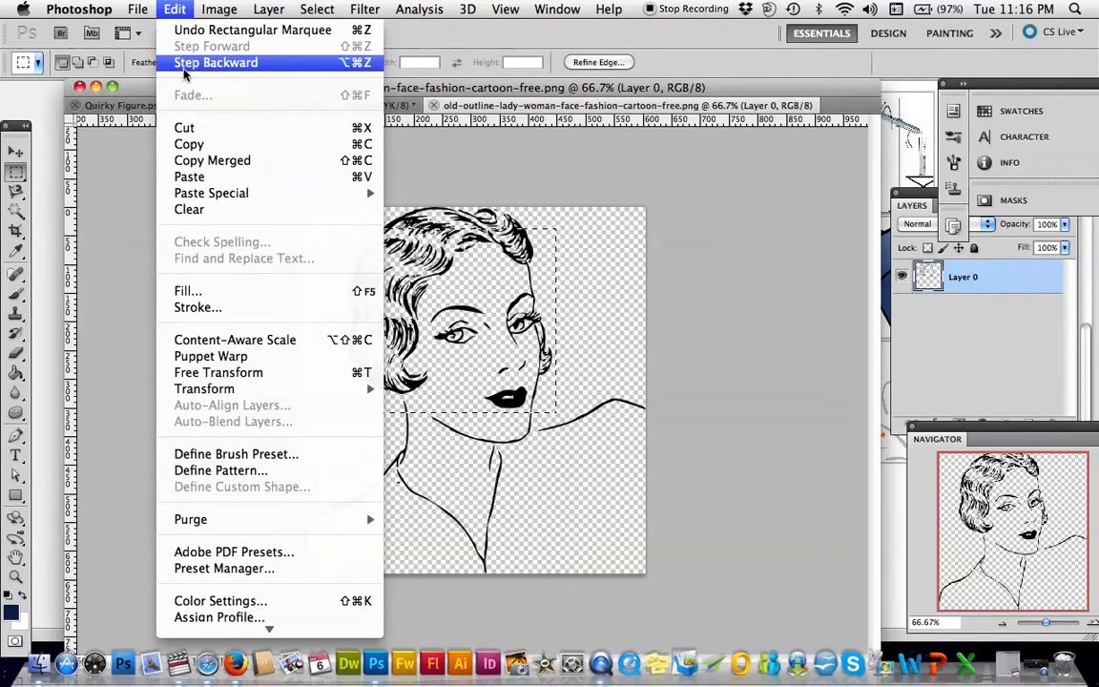
{"action": "left_click", "coordinate": [191, 474]}
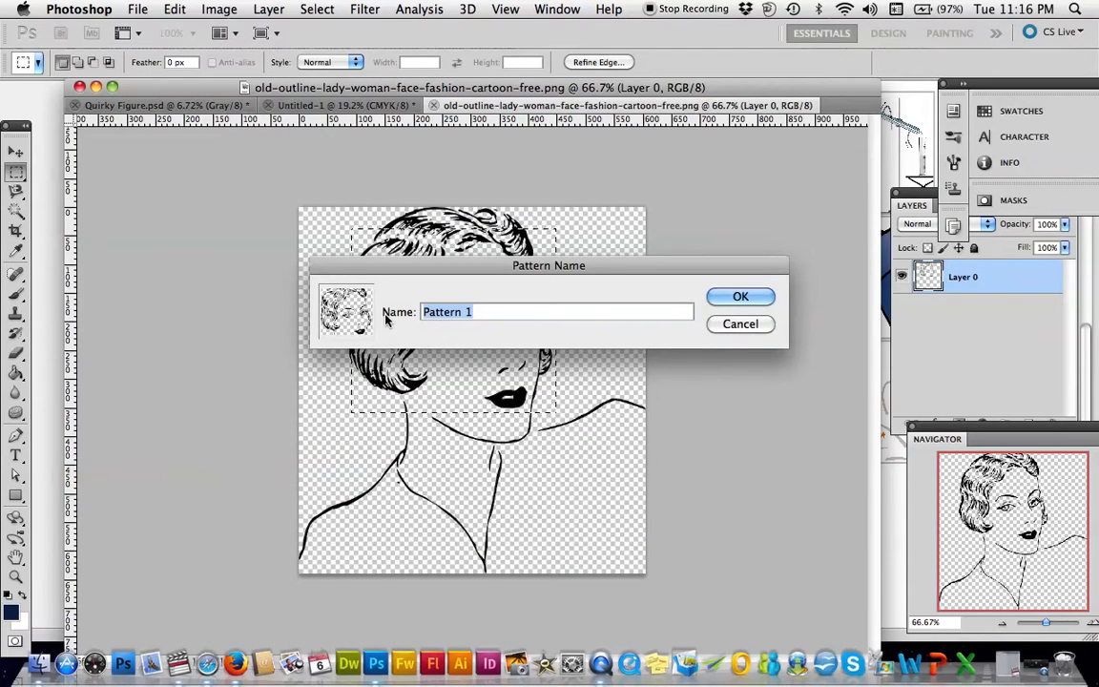
{"action": "type", "text": "old lady face"}
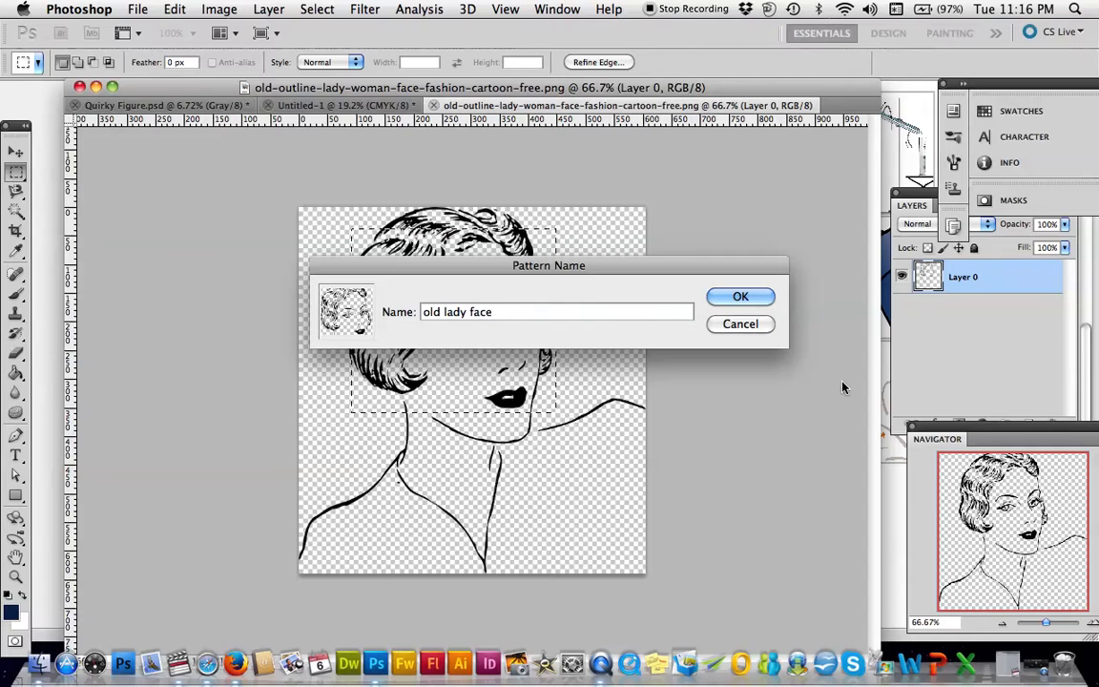
{"action": "left_click", "coordinate": [768, 299]}
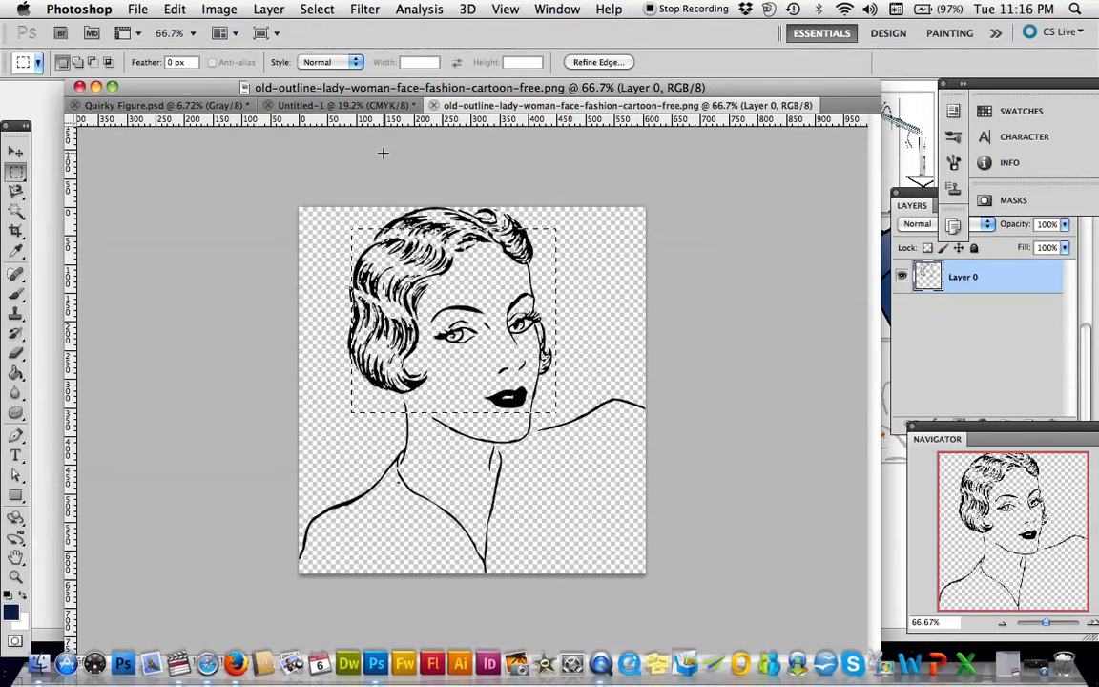
{"action": "left_click", "coordinate": [356, 106]}
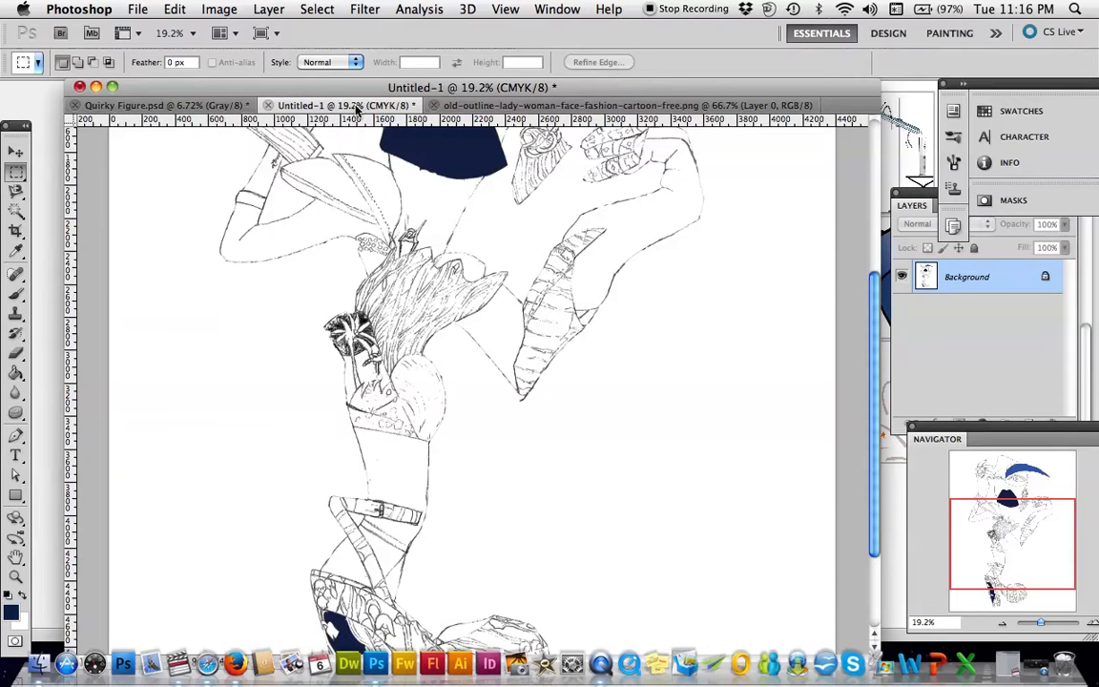
Outline the blank leg section above the buckled strap with the Magnetic Lasso and fill it with the old lady face pattern.
{"action": "left_click", "coordinate": [15, 190]}
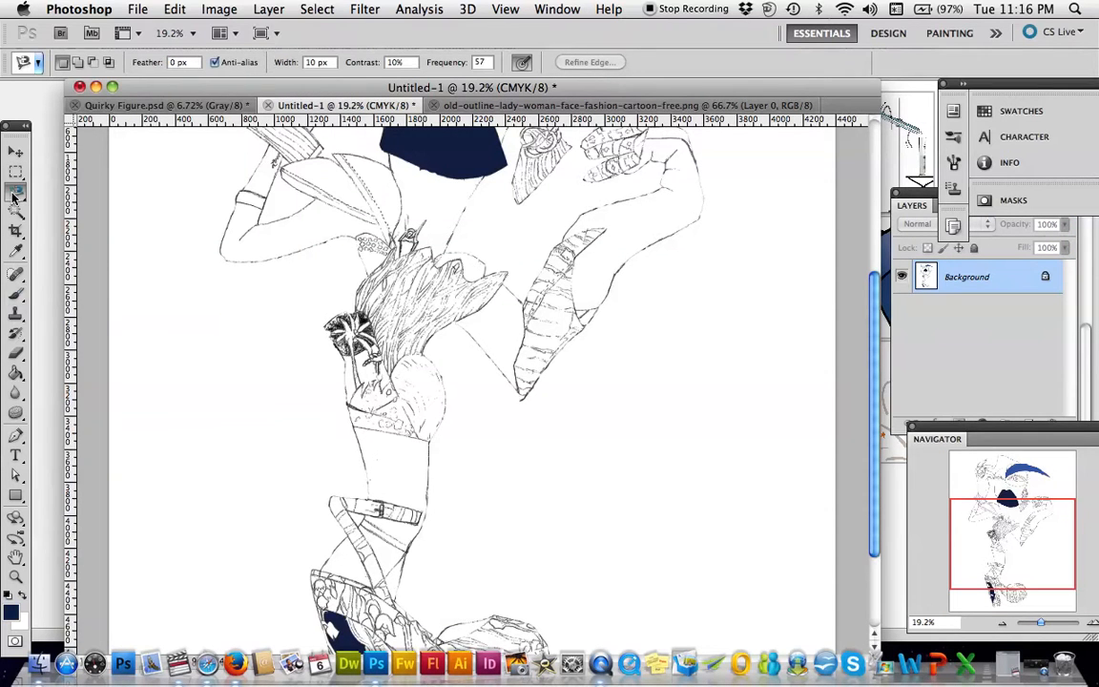
{"action": "left_click", "coordinate": [355, 426]}
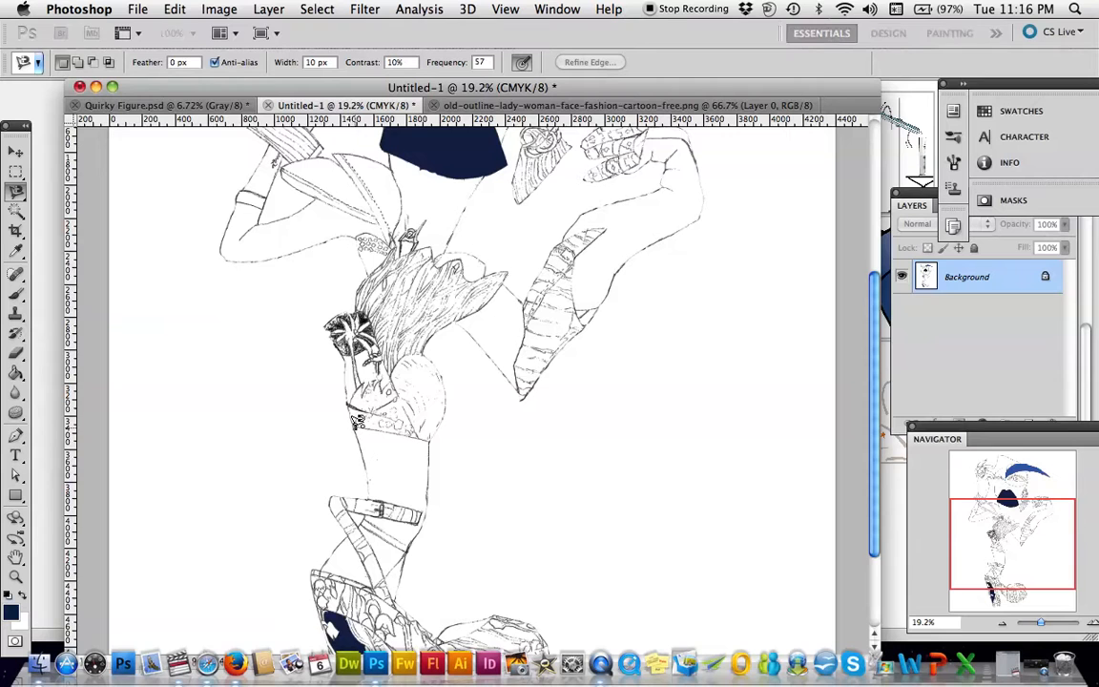
{"action": "left_click", "coordinate": [429, 443]}
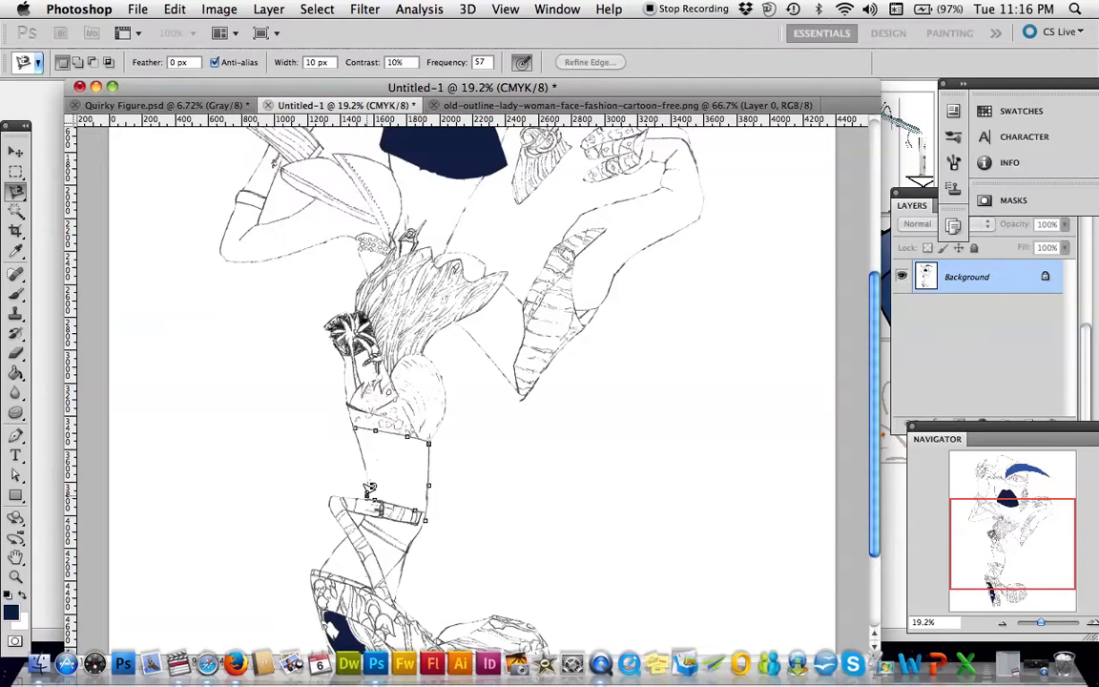
{"action": "left_click", "coordinate": [357, 422]}
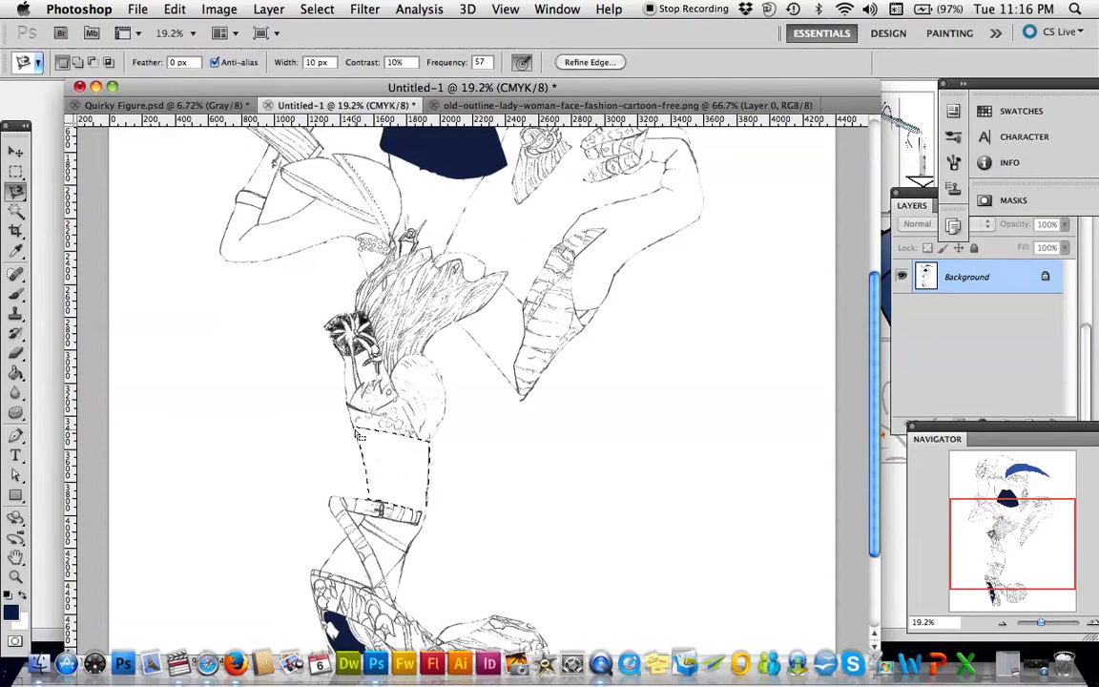
{"action": "left_click", "coordinate": [174, 9]}
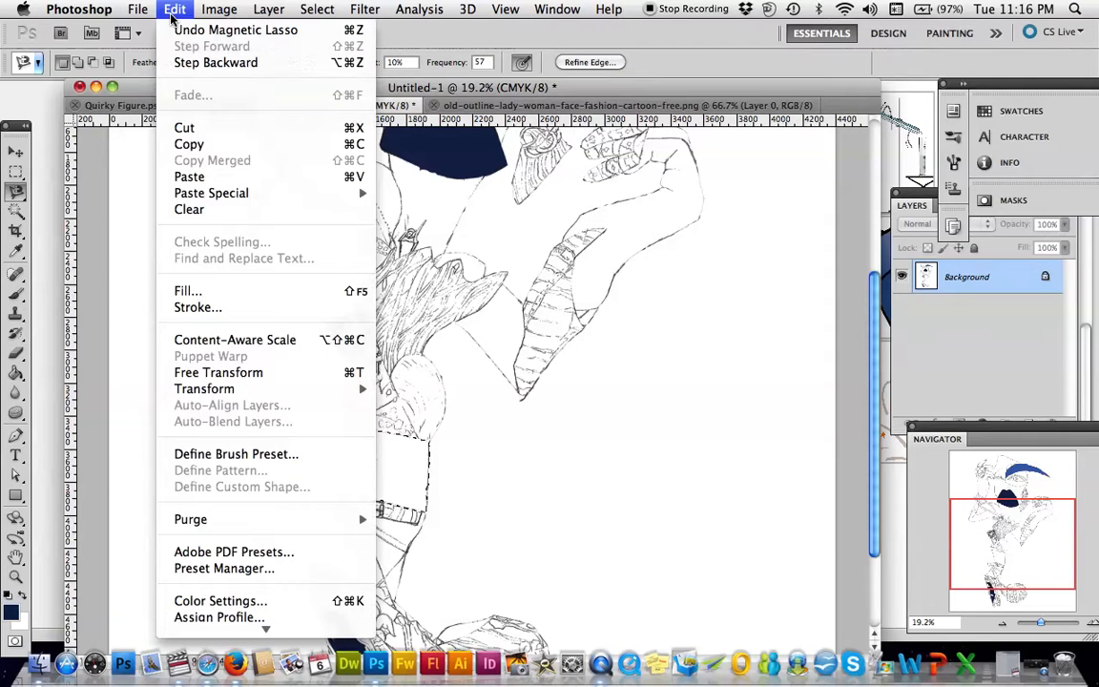
{"action": "left_click", "coordinate": [190, 292]}
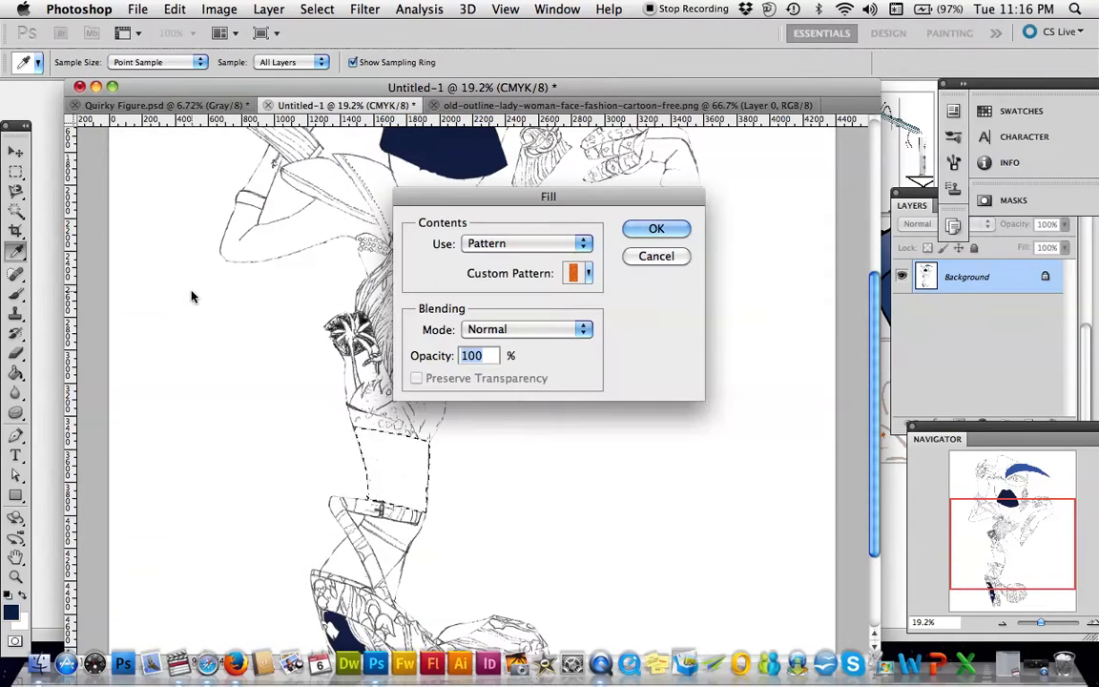
{"action": "left_click", "coordinate": [573, 249]}
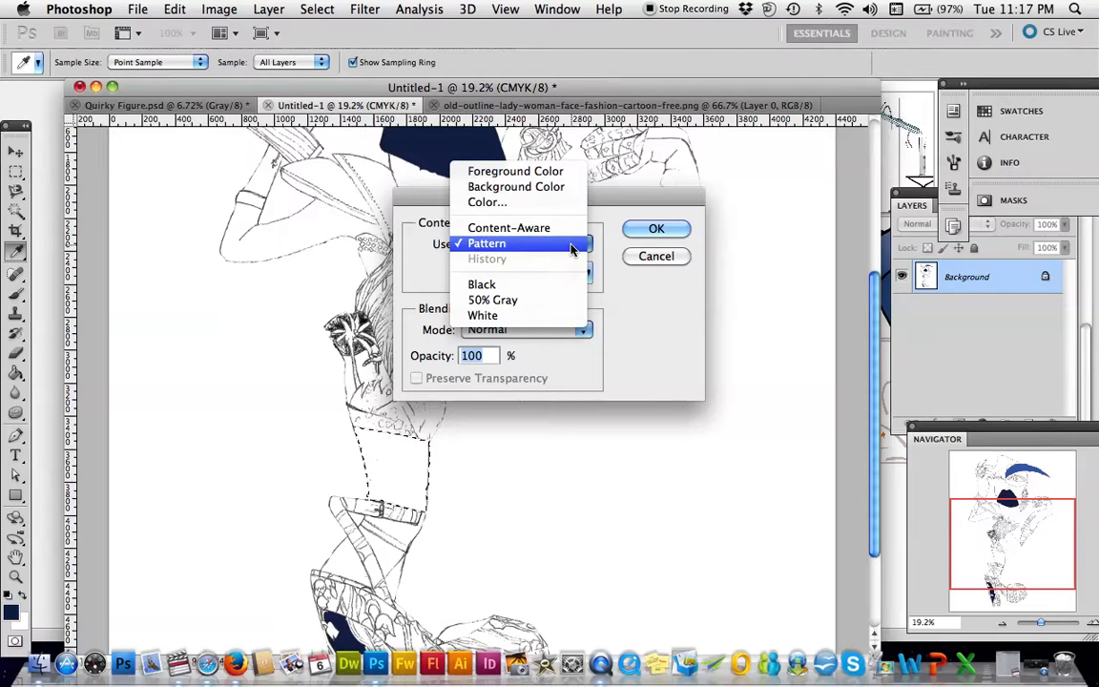
{"action": "left_click", "coordinate": [460, 242]}
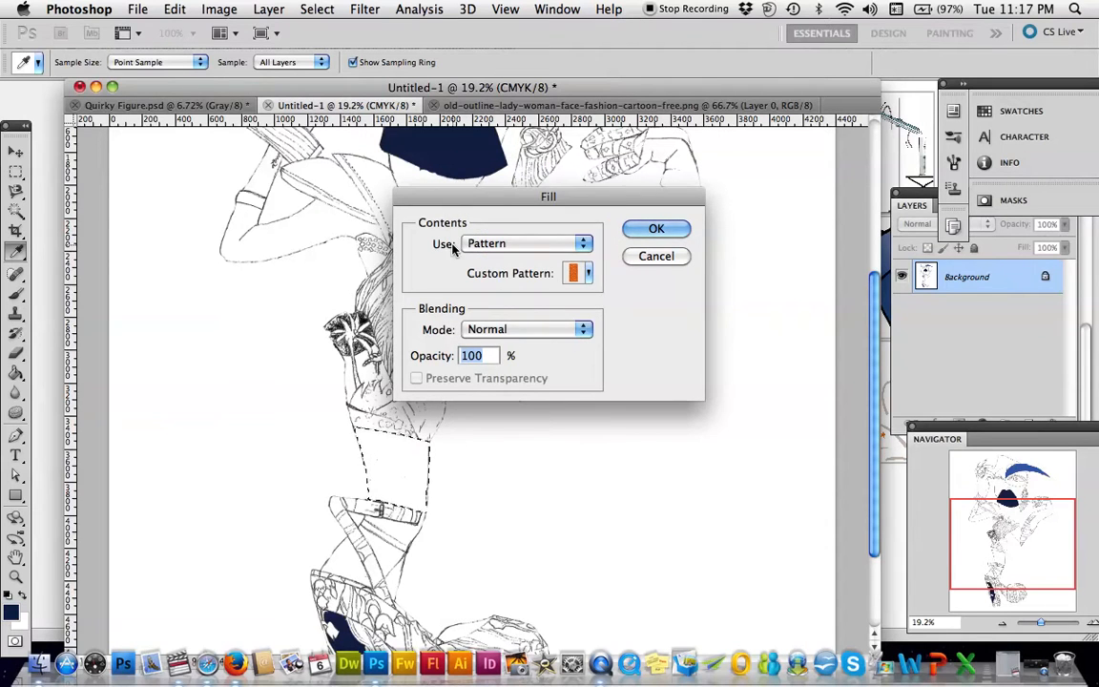
{"action": "left_click", "coordinate": [580, 245]}
{"action": "left_click", "coordinate": [530, 245]}
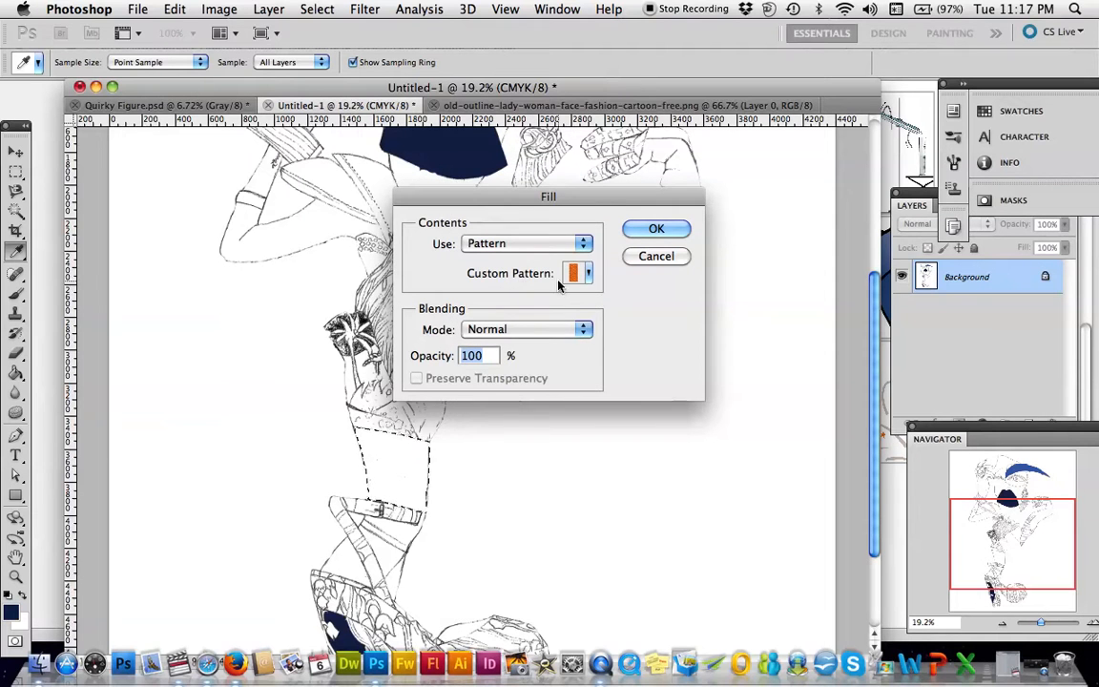
{"action": "left_click", "coordinate": [588, 274]}
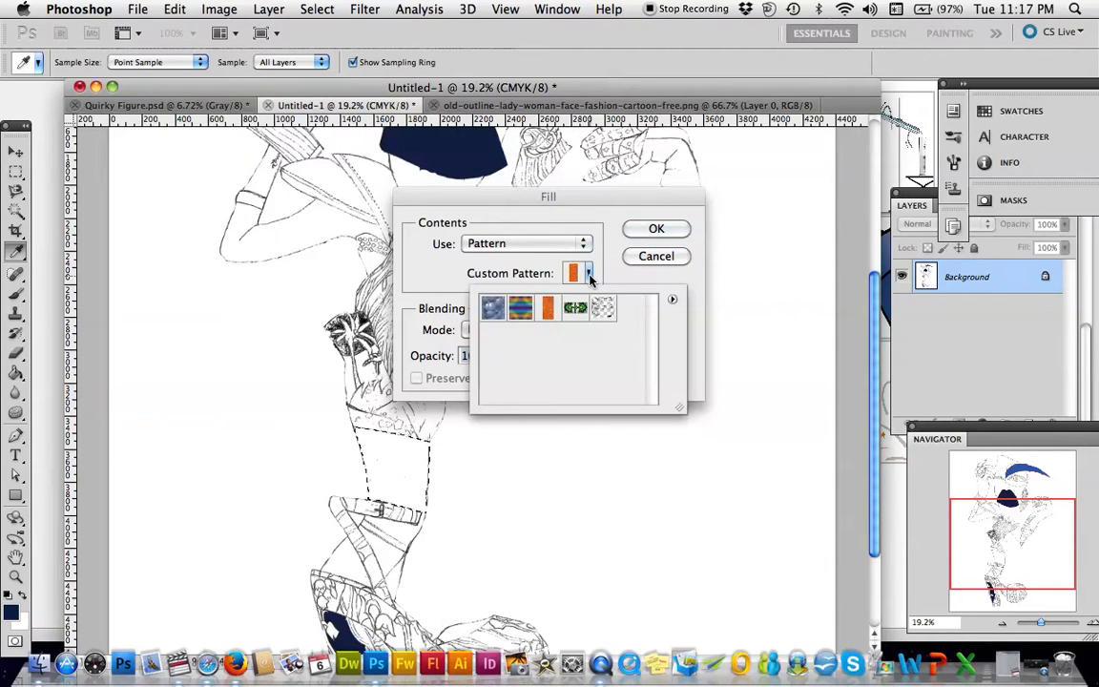
{"action": "left_click", "coordinate": [608, 313]}
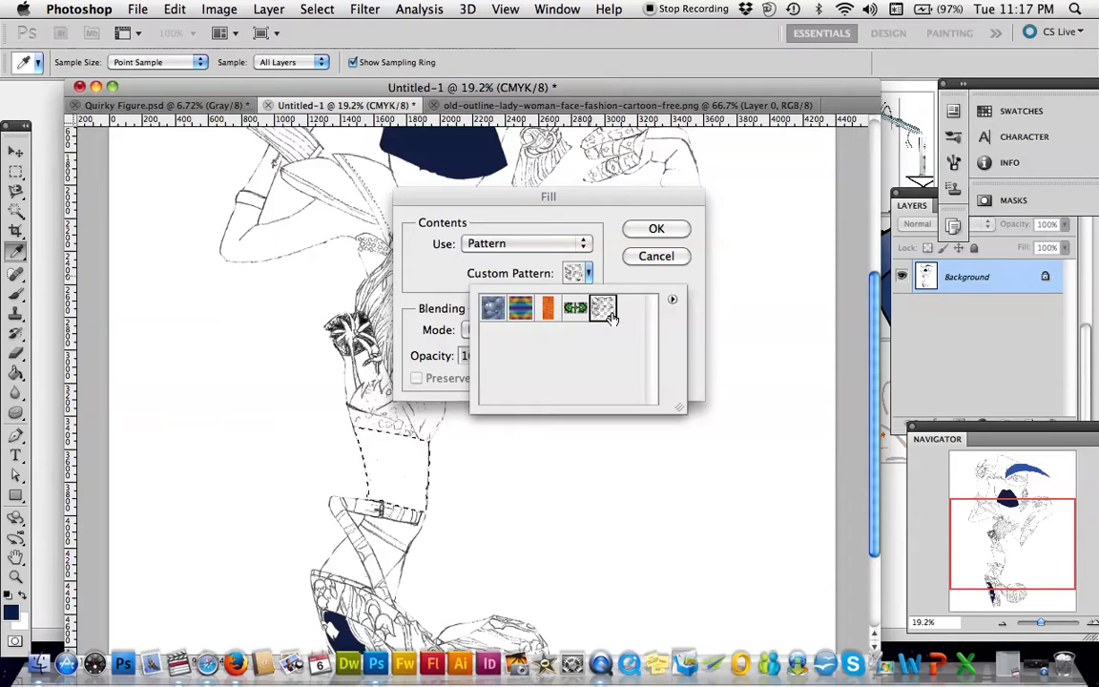
{"action": "left_click", "coordinate": [656, 228]}
{"action": "left_click", "coordinate": [656, 228]}
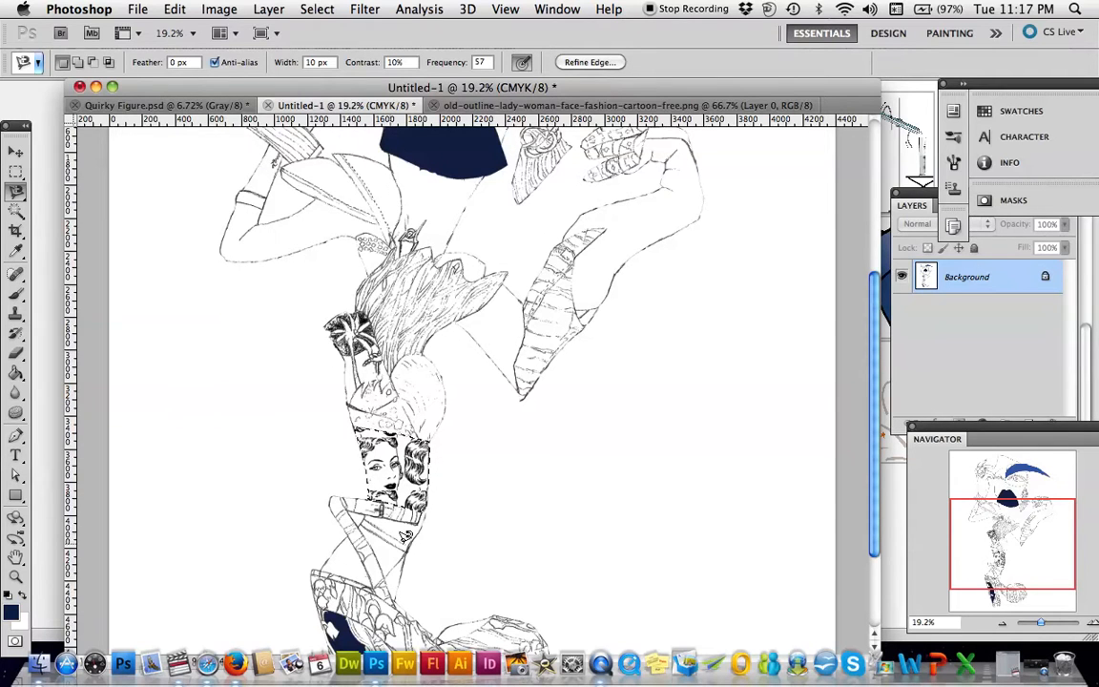
Fill the small triangular area just below the buckled strap with the same old lady face pattern and clear the selection.
{"action": "left_click", "coordinate": [407, 554]}
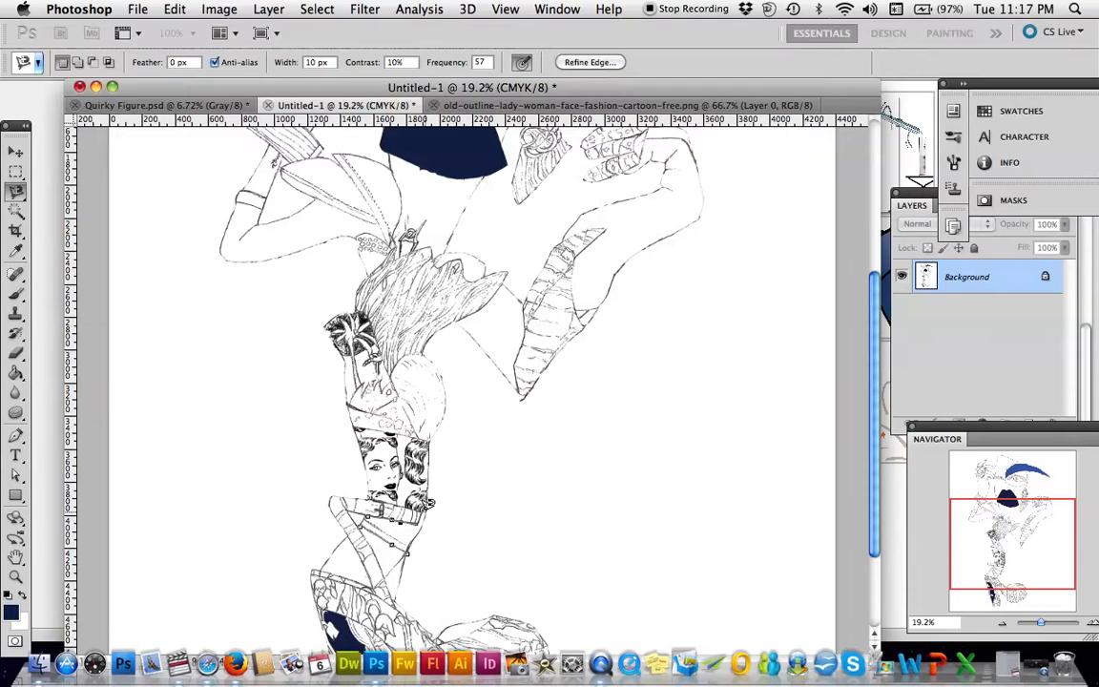
{"action": "left_click", "coordinate": [410, 550]}
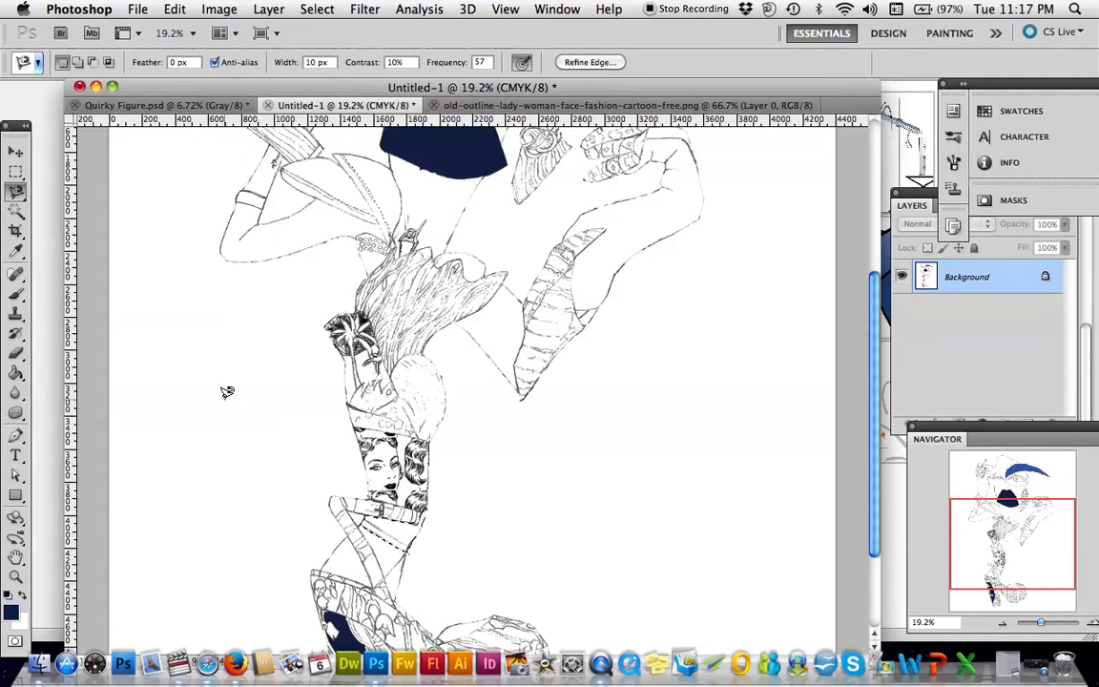
{"action": "left_click", "coordinate": [177, 9]}
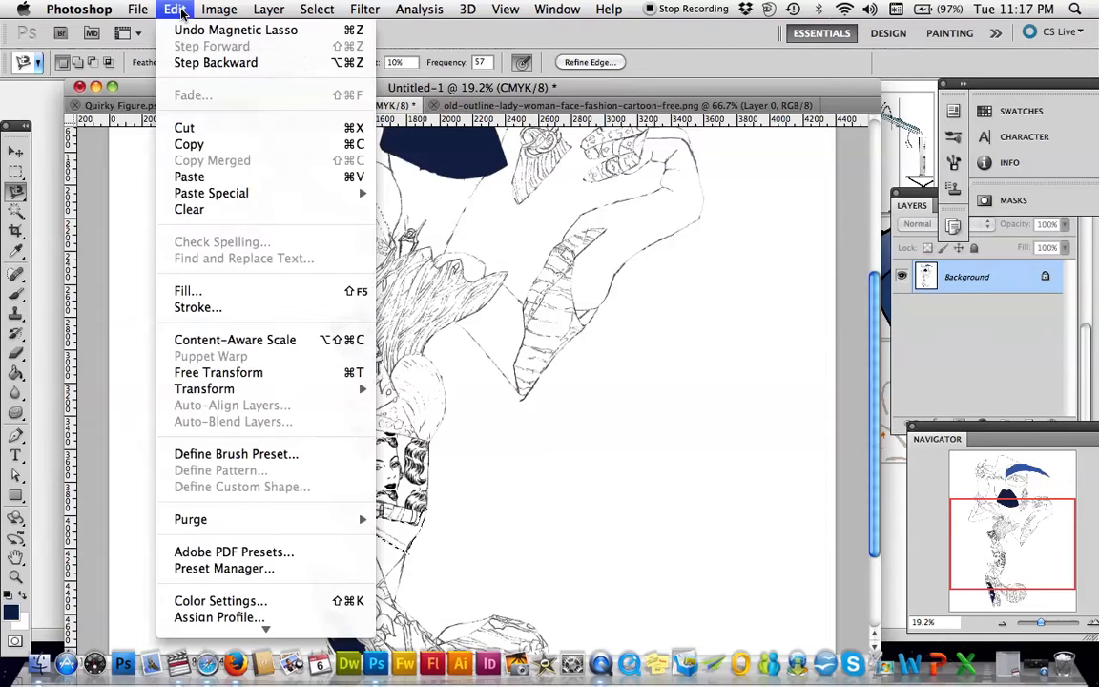
{"action": "left_click", "coordinate": [188, 290]}
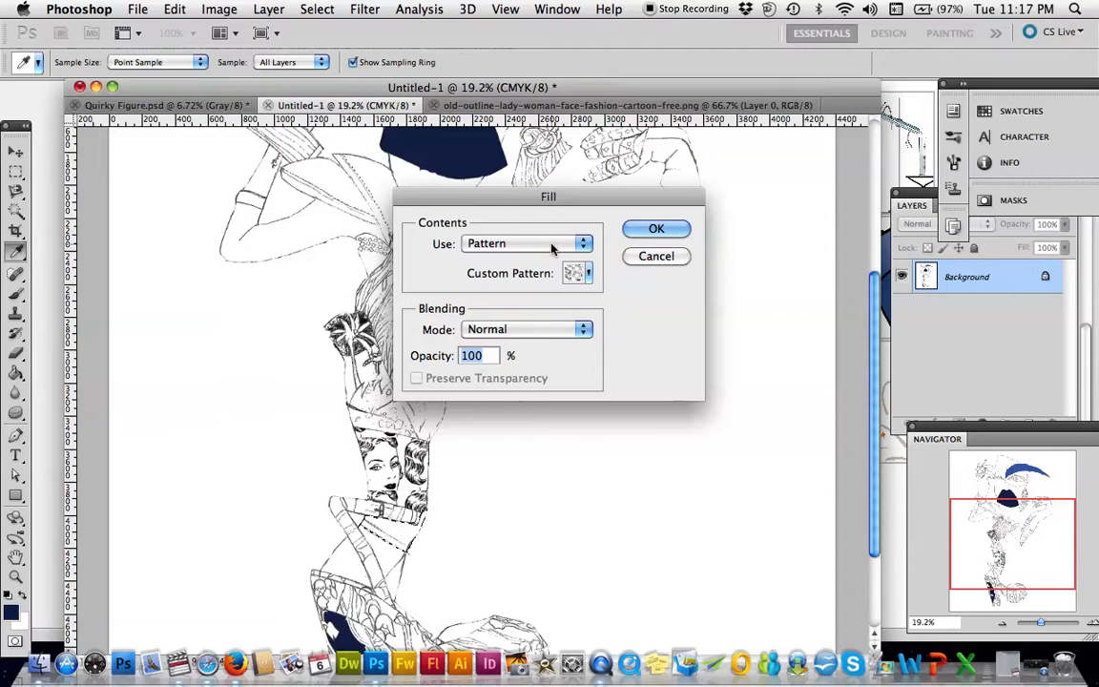
{"action": "left_click", "coordinate": [583, 245]}
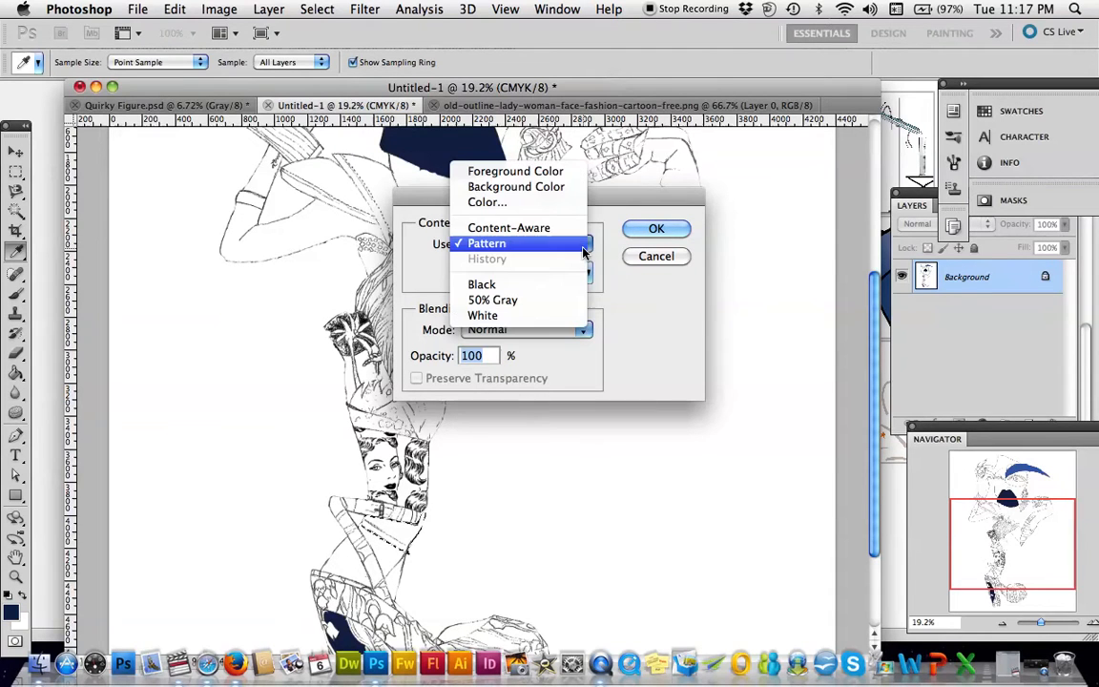
{"action": "left_click", "coordinate": [559, 245]}
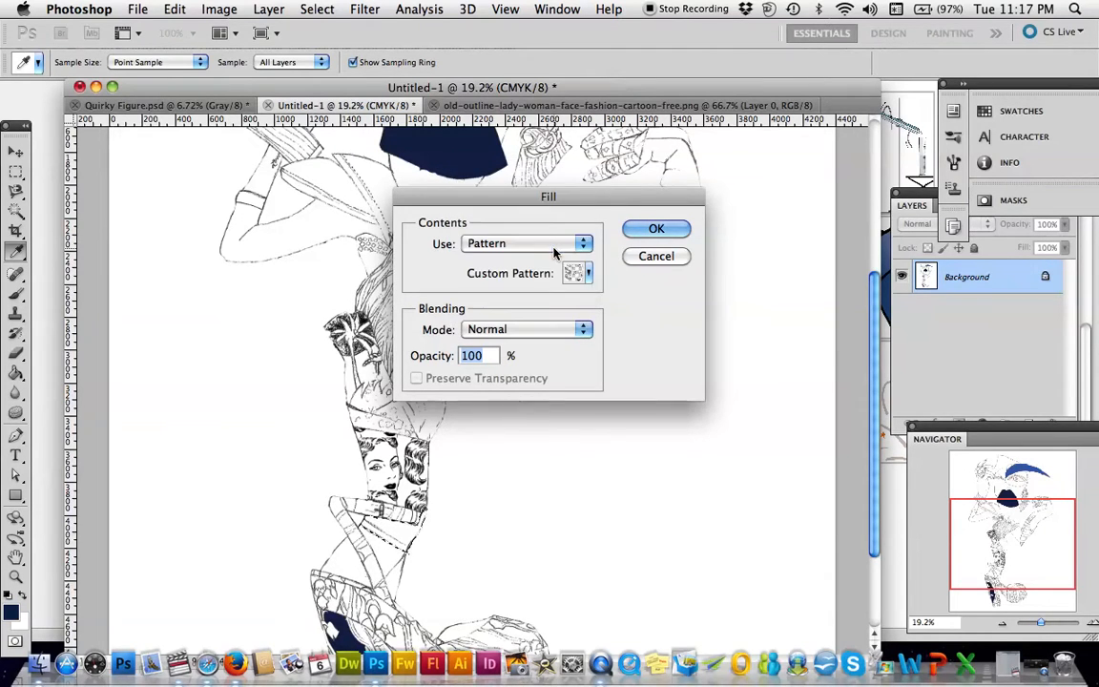
{"action": "left_click", "coordinate": [589, 274]}
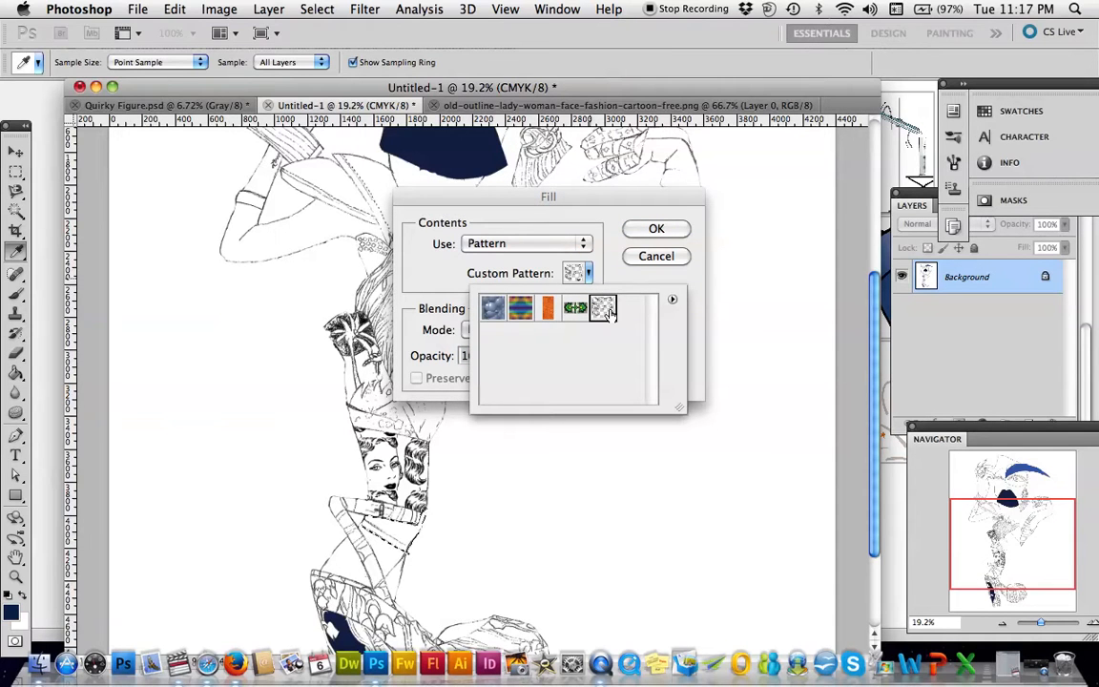
{"action": "left_click", "coordinate": [657, 232]}
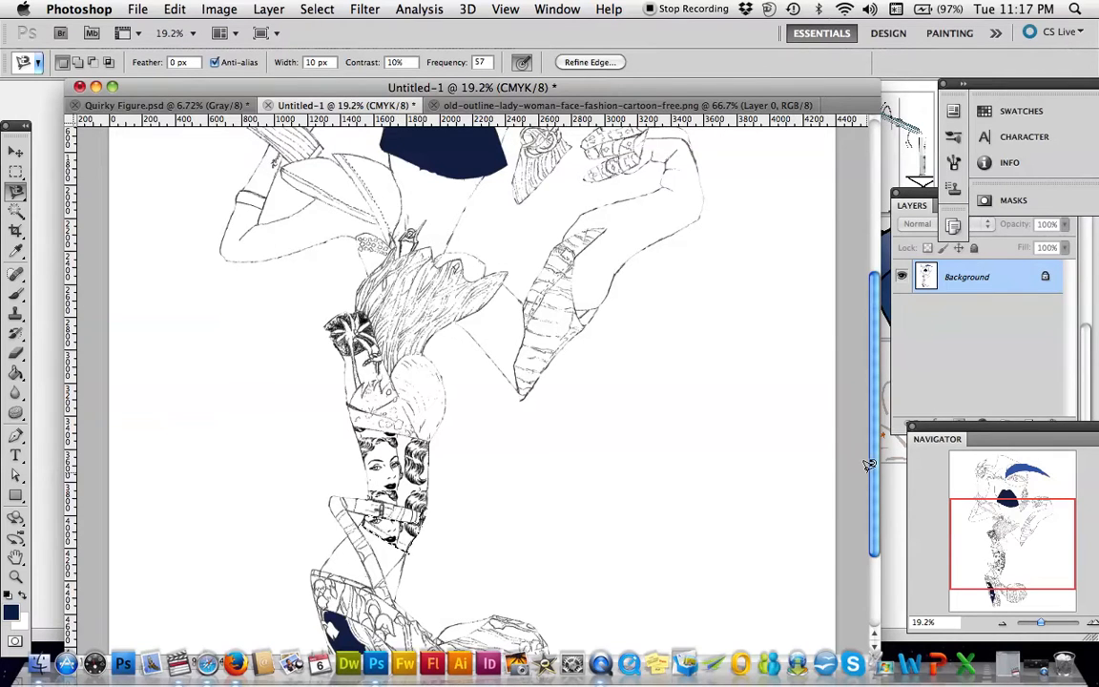
{"action": "mouse_move", "coordinate": [878, 487]}
{"action": "left_mouse_down"}
{"action": "mouse_move", "coordinate": [878, 324]}
{"action": "mouse_move", "coordinate": [889, 374]}
{"action": "mouse_move", "coordinate": [878, 501]}
{"action": "left_mouse_up"}
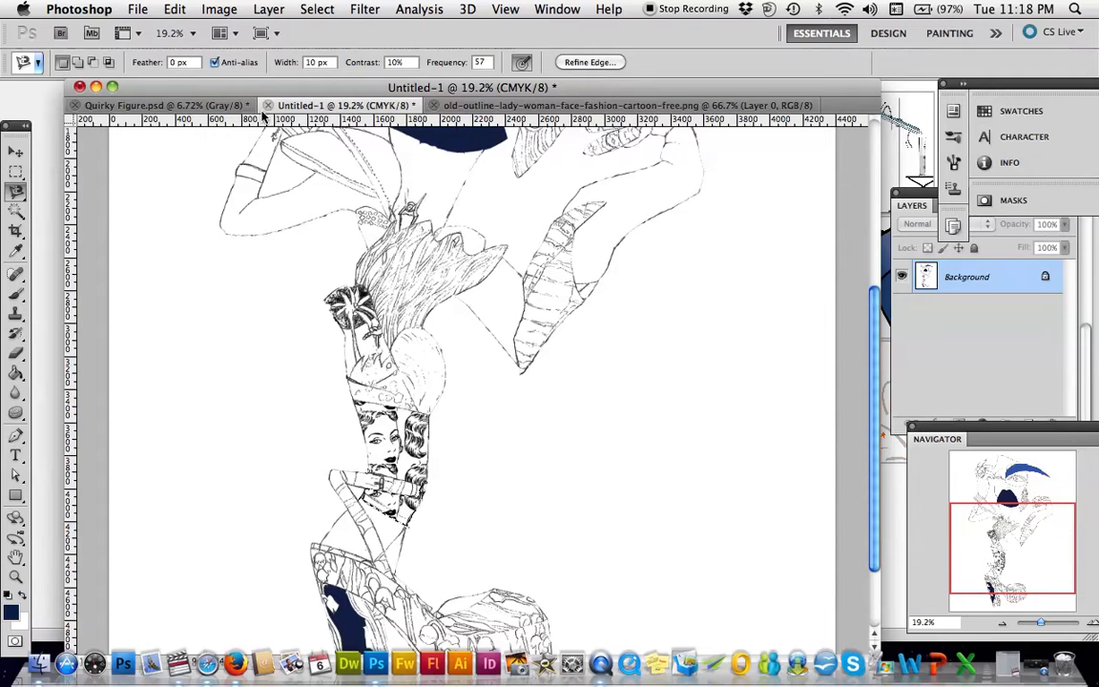
{"action": "left_click", "coordinate": [306, 8]}
{"action": "left_click", "coordinate": [319, 47]}
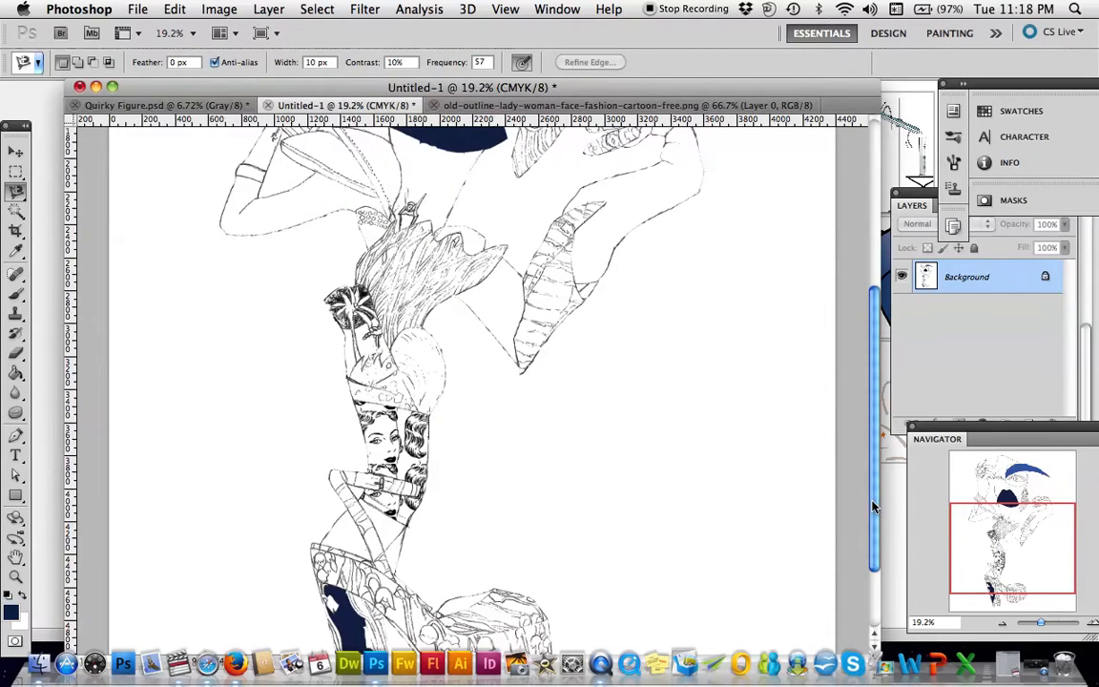
Select the bare hand and forearm beside the earring by tracing their outline with the Magnetic Lasso.
{"action": "left_click_drag", "start_coordinate": [872, 506], "coordinate": [887, 397]}
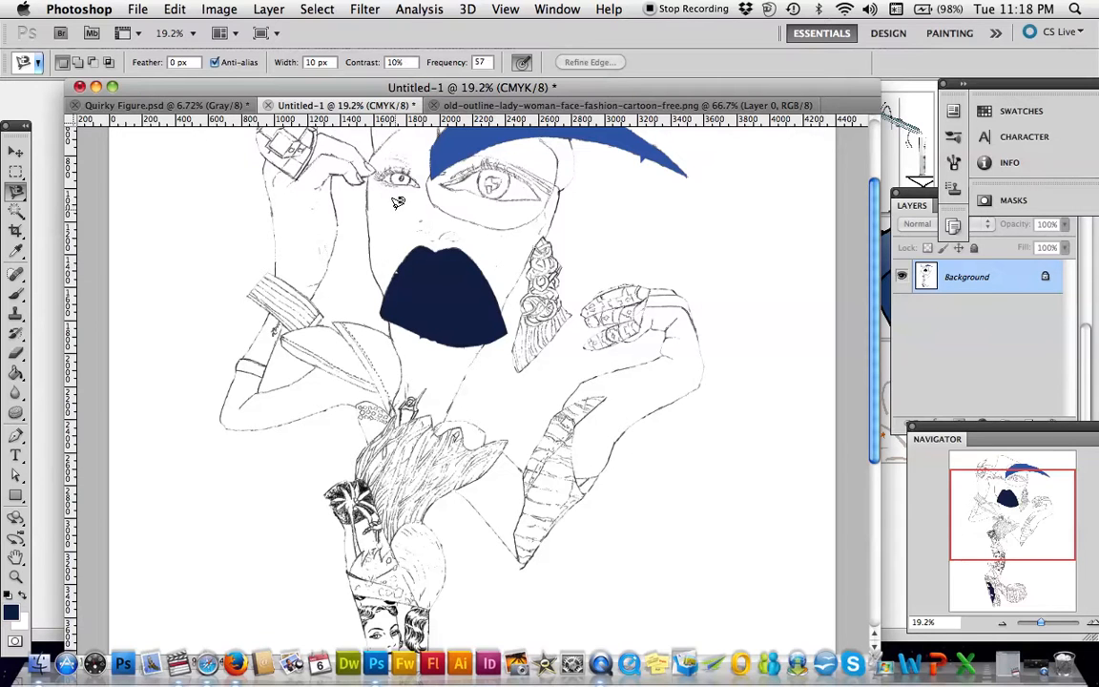
{"action": "left_click_drag", "start_coordinate": [876, 294], "coordinate": [876, 258]}
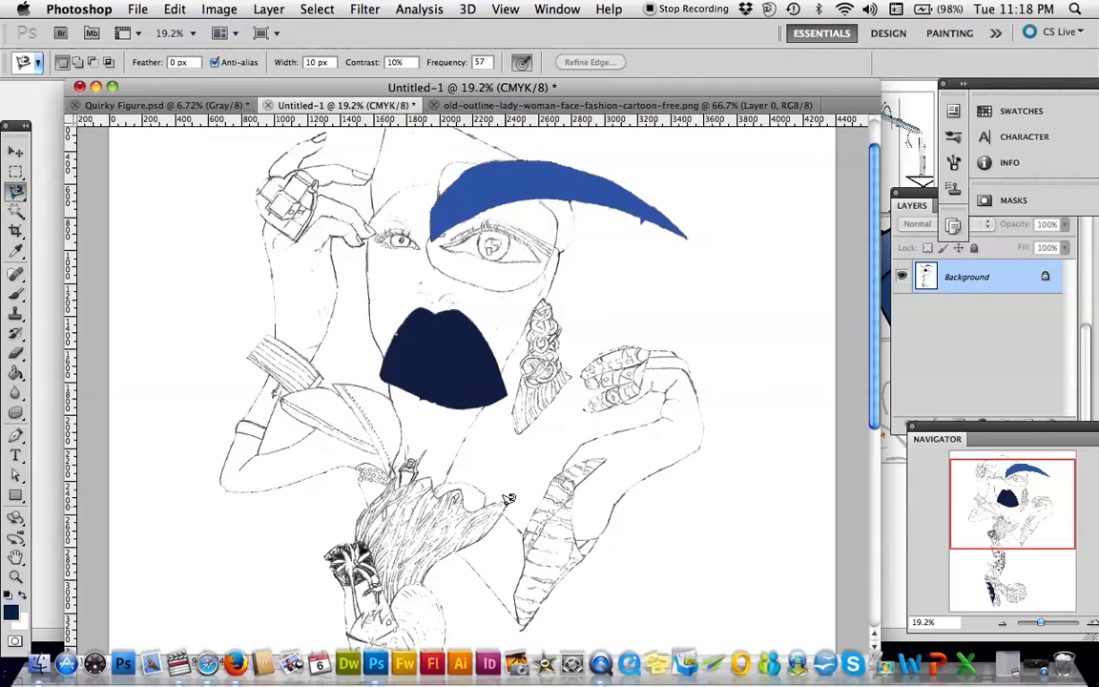
{"action": "left_click", "coordinate": [593, 539]}
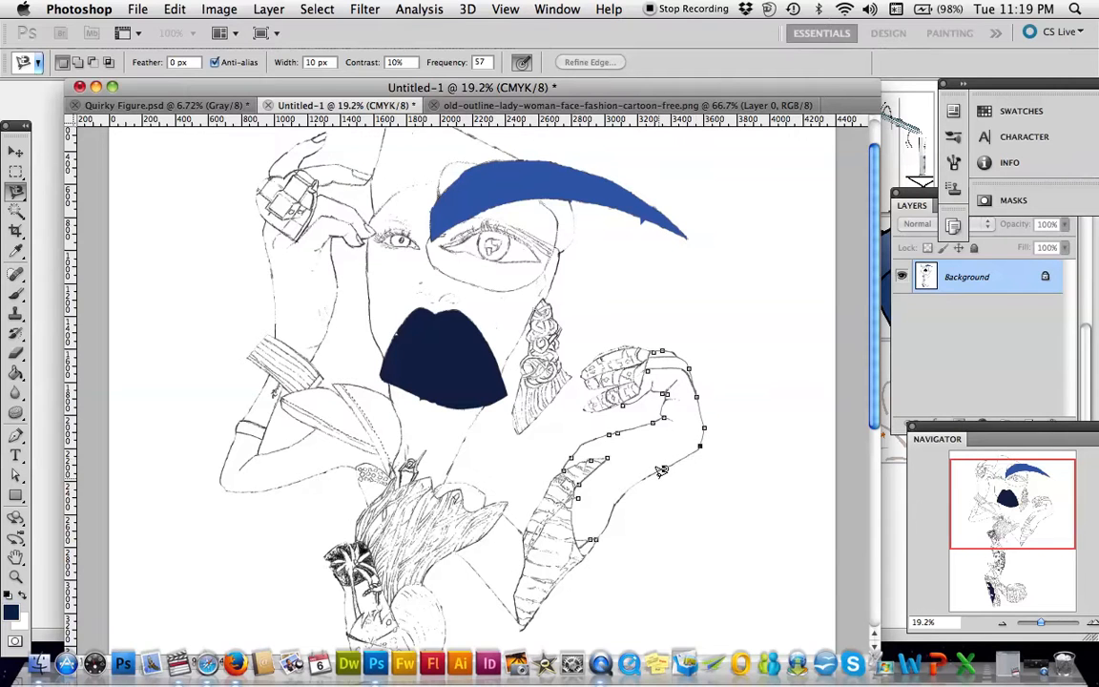
{"action": "double_click", "coordinate": [594, 541]}
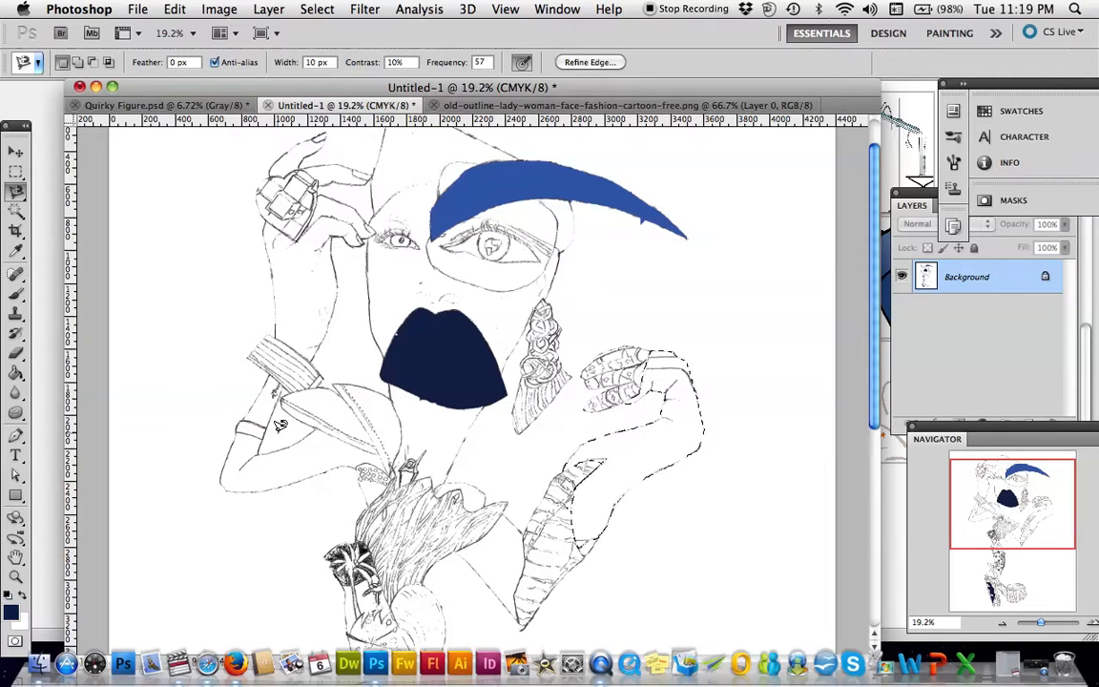
Switch to the Gradient tool and set the foreground color to the light tan e4d0a4.
{"action": "left_click", "coordinate": [18, 376]}
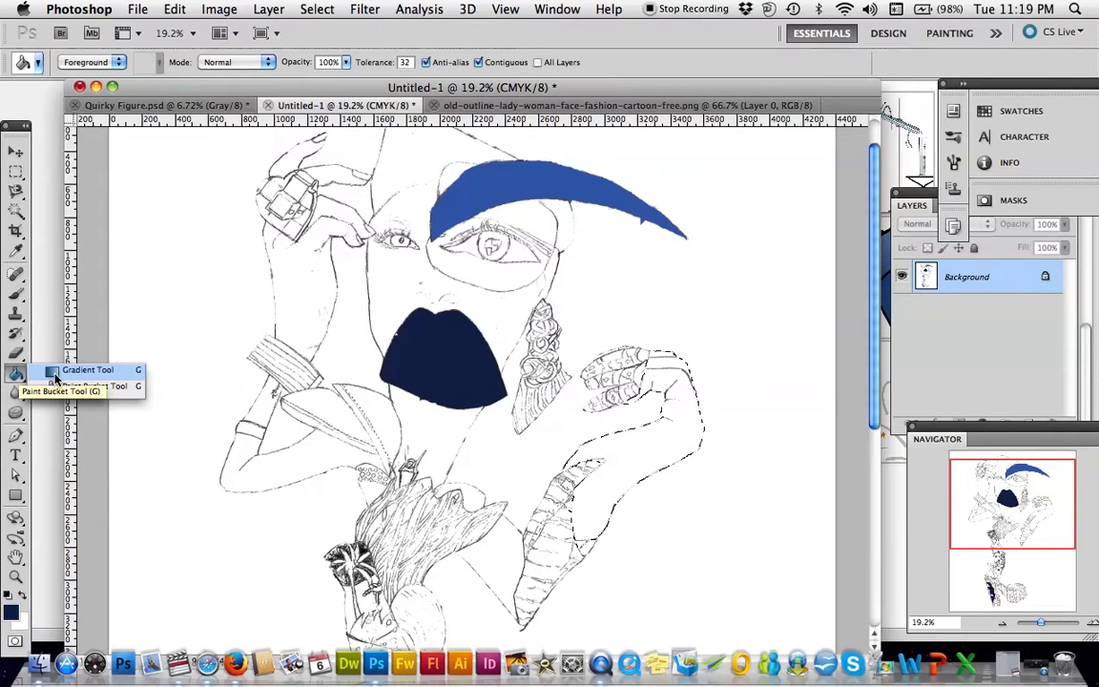
{"action": "left_click", "coordinate": [55, 372]}
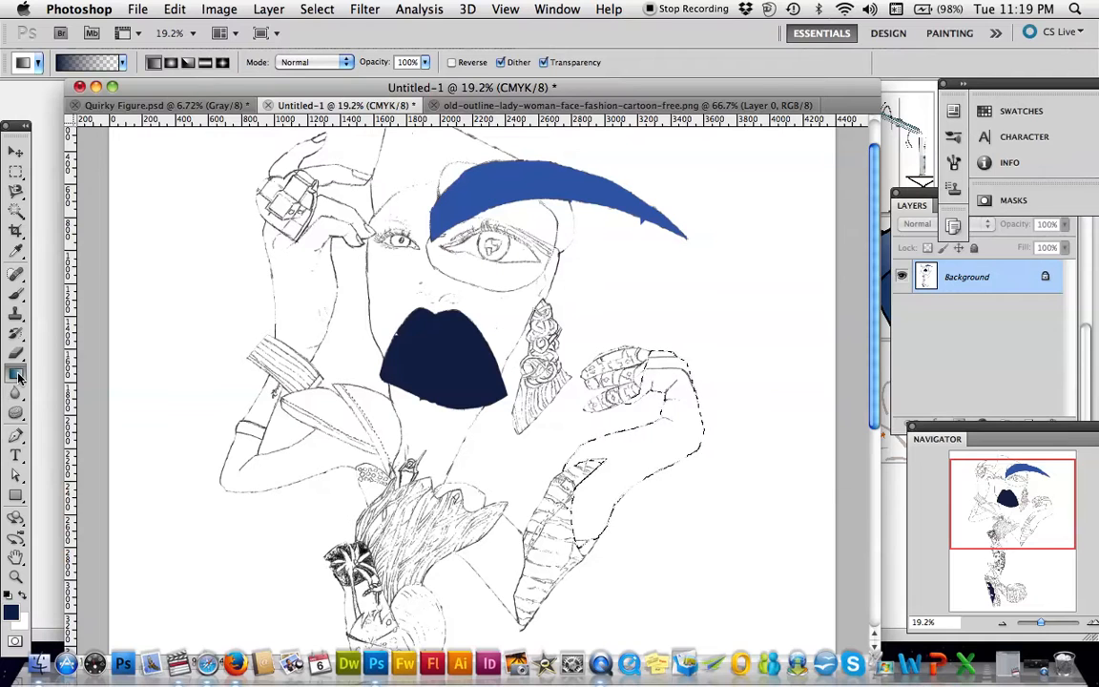
{"action": "left_click", "coordinate": [12, 614]}
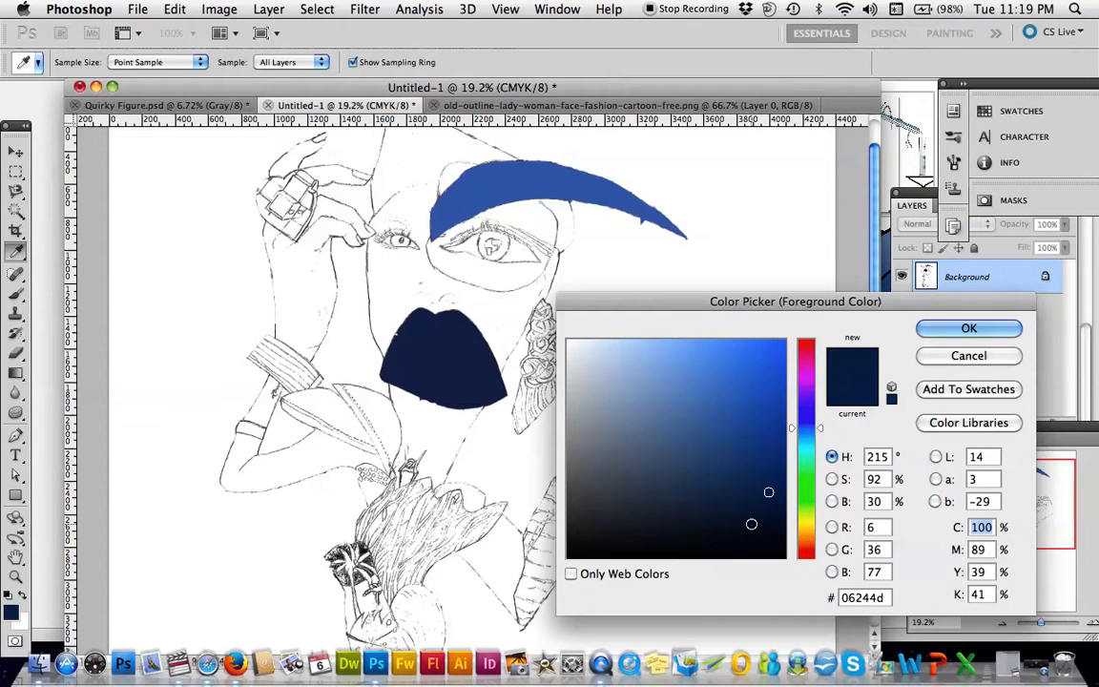
{"action": "left_click_drag", "start_coordinate": [808, 435], "coordinate": [799, 538]}
{"action": "mouse_move", "coordinate": [768, 496]}
{"action": "left_mouse_down"}
{"action": "mouse_move", "coordinate": [626, 349]}
{"action": "mouse_move", "coordinate": [629, 362]}
{"action": "left_mouse_up"}
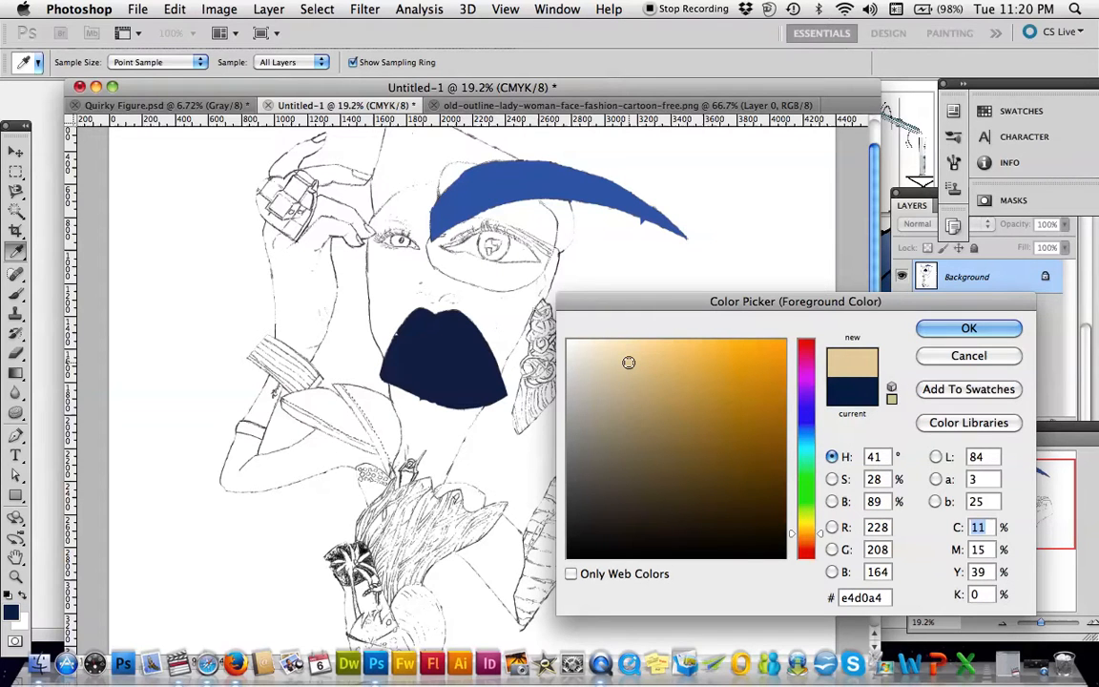
{"action": "left_click", "coordinate": [966, 328]}
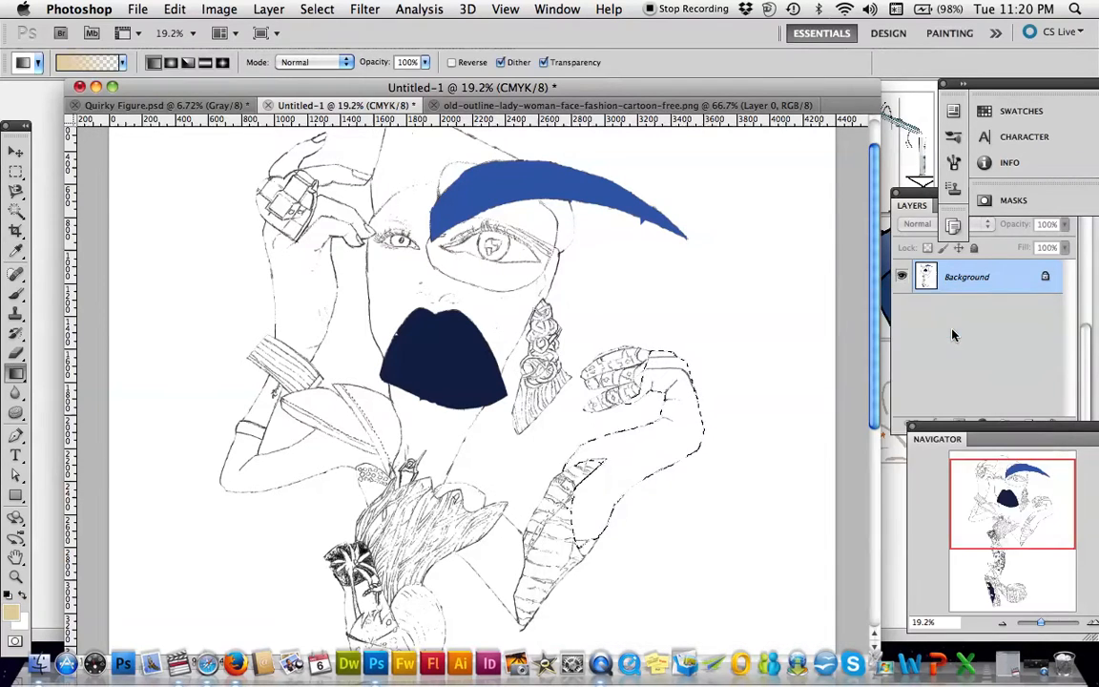
Choose the tan-to-white gradient preset and apply it across the selected arm, fading from the hand down toward the striped cuff.
{"action": "left_click", "coordinate": [122, 65]}
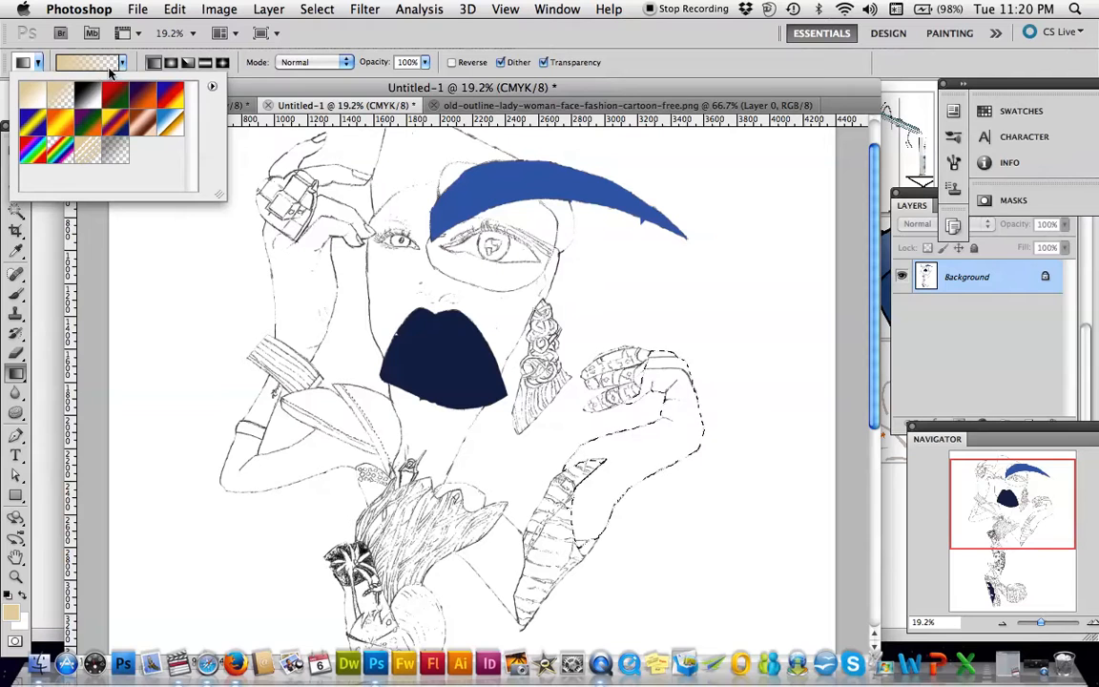
{"action": "left_click", "coordinate": [35, 100]}
{"action": "key", "text": "Escape"}
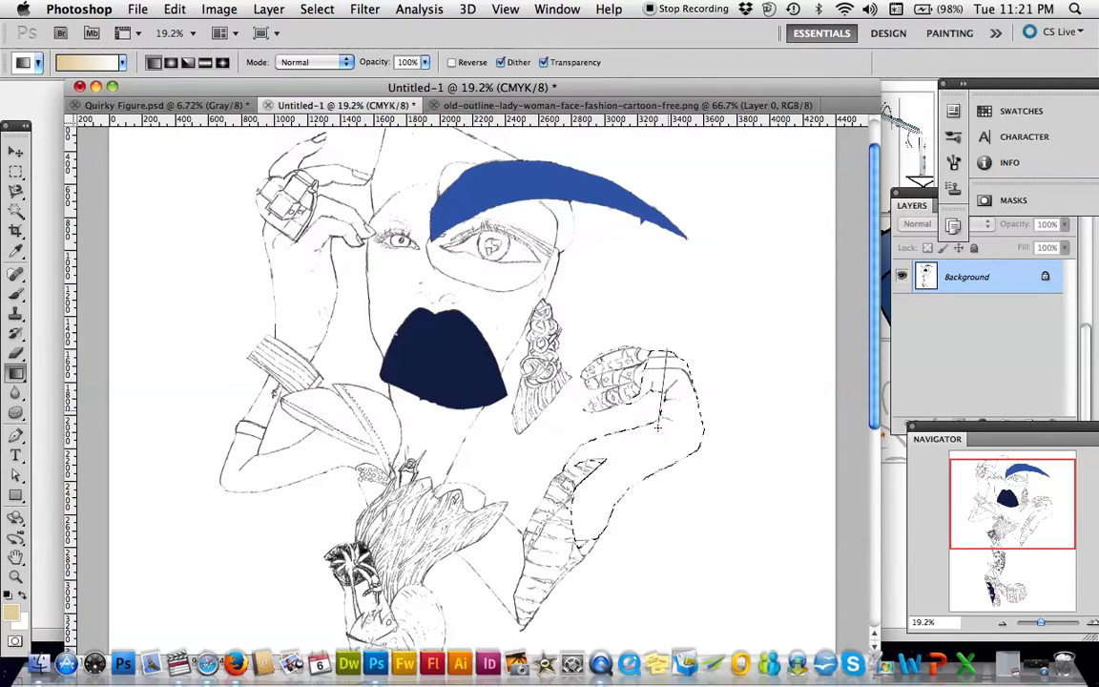
{"action": "left_click_drag", "start_coordinate": [671, 353], "coordinate": [578, 540]}
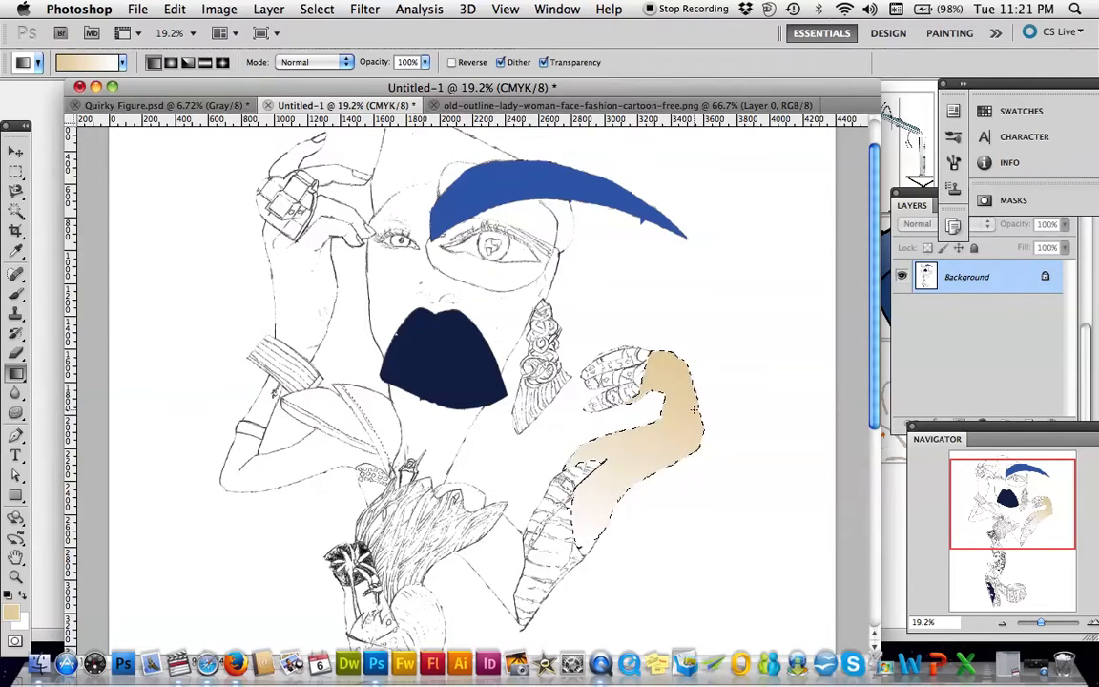
{"action": "left_click_drag", "start_coordinate": [702, 412], "coordinate": [630, 444]}
{"action": "left_click_drag", "start_coordinate": [574, 497], "coordinate": [573, 497]}
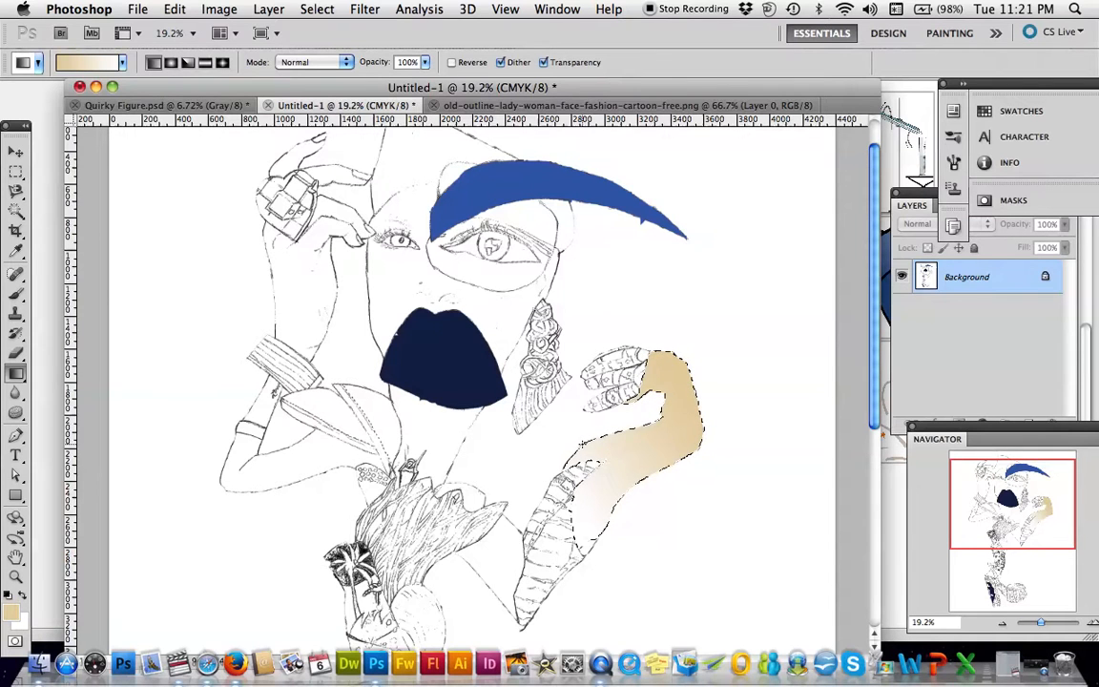
Reapply the tan-to-white gradient to the selected arm so it fades close to the striped cuff, and clear the selection.
{"action": "left_click_drag", "start_coordinate": [598, 532], "coordinate": [596, 532]}
{"action": "left_click_drag", "start_coordinate": [597, 541], "coordinate": [594, 541]}
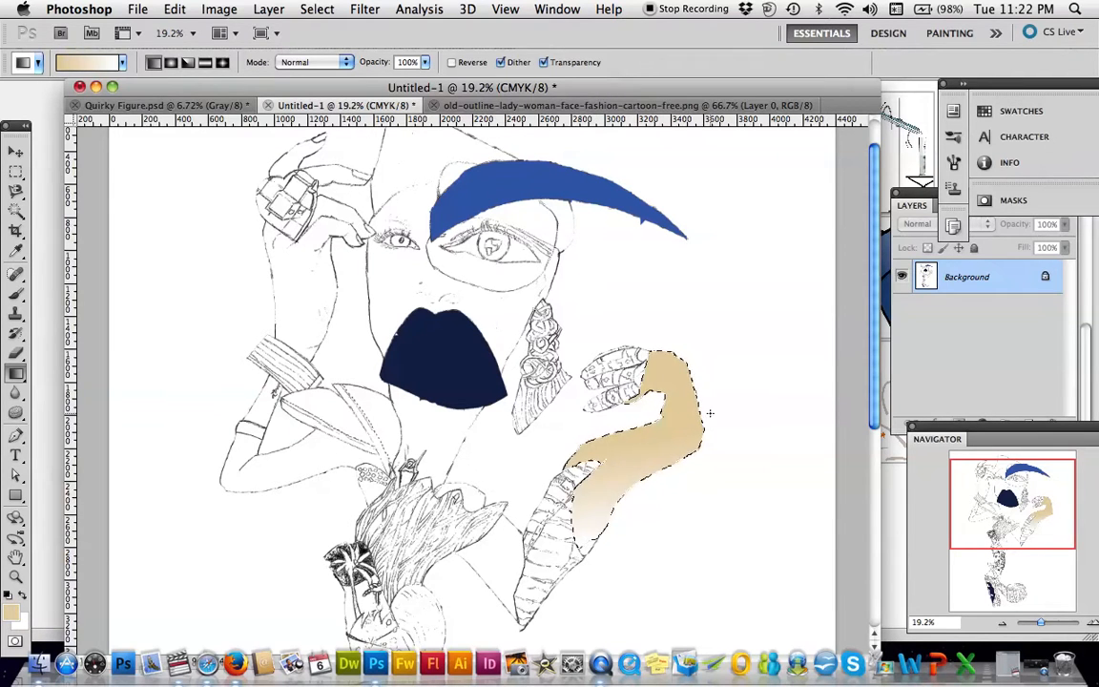
{"action": "left_click", "coordinate": [318, 10]}
{"action": "left_click", "coordinate": [335, 46]}
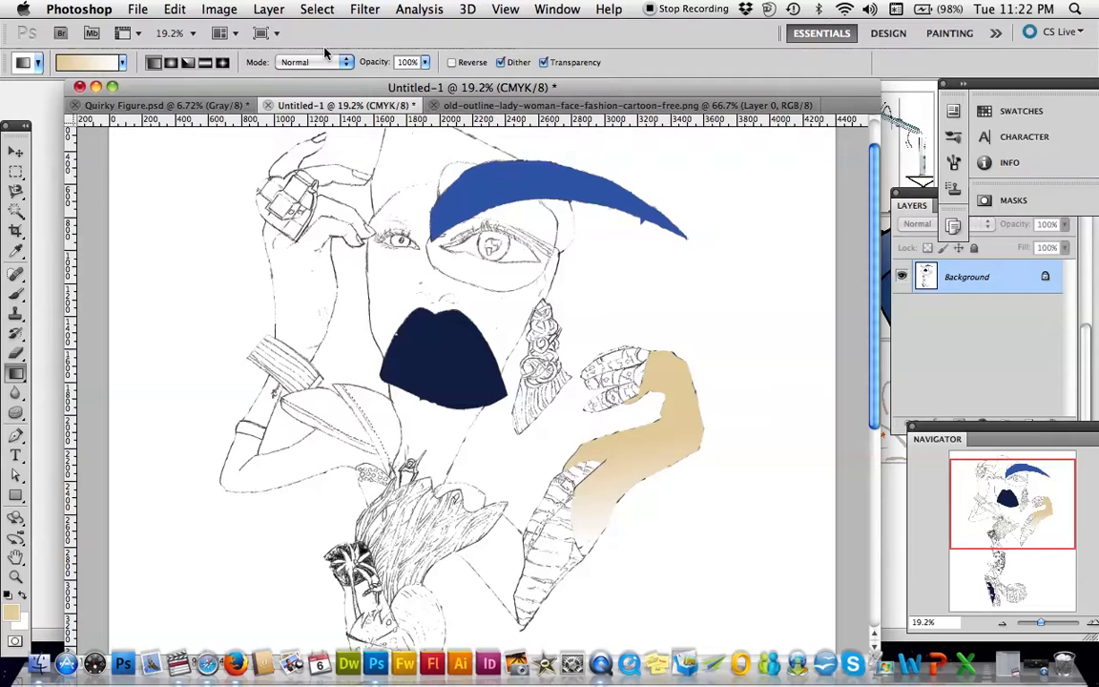
Select the raised hand below the jeweled ring, down to the bracelet, with the Magnetic Lasso and fill it with the light tan foreground color.
{"action": "mouse_move", "coordinate": [873, 295]}
{"action": "left_mouse_down"}
{"action": "mouse_move", "coordinate": [874, 355]}
{"action": "mouse_move", "coordinate": [876, 271]}
{"action": "left_mouse_up"}
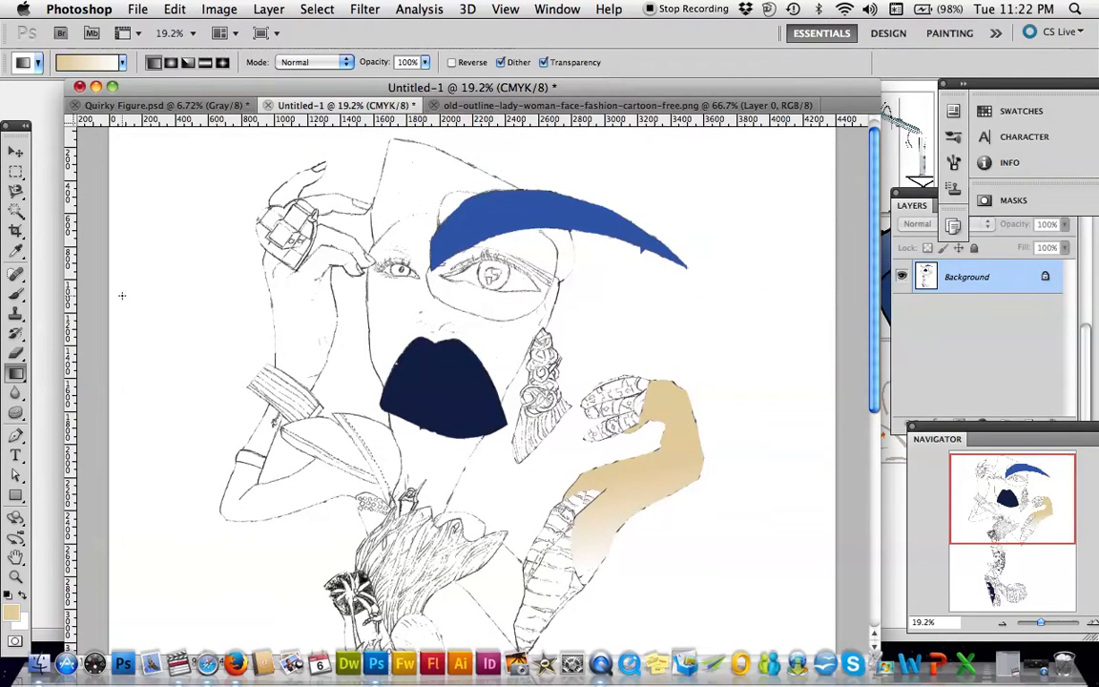
{"action": "left_click_drag", "start_coordinate": [15, 381], "coordinate": [52, 387]}
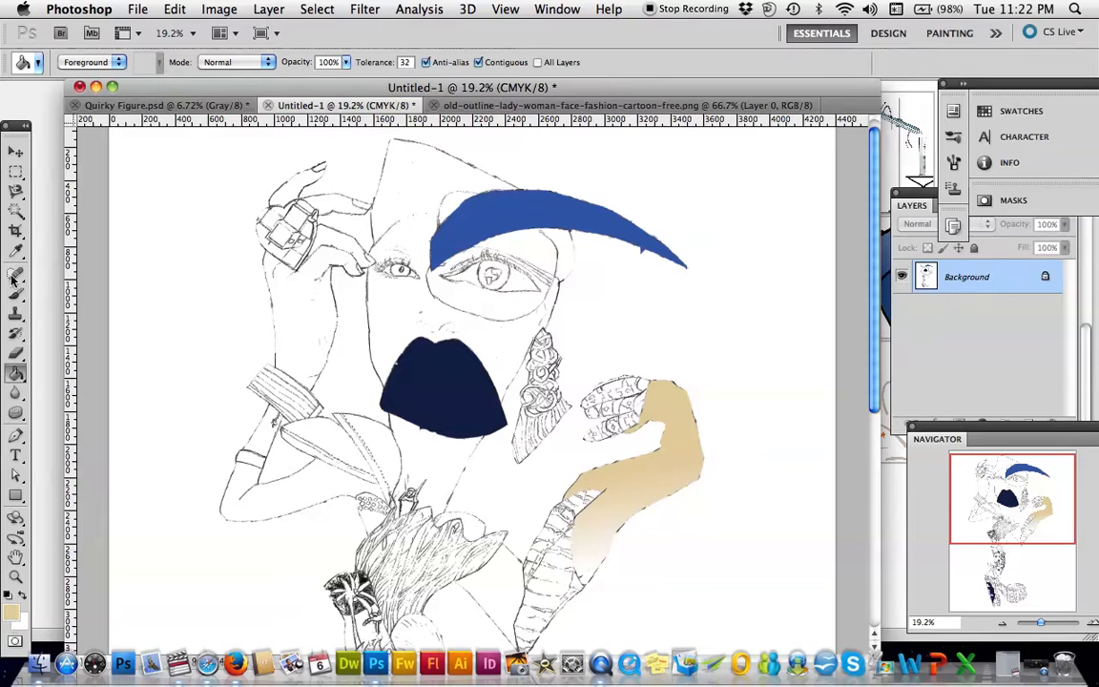
{"action": "left_click", "coordinate": [15, 190]}
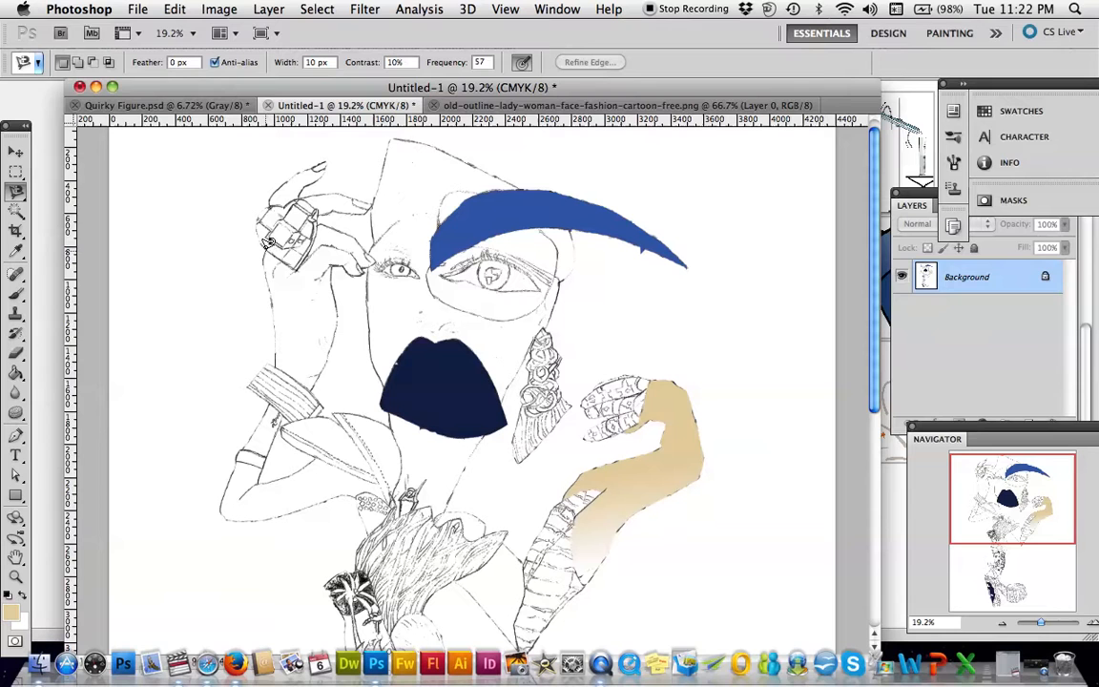
{"action": "left_click", "coordinate": [269, 243]}
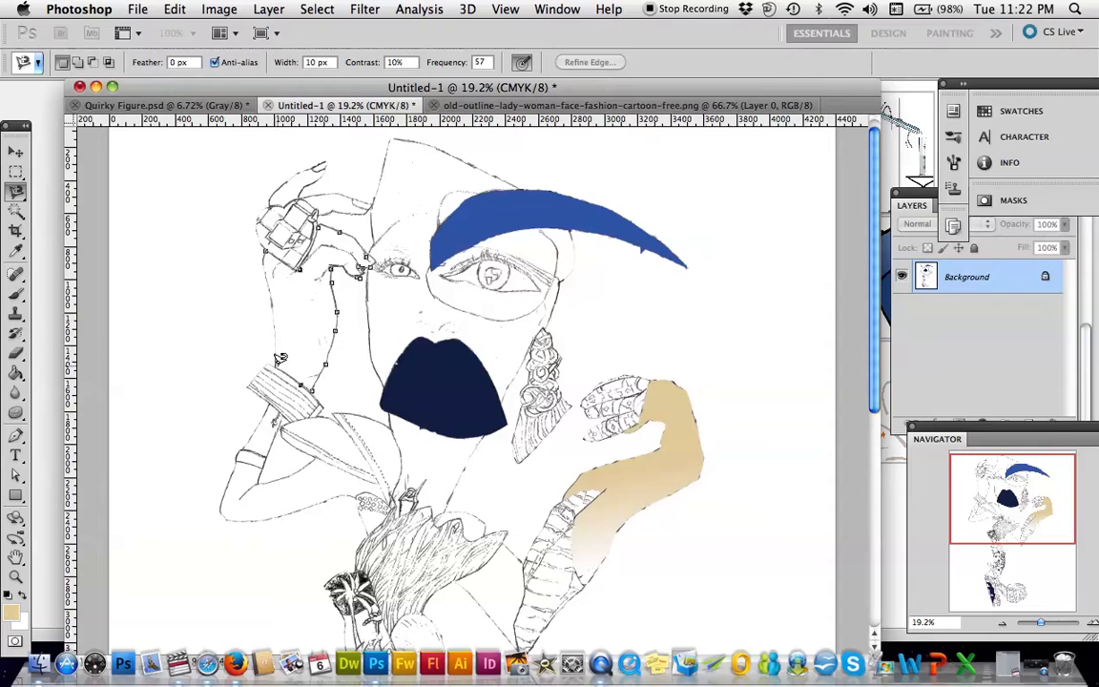
{"action": "left_click", "coordinate": [265, 255]}
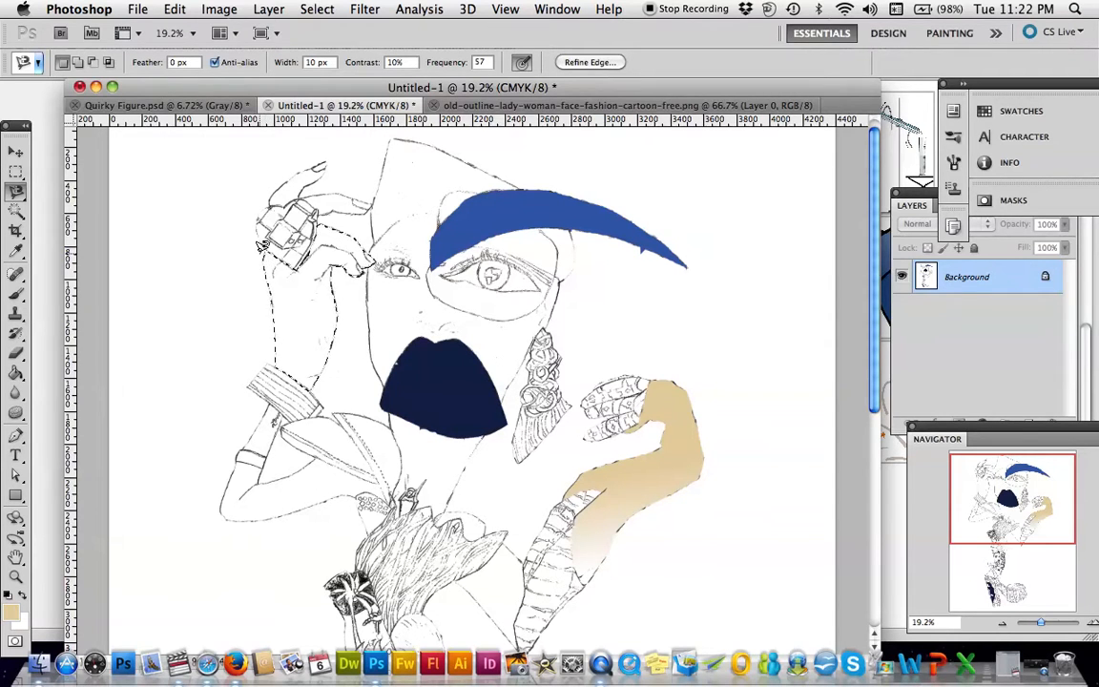
{"action": "left_click", "coordinate": [14, 375]}
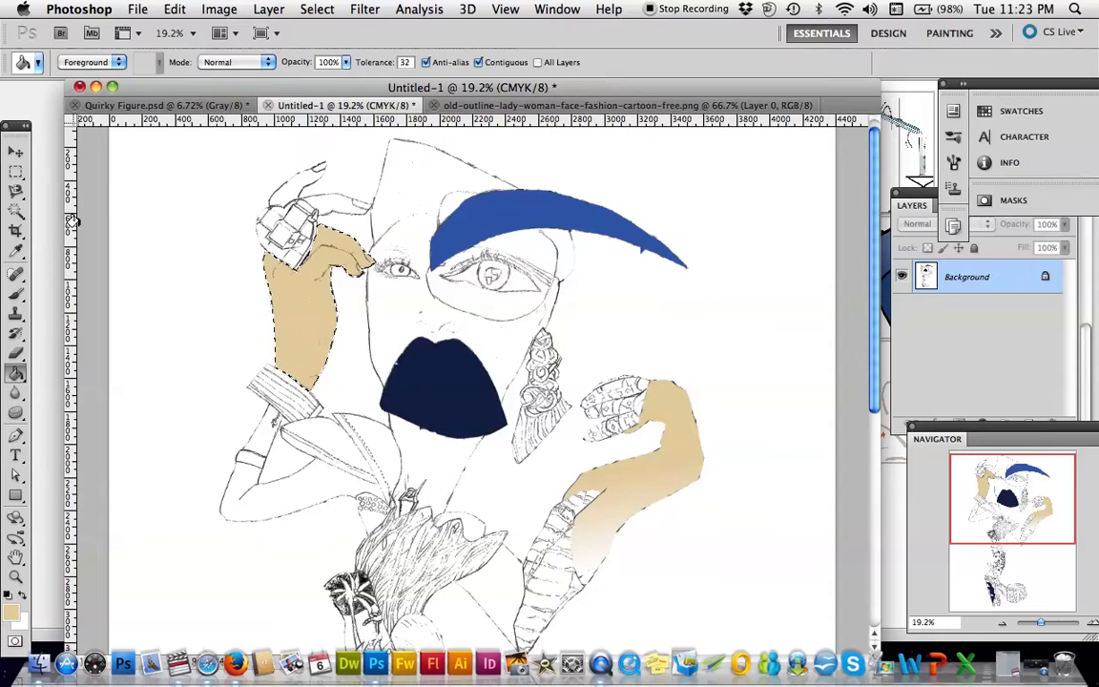
Trace the uppermost finger above the jeweled ring with the Magnetic Lasso and fill it with the same light tan.
{"action": "left_click", "coordinate": [16, 188]}
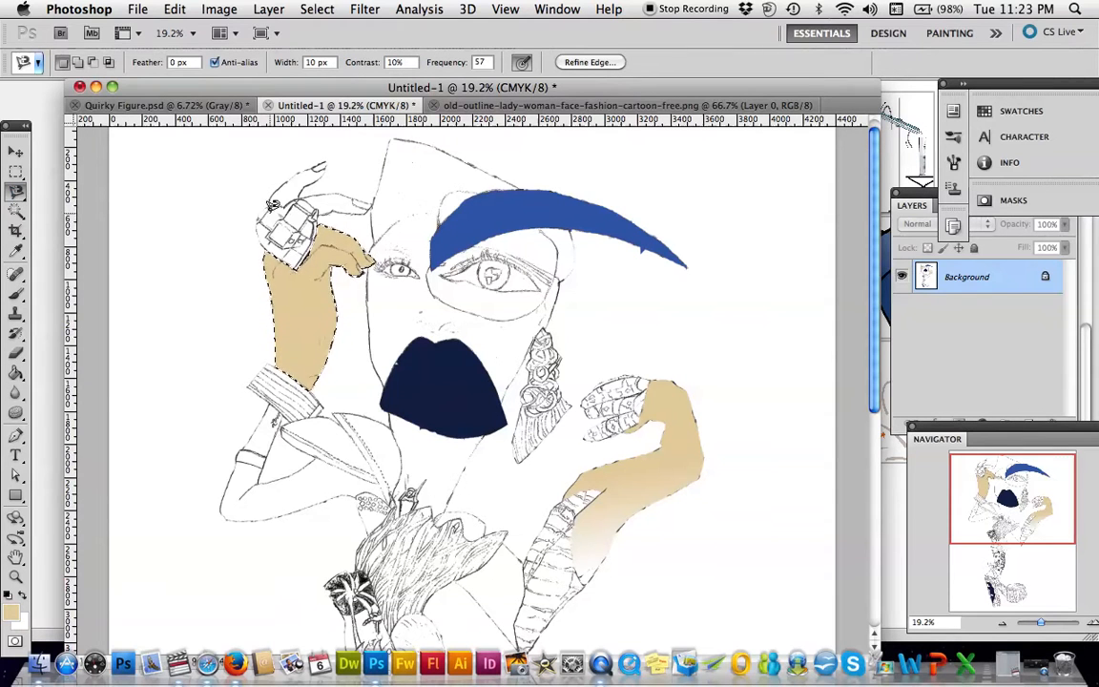
{"action": "left_click", "coordinate": [254, 187]}
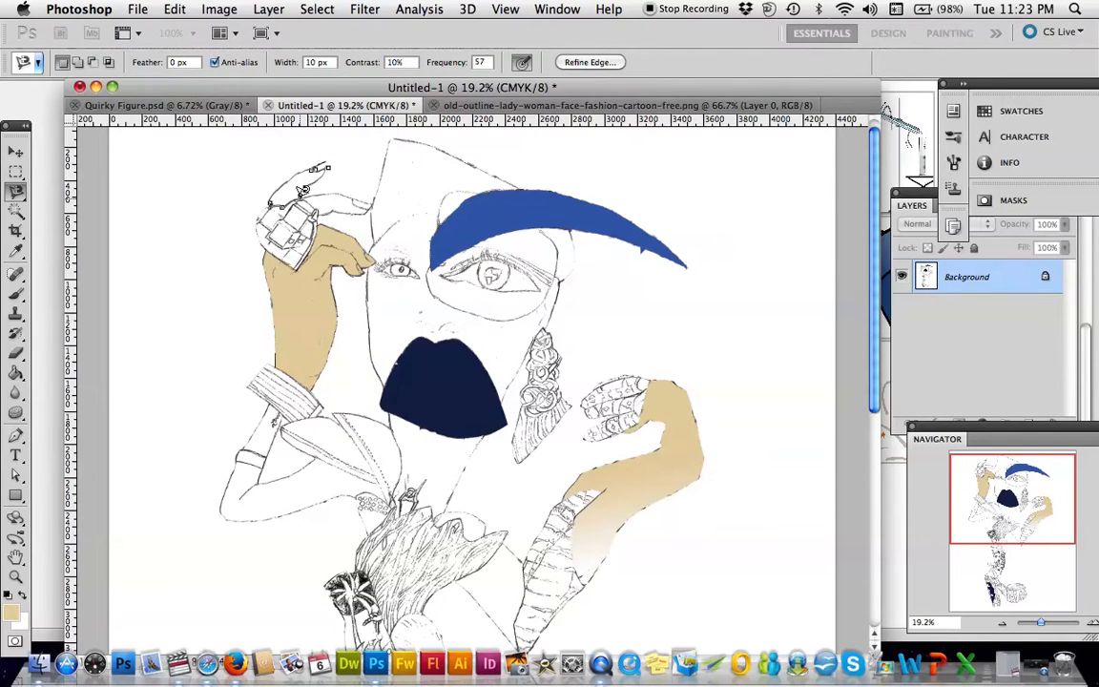
{"action": "double_click", "coordinate": [295, 194]}
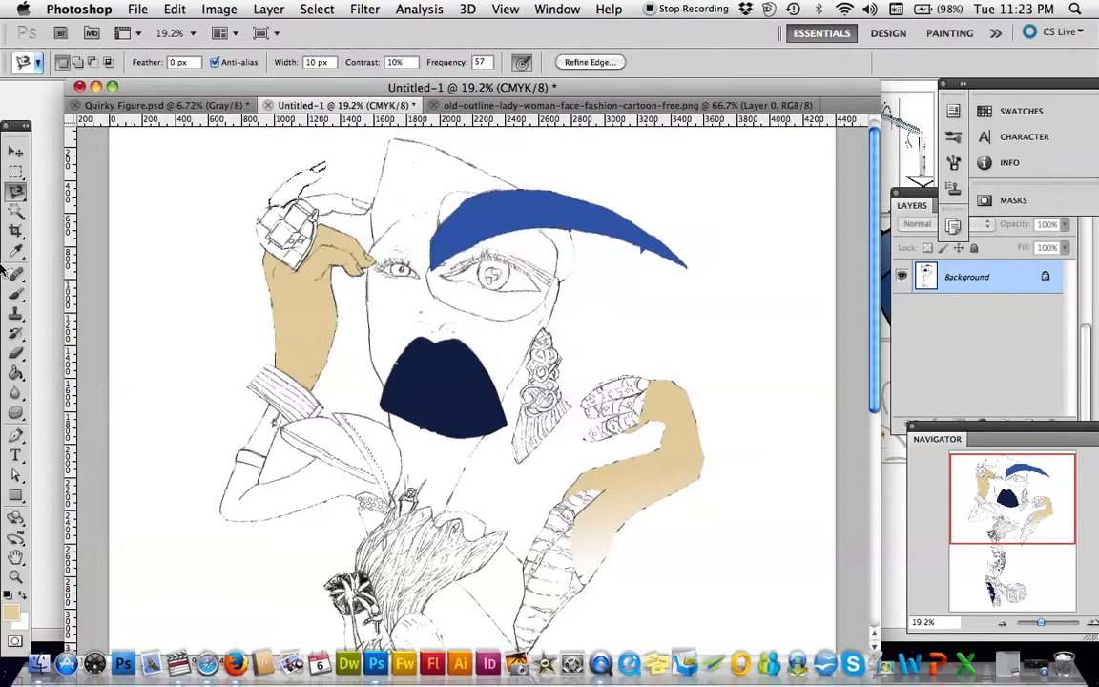
{"action": "left_click", "coordinate": [15, 373]}
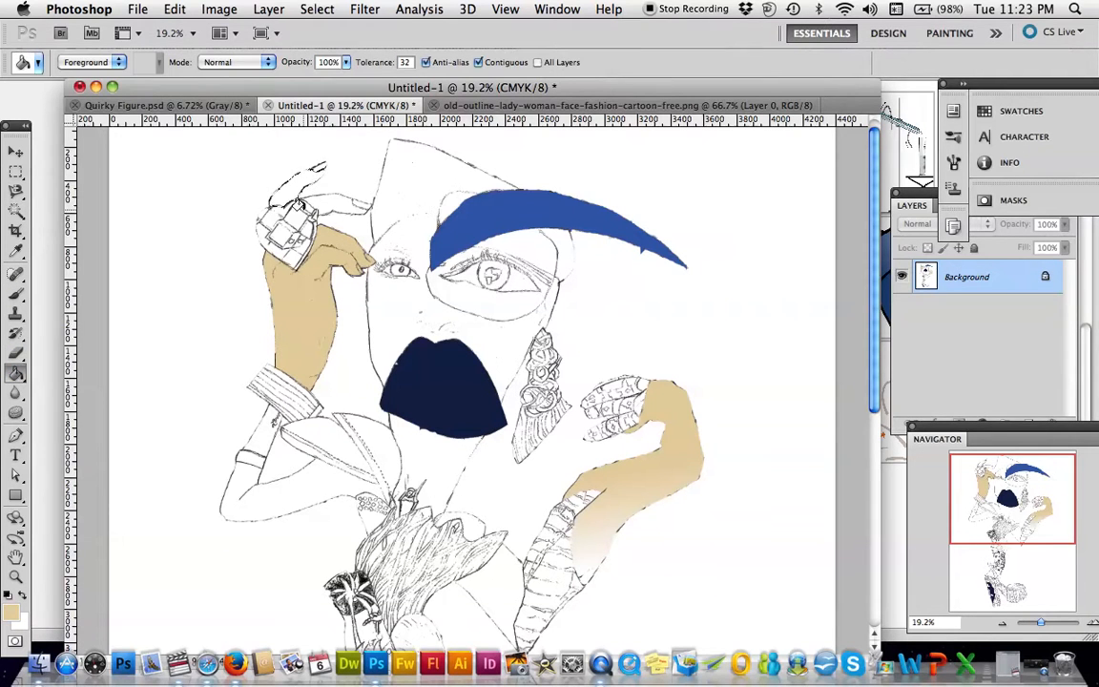
{"action": "left_click", "coordinate": [291, 191]}
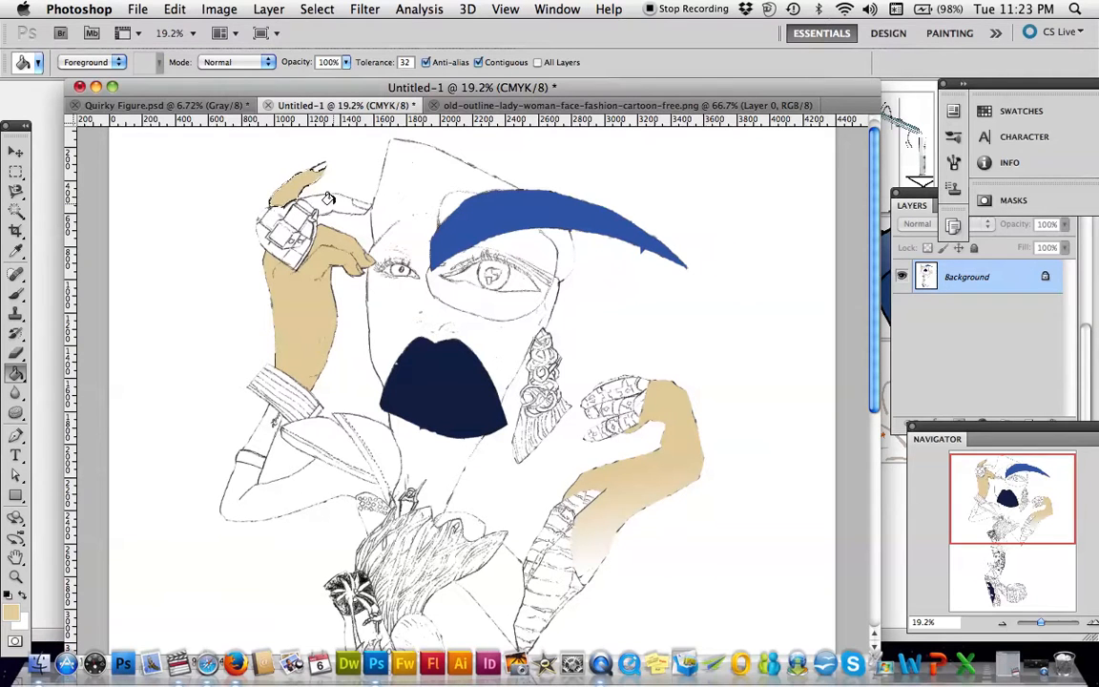
Select the middle finger reaching toward the hat with the Magnetic Lasso, fill it with light tan and clear the selection.
{"action": "left_click", "coordinate": [15, 190]}
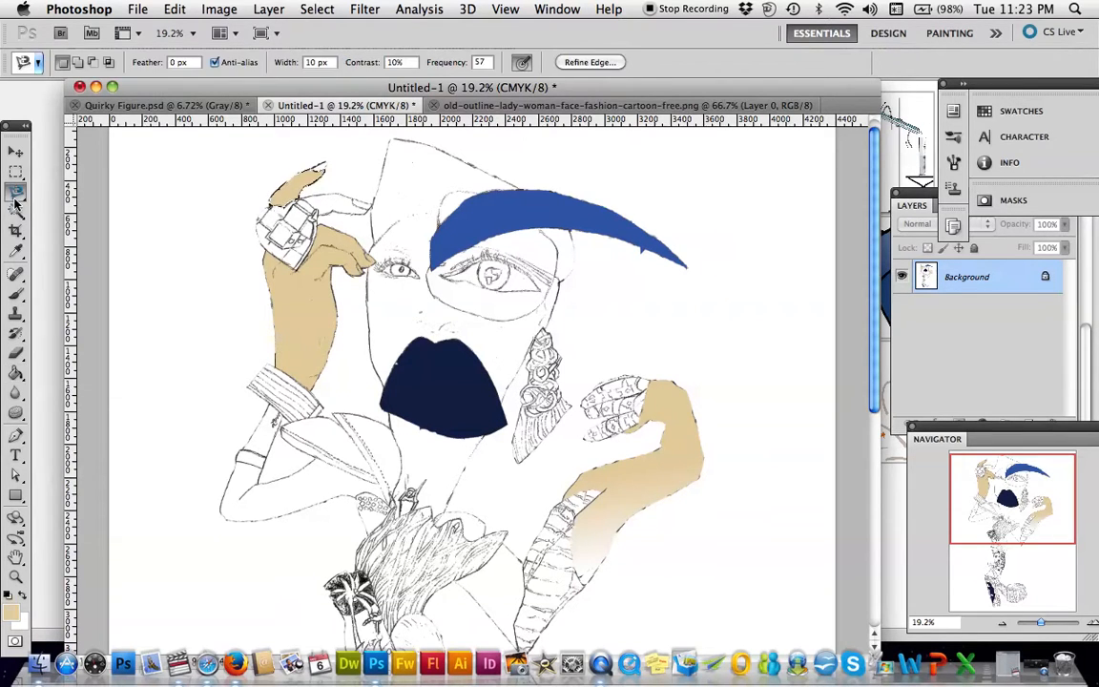
{"action": "left_click", "coordinate": [323, 212]}
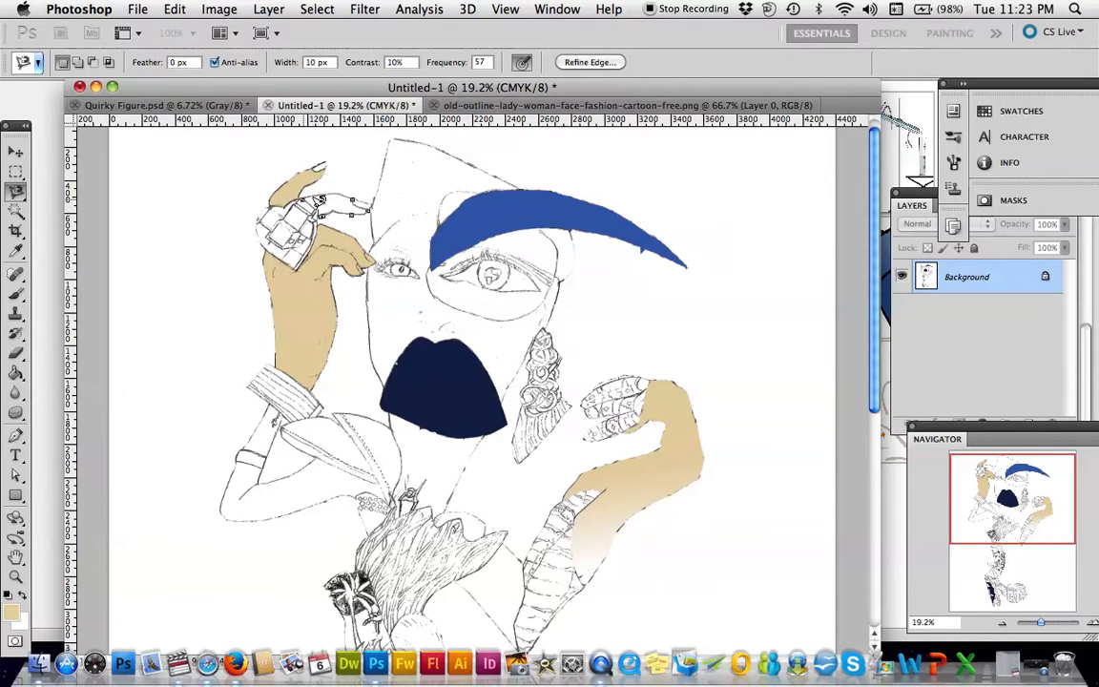
{"action": "left_click", "coordinate": [321, 212]}
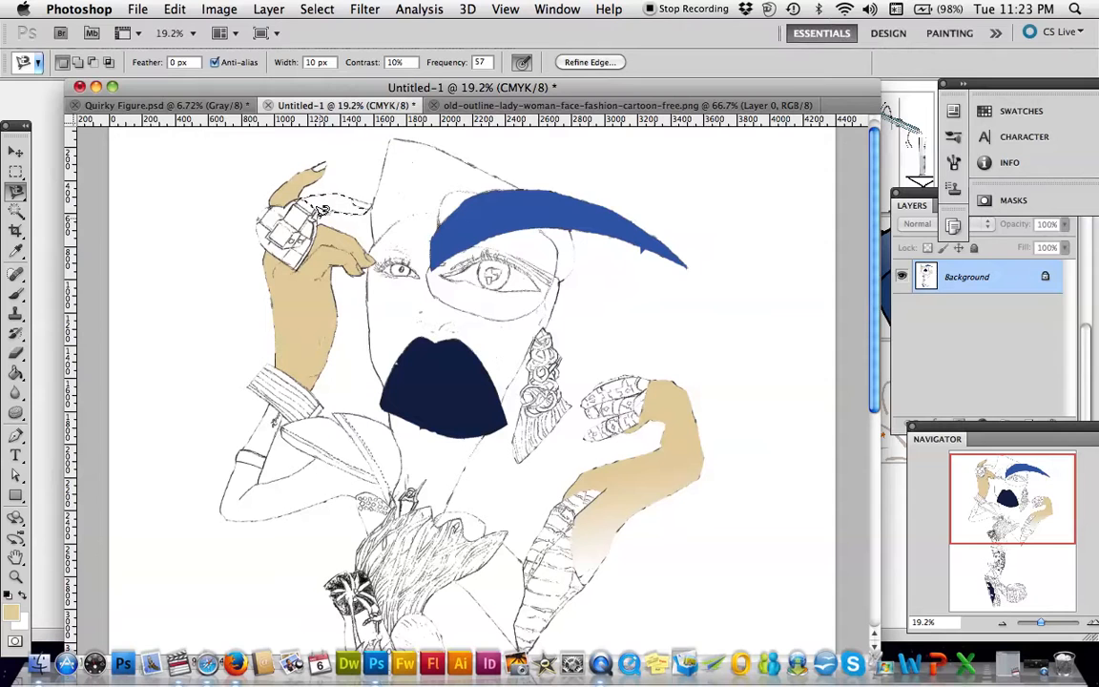
{"action": "left_click", "coordinate": [16, 372]}
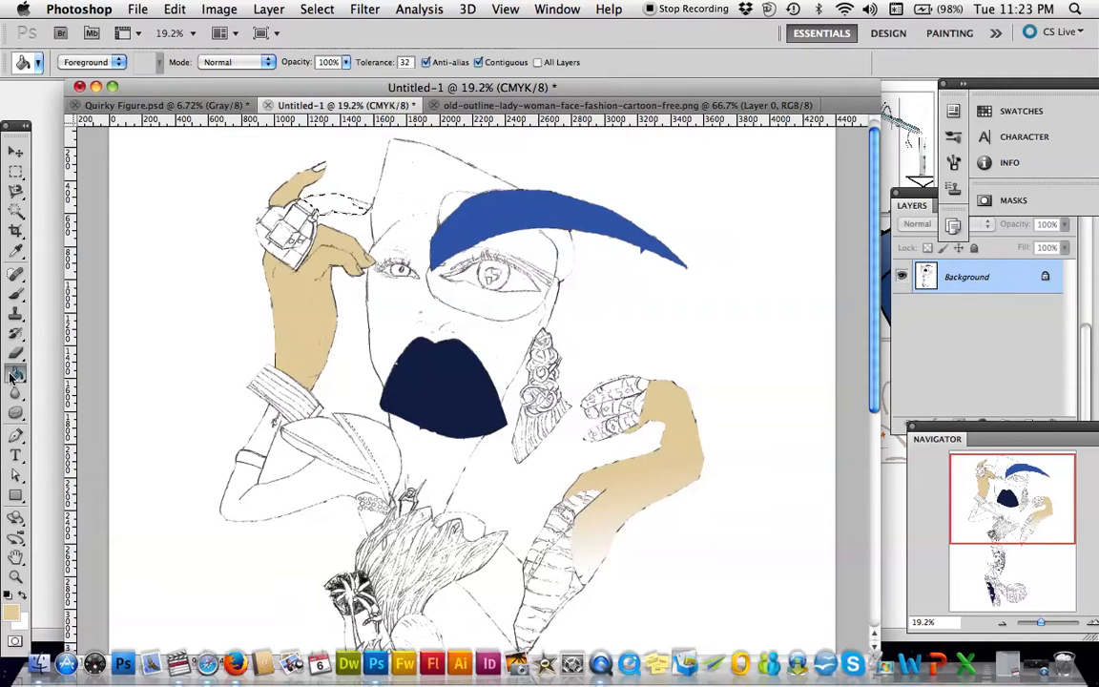
{"action": "left_click", "coordinate": [323, 204]}
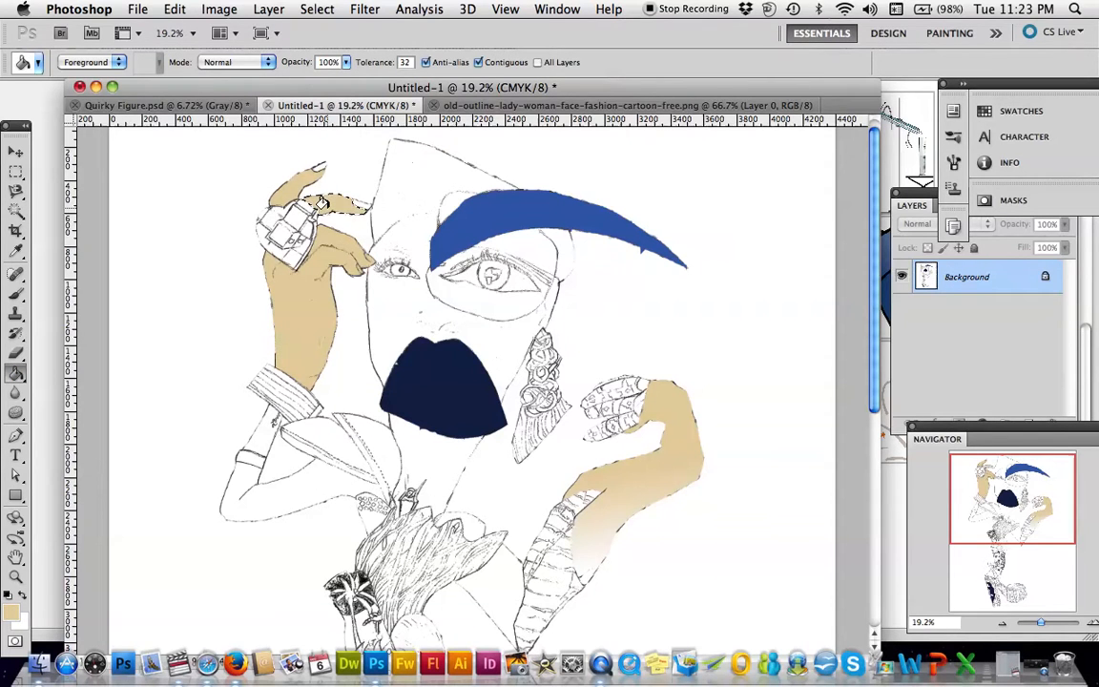
{"action": "key", "text": "super+z"}
{"action": "left_click", "coordinate": [978, 275]}
{"action": "scroll", "coordinate": [874, 279], "scroll_direction": "down", "scroll_amount": 10}
{"action": "scroll", "coordinate": [840, 439], "scroll_direction": "up", "scroll_amount": 10}
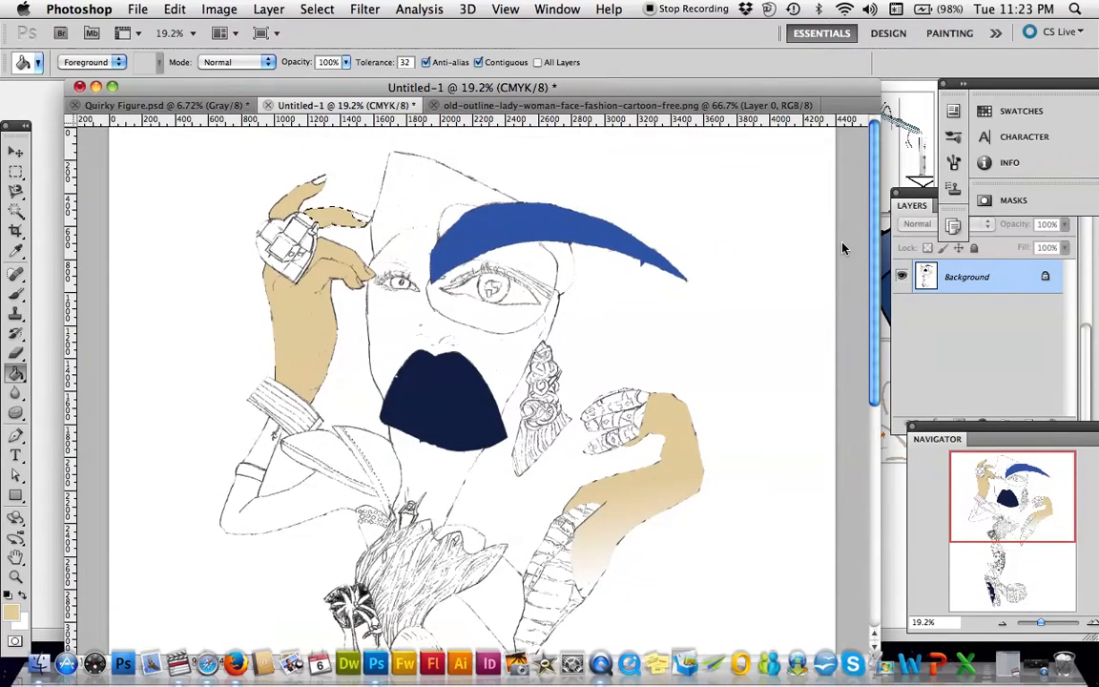
{"action": "scroll", "coordinate": [859, 260], "scroll_direction": "down", "scroll_amount": 5}
{"action": "scroll", "coordinate": [873, 272], "scroll_direction": "up", "scroll_amount": 5}
{"action": "left_click", "coordinate": [317, 9]}
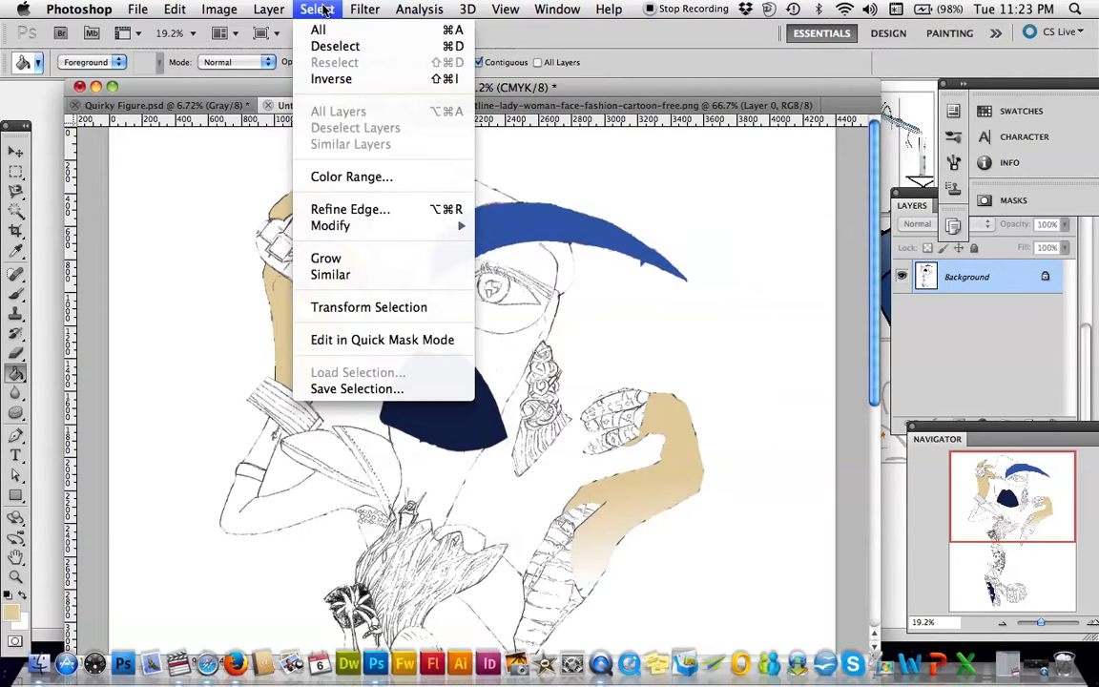
{"action": "left_click", "coordinate": [330, 45]}
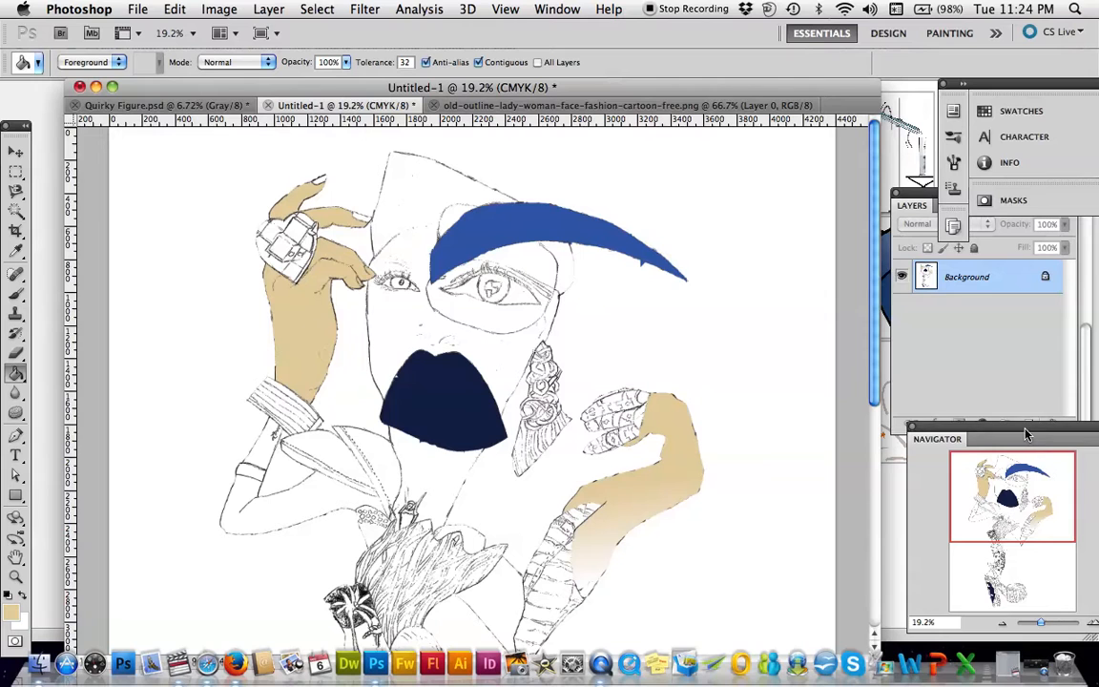
Add a new empty layer above the Background, then make the Background active with the Magnetic Lasso ready.
{"action": "left_click_drag", "start_coordinate": [1030, 444], "coordinate": [1019, 459]}
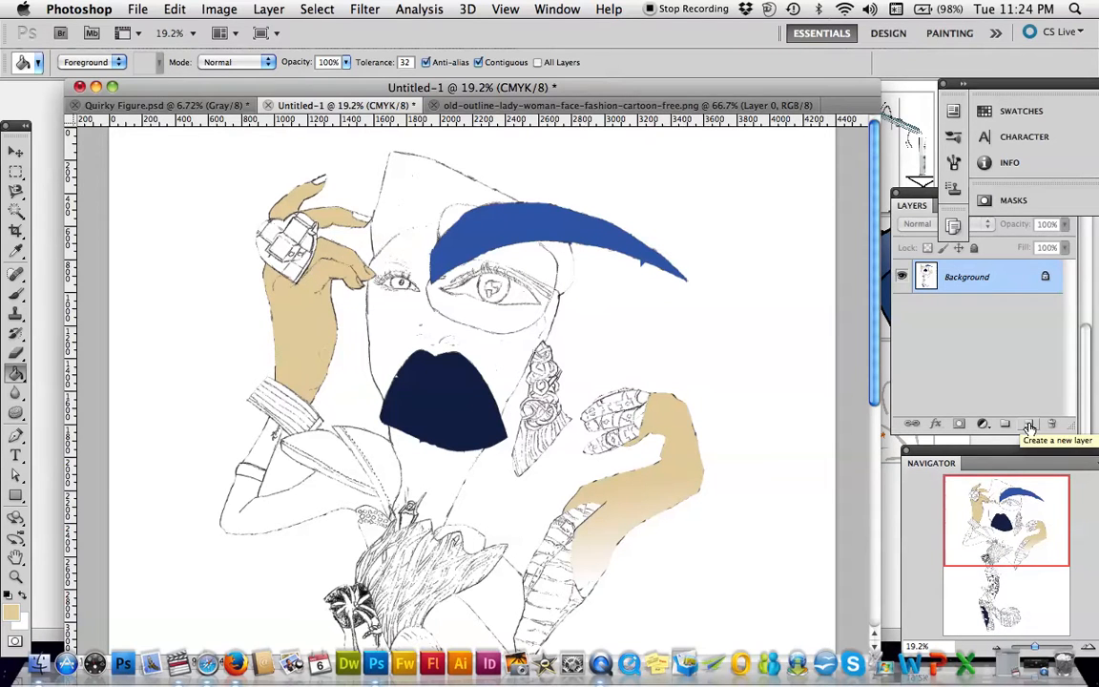
{"action": "left_click", "coordinate": [1030, 426]}
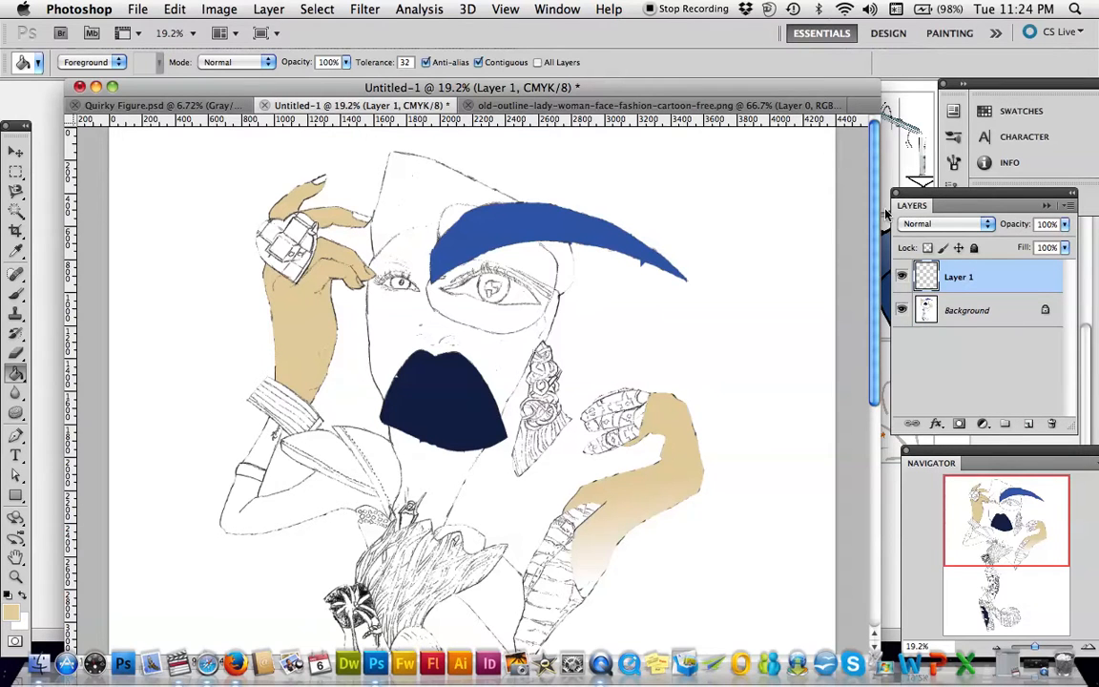
{"action": "left_click", "coordinate": [929, 308]}
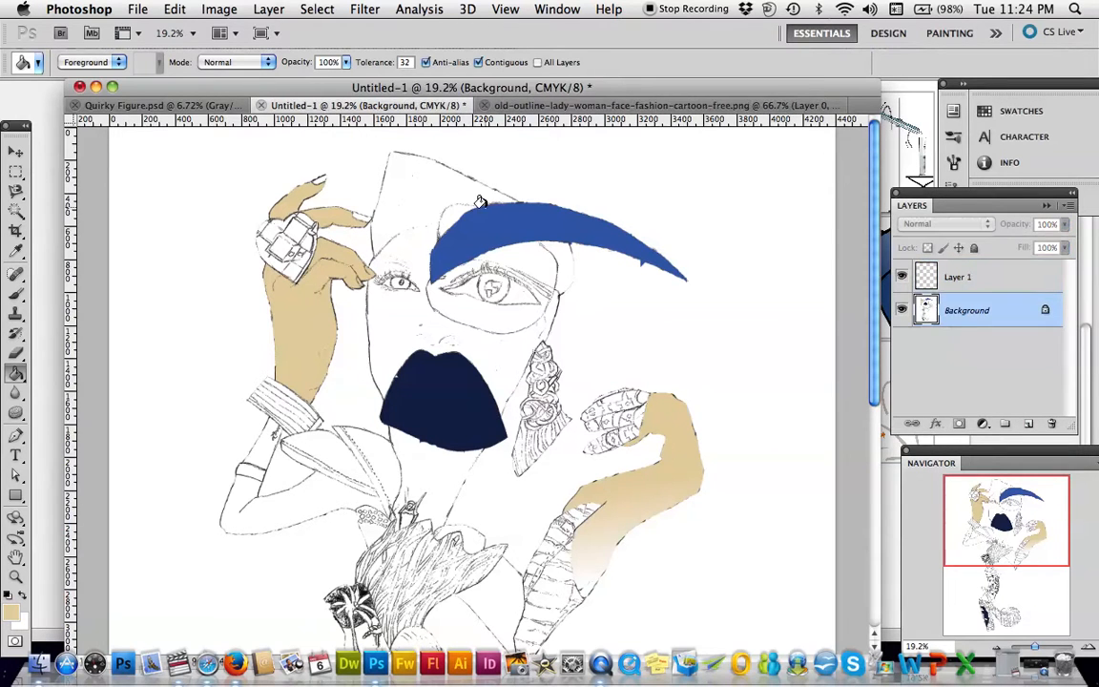
{"action": "left_click", "coordinate": [16, 191]}
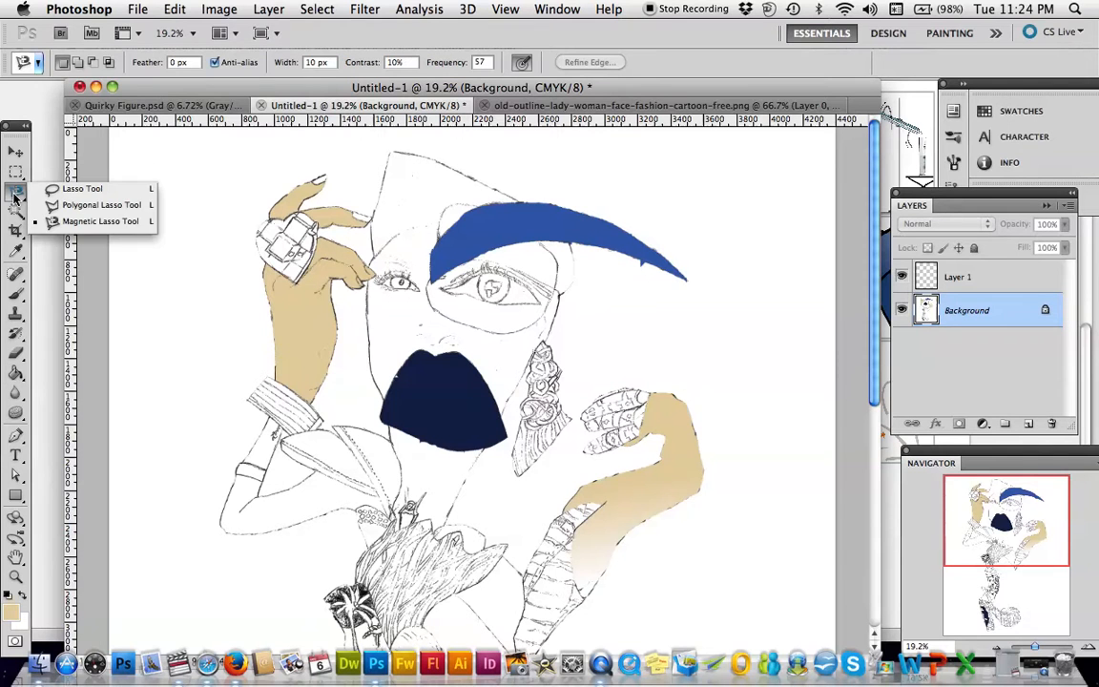
{"action": "left_click", "coordinate": [53, 223]}
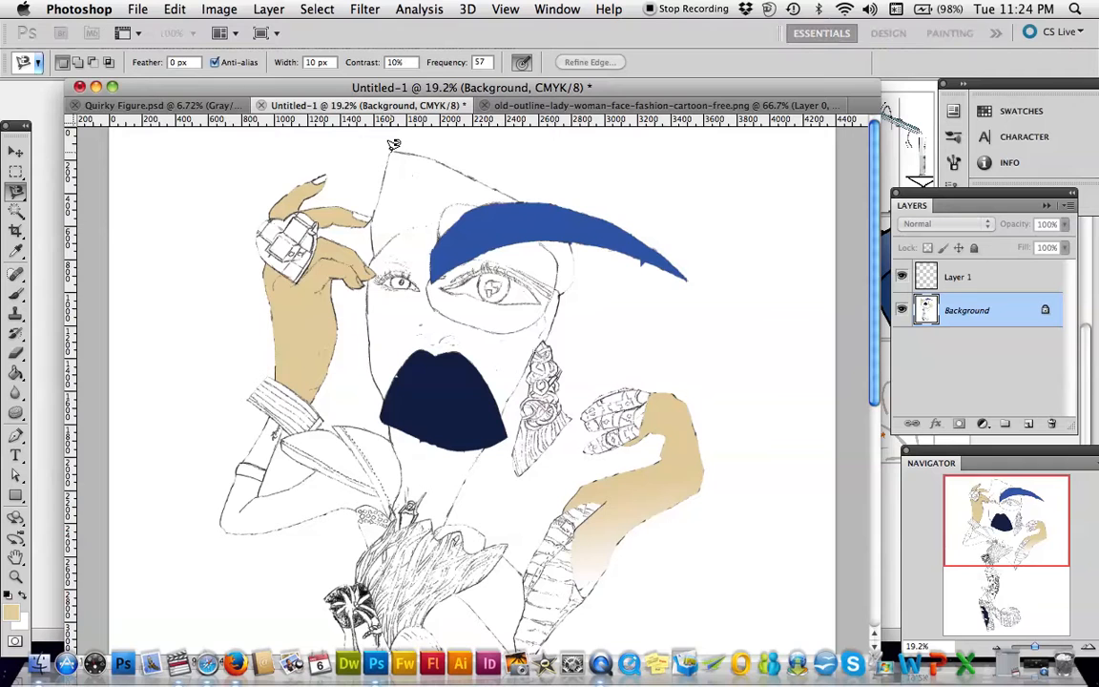
Make Layer 1 active and try to trace the hat, blue eyebrow and earring outline with the Magnetic Lasso.
{"action": "left_click", "coordinate": [390, 152]}
{"action": "key", "text": "Escape"}
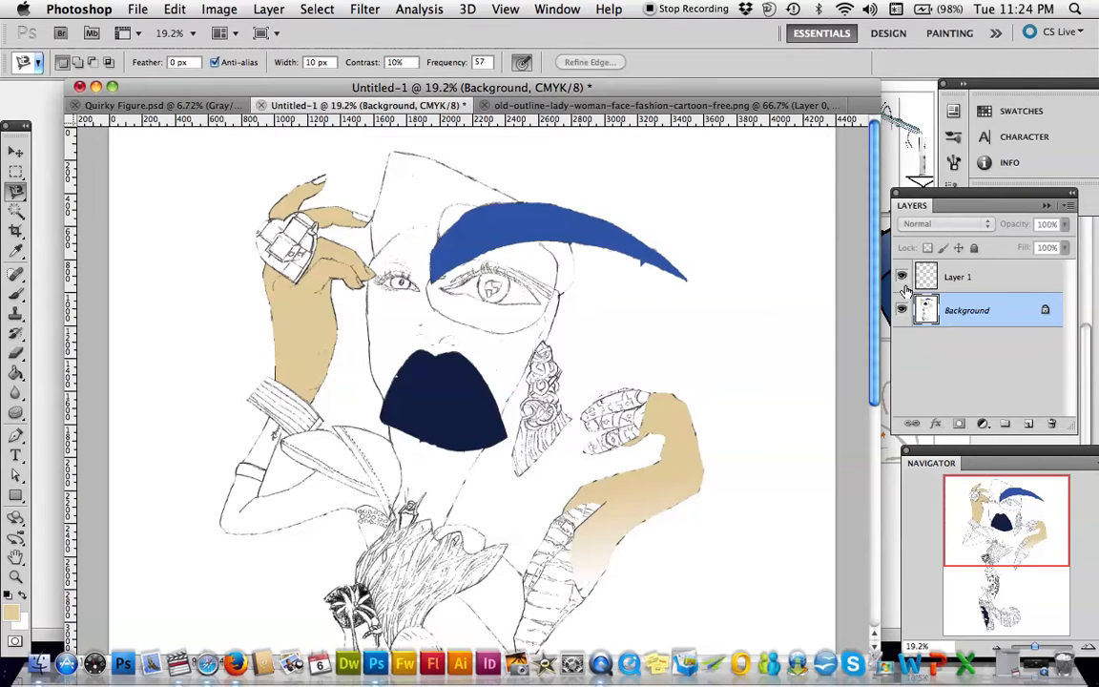
{"action": "left_click", "coordinate": [934, 277]}
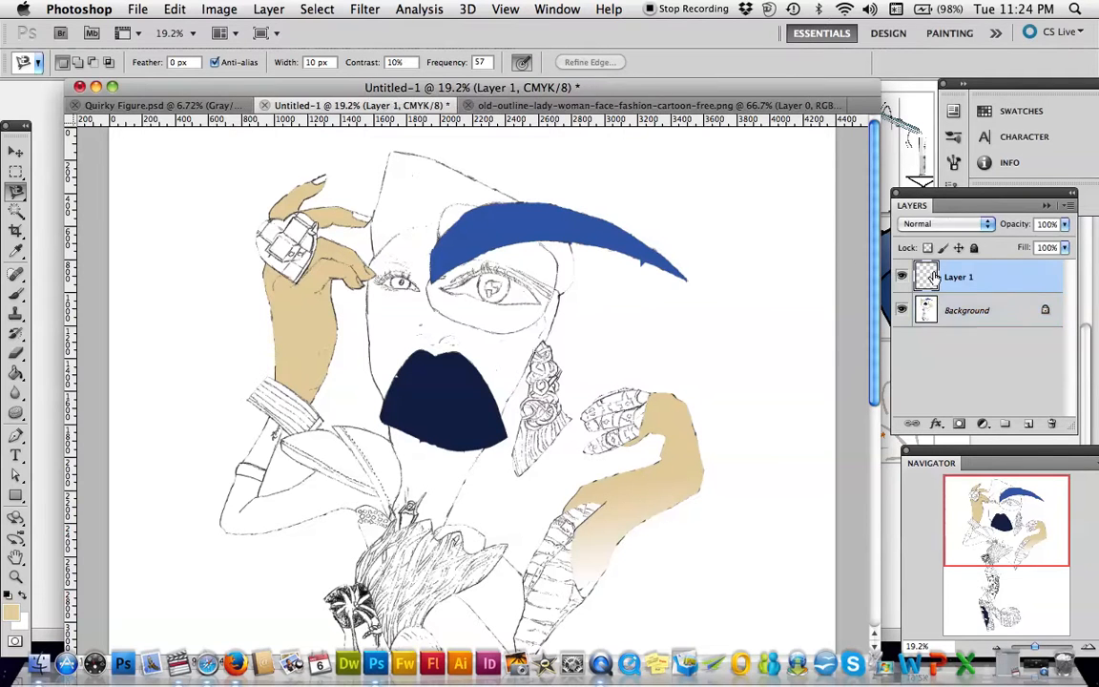
{"action": "left_click", "coordinate": [395, 144]}
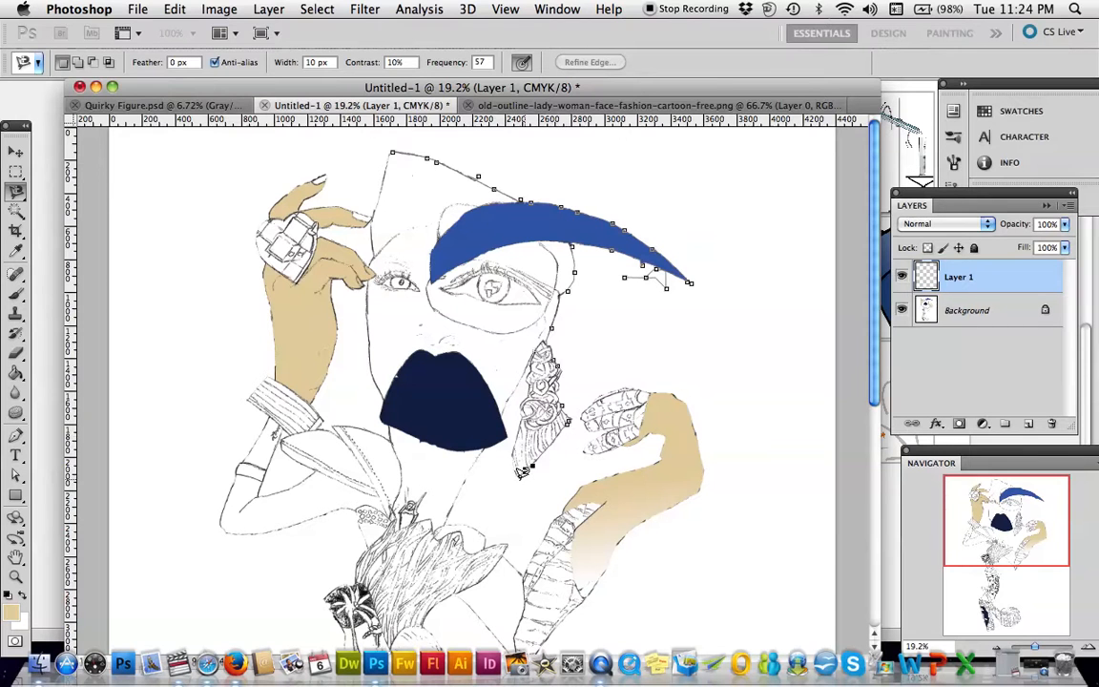
{"action": "double_click", "coordinate": [519, 478]}
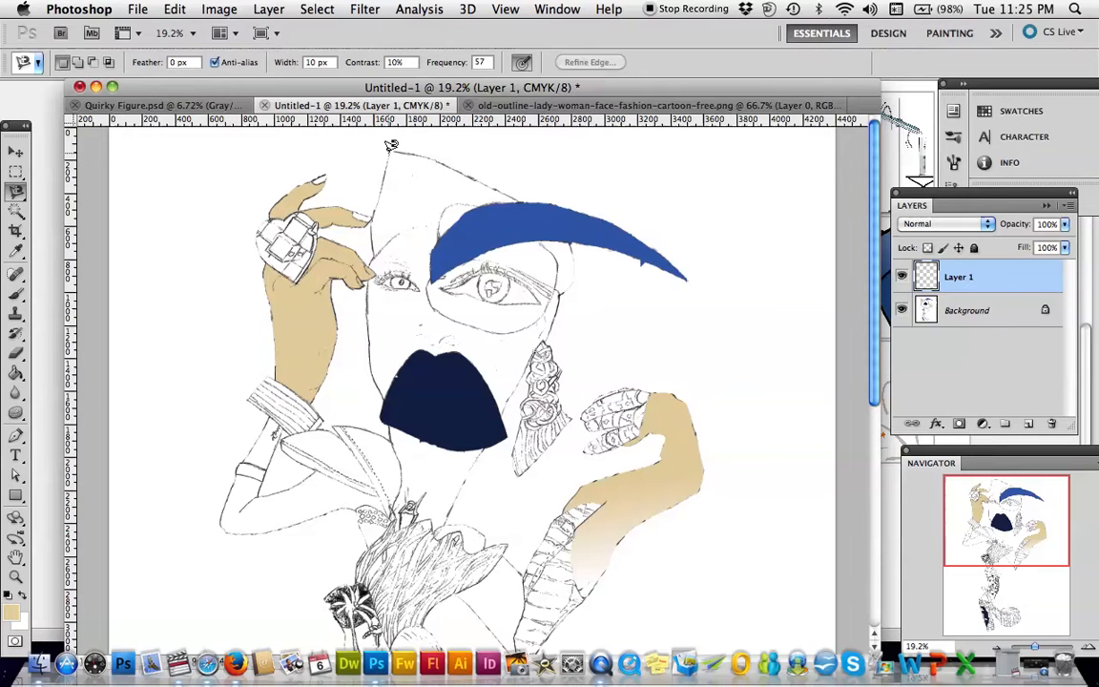
Select an area from the hat's peak along the blue eyebrow and down the earring with the Magnetic Lasso, and try to copy it from Layer 1.
{"action": "left_click", "coordinate": [388, 152]}
{"action": "left_click", "coordinate": [481, 172]}
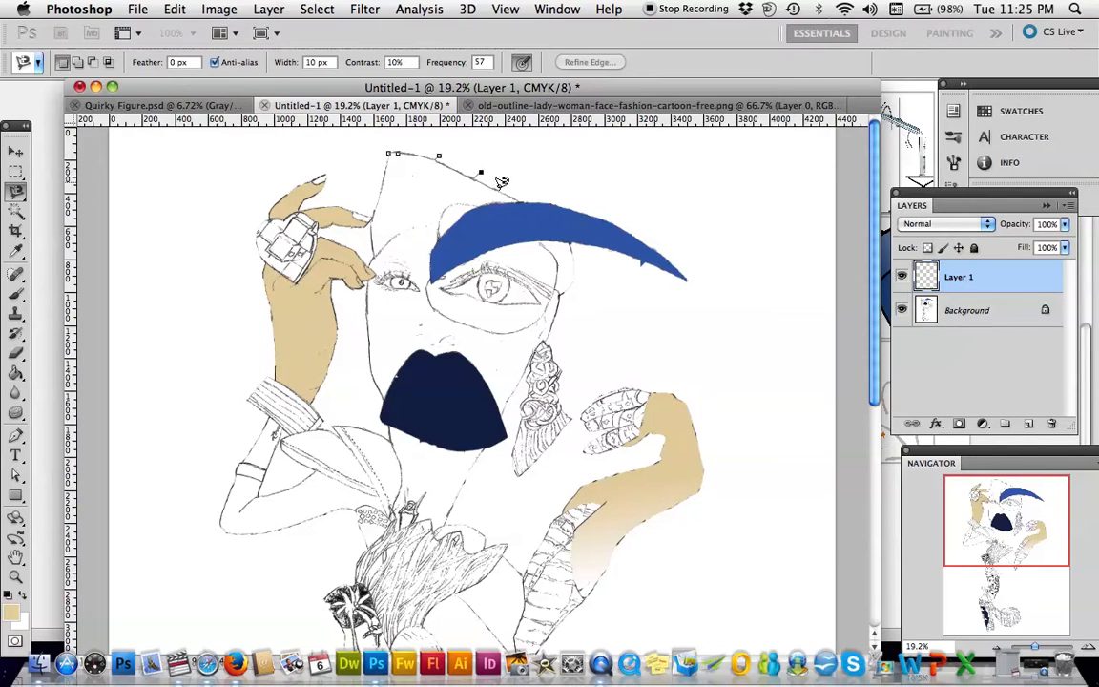
{"action": "left_click", "coordinate": [522, 195]}
{"action": "left_click", "coordinate": [688, 280]}
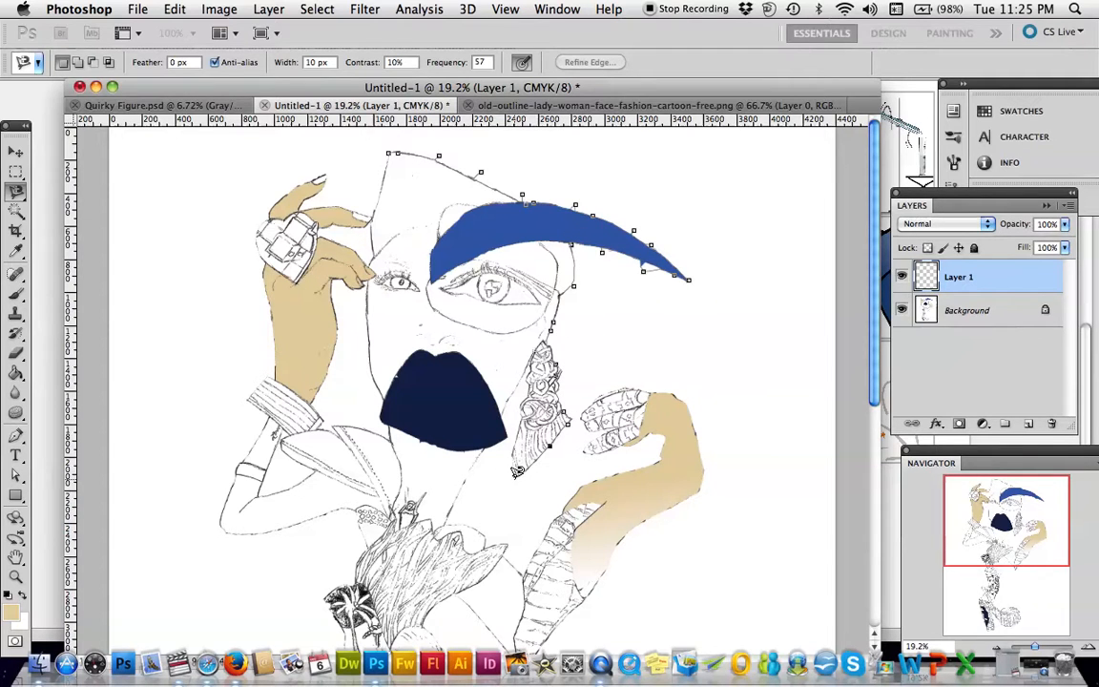
{"action": "double_click", "coordinate": [520, 430]}
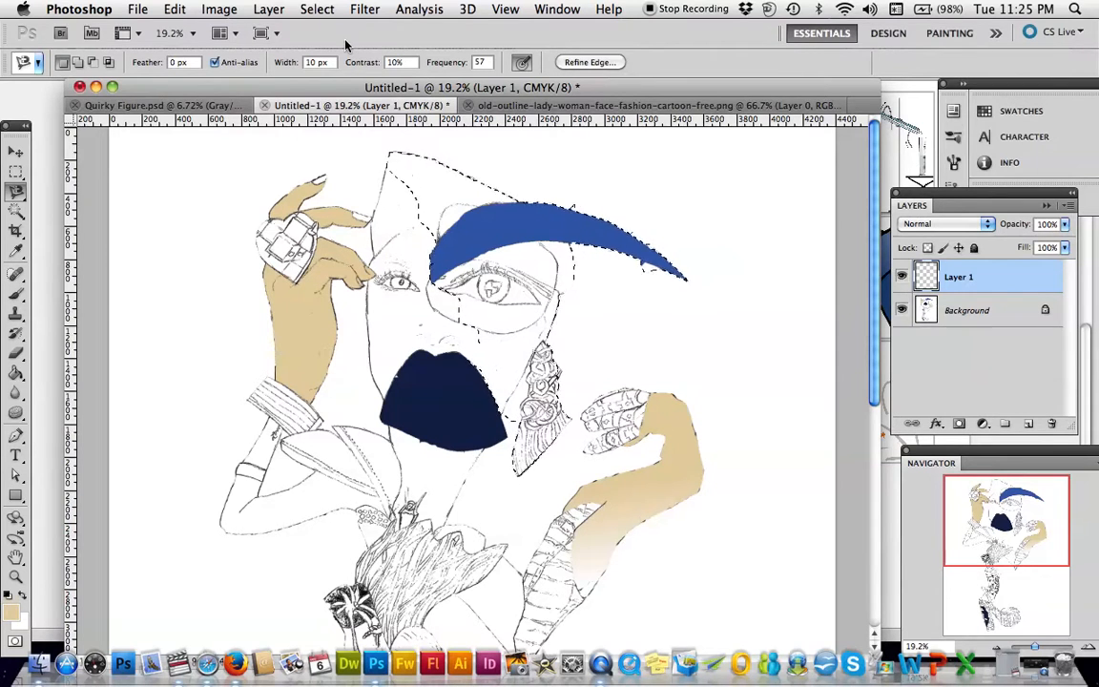
{"action": "left_click", "coordinate": [179, 9]}
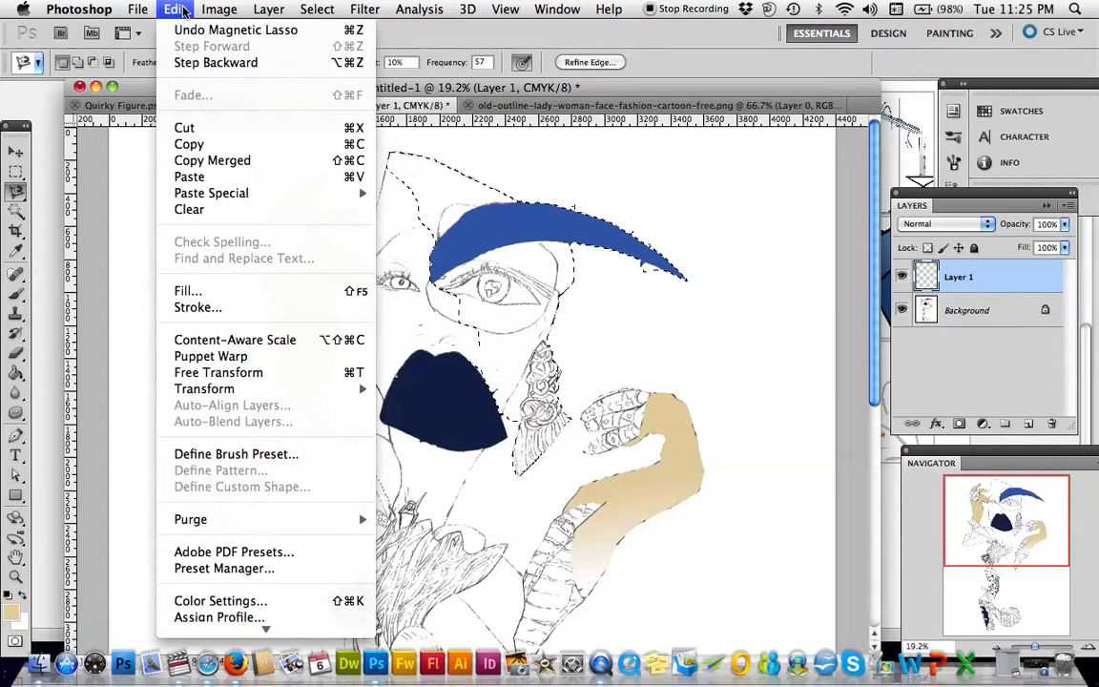
{"action": "left_click", "coordinate": [183, 144]}
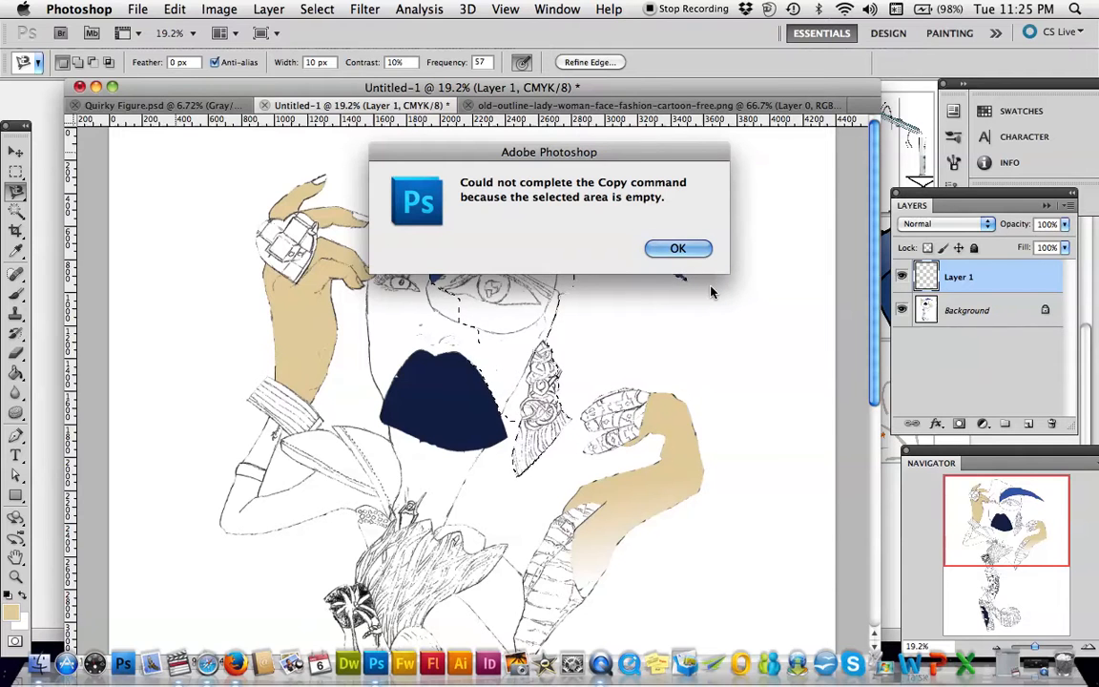
Create a new grayscale document with the clipboard's dimensions, measured in inches, at 400 pixels/inch with a white background.
{"action": "left_click", "coordinate": [678, 249]}
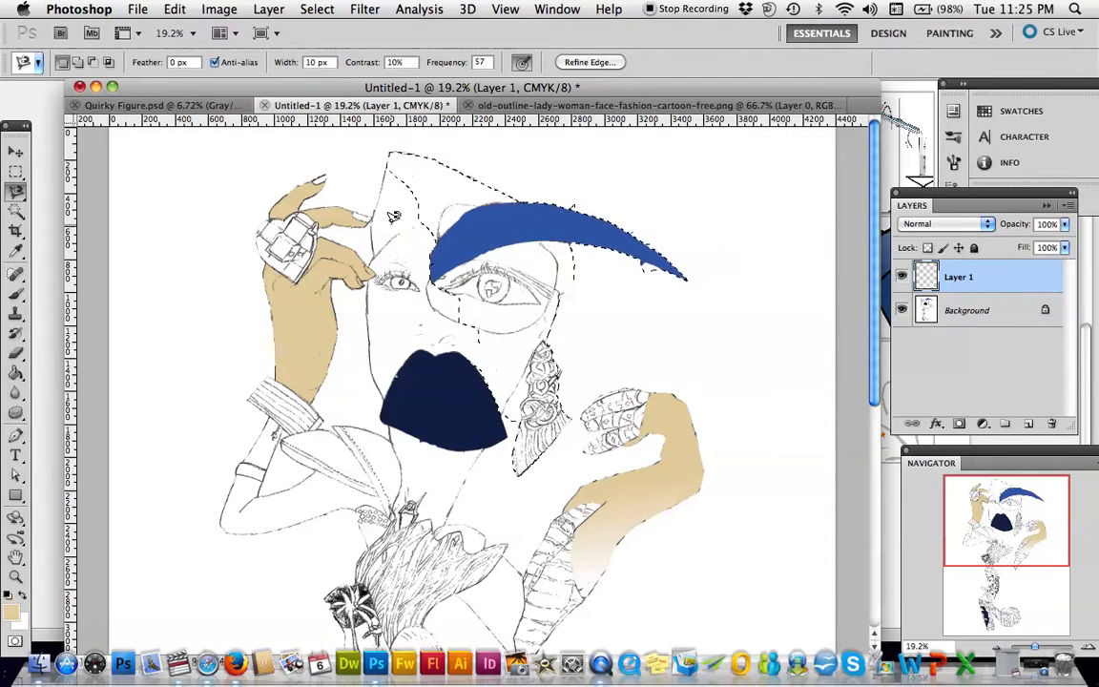
{"action": "left_click", "coordinate": [138, 9]}
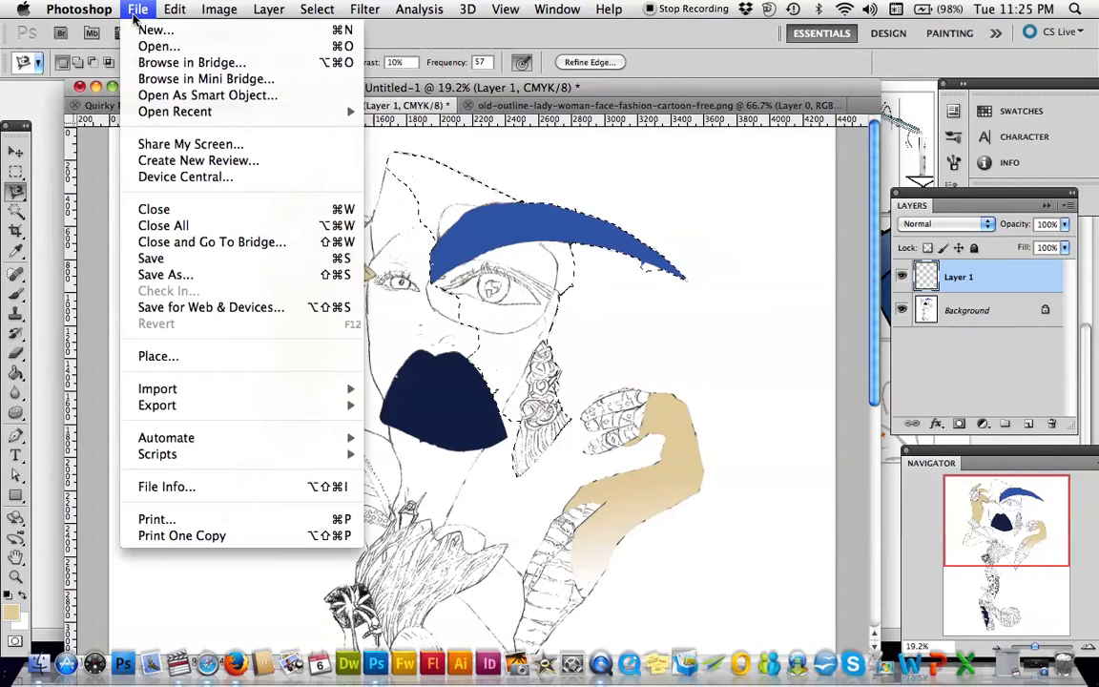
{"action": "left_click", "coordinate": [147, 31]}
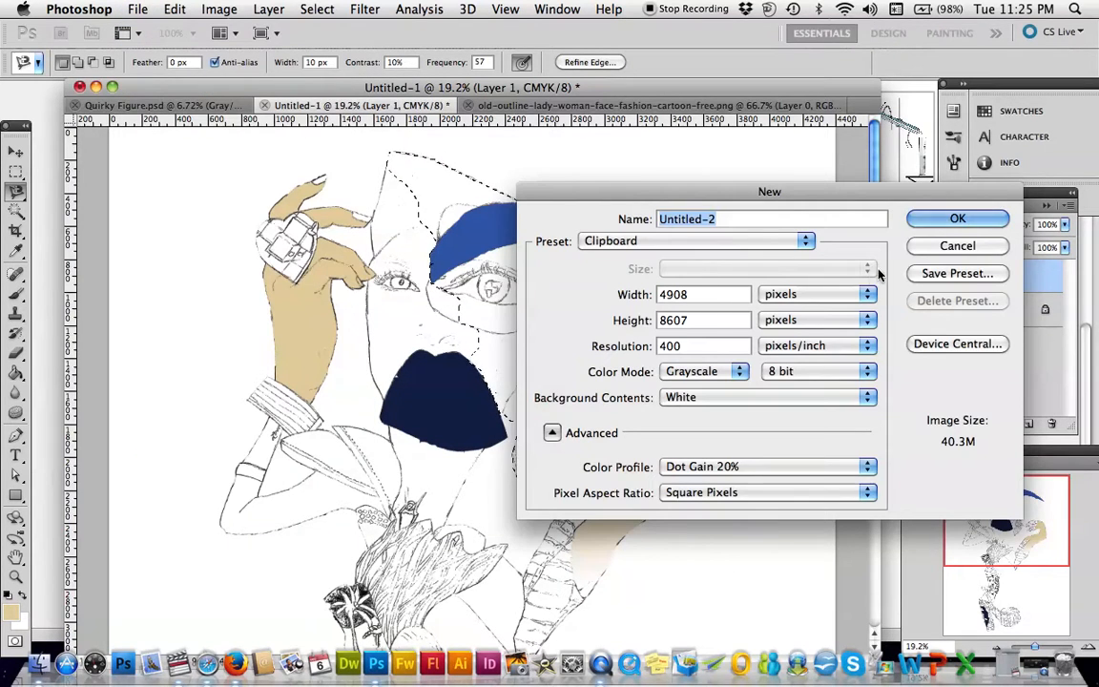
{"action": "left_click", "coordinate": [864, 293]}
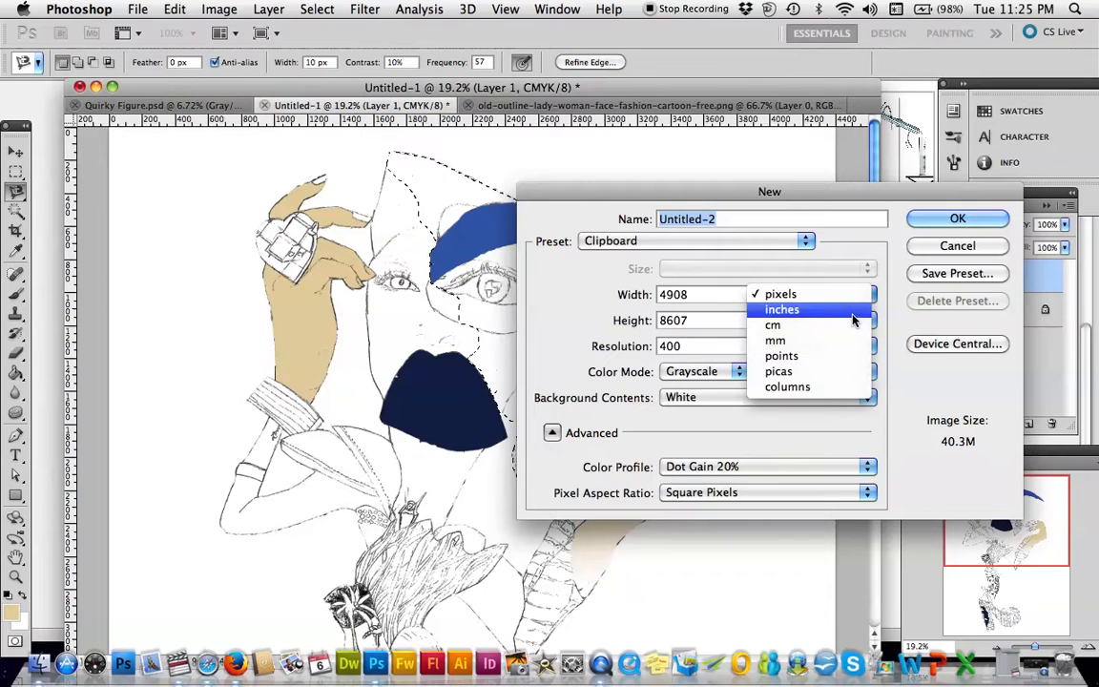
{"action": "left_click", "coordinate": [853, 315]}
{"action": "left_click", "coordinate": [853, 318]}
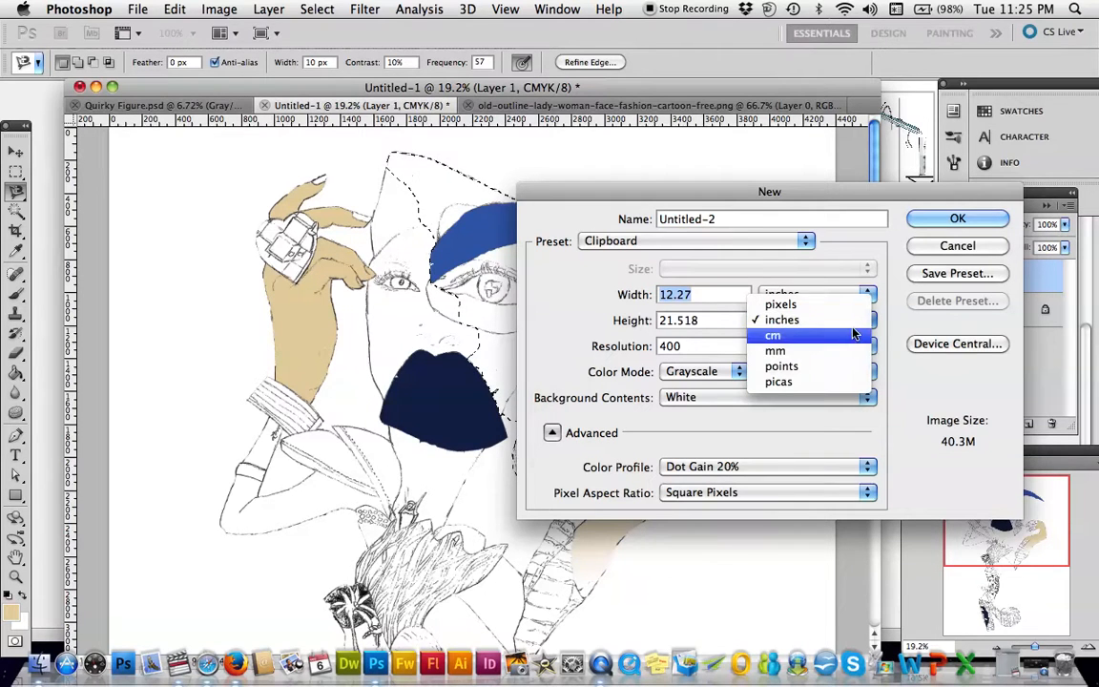
{"action": "left_click", "coordinate": [854, 334]}
{"action": "left_click", "coordinate": [854, 321]}
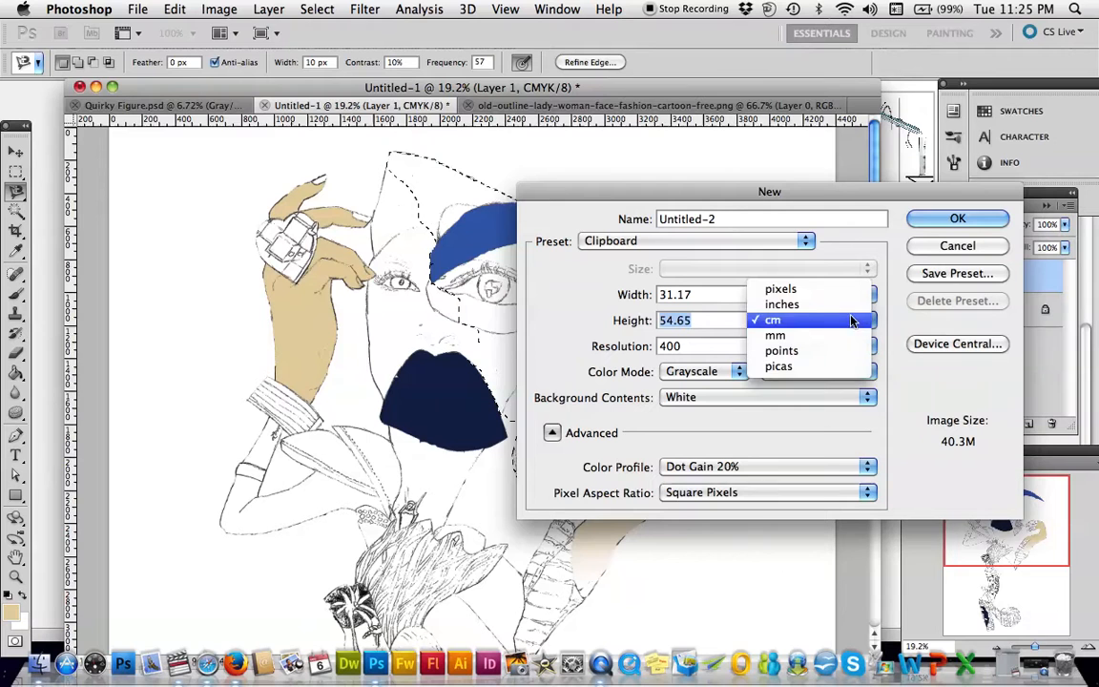
{"action": "left_click", "coordinate": [854, 304]}
{"action": "left_click", "coordinate": [955, 218]}
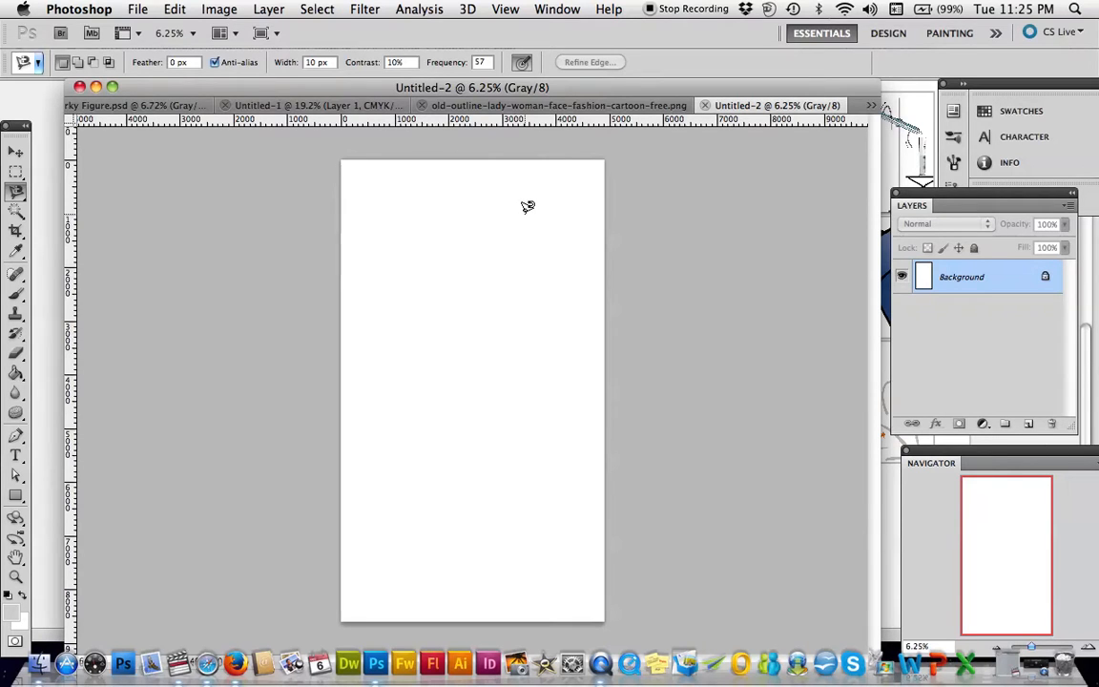
Paste the clipboard content into the new grayscale document, and undo the paste.
{"action": "left_click", "coordinate": [175, 11]}
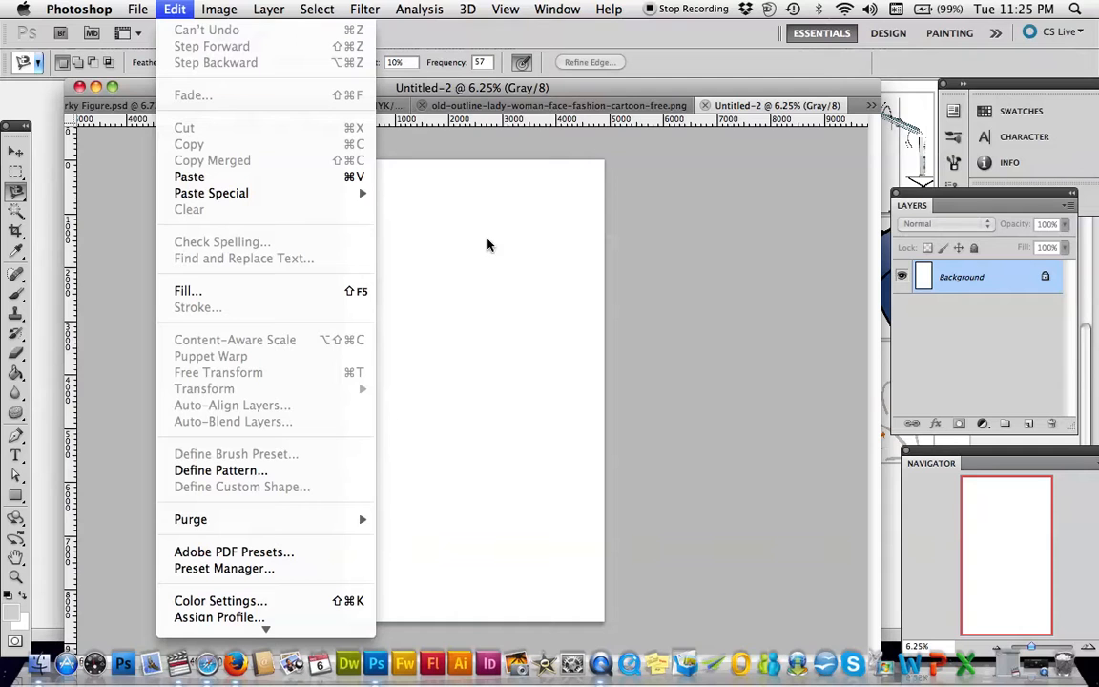
{"action": "left_click", "coordinate": [266, 177]}
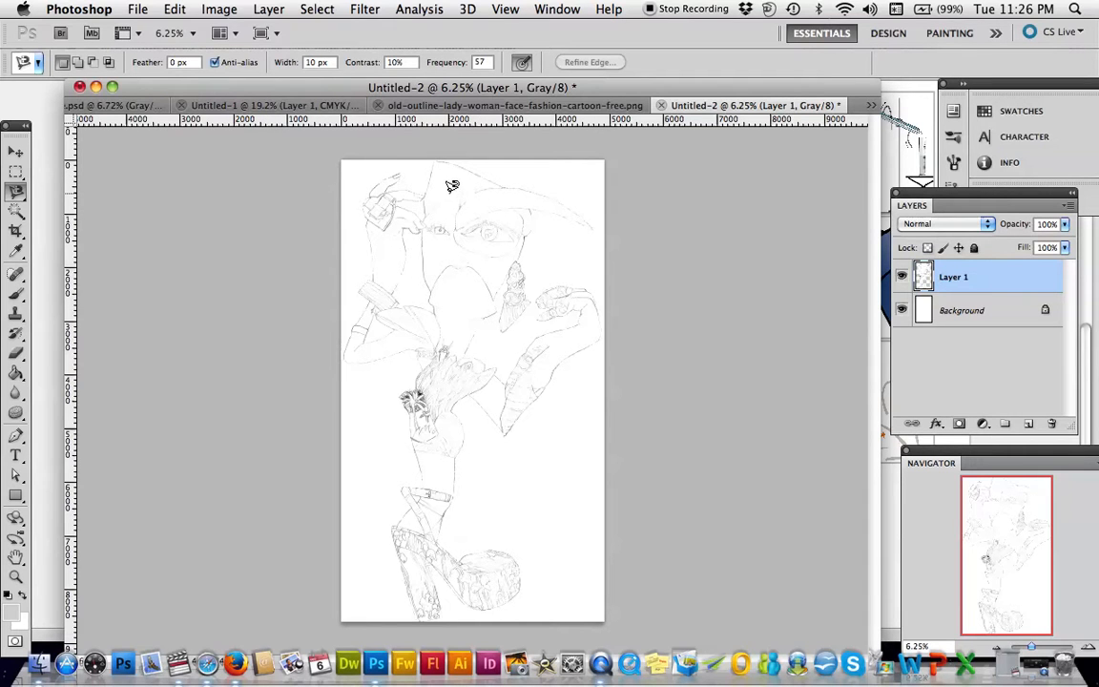
{"action": "left_click", "coordinate": [175, 8]}
{"action": "left_click", "coordinate": [187, 63]}
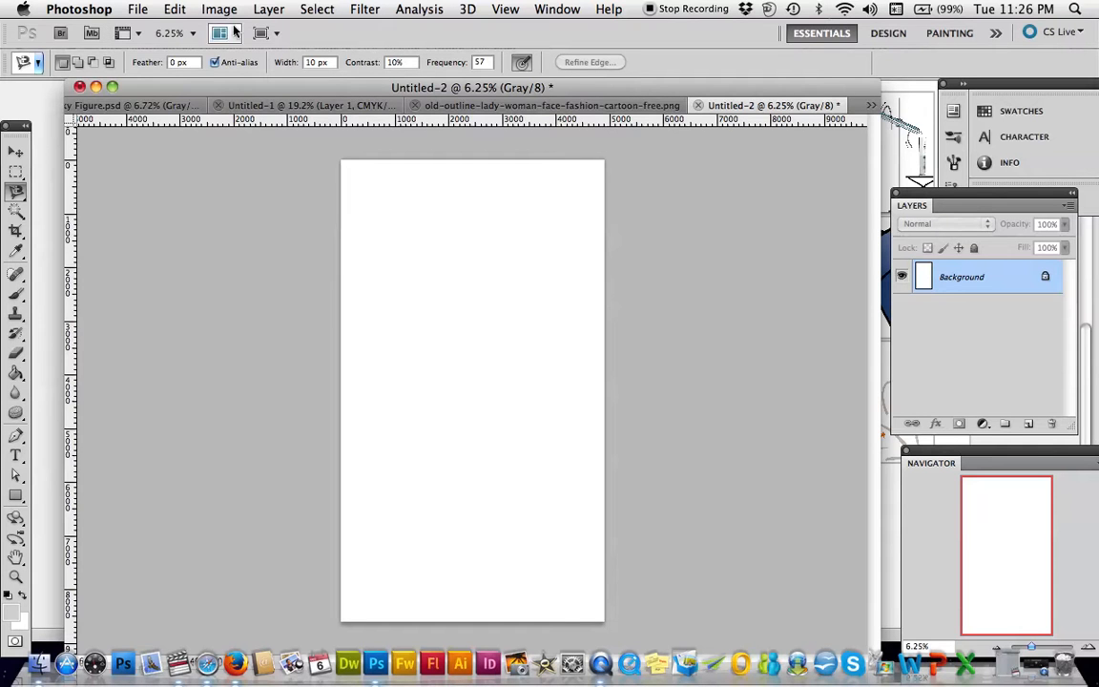
Return to the Untitled-1 document and clear the selection around the hat, eyebrow and earring.
{"action": "left_click", "coordinate": [314, 106]}
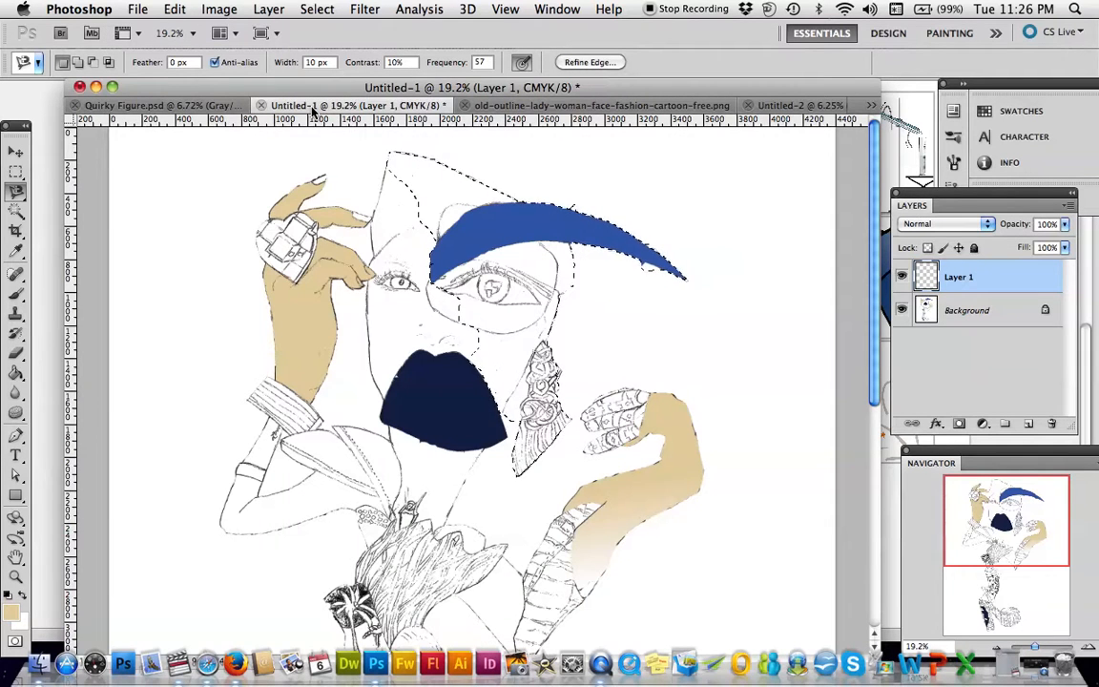
{"action": "left_click", "coordinate": [318, 9]}
{"action": "left_click", "coordinate": [335, 46]}
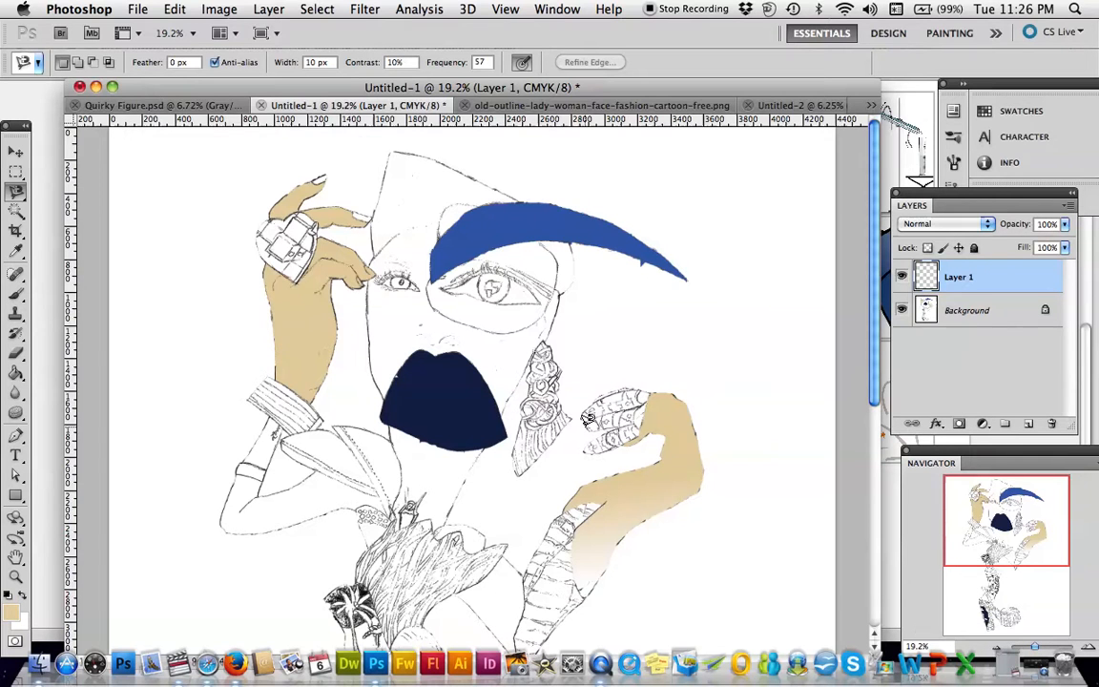
Make the Background layer active and select the entire figure's outline with the Magnetic Lasso, starting and closing at the hat's peak.
{"action": "left_click", "coordinate": [16, 153]}
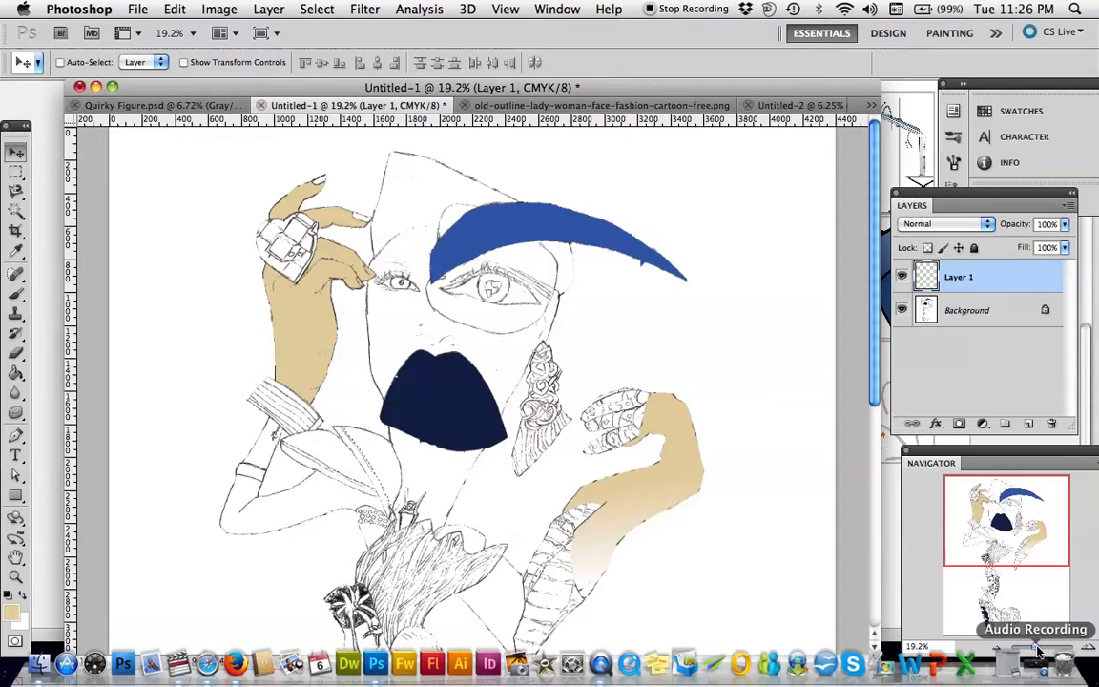
{"action": "left_click_drag", "start_coordinate": [1003, 464], "coordinate": [992, 439]}
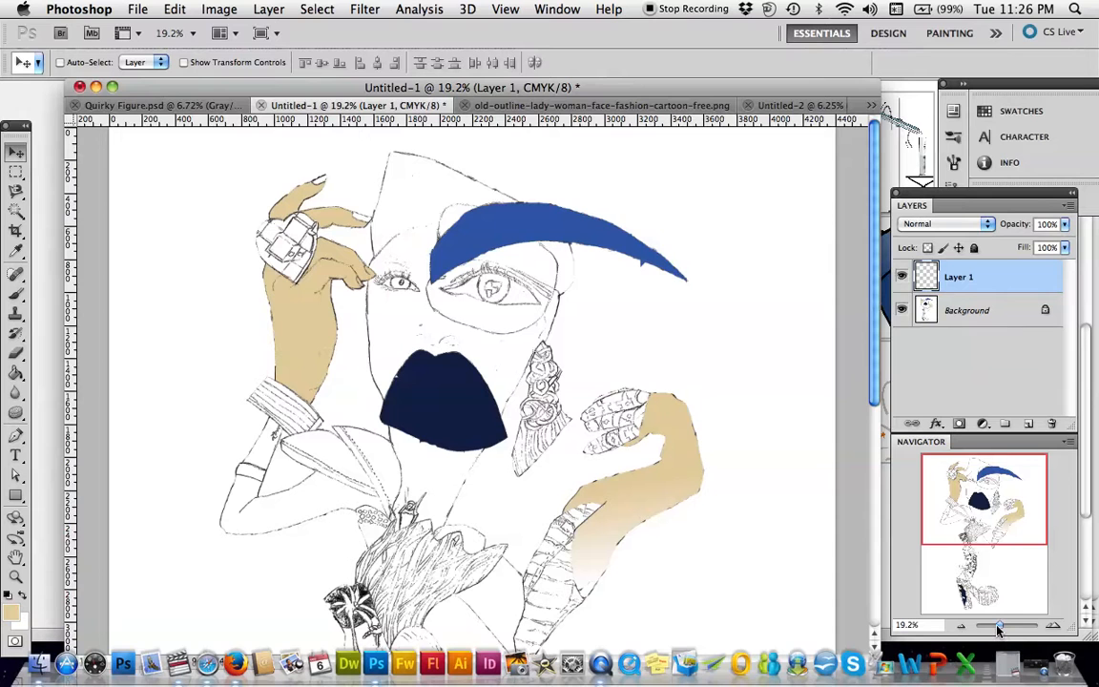
{"action": "mouse_move", "coordinate": [998, 629]}
{"action": "left_mouse_down"}
{"action": "mouse_move", "coordinate": [966, 629]}
{"action": "mouse_move", "coordinate": [998, 629]}
{"action": "left_mouse_up"}
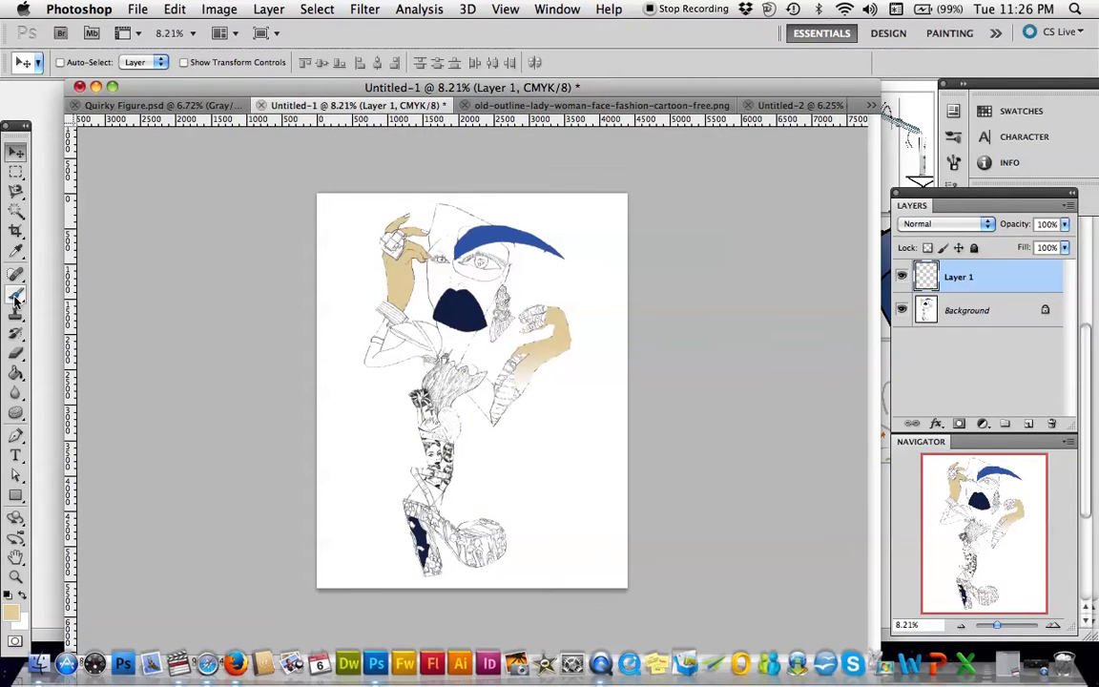
{"action": "left_click", "coordinate": [15, 190]}
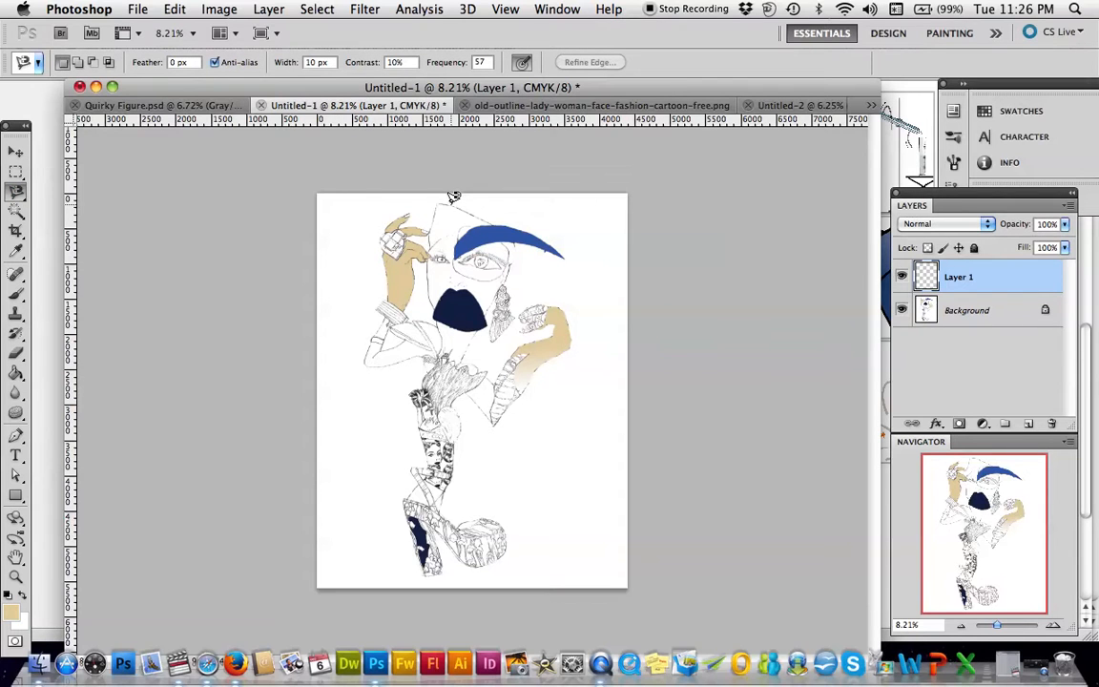
{"action": "left_click", "coordinate": [15, 151]}
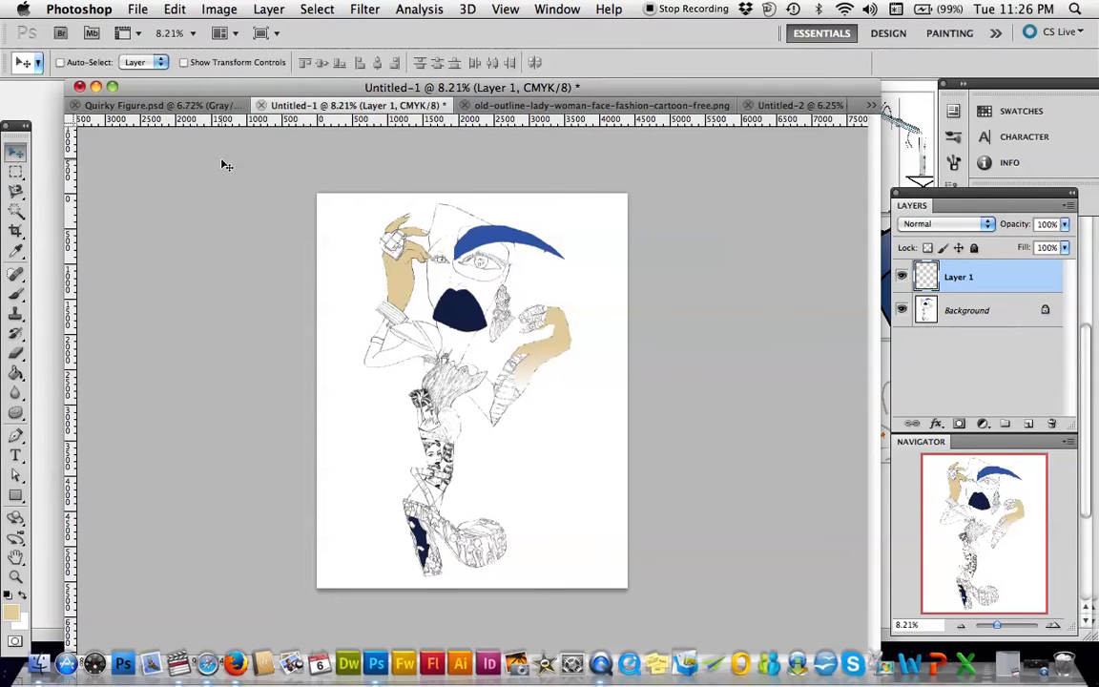
{"action": "left_click", "coordinate": [928, 316]}
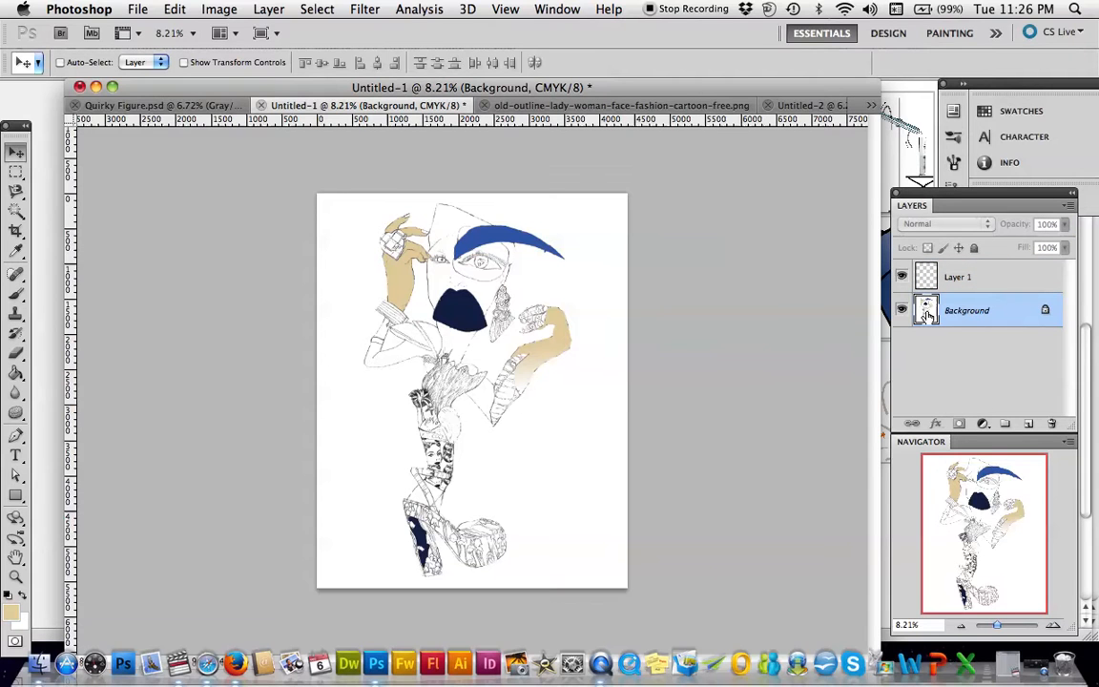
{"action": "double_click", "coordinate": [928, 317]}
{"action": "left_click", "coordinate": [723, 297]}
{"action": "left_click", "coordinate": [15, 190]}
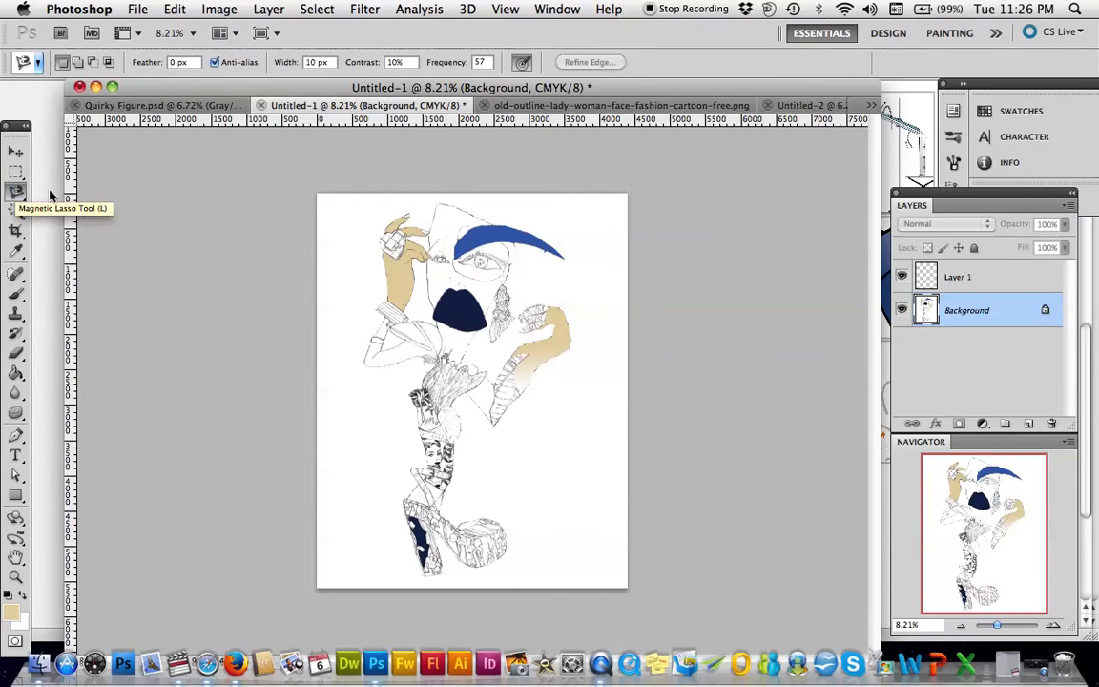
{"action": "left_click", "coordinate": [436, 204]}
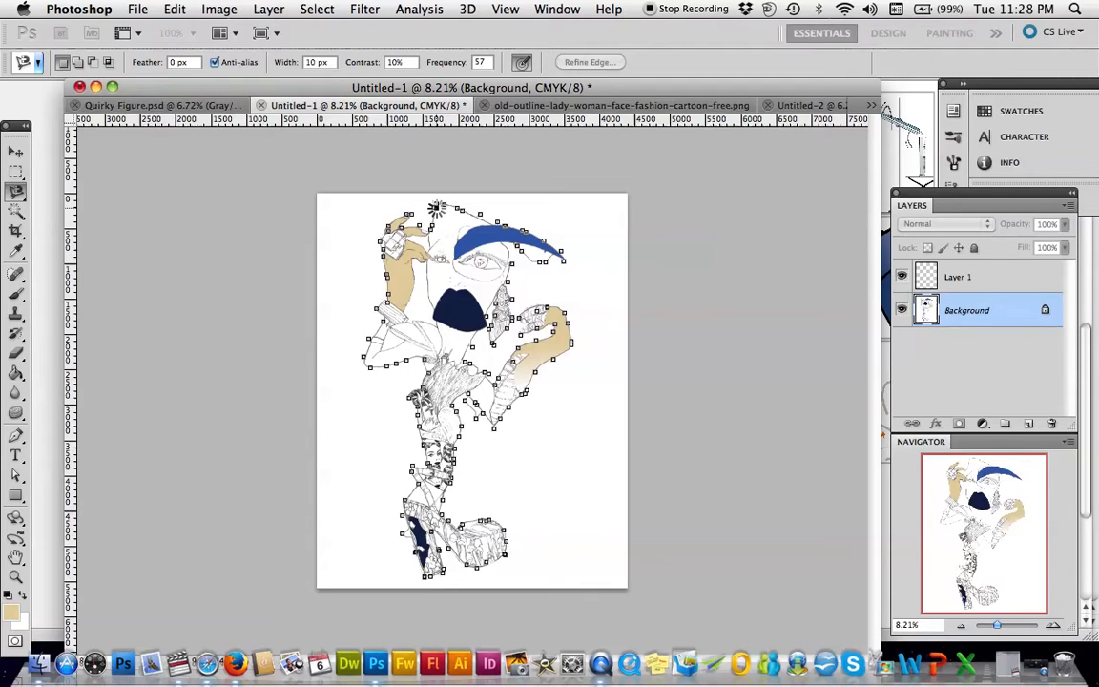
{"action": "left_click", "coordinate": [436, 208]}
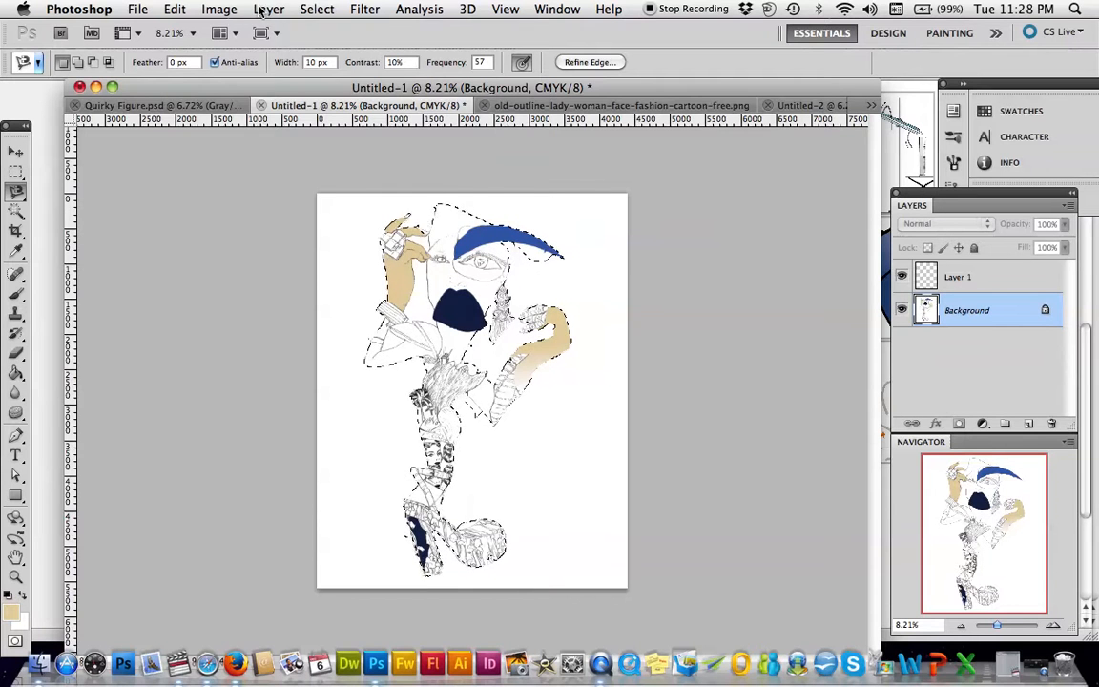
Copy the selected figure from the Background layer.
{"action": "left_click", "coordinate": [267, 10]}
{"action": "left_click", "coordinate": [177, 10]}
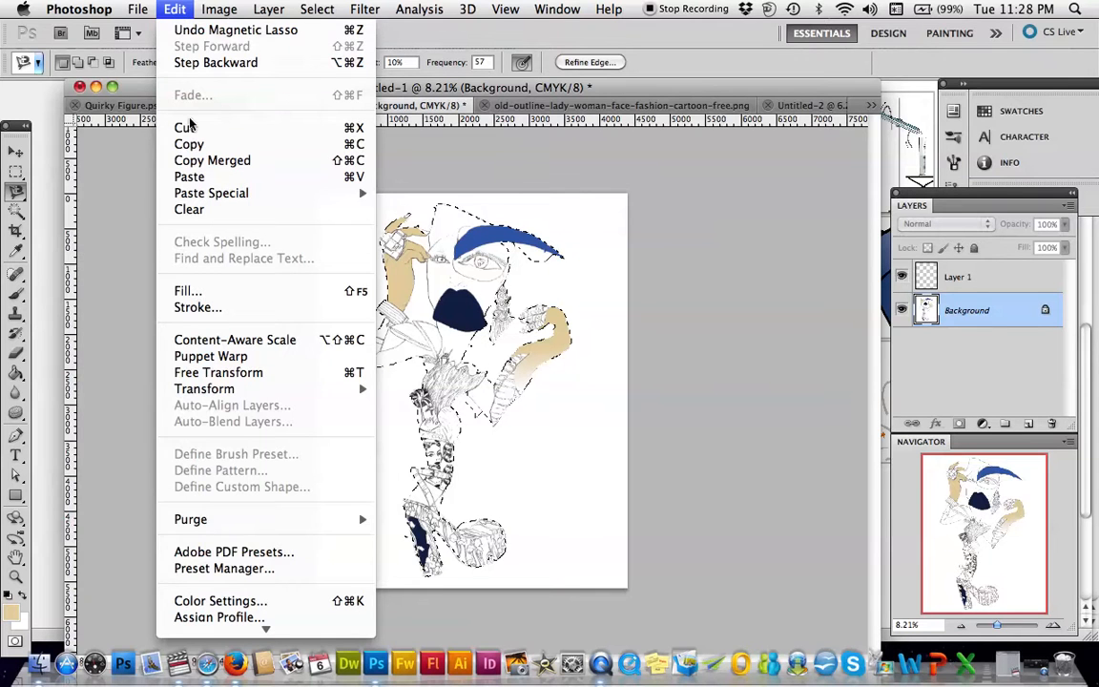
{"action": "left_click", "coordinate": [191, 145]}
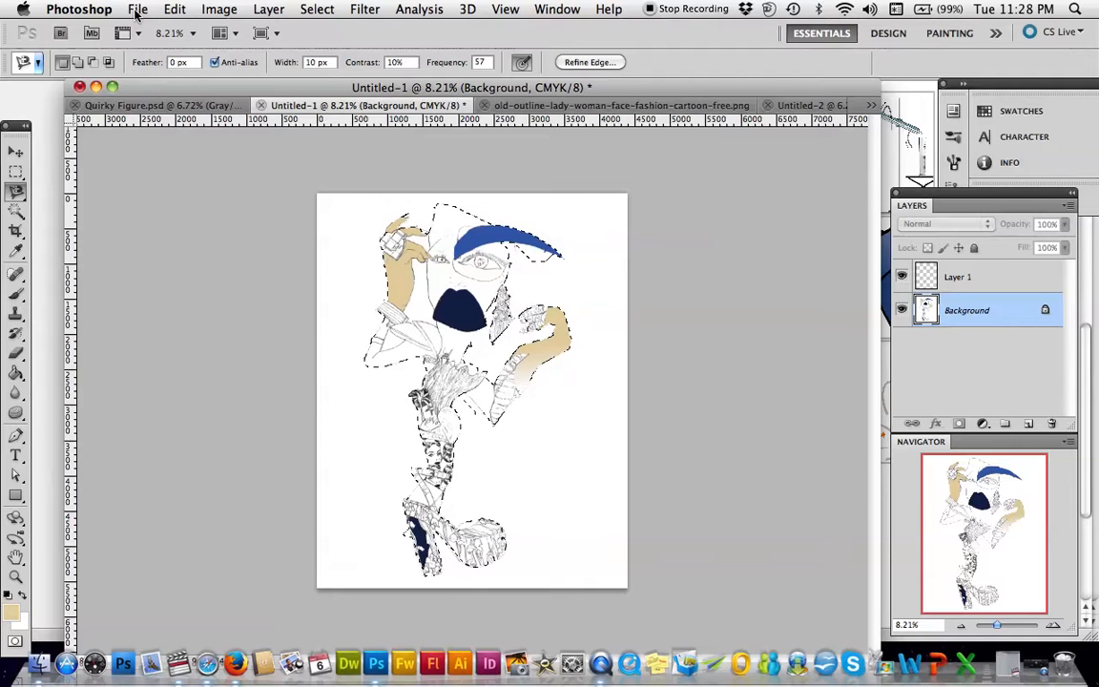
Create a clipboard-sized CMYK document in inches at 400 pixels/inch with a white background, and paste the copied figure into it.
{"action": "left_click", "coordinate": [135, 11]}
{"action": "left_click", "coordinate": [140, 31]}
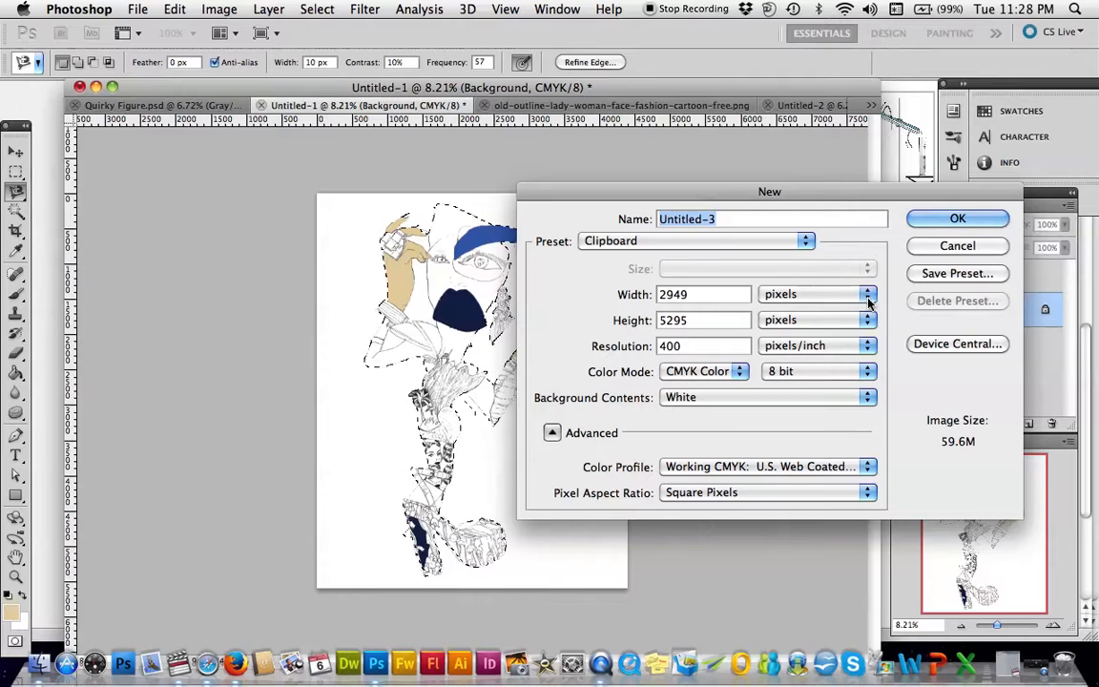
{"action": "left_click", "coordinate": [869, 296]}
{"action": "left_click", "coordinate": [781, 309]}
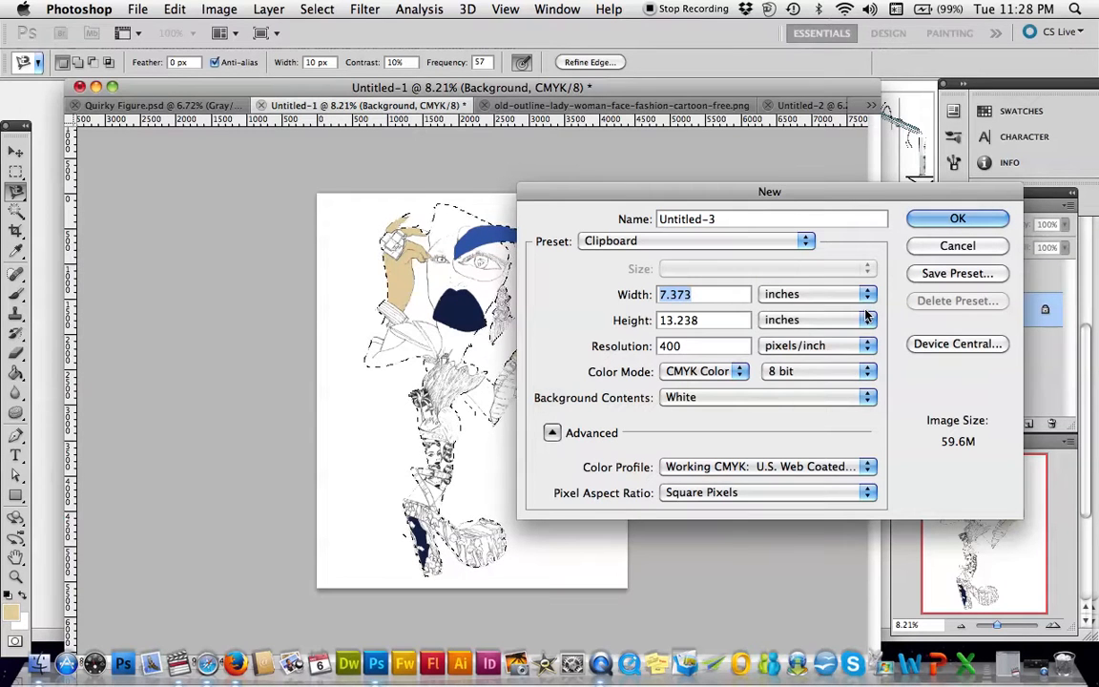
{"action": "left_click", "coordinate": [869, 323]}
{"action": "left_click", "coordinate": [868, 326]}
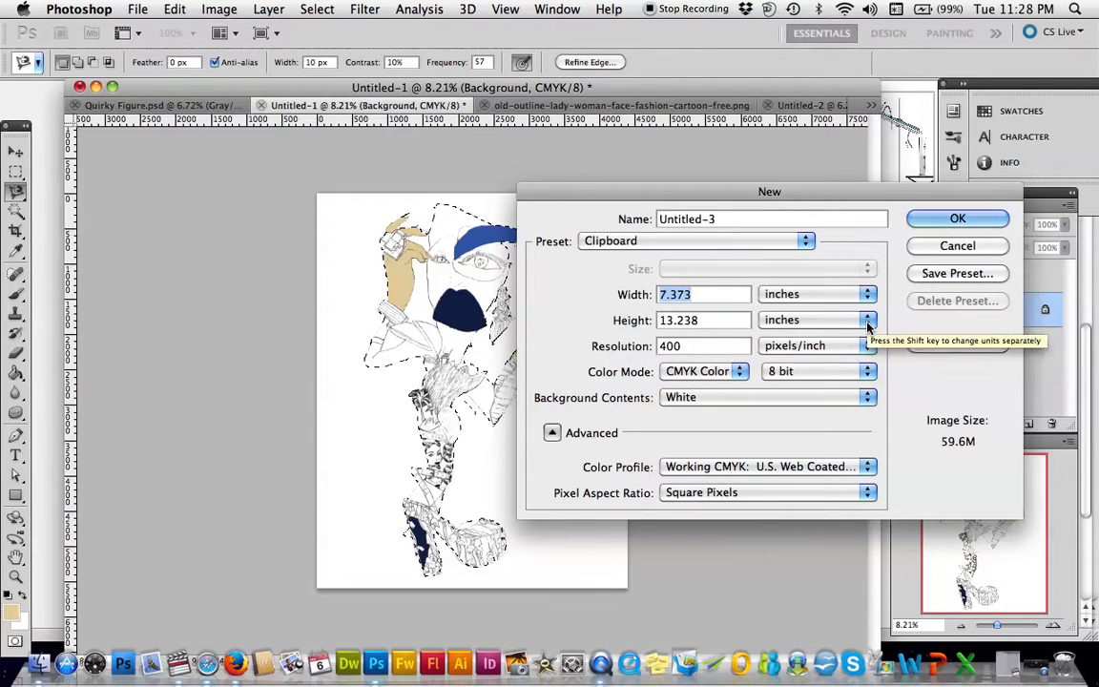
{"action": "left_click", "coordinate": [952, 218]}
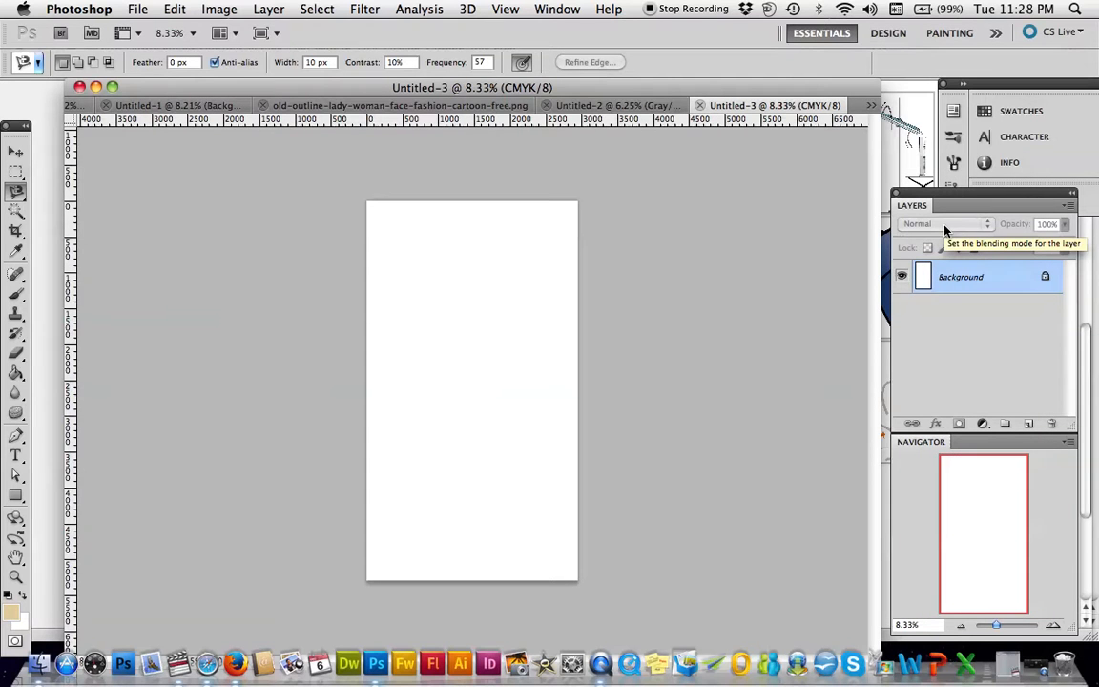
{"action": "left_click", "coordinate": [172, 10]}
{"action": "left_click", "coordinate": [187, 177]}
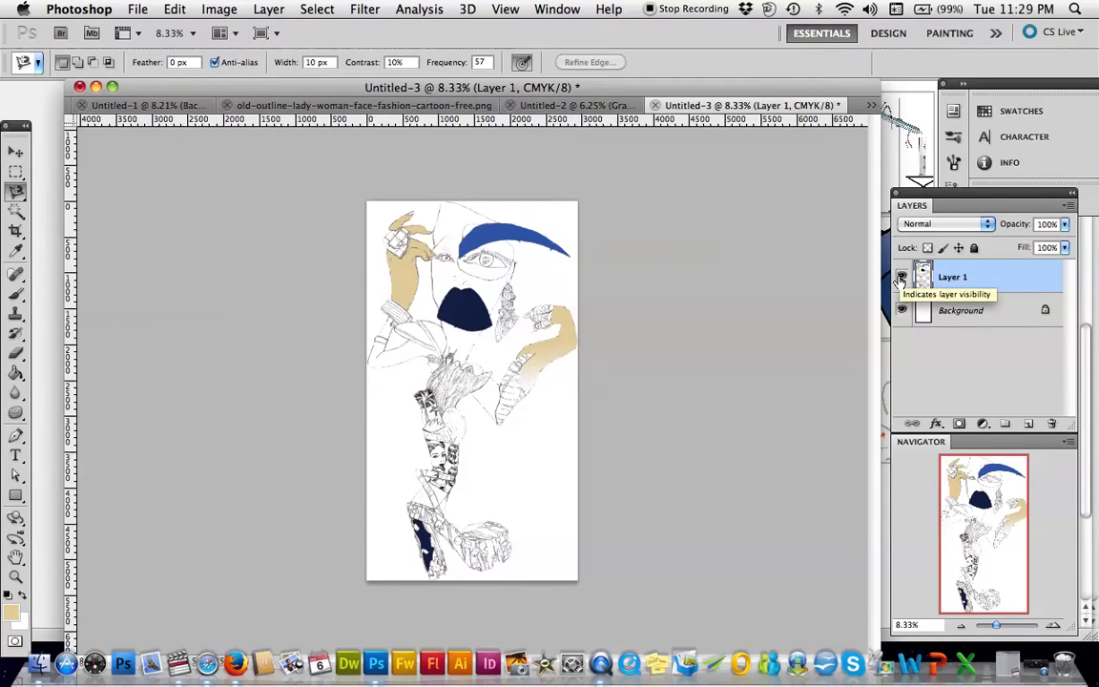
Fill the Background layer with teal #22a0a1 using the Paint Bucket, keeping Layer 1 hidden only during the fill.
{"action": "left_click", "coordinate": [901, 278]}
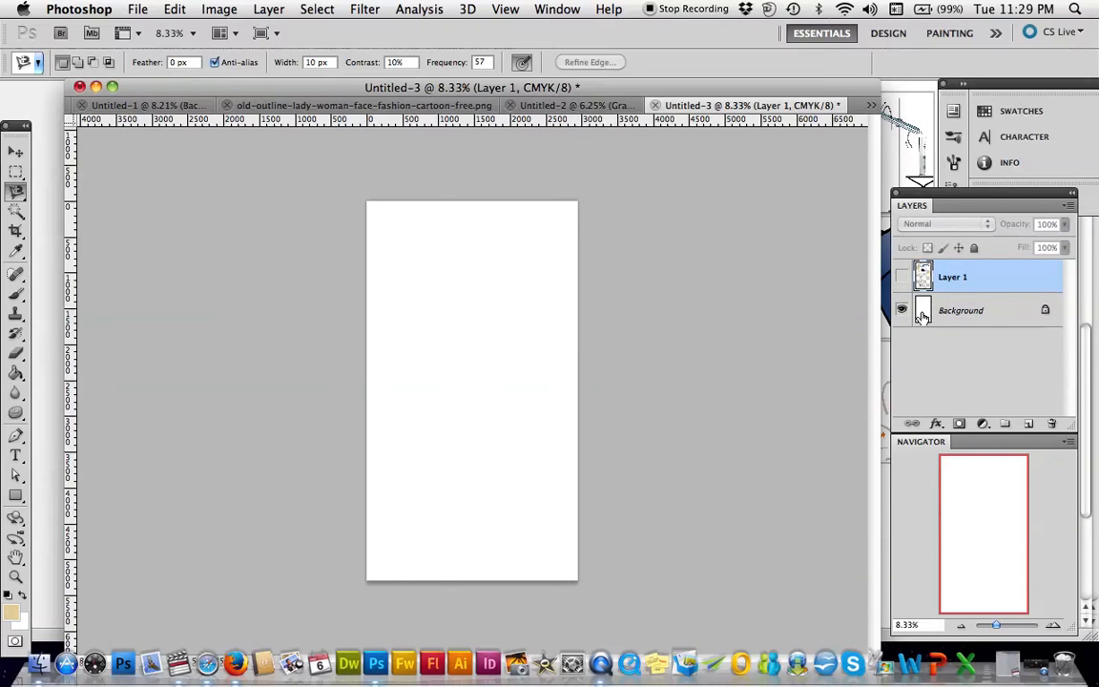
{"action": "left_click", "coordinate": [924, 315]}
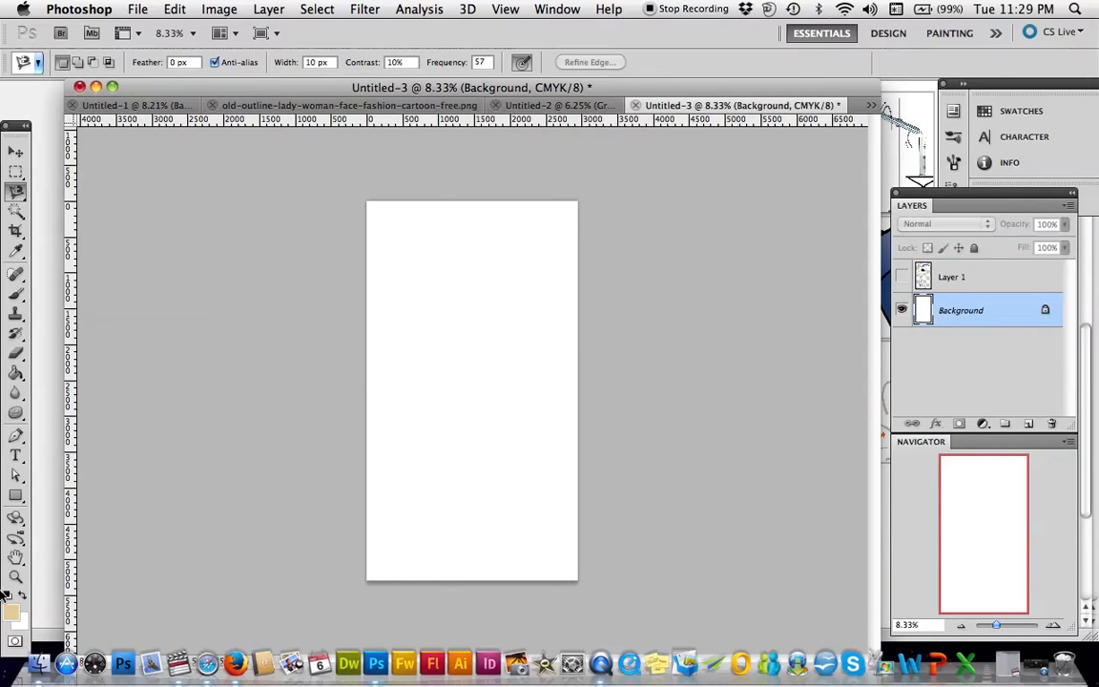
{"action": "left_click", "coordinate": [17, 374]}
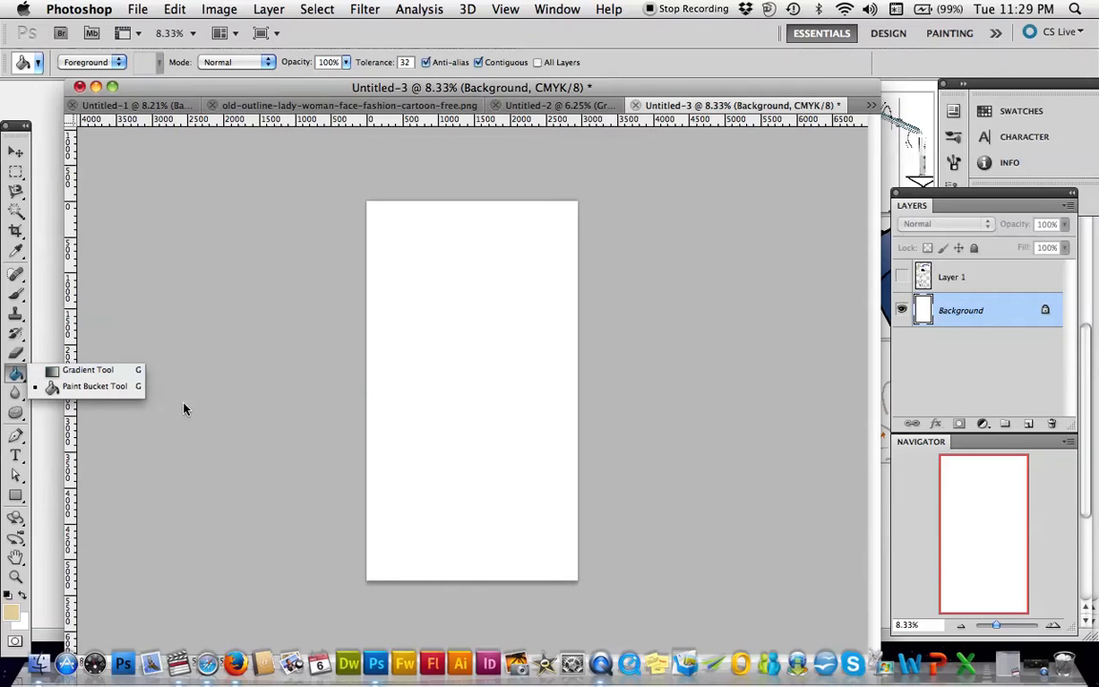
{"action": "left_click", "coordinate": [113, 389]}
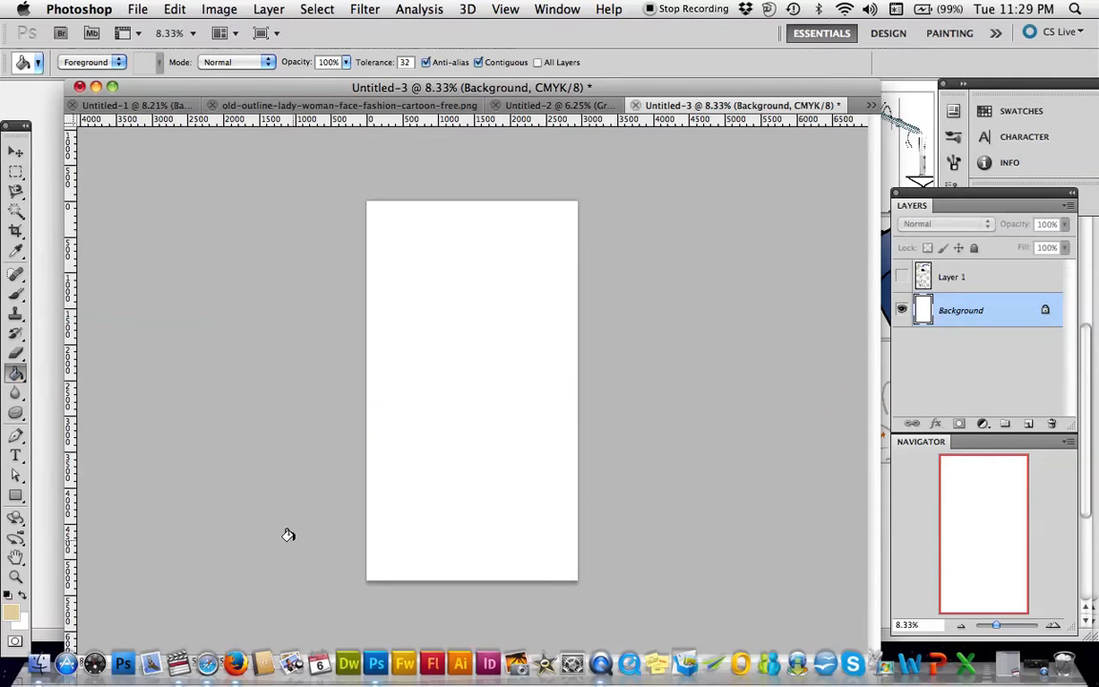
{"action": "left_click", "coordinate": [11, 616]}
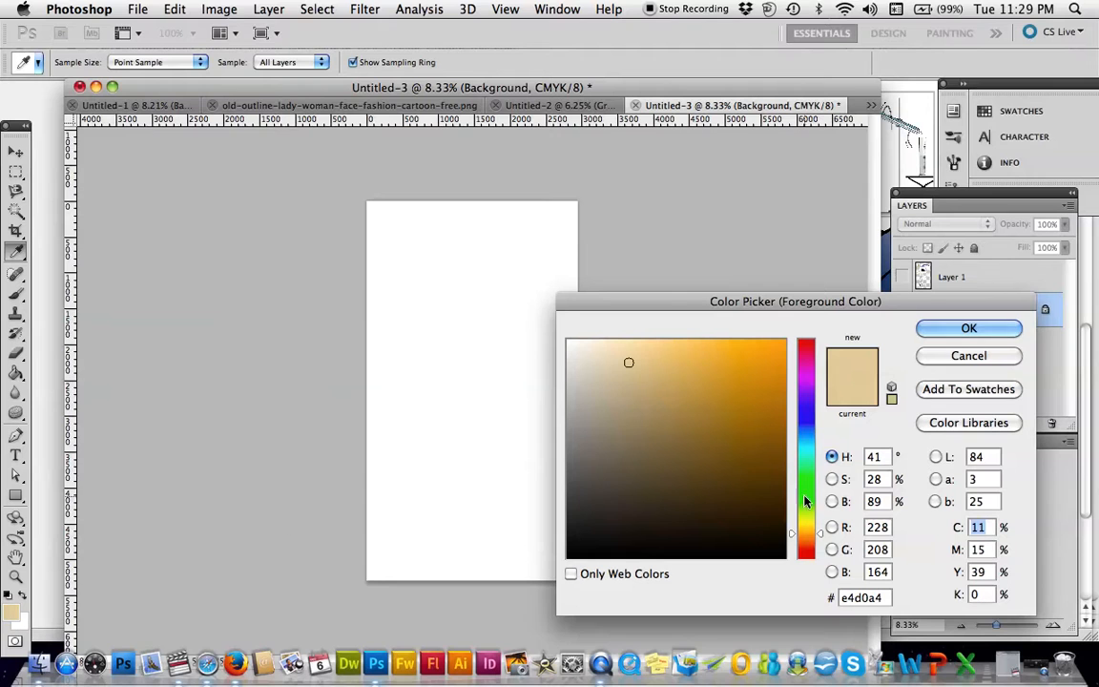
{"action": "left_click", "coordinate": [805, 449]}
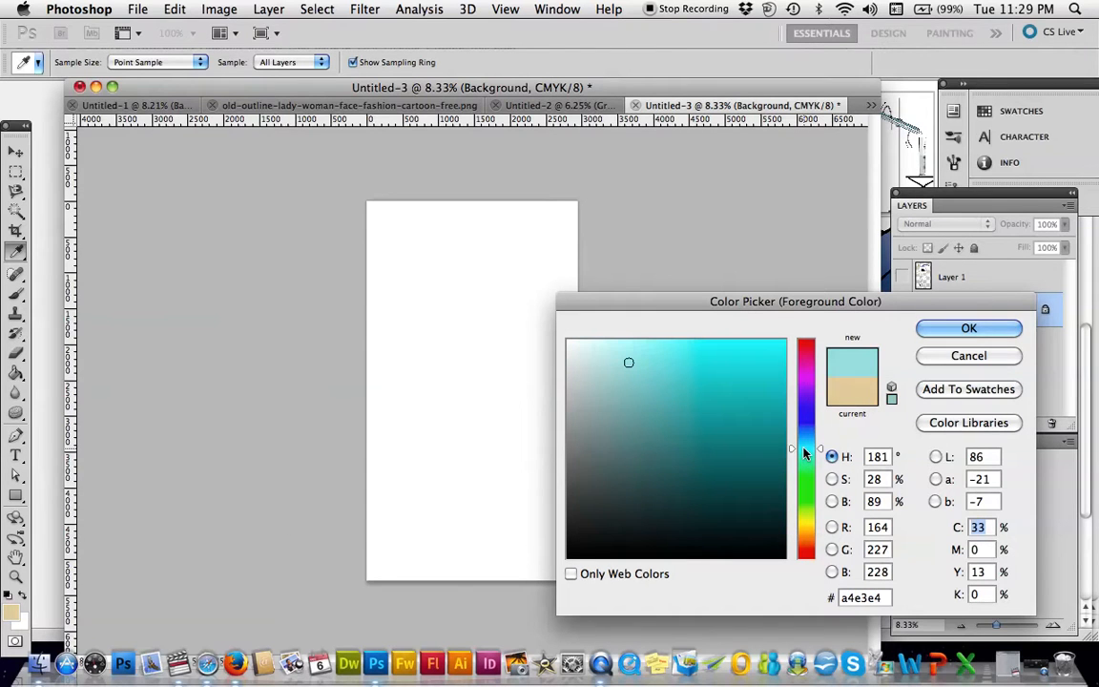
{"action": "left_click", "coordinate": [740, 420]}
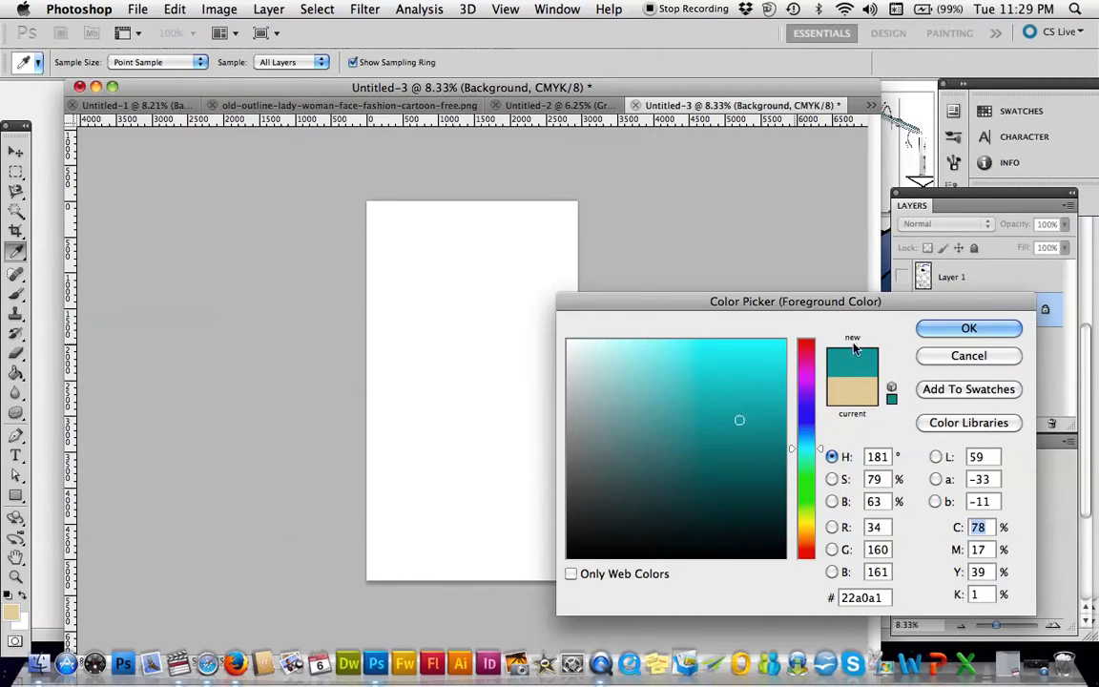
{"action": "left_click", "coordinate": [969, 328]}
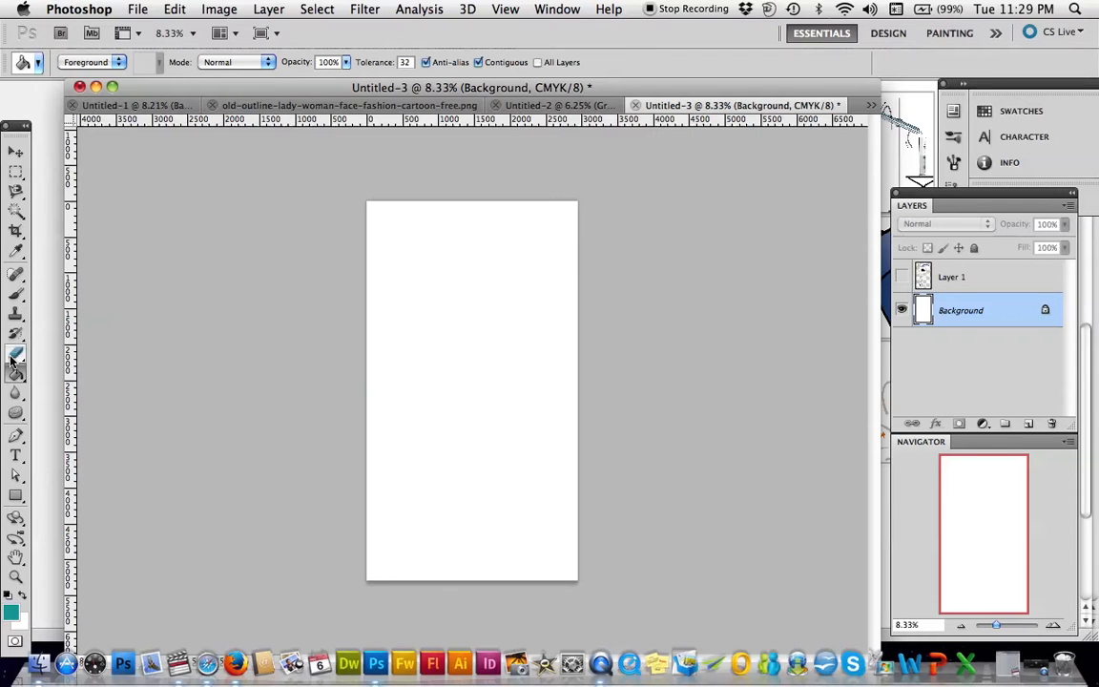
{"action": "left_click", "coordinate": [401, 331]}
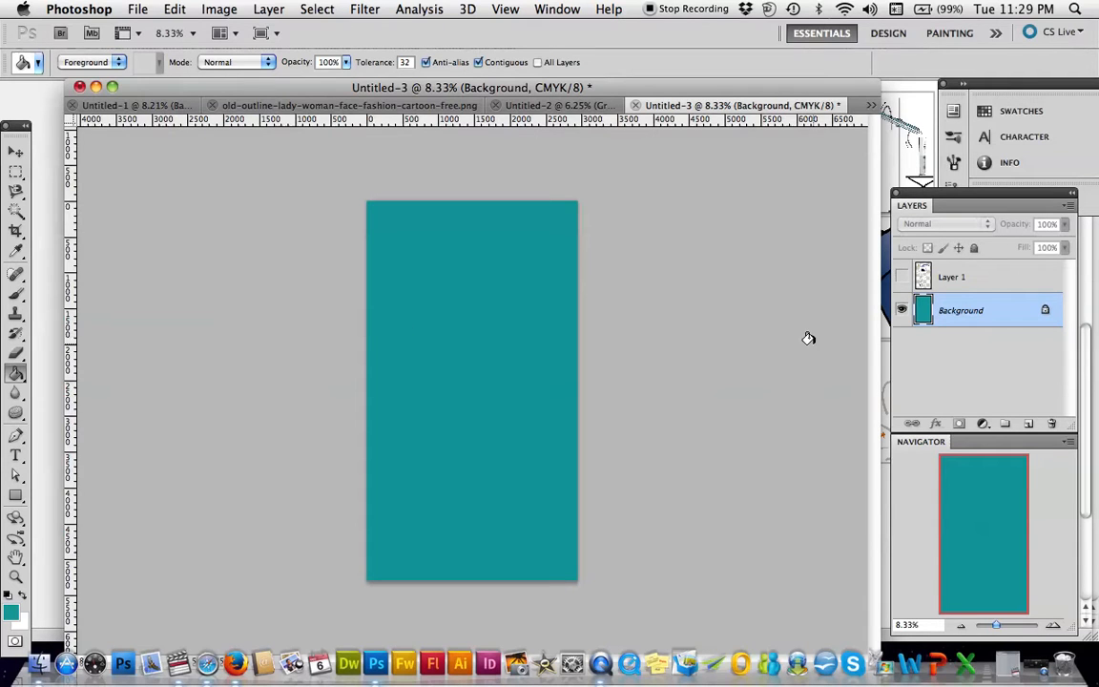
{"action": "left_click", "coordinate": [902, 277]}
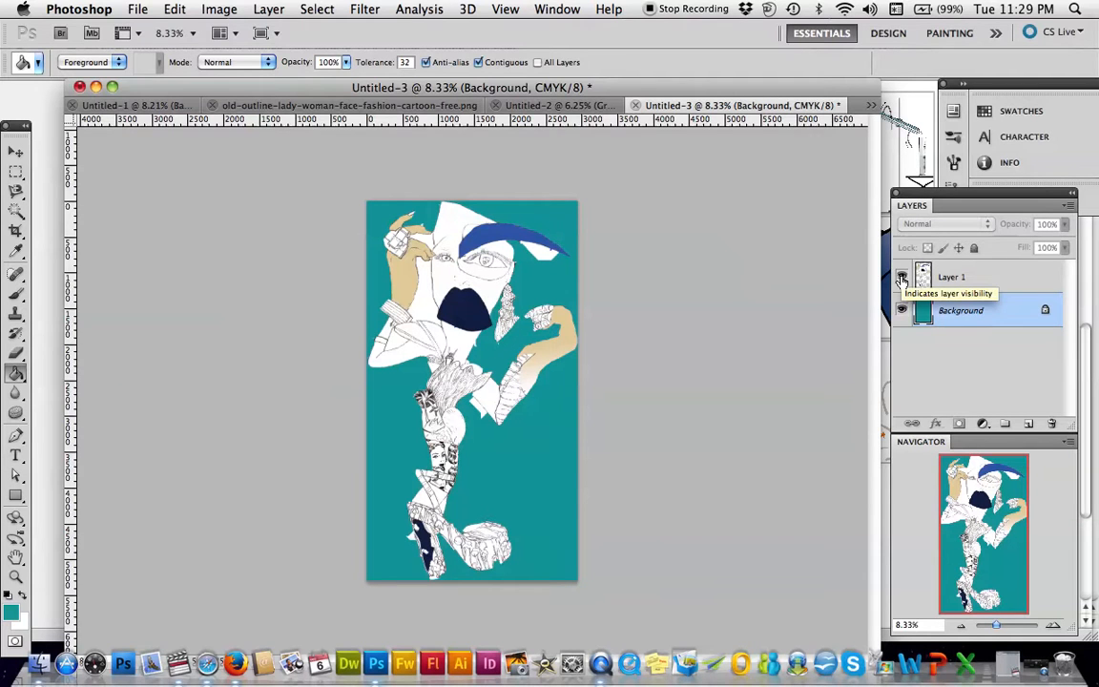
Make Layer 1 active and try moving the figure over the teal background with the Move tool.
{"action": "left_click", "coordinate": [17, 152]}
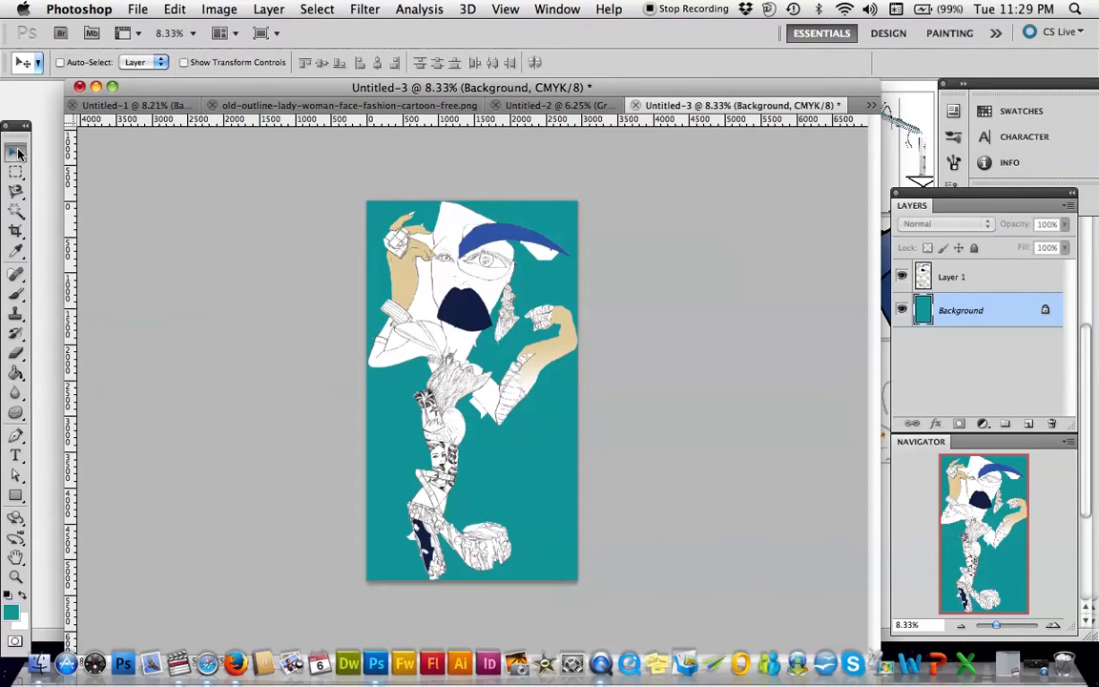
{"action": "left_click", "coordinate": [458, 270]}
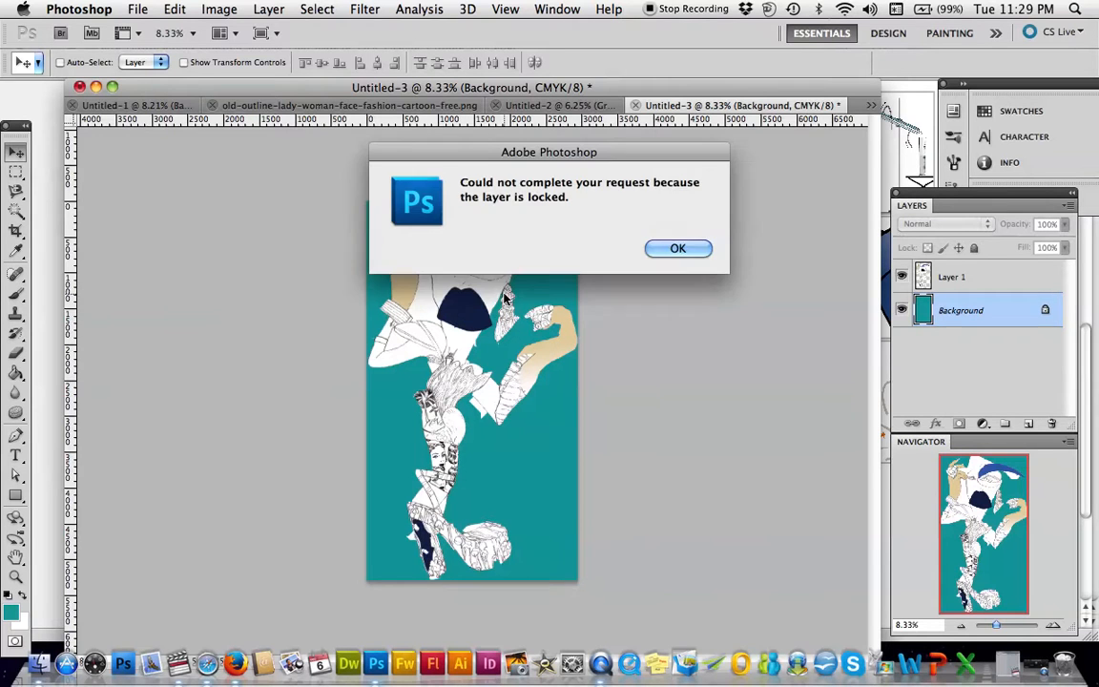
{"action": "left_click", "coordinate": [679, 249]}
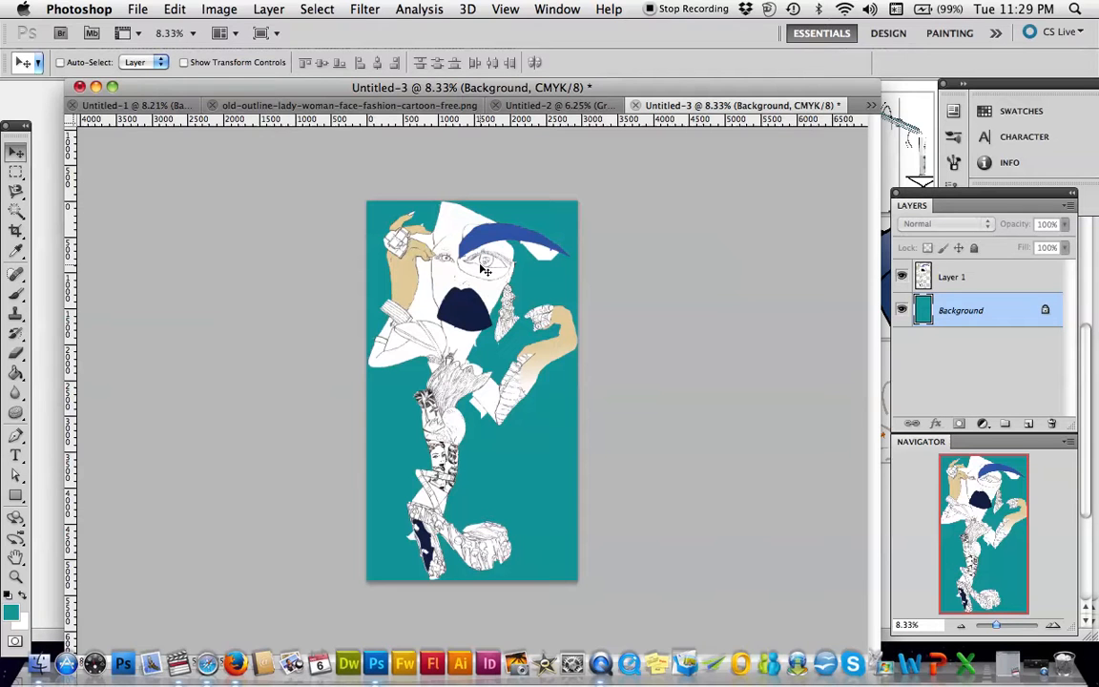
{"action": "left_click", "coordinate": [930, 285]}
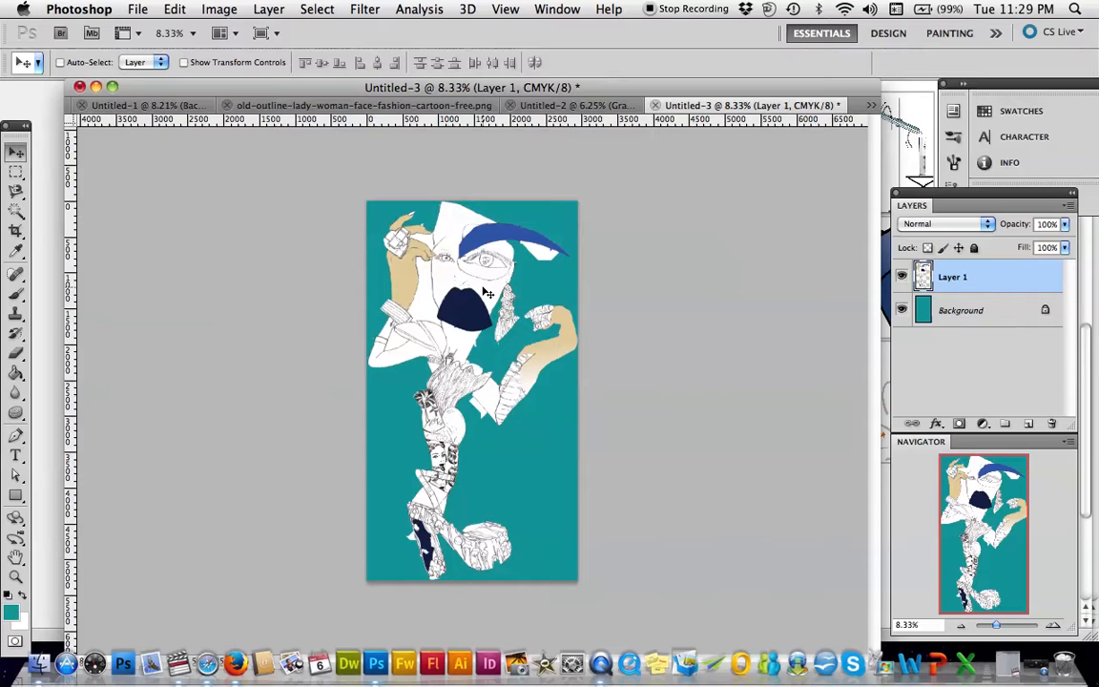
{"action": "mouse_move", "coordinate": [487, 296]}
{"action": "left_mouse_down"}
{"action": "mouse_move", "coordinate": [468, 283]}
{"action": "mouse_move", "coordinate": [459, 303]}
{"action": "mouse_move", "coordinate": [480, 296]}
{"action": "mouse_move", "coordinate": [462, 286]}
{"action": "mouse_move", "coordinate": [474, 298]}
{"action": "mouse_move", "coordinate": [491, 286]}
{"action": "mouse_move", "coordinate": [479, 291]}
{"action": "left_mouse_up"}
{"action": "left_click_drag", "start_coordinate": [999, 627], "coordinate": [1002, 627]}
{"action": "left_click_drag", "start_coordinate": [878, 416], "coordinate": [888, 216]}
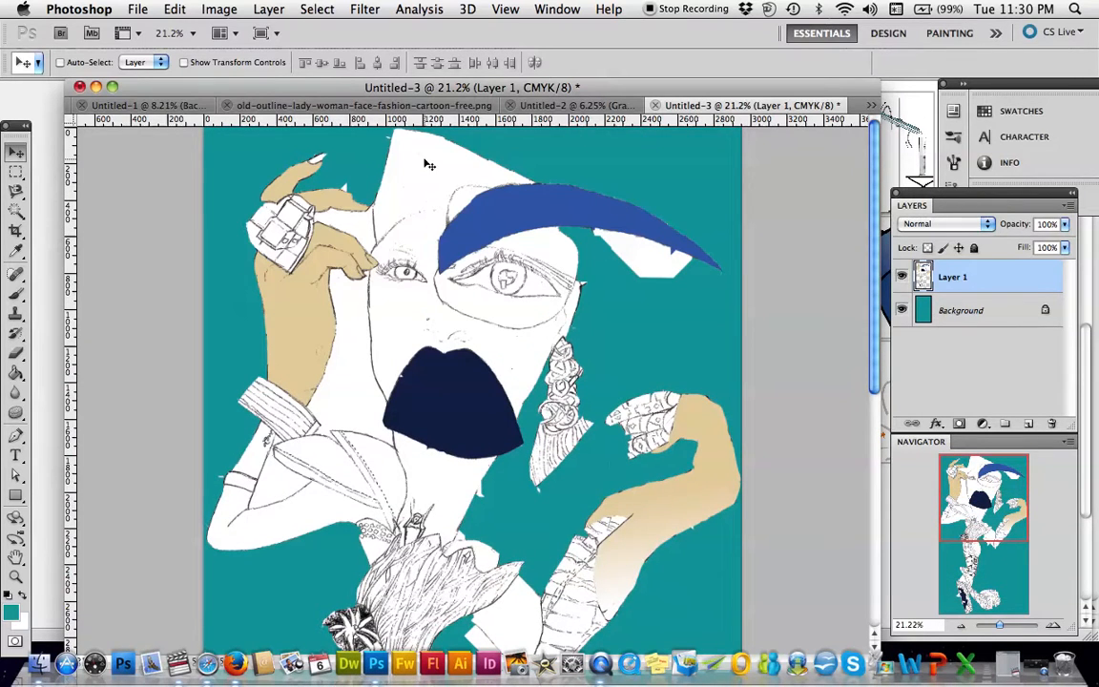
Save the document to the Desktop as Untitled-3.psd in Photoshop format, with layers and maximum compatibility.
{"action": "left_click", "coordinate": [138, 9]}
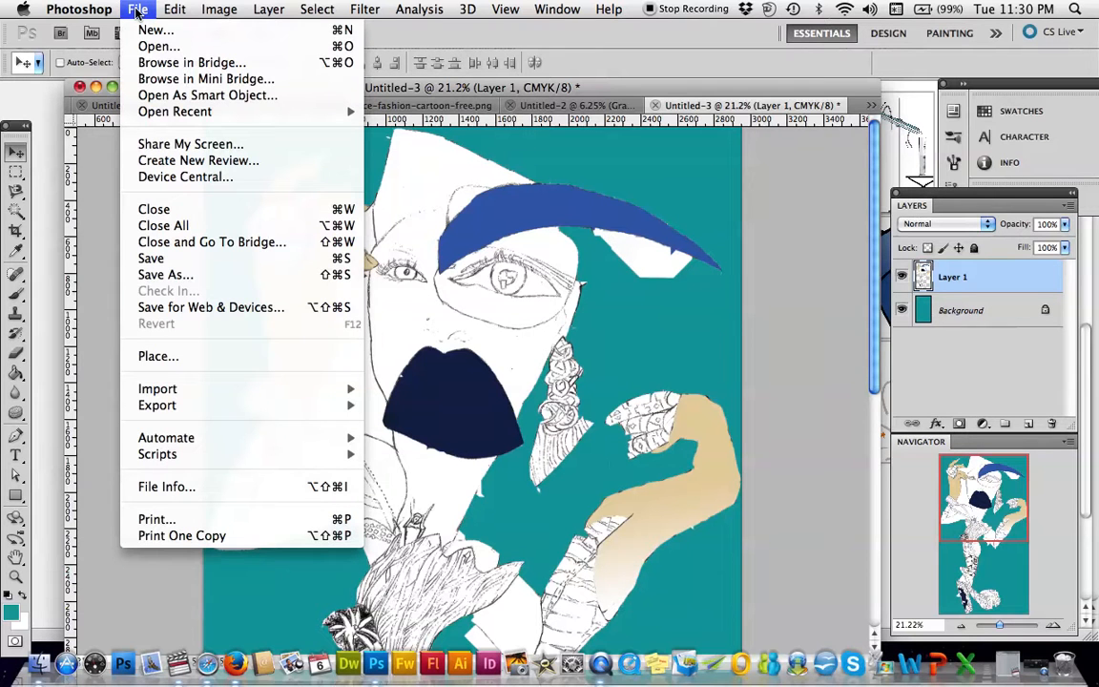
{"action": "left_click", "coordinate": [149, 276]}
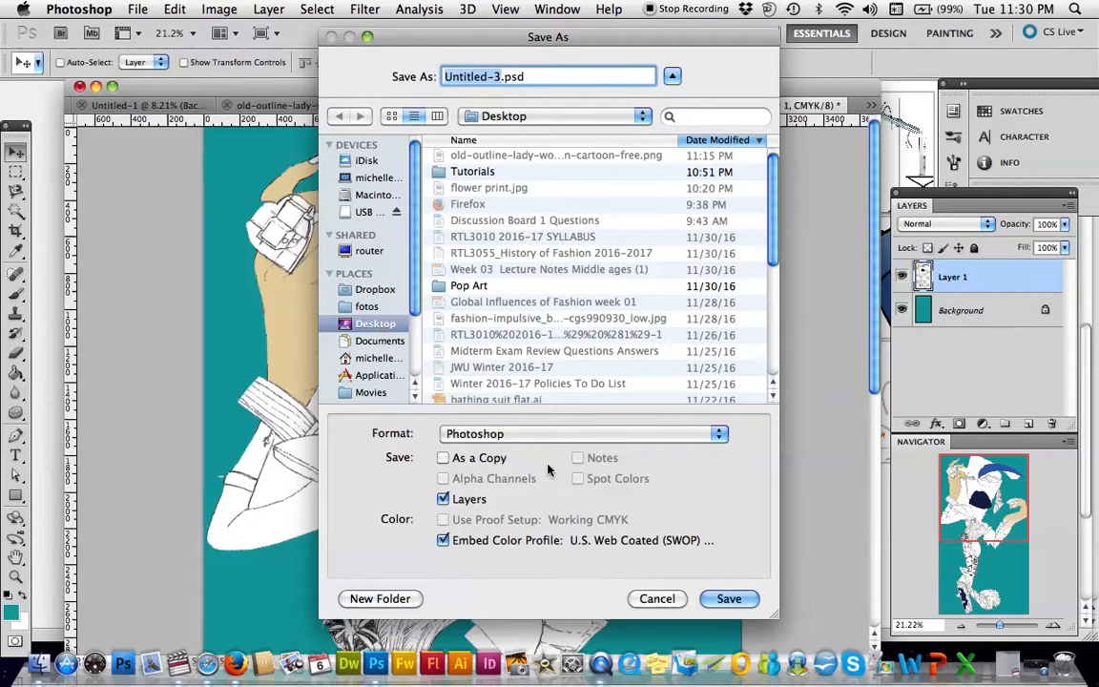
{"action": "left_click", "coordinate": [543, 437]}
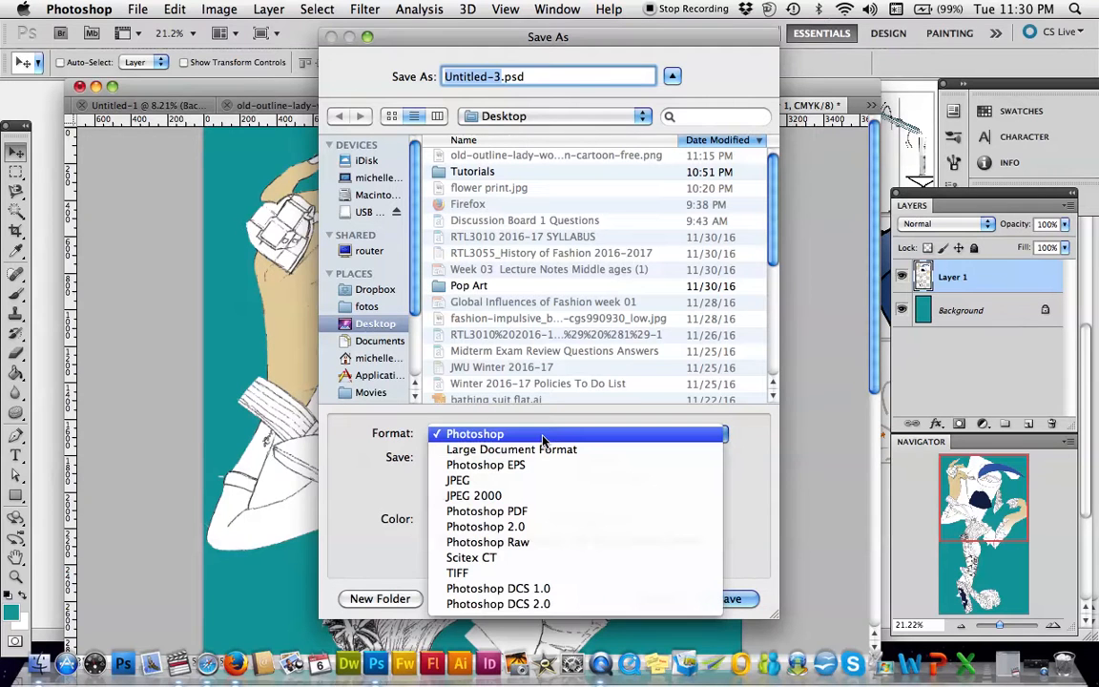
{"action": "left_click", "coordinate": [543, 437]}
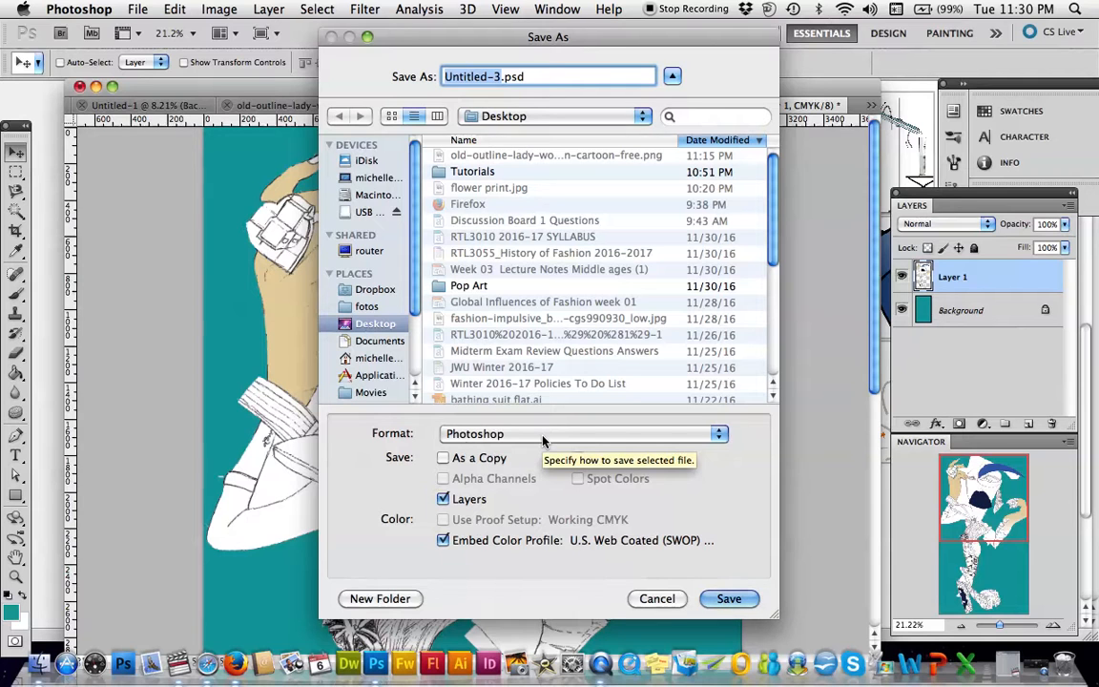
{"action": "left_click", "coordinate": [729, 598]}
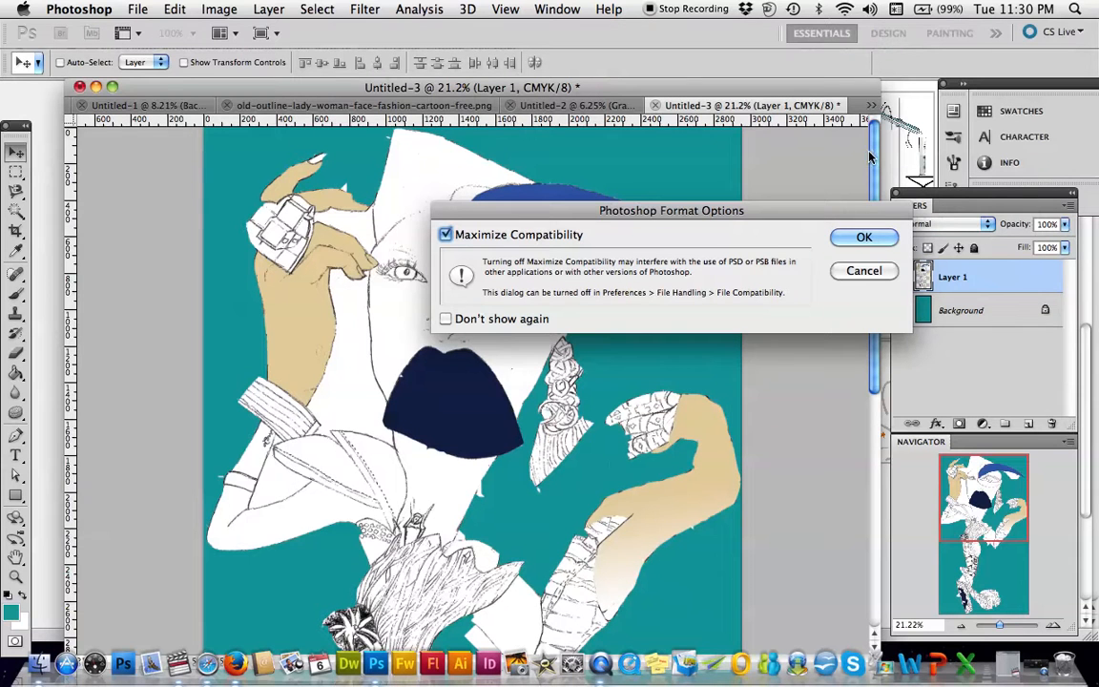
{"action": "left_click", "coordinate": [842, 238]}
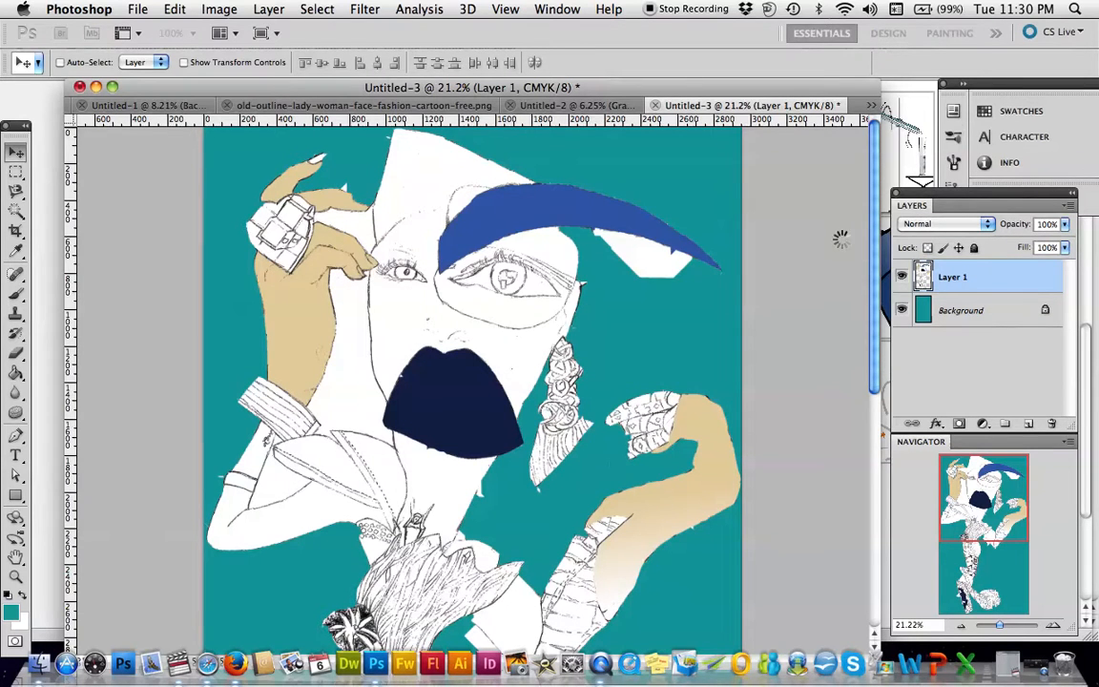